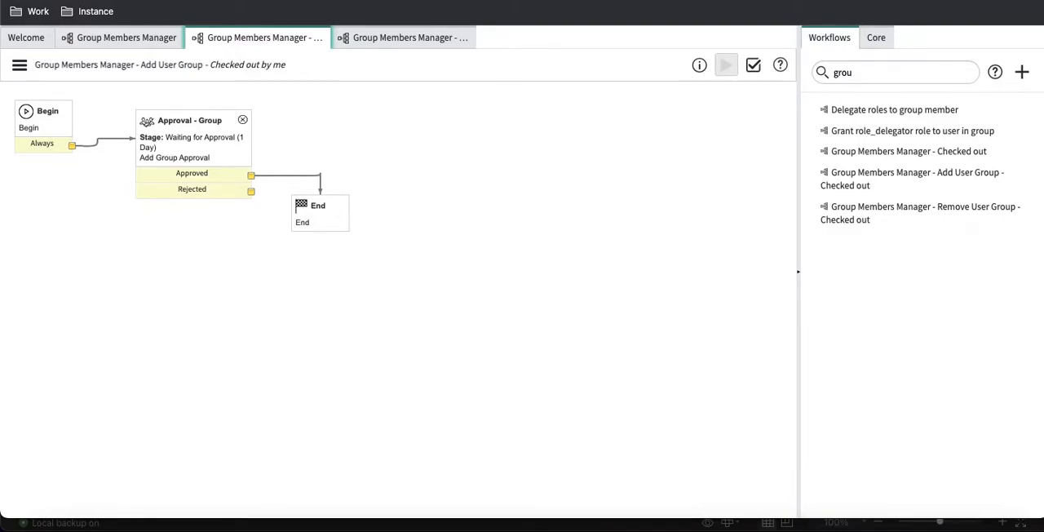
# Step: Add a Run Script core activity to the Add User Group workflow and name it "Add user to group"
pyautogui.click(884, 43)
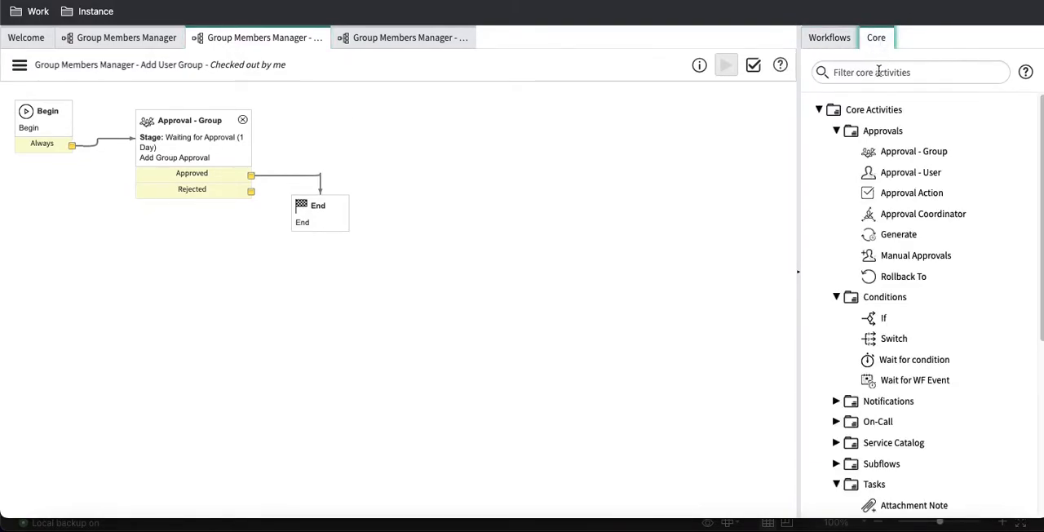
pyautogui.click(877, 73)
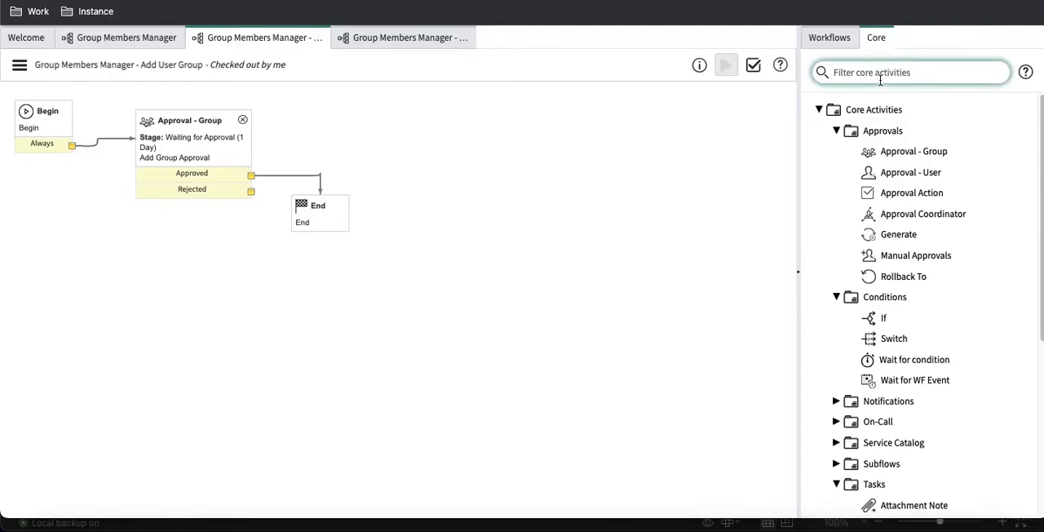
pyautogui.write('run')
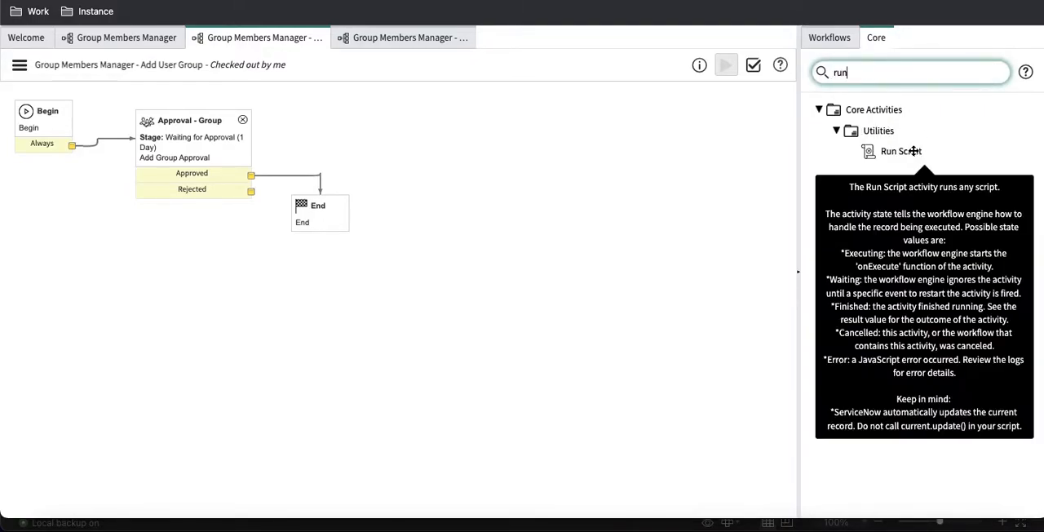
pyautogui.moveTo(919, 147); pyautogui.dragTo(377, 102)
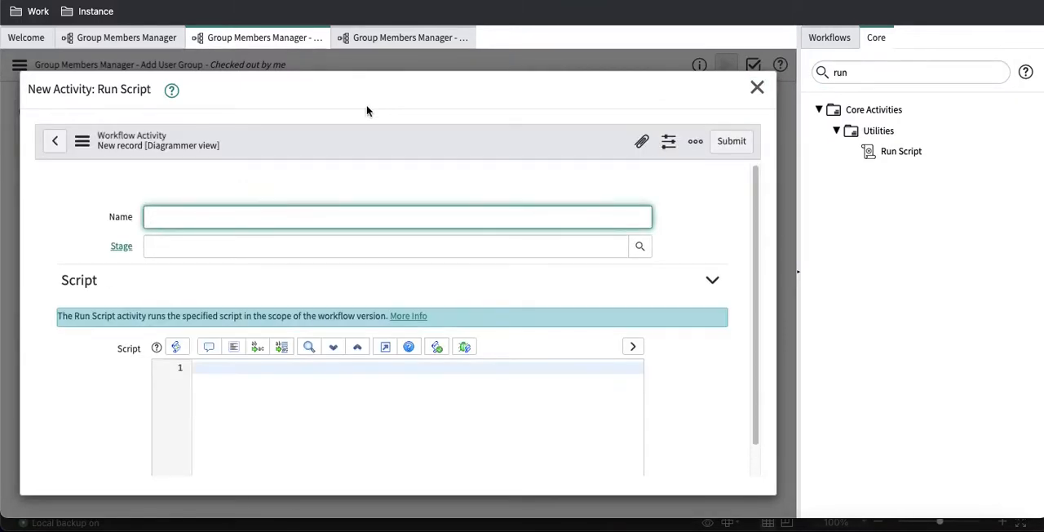
pyautogui.write('Add ')
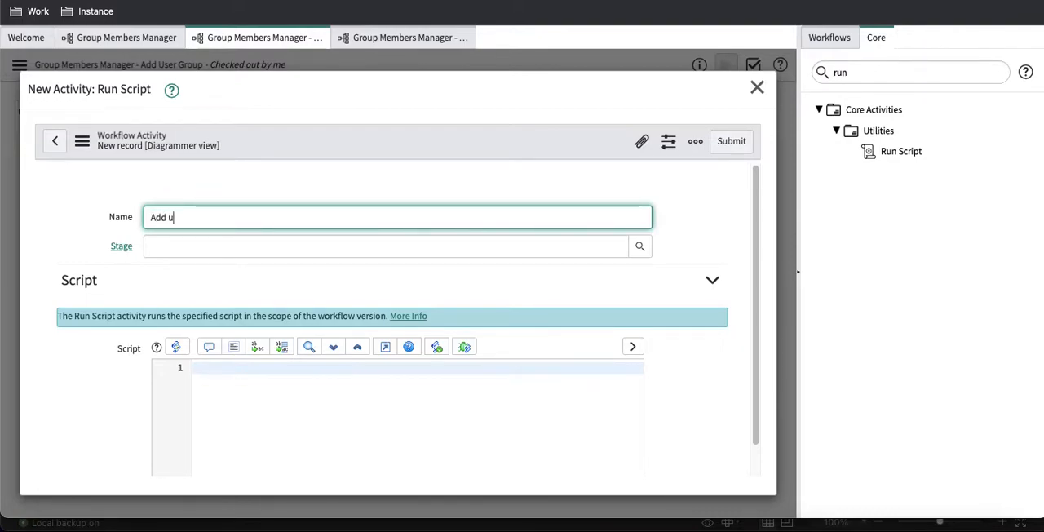
pyautogui.write('user to group')
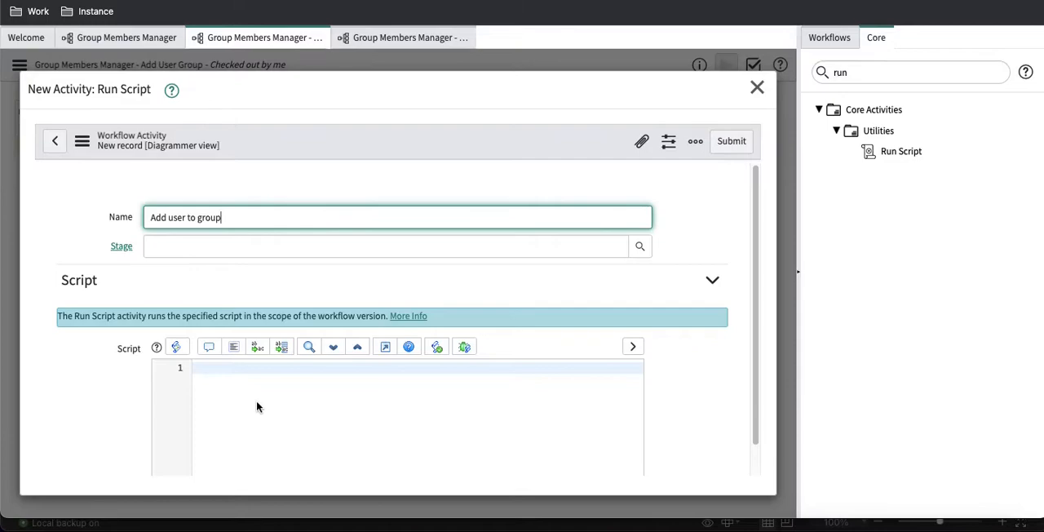
# Step: Review the Group Members Manager request form's fields down to Action and Resons
pyautogui.click(256, 406)
pyautogui.scroll(-2, 256, 406)
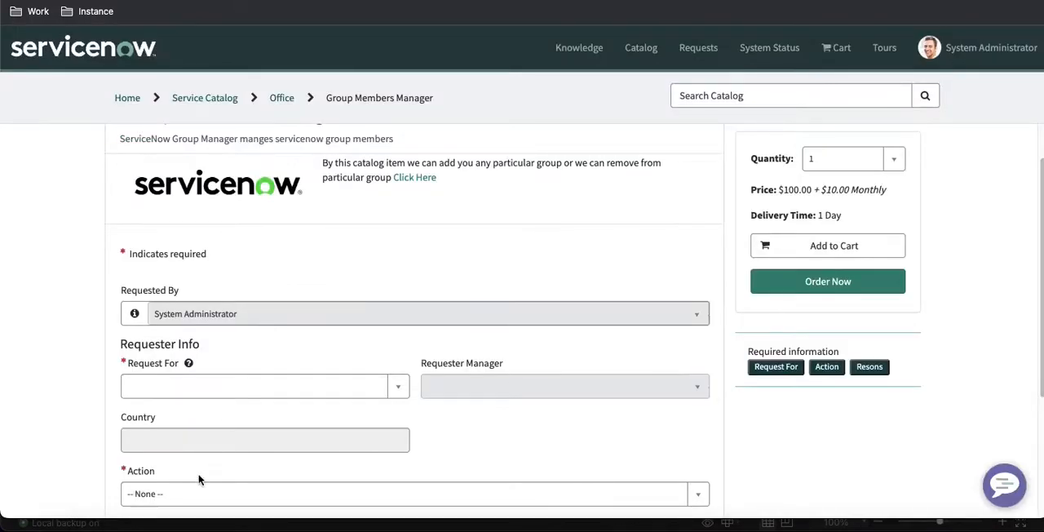
pyautogui.scroll(-1, 191, 392)
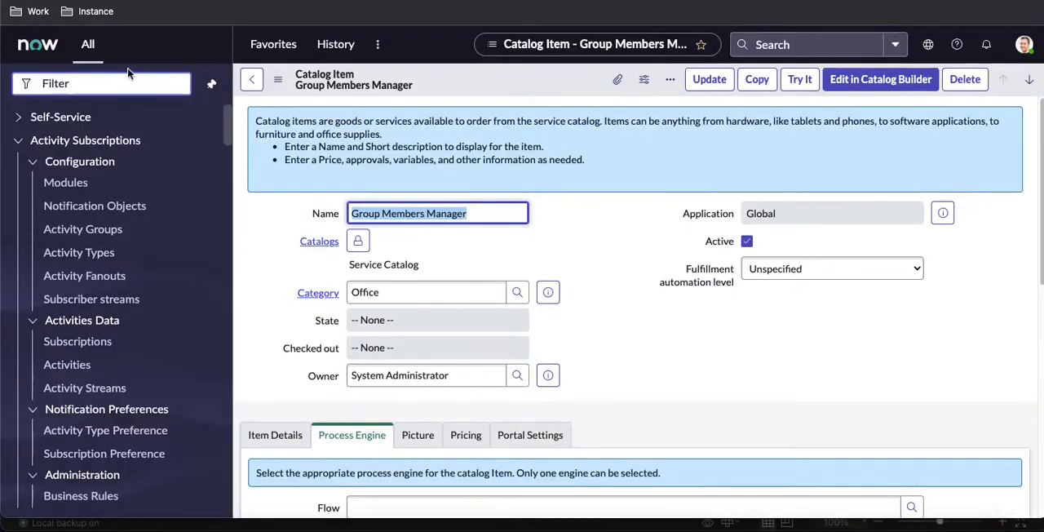
# Step: Open the list of groups with sys_user_group.LIST
pyautogui.click(131, 81)
pyautogui.write('sys_user_')
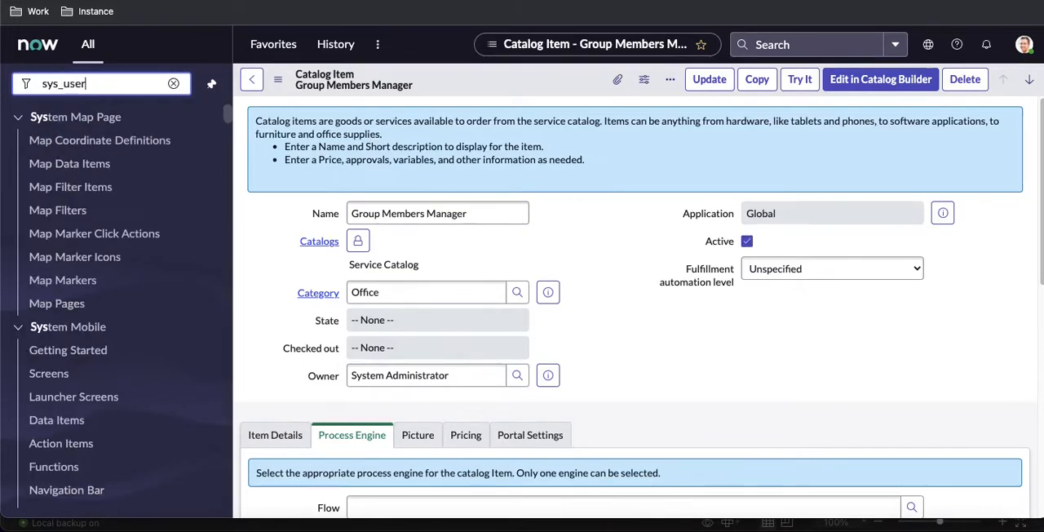
pyautogui.write('group.LIST')
pyautogui.press('Return')
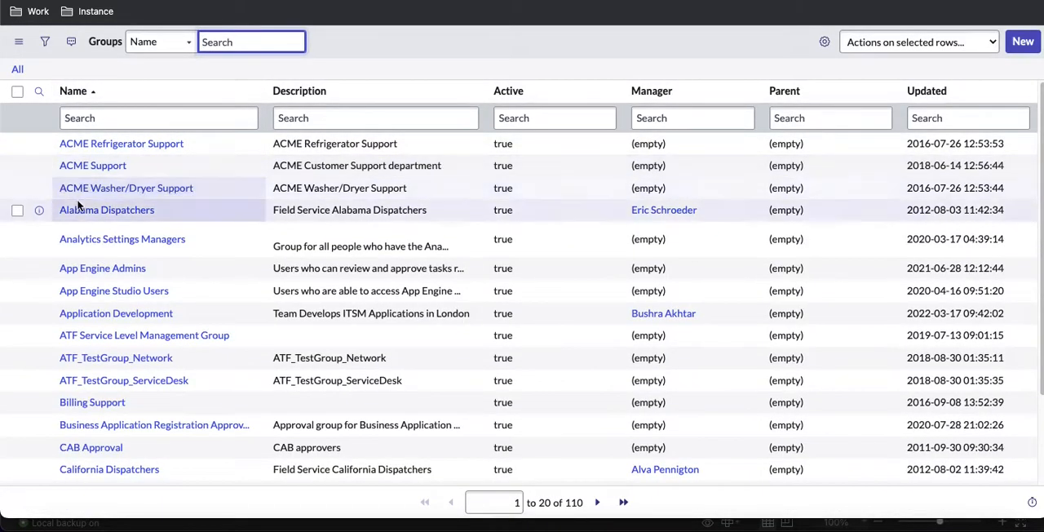
# Step: Open the Alabama Dispatchers group and inspect the header options of its Group Members list
pyautogui.click(96, 212)
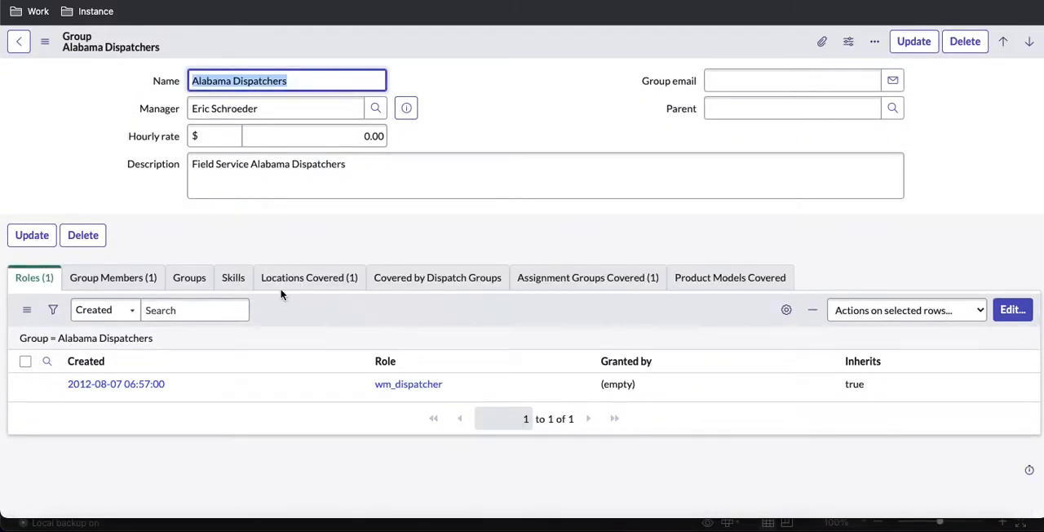
pyautogui.click(125, 279)
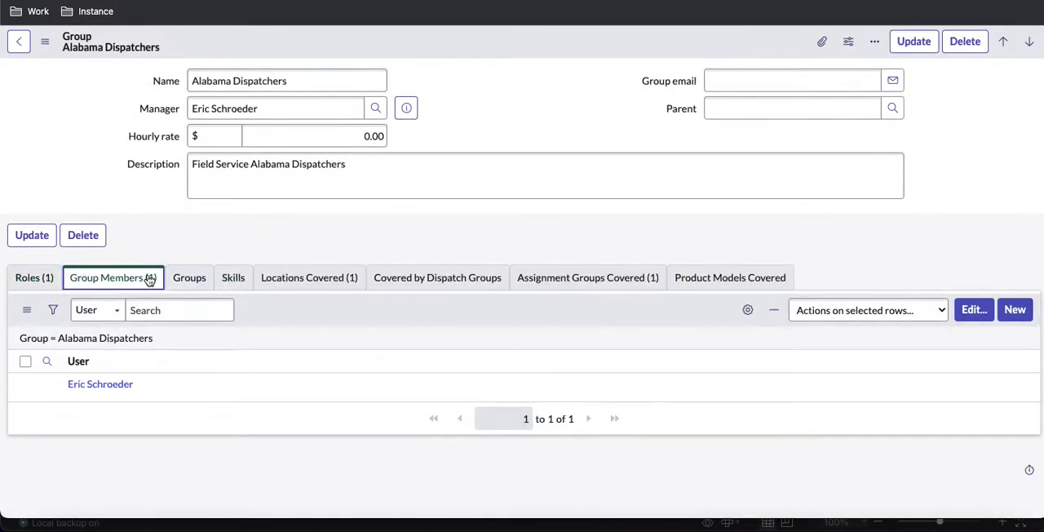
pyautogui.rightClick(98, 345)
pyautogui.click(125, 351)
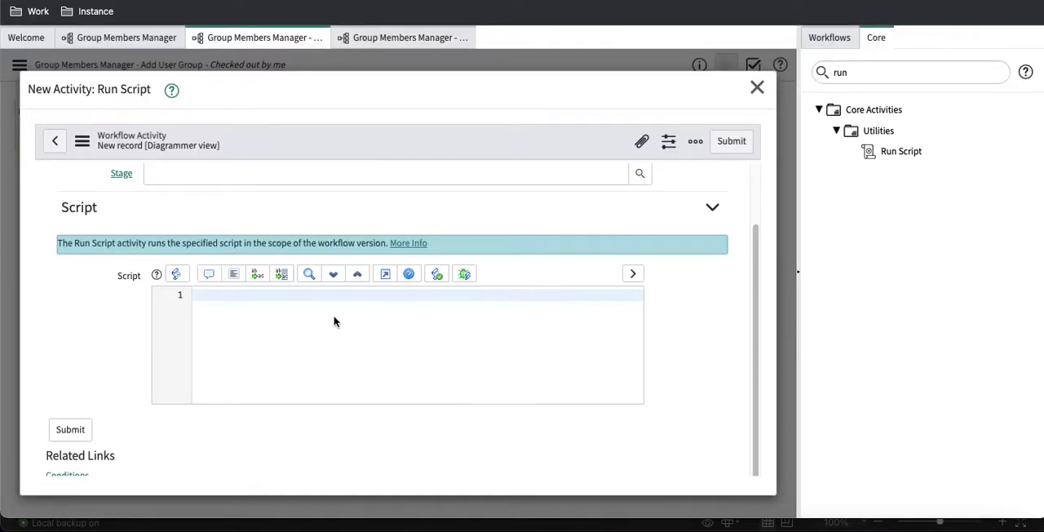
# Step: Begin the Run Script code with var gr = new GlideRecord('sys_user_grmember');
pyautogui.write("var gr = new GlideRecord('")
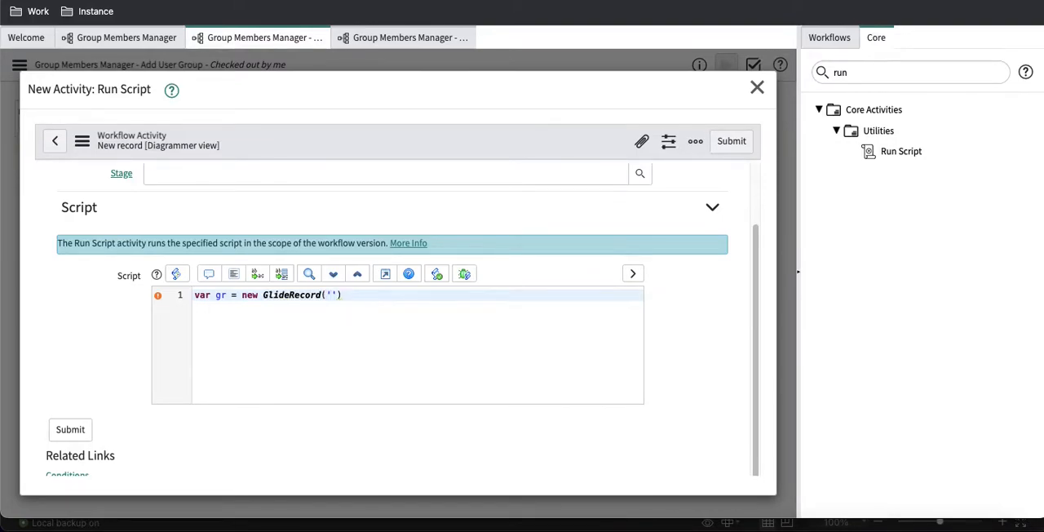
pyautogui.write("sys_user_grmember');")
pyautogui.press('Return')
# Step: Add gr.initialize(); as the second line of the script
pyautogui.write('gr.in')
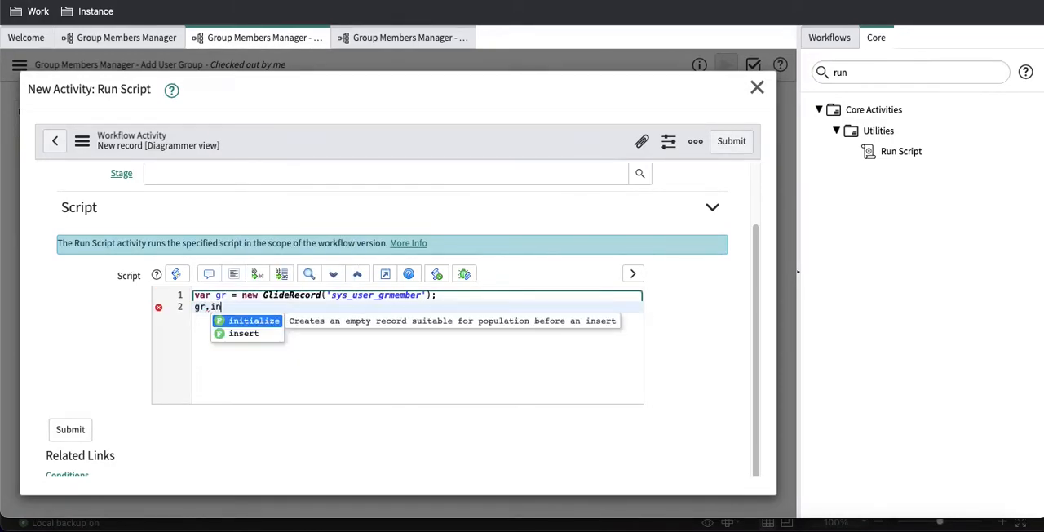
pyautogui.press('Down')
pyautogui.press('Up')
pyautogui.press('Return')
pyautogui.write(';')
pyautogui.press('Return')
# Step: Start a third script line as gr.user= current.variables. with the variable name left open
pyautogui.write('gr.user= curr')
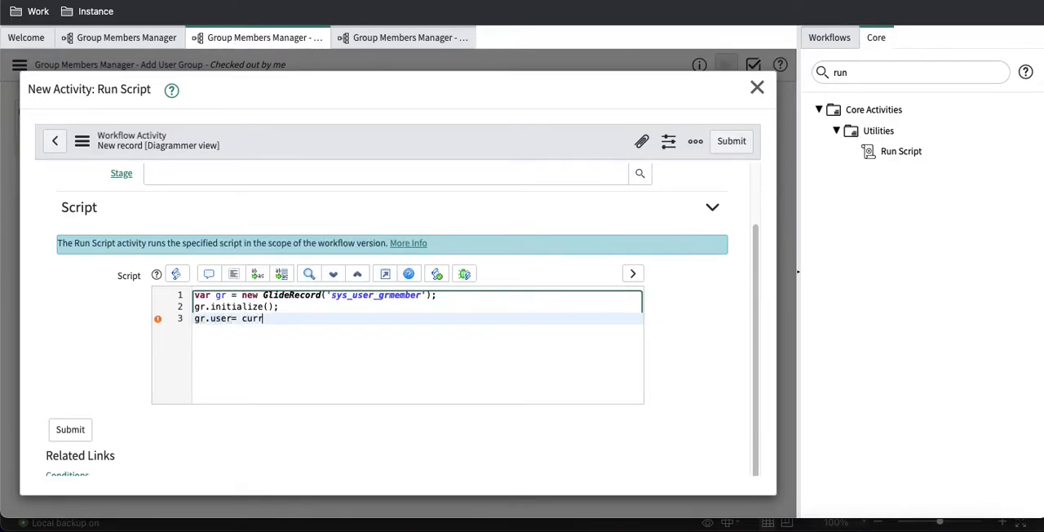
pyautogui.write('ent.variables.')
pyautogui.press('Return')
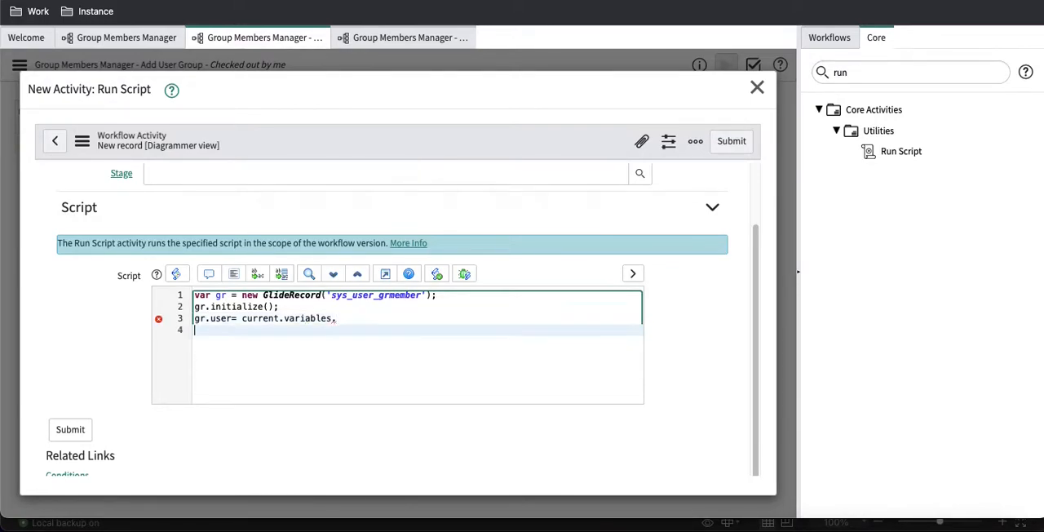
# Step: Start a fourth script line as gr.group = current.variables. with the variable name left open
pyautogui.write('gr.')
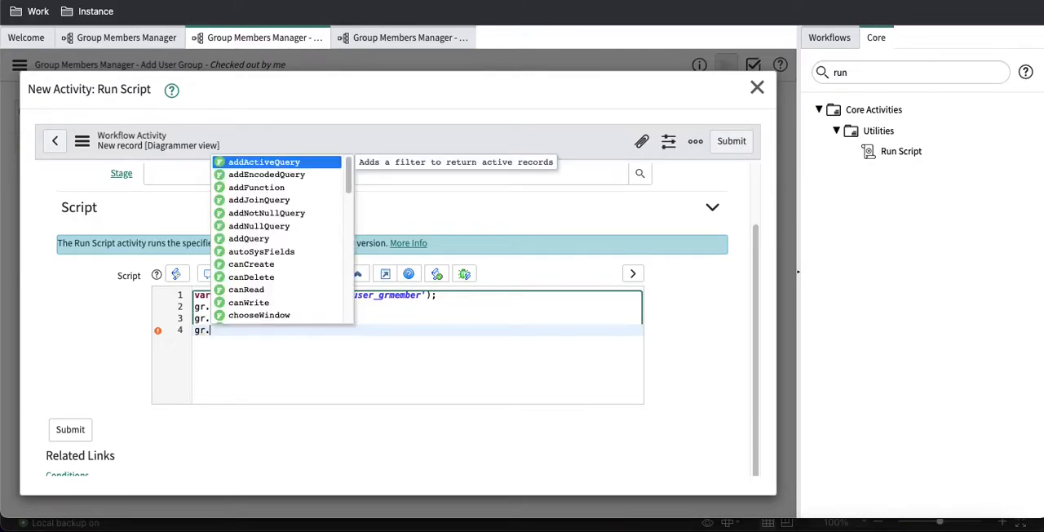
pyautogui.write('group =')
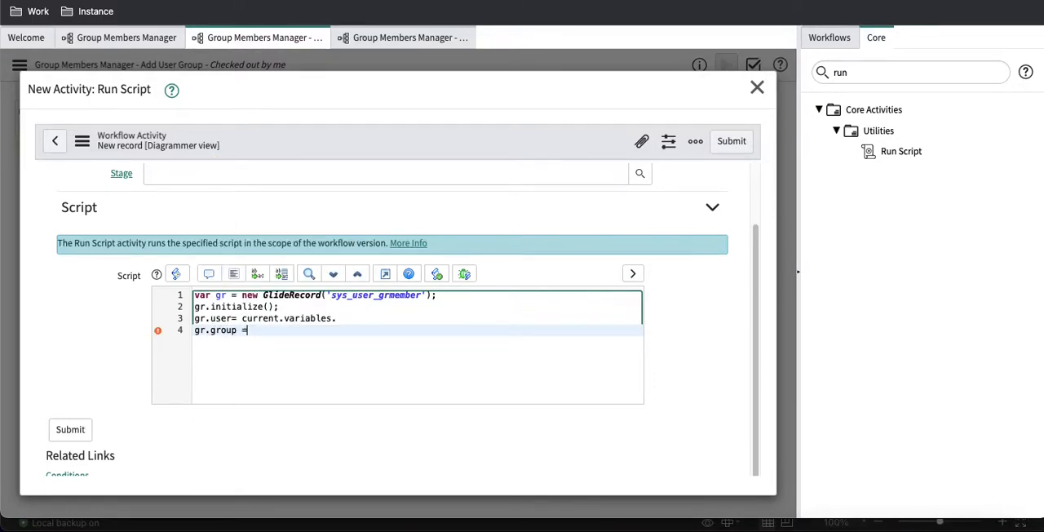
pyautogui.write(' current.varaiiables,')
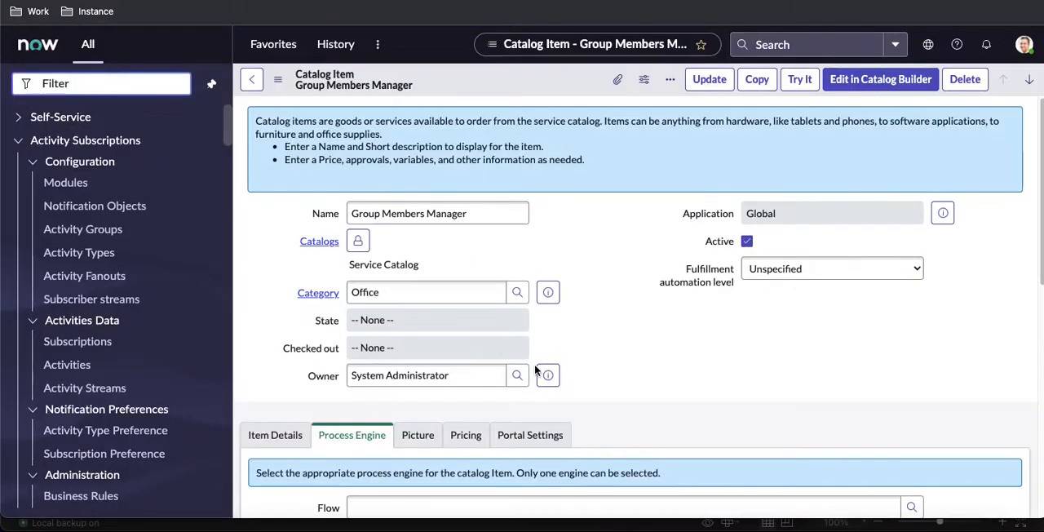
# Step: Copy the name of the catalog item's Add Group Name variable and complete the gr.group line with add_group_name;
pyautogui.scroll(-10, 536, 371)
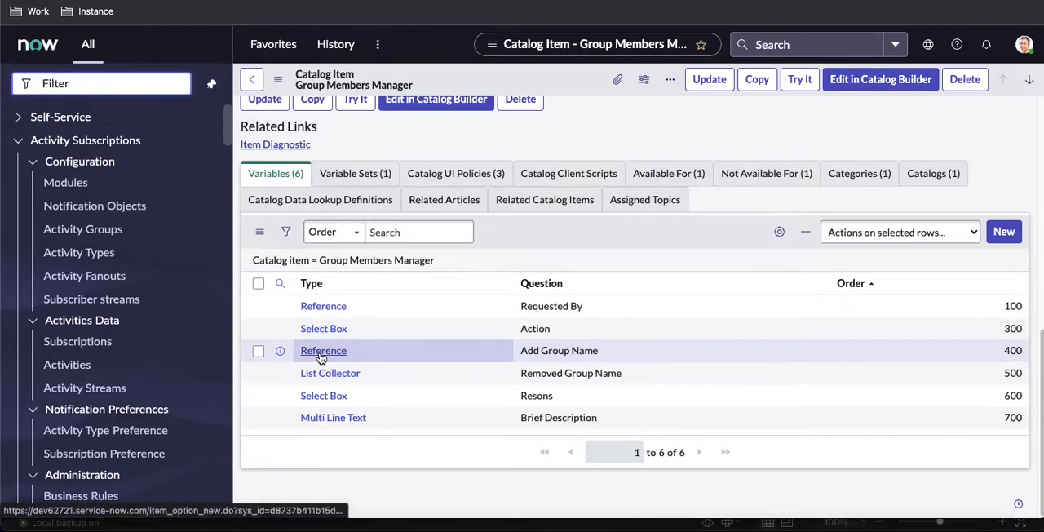
pyautogui.press('super+t')
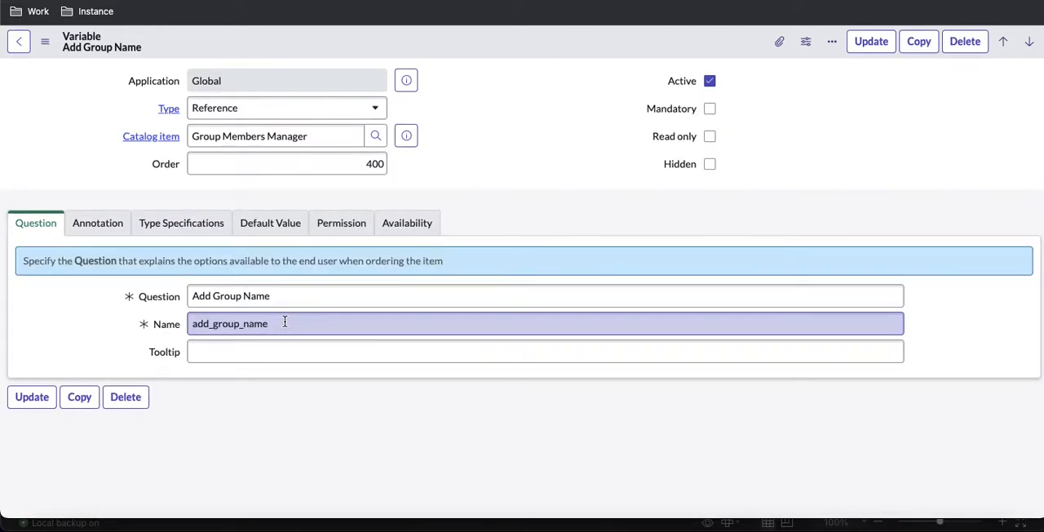
pyautogui.click(284, 322)
pyautogui.doubleClick(281, 323)
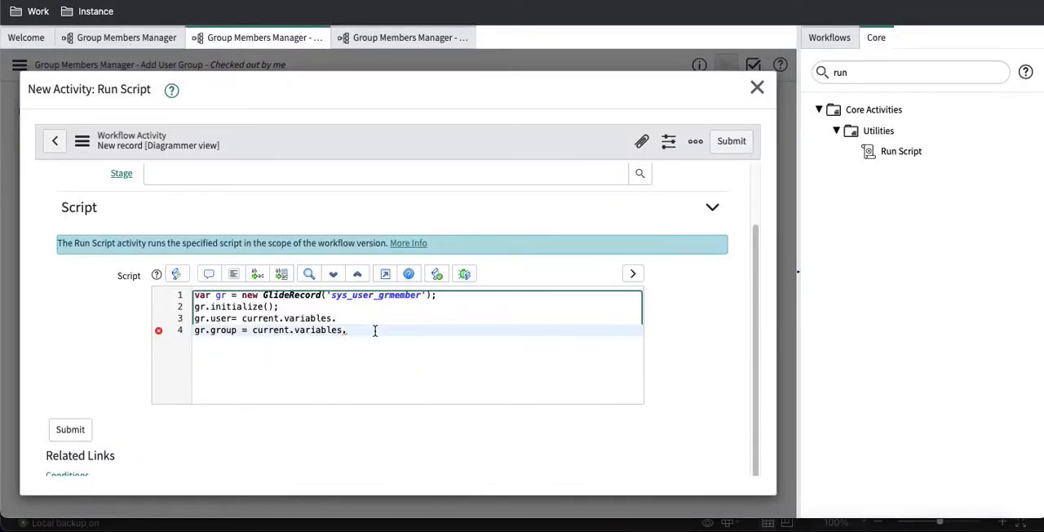
pyautogui.write('add_group_name')
pyautogui.write(';')
# Step: Copy the Request For variable's name from the Requester Info variable set and complete the gr.user line with request_for;
pyautogui.press('Up')
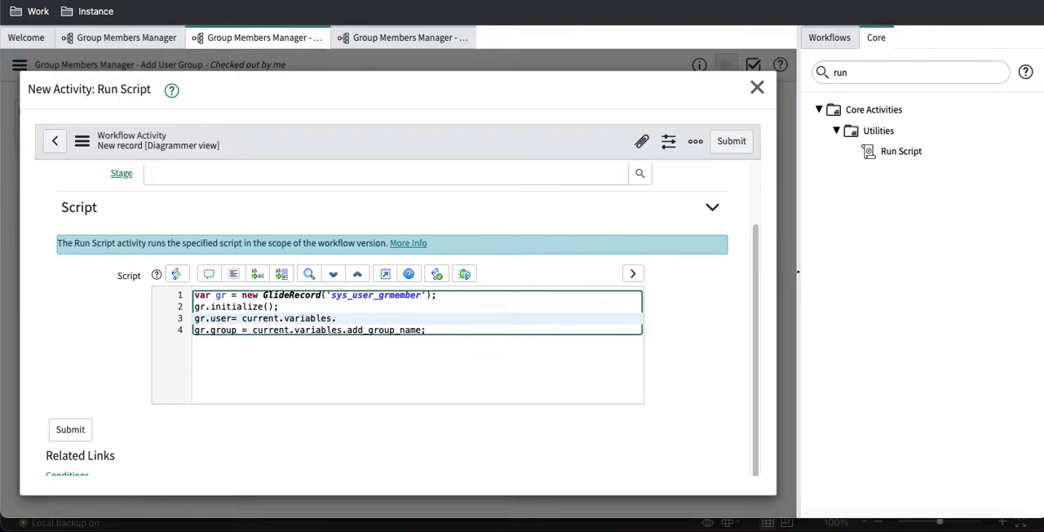
pyautogui.click(139, 2)
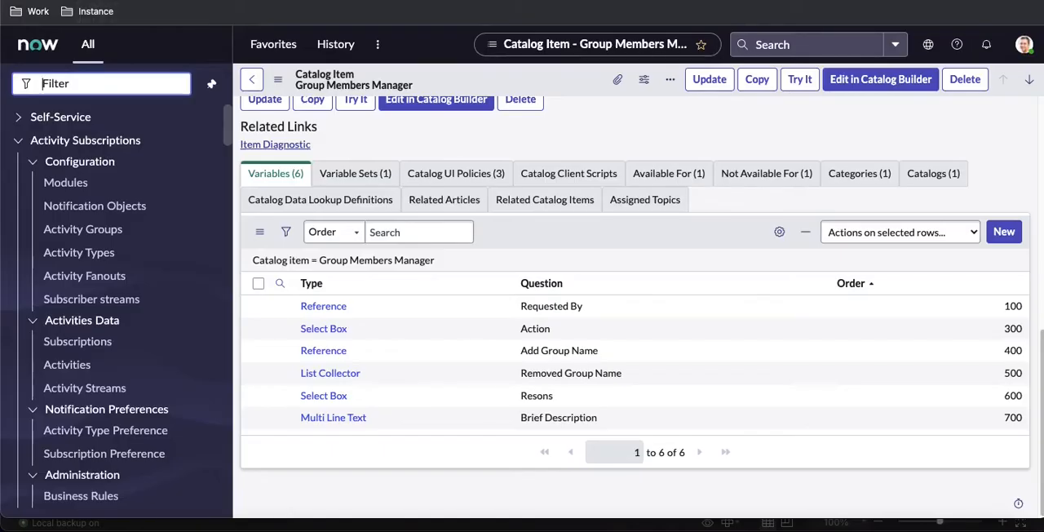
pyautogui.click(336, 173)
pyautogui.click(329, 418)
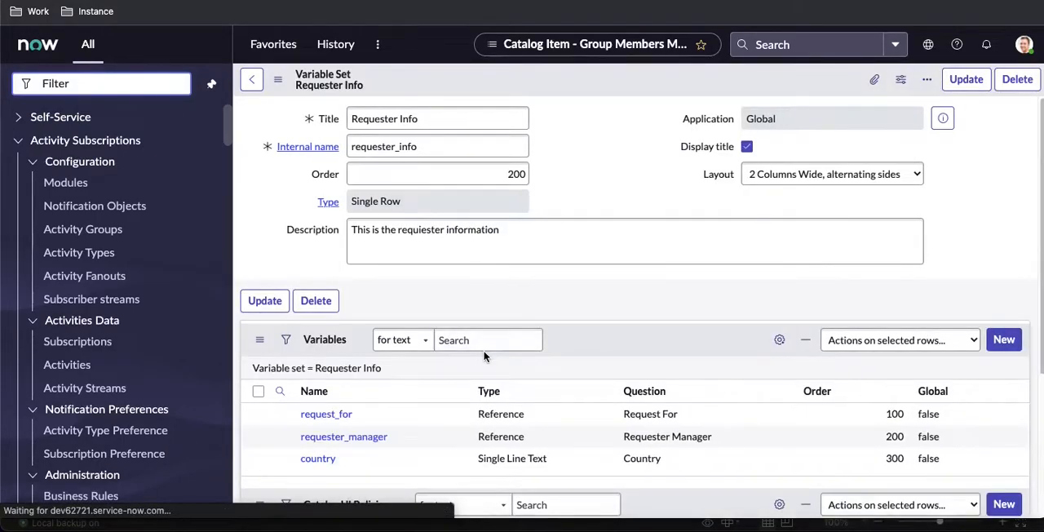
pyautogui.scroll(-2, 552, 390)
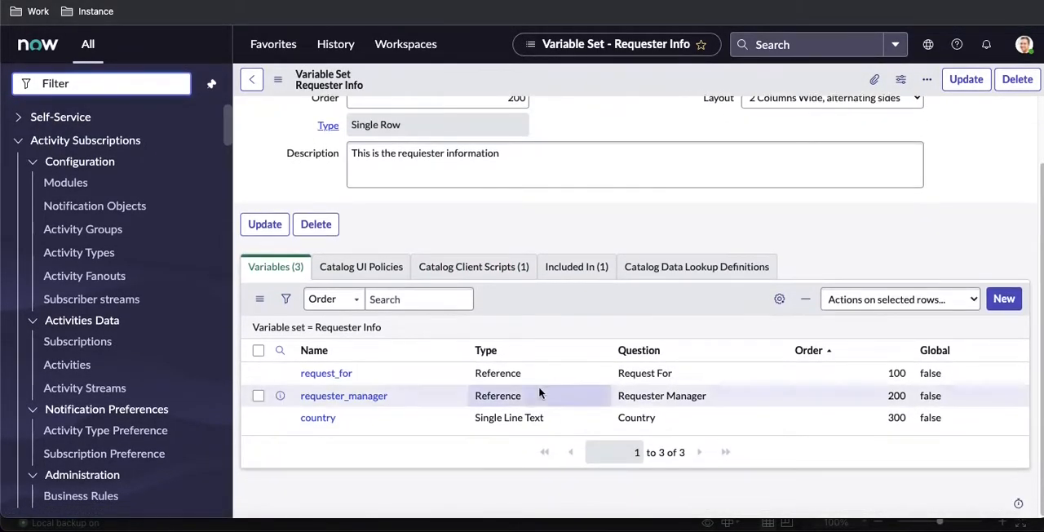
pyautogui.moveTo(345, 375); pyautogui.dragTo(295, 377)
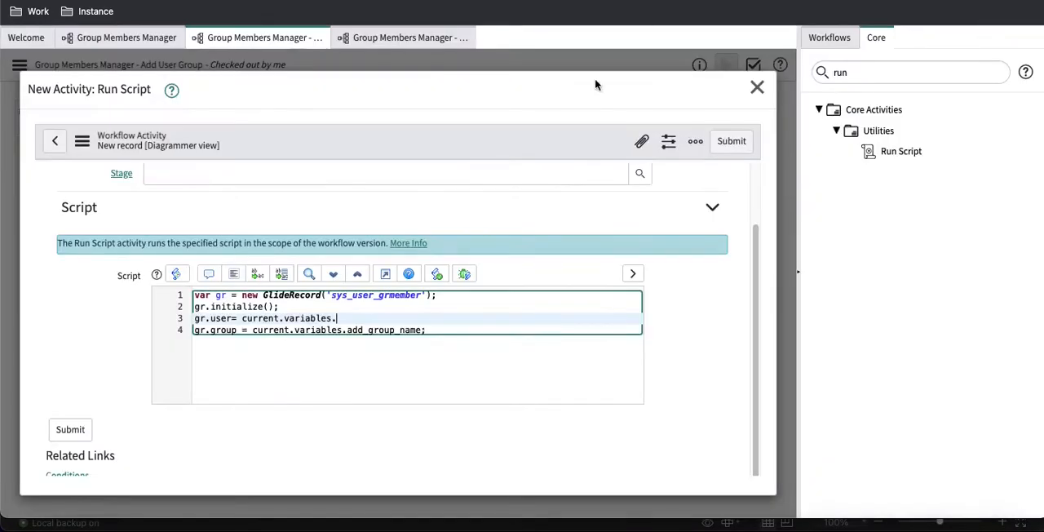
pyautogui.write('request_for')
pyautogui.write(';')
# Step: Add gr.setWorkflow(false); below the gr.group line of the script
pyautogui.click(425, 330)
pyautogui.press('Return')
pyautogui.write('gr.s')
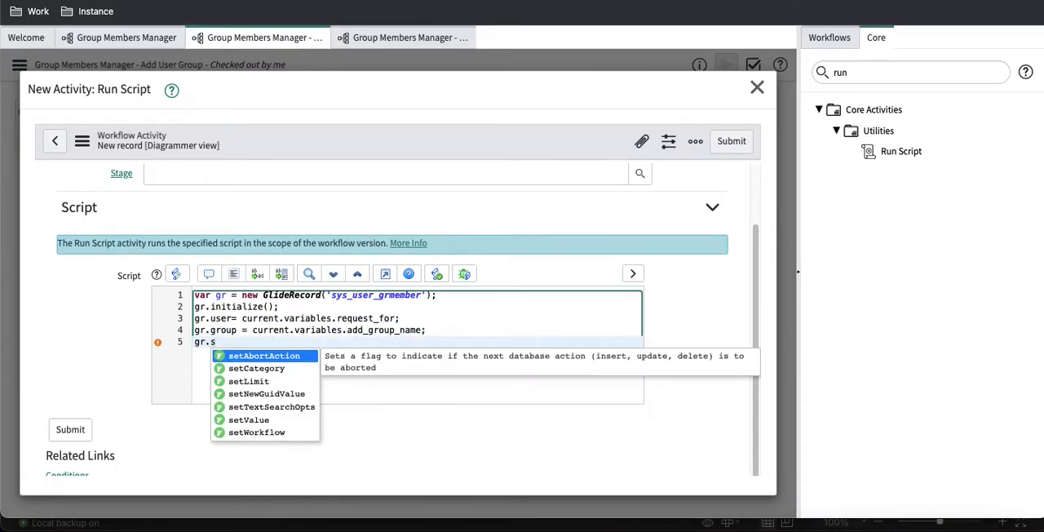
pyautogui.press('Down')
pyautogui.press('Down')
pyautogui.press('Down')
pyautogui.press('Down')
pyautogui.press('Down')
pyautogui.press('Down')
pyautogui.press('Return')
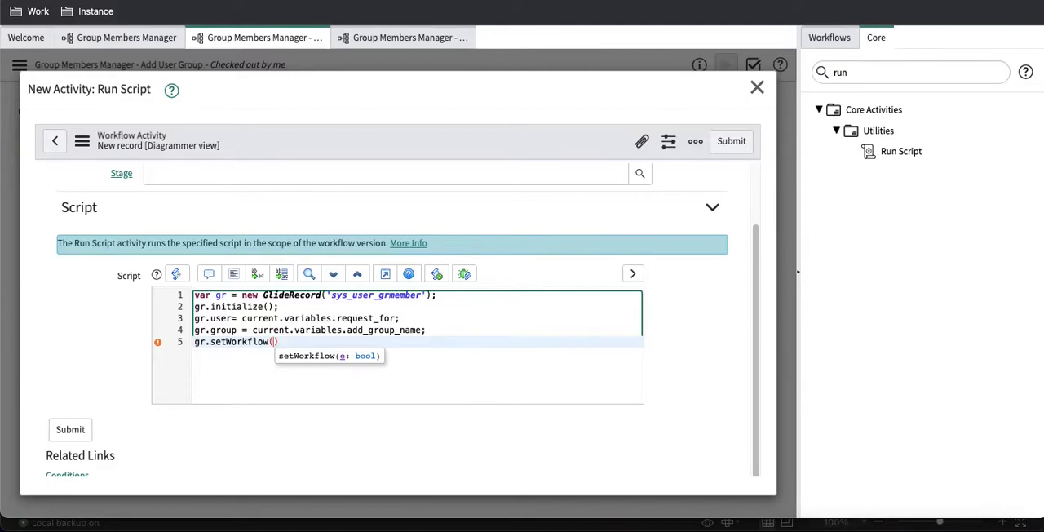
pyautogui.write('false)')
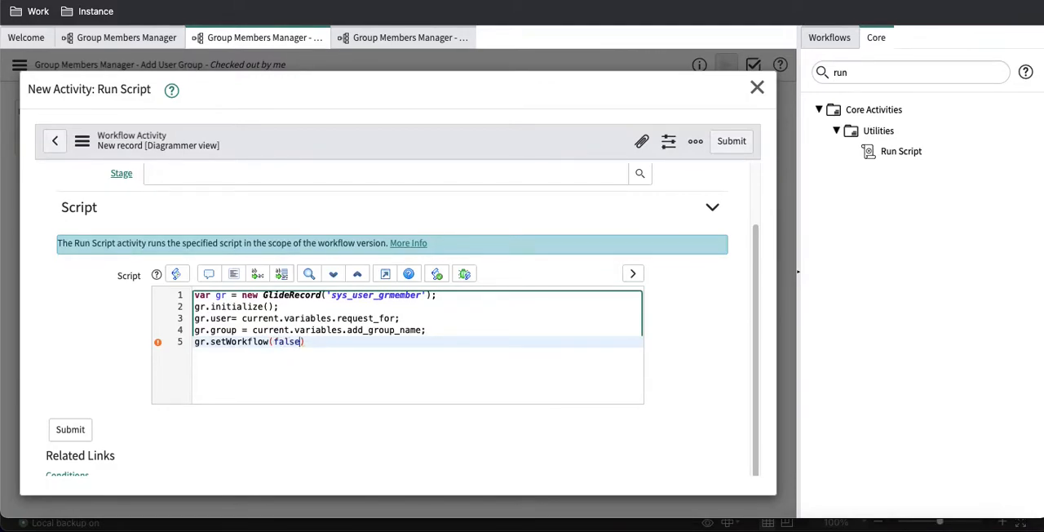
pyautogui.write(';')
# Step: Finish the script with gr.insert(); and submit the Run Script activity
pyautogui.press('Return')
pyautogui.write('gr.in')
pyautogui.press('Down')
pyautogui.press('Return')
pyautogui.write(';')
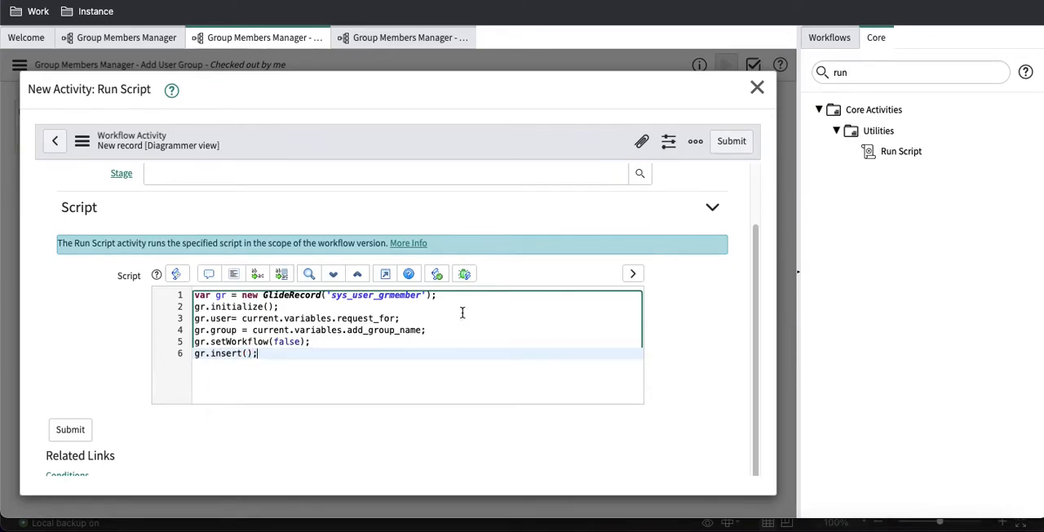
pyautogui.click(731, 142)
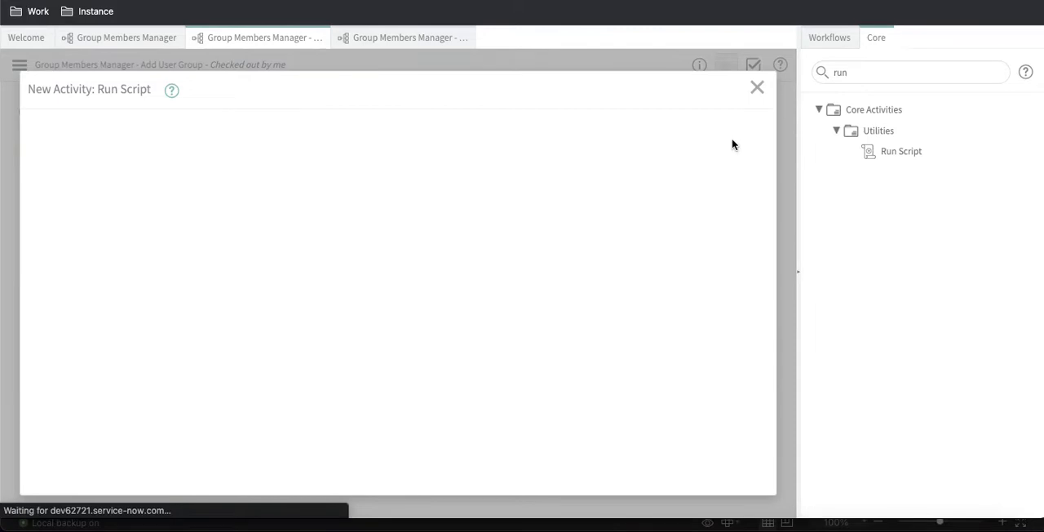
# Step: Delete the transition from the group approval's Approved outcome to End
pyautogui.click(311, 175)
pyautogui.press('Delete')
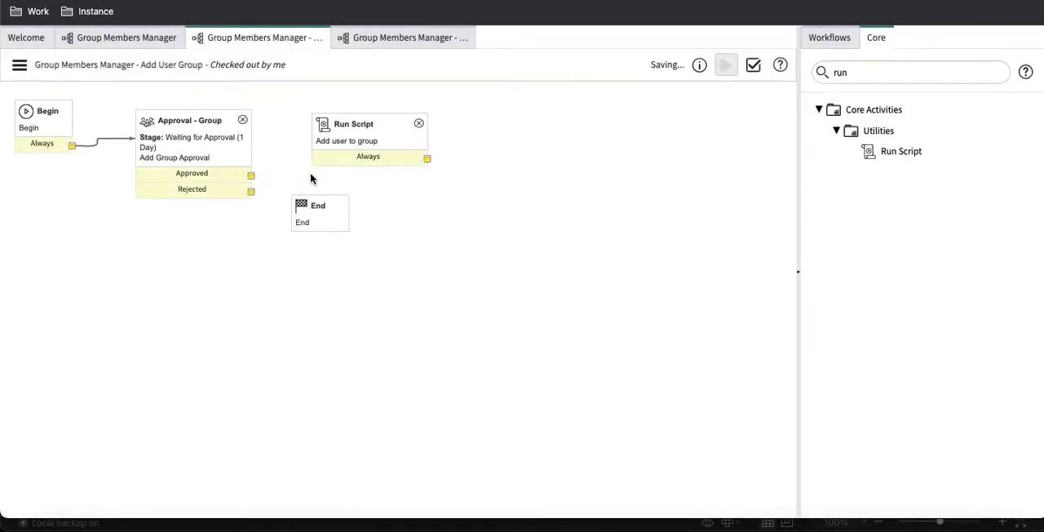
# Step: Connect the group approval's Approved outcome to the Run Script activity, reposition End, and connect Run Script to End
pyautogui.moveTo(253, 179); pyautogui.dragTo(358, 159)
pyautogui.moveTo(314, 204); pyautogui.dragTo(475, 213)
pyautogui.moveTo(426, 159); pyautogui.dragTo(478, 227)
# Step: Add a Set Values activity below Run Script, named Close incomplete, with the stage Completed
pyautogui.doubleClick(851, 75)
pyautogui.write('set')
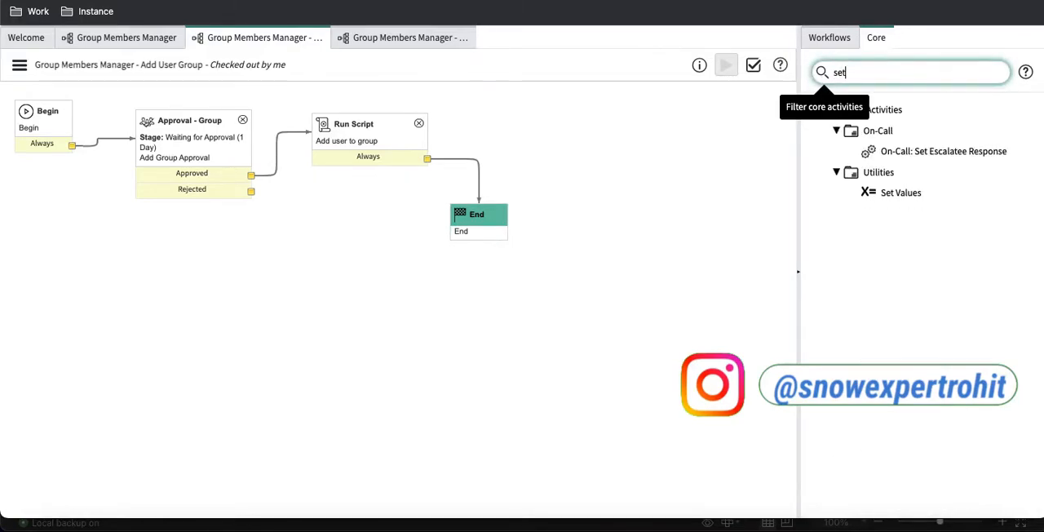
pyautogui.moveTo(901, 194); pyautogui.dragTo(357, 227)
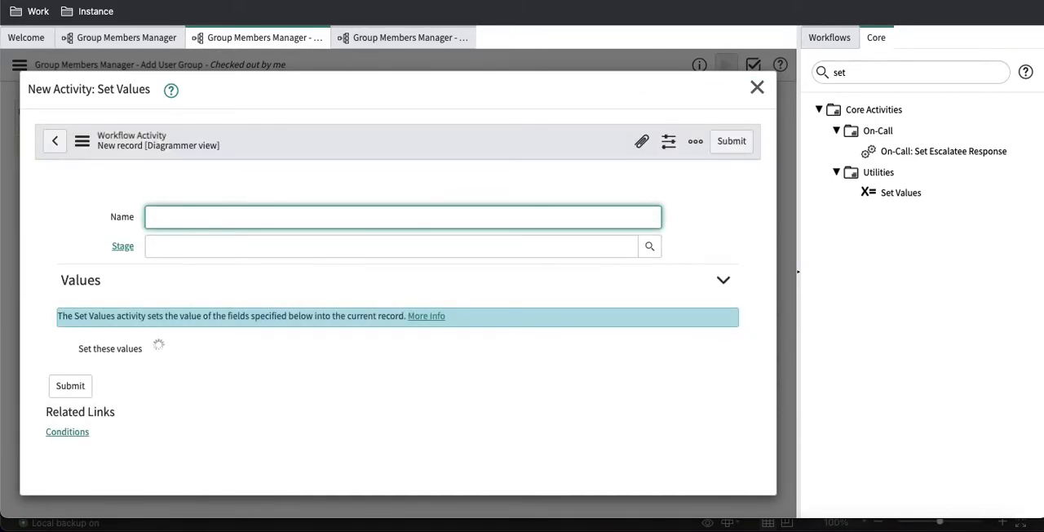
pyautogui.write('Close')
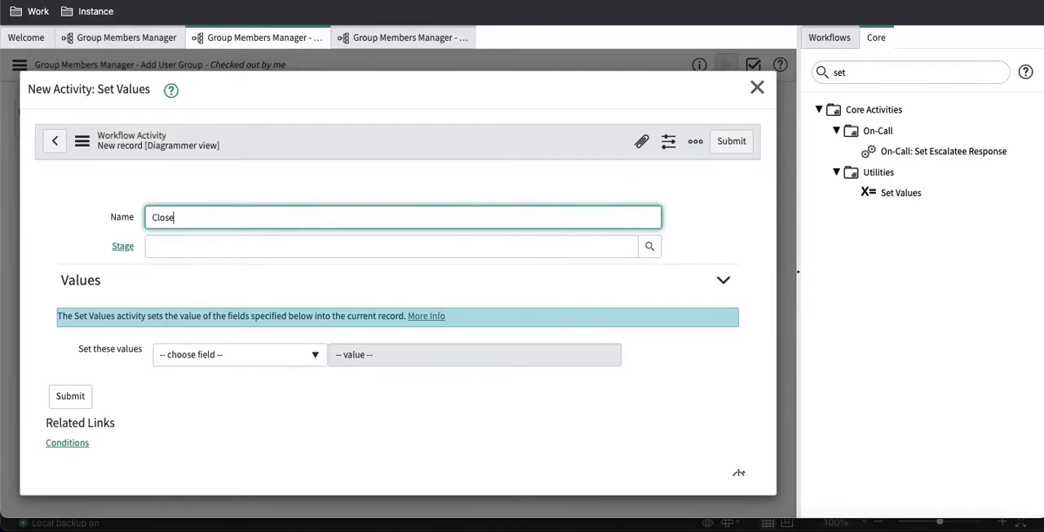
pyautogui.write(' incomples')
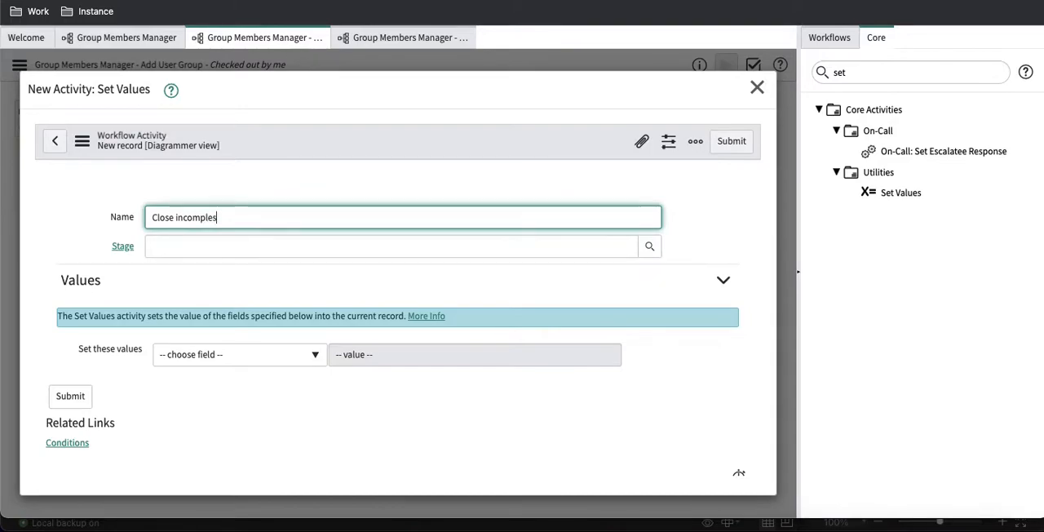
pyautogui.press('BackSpace')
pyautogui.write('te')
pyautogui.click(363, 246)
pyautogui.write('cl')
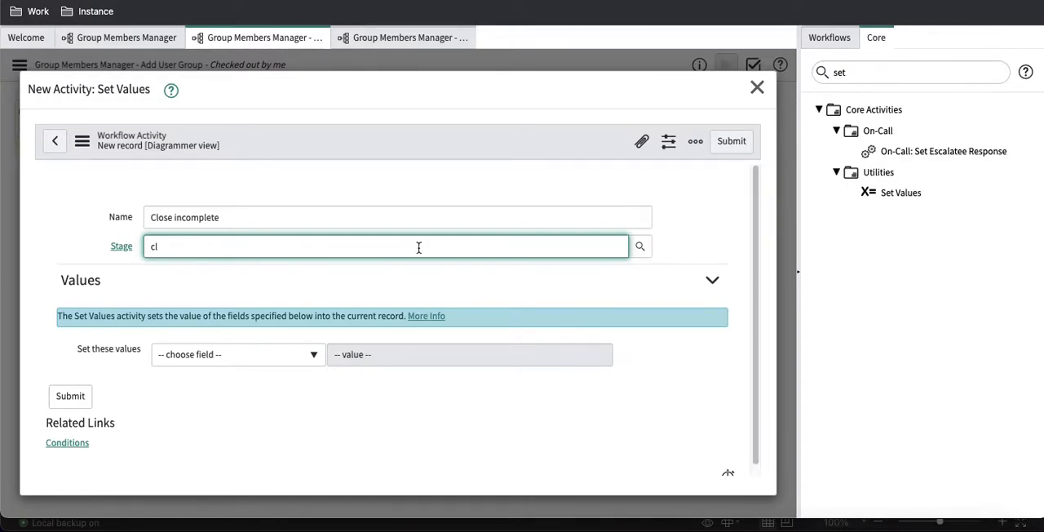
pyautogui.click(638, 248)
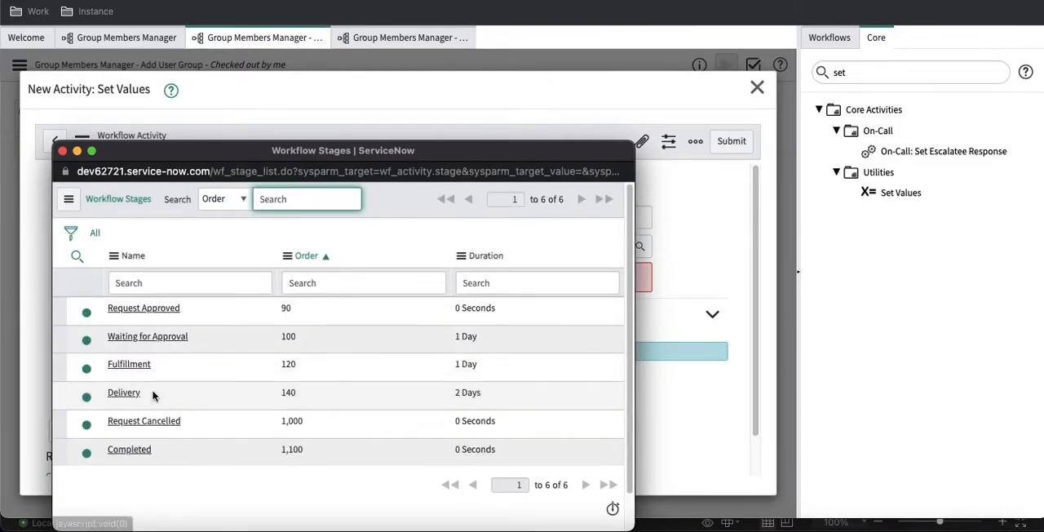
pyautogui.click(144, 449)
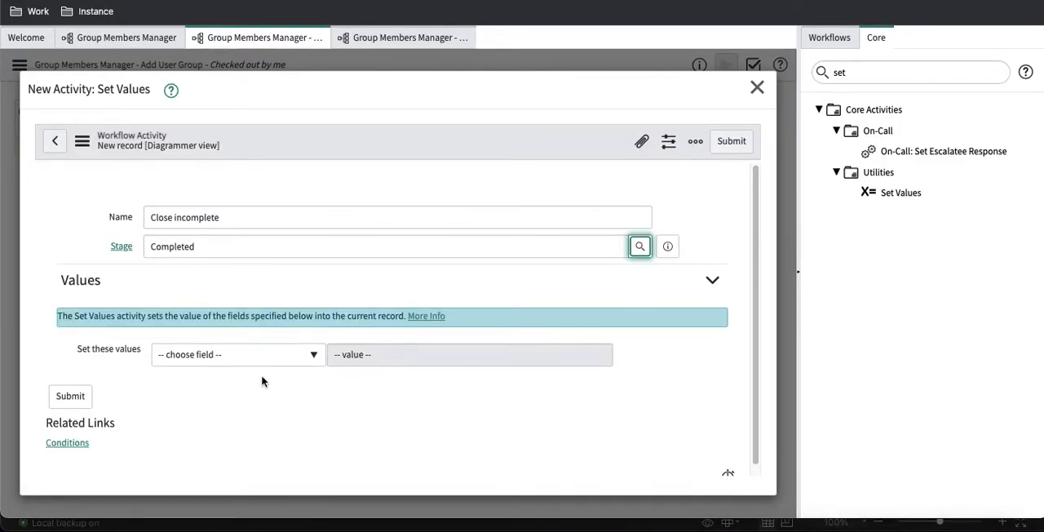
# Step: Make the Close incomplete activity set State to Closed Incomplete, and submit it
pyautogui.click(306, 355)
pyautogui.write('stat')
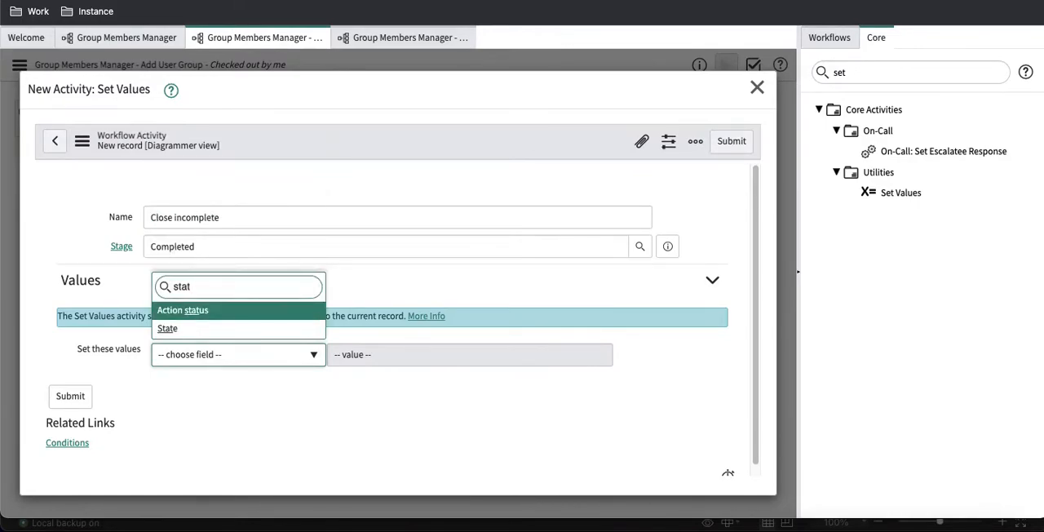
pyautogui.press('Down')
pyautogui.press('Return')
pyautogui.click(432, 357)
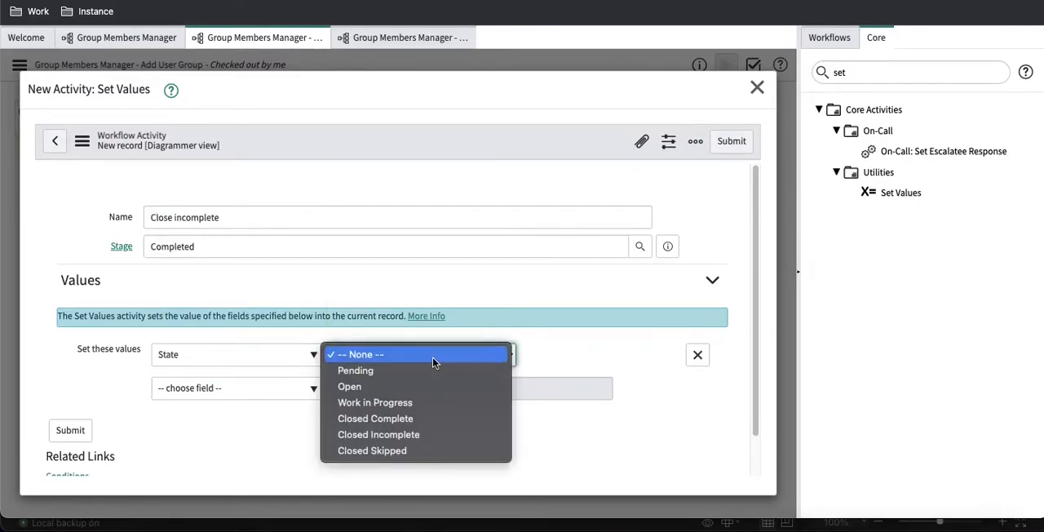
pyautogui.click(402, 434)
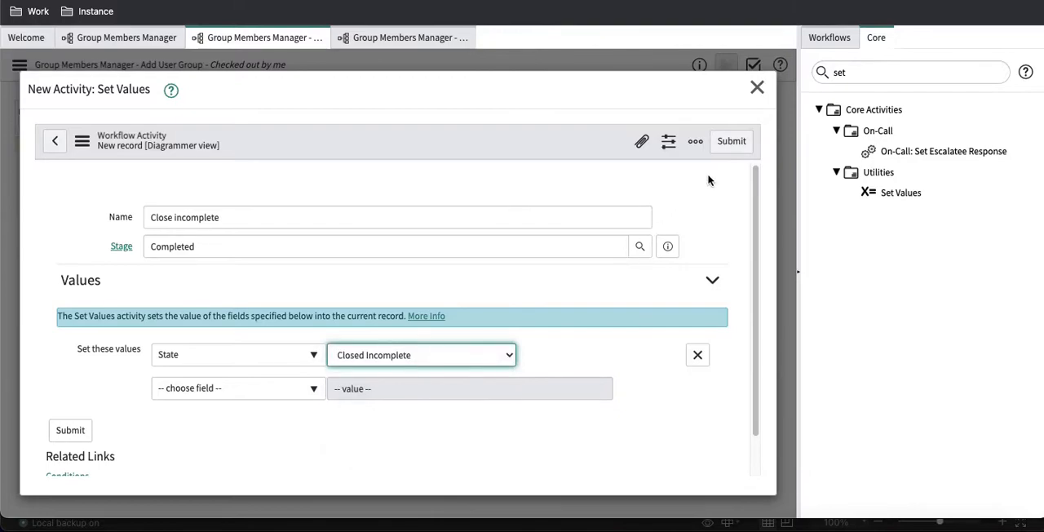
pyautogui.click(723, 145)
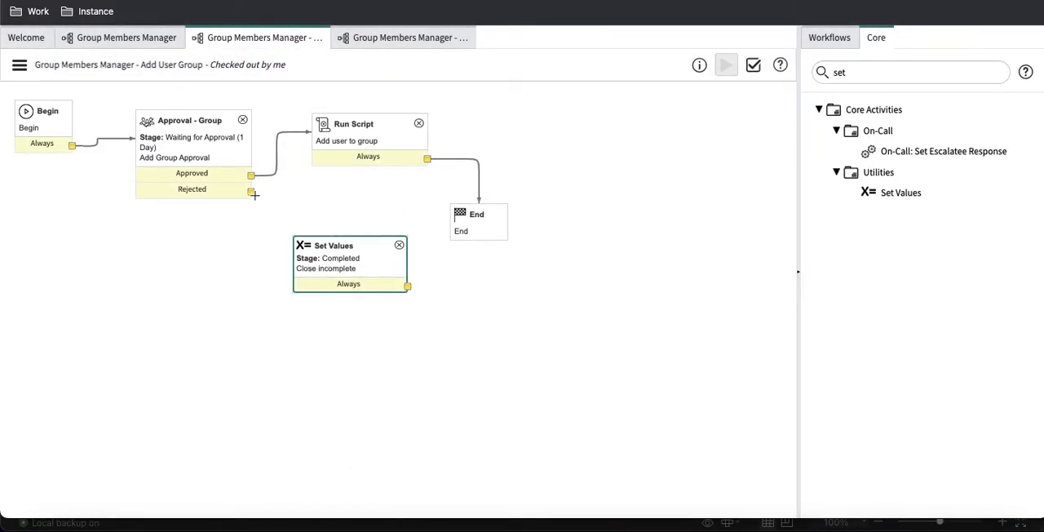
# Step: Connect the group approval's Rejected outcome to the Close incomplete activity, and connect that activity to End
pyautogui.moveTo(251, 193); pyautogui.dragTo(302, 239)
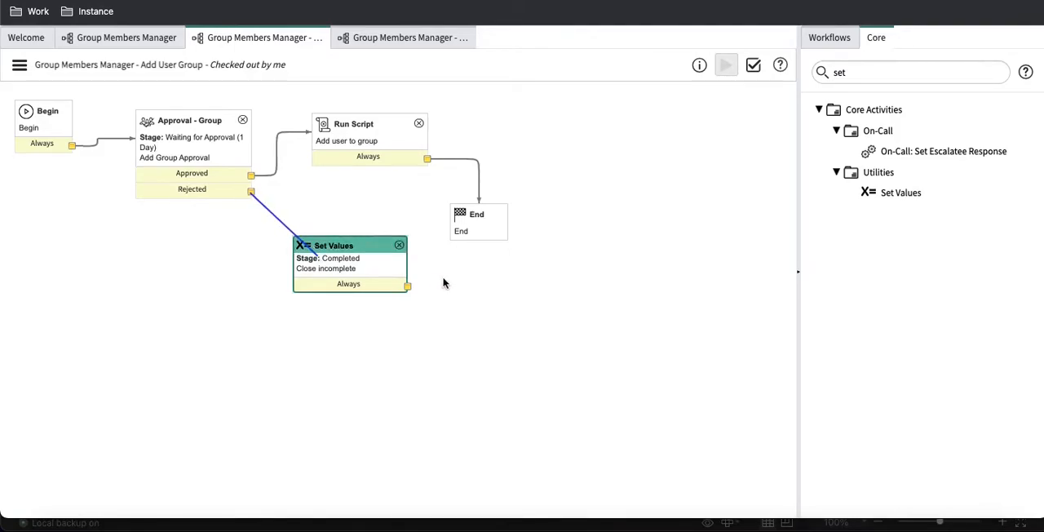
pyautogui.moveTo(408, 287); pyautogui.dragTo(478, 230)
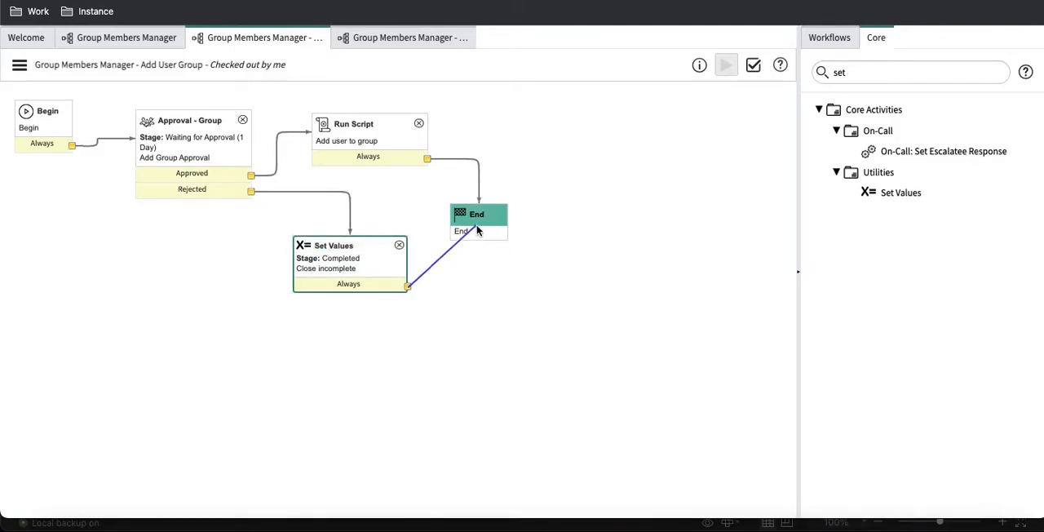
# Step: Copy the Close incomplete Set Values activity and place the copy beside the Run Script activity, above End
pyautogui.rightClick(346, 257)
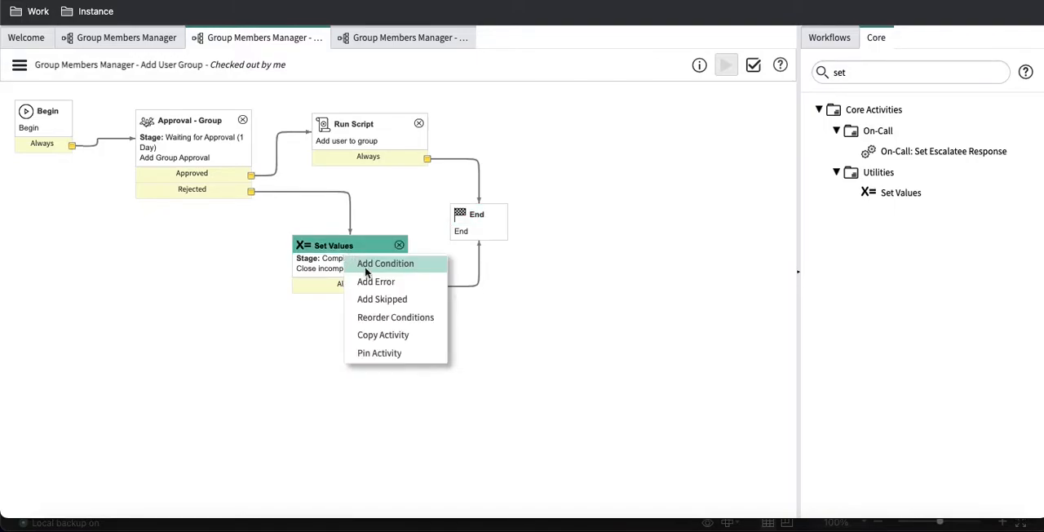
pyautogui.click(383, 332)
pyautogui.moveTo(393, 290); pyautogui.dragTo(454, 202)
pyautogui.moveTo(388, 274); pyautogui.dragTo(545, 107)
# Step: Replace the transition from Run Script to End with a path that runs through the copied Set Values activity
pyautogui.click(470, 163)
pyautogui.press('Delete')
pyautogui.moveTo(426, 158); pyautogui.dragTo(527, 152)
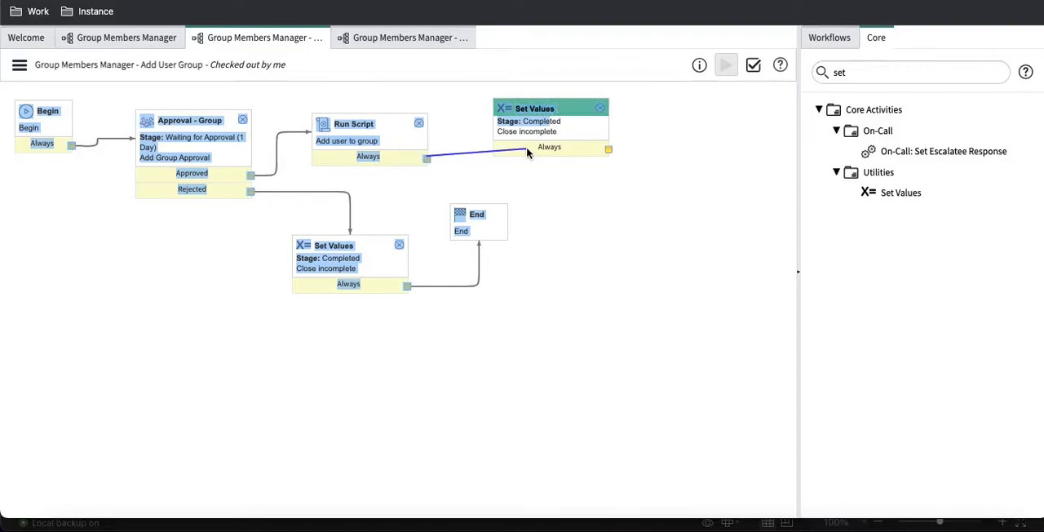
pyautogui.moveTo(605, 156); pyautogui.dragTo(480, 211)
# Step: Rename the copied Set Values activity Close complete, set its State value to Closed Complete, and update it
pyautogui.doubleClick(553, 133)
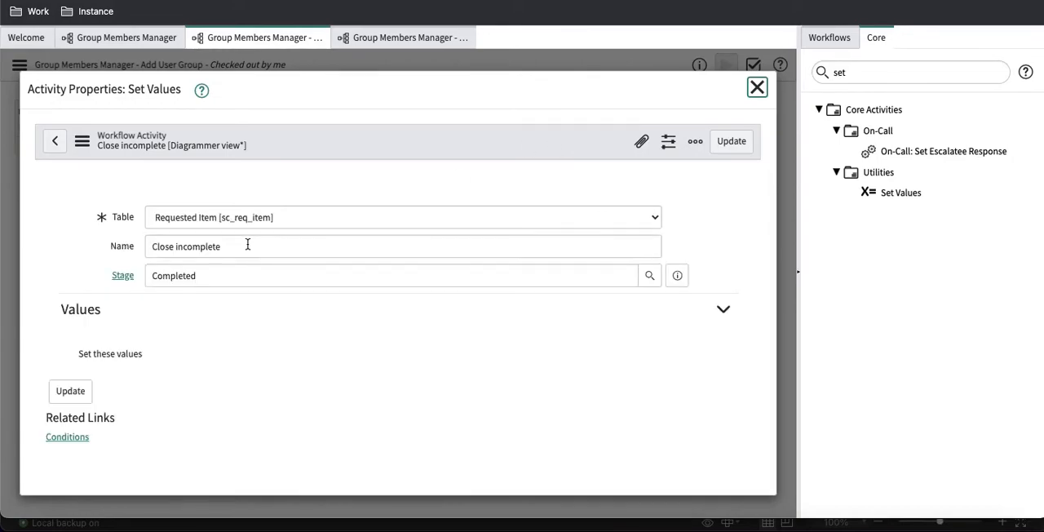
pyautogui.doubleClick(210, 216)
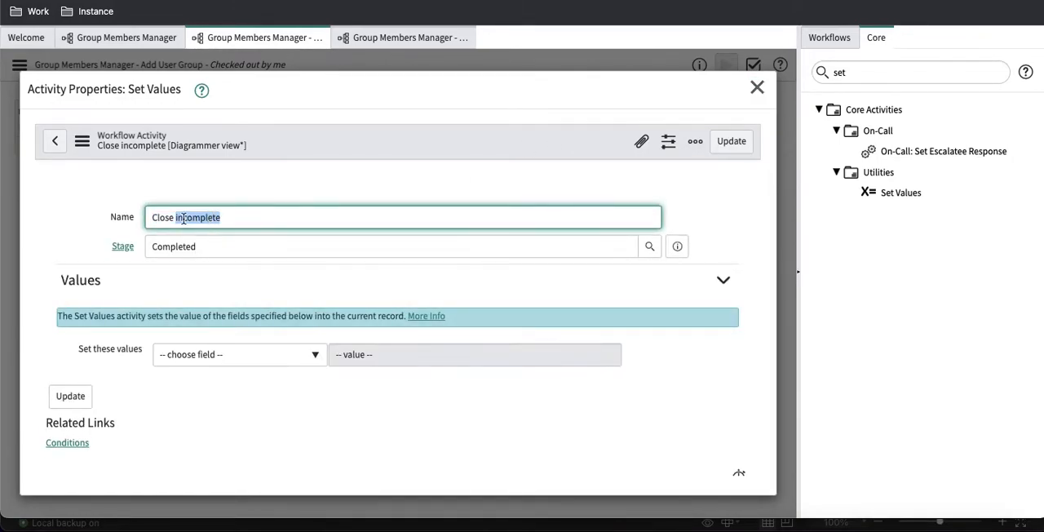
pyautogui.click(186, 219)
pyautogui.press('BackSpace')
pyautogui.press('BackSpace')
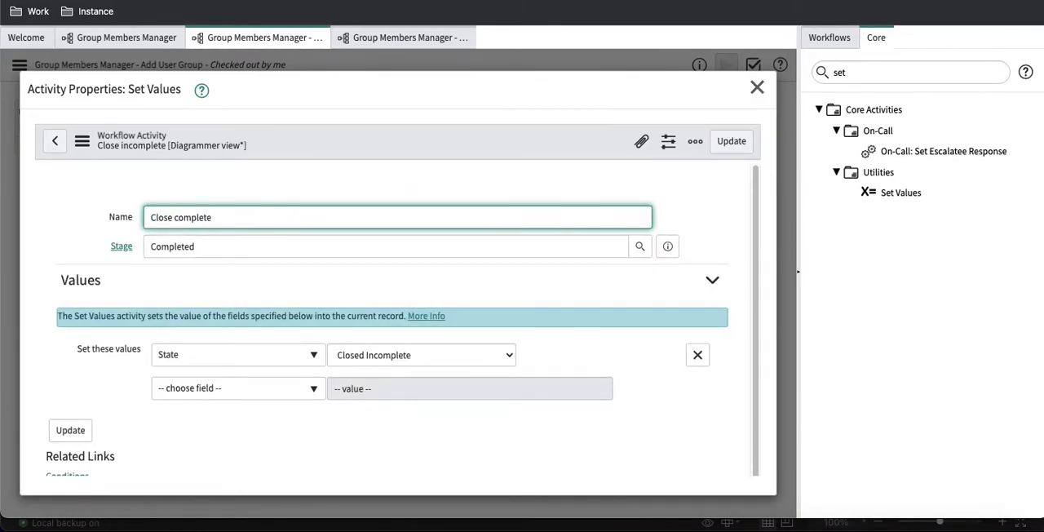
pyautogui.click(350, 362)
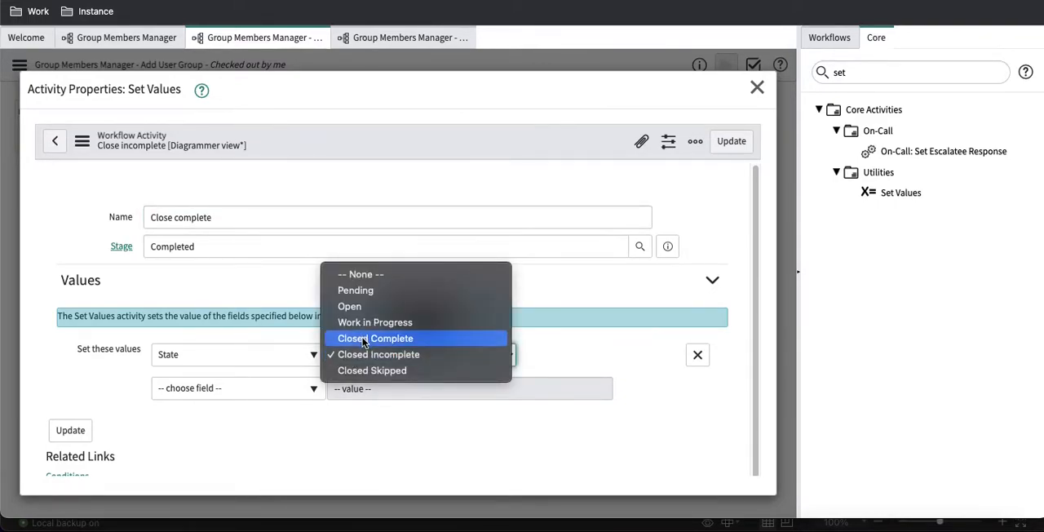
pyautogui.click(424, 336)
pyautogui.click(721, 145)
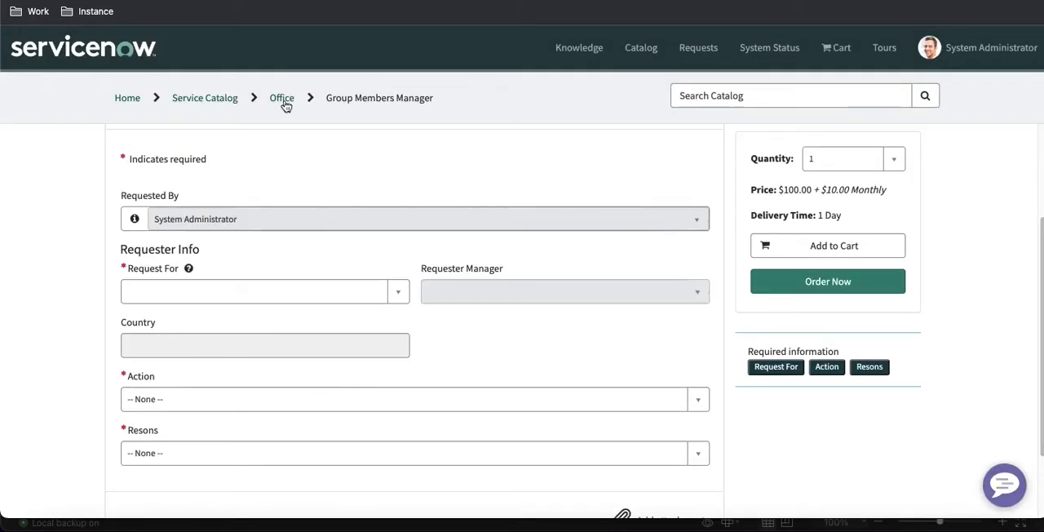
# Step: In the Group Members Manager catalog item, select the user under Request For and set Action to Add Group to User
pyautogui.click(63, 0)
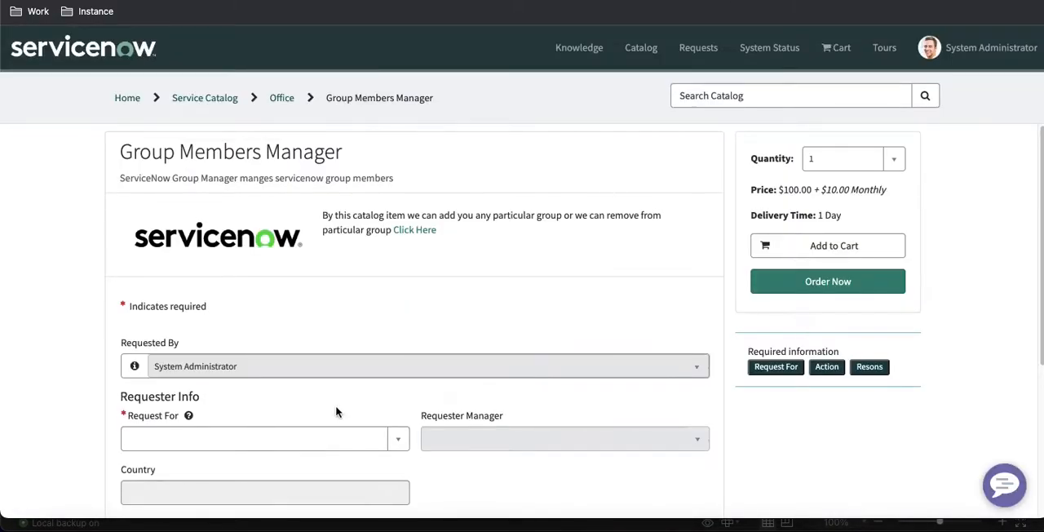
pyautogui.scroll(-1, 336, 412)
pyautogui.click(321, 392)
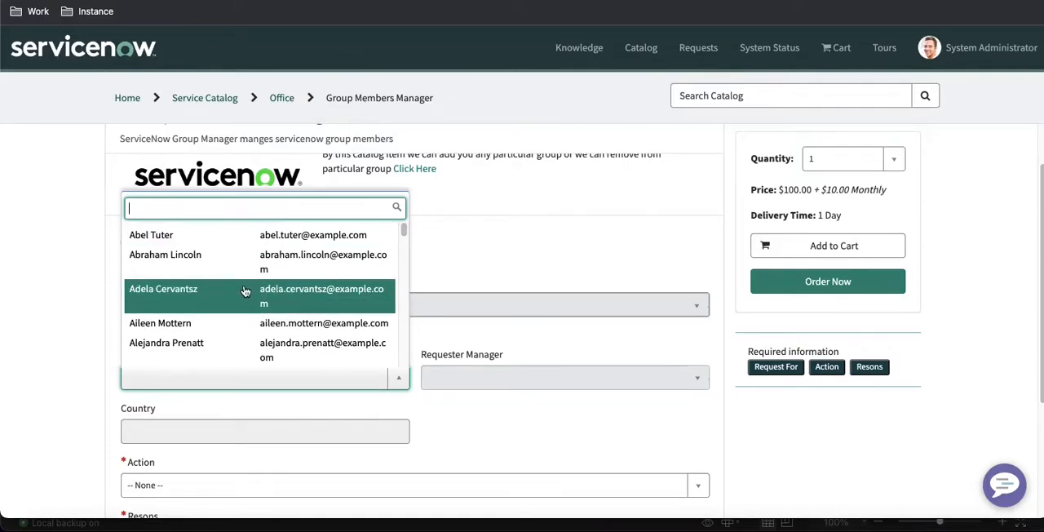
pyautogui.click(236, 259)
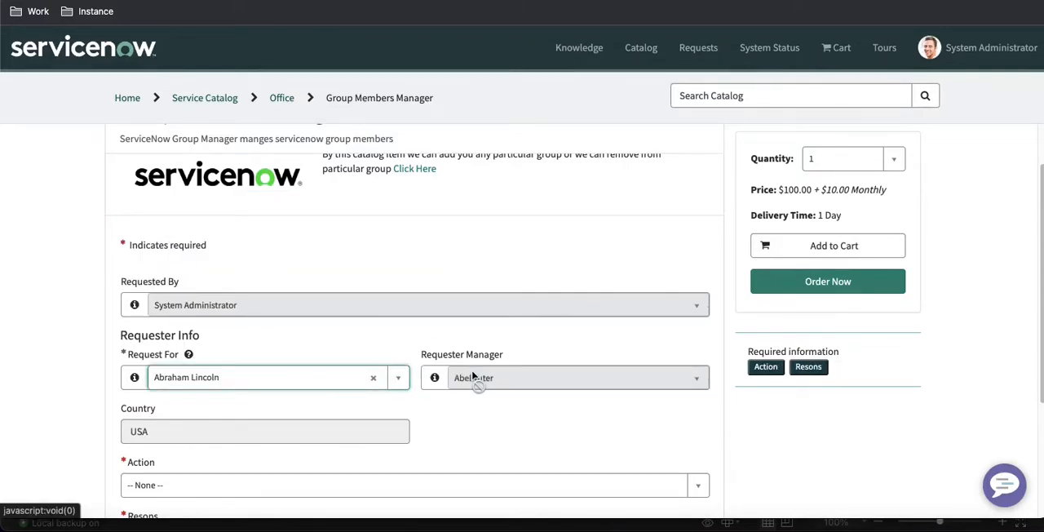
pyautogui.scroll(-1, 445, 379)
pyautogui.click(370, 402)
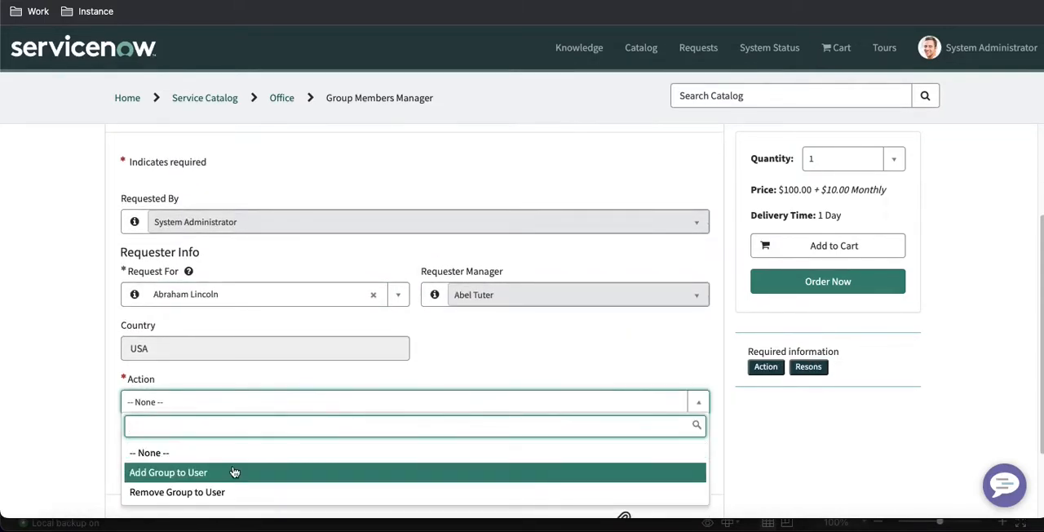
pyautogui.click(237, 472)
# Step: Set Add Group Name to Alabama Dispatchers, select a reason, and order the catalog item
pyautogui.scroll(-1, 354, 424)
pyautogui.click(336, 381)
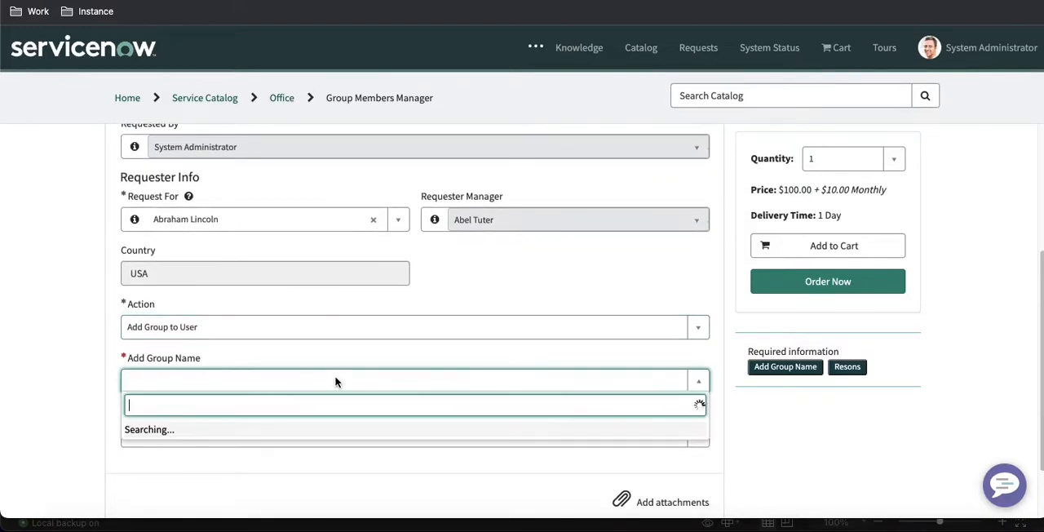
pyautogui.click(236, 261)
pyautogui.scroll(-1, 317, 383)
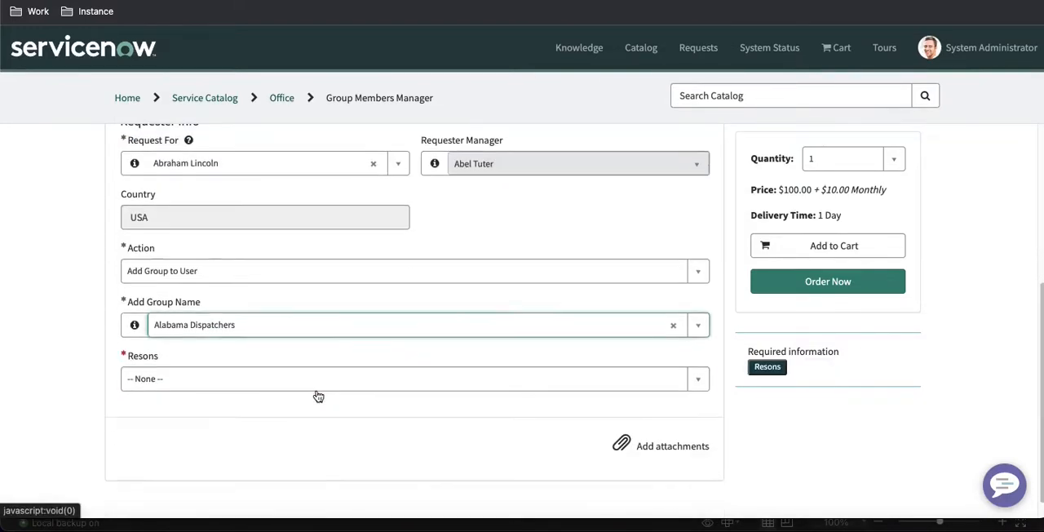
pyautogui.click(318, 385)
pyautogui.click(318, 444)
pyautogui.scroll(-1, 318, 407)
pyautogui.click(828, 281)
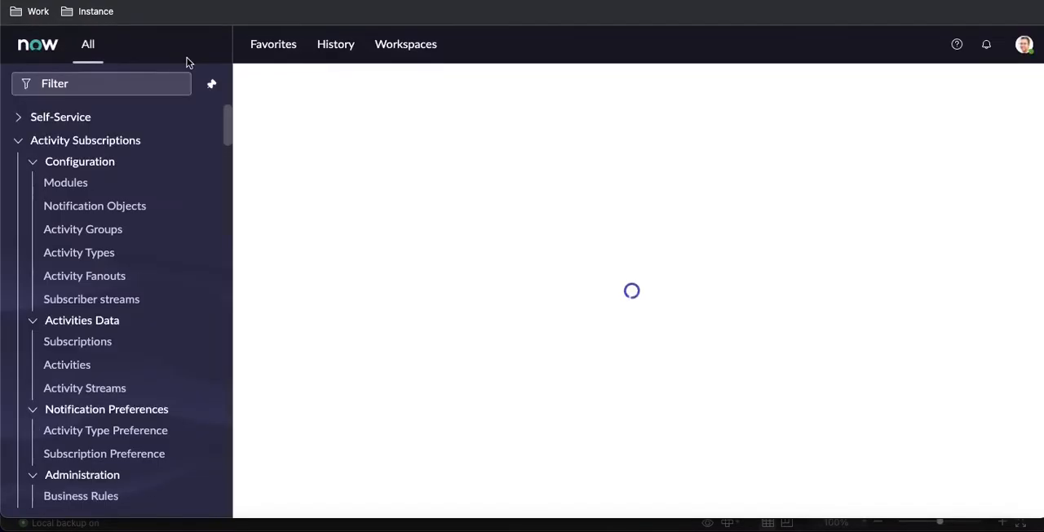
# Step: Search for the new request by its number and open its requested item
pyautogui.click(780, 44)
pyautogui.write('REQ0010019')
pyautogui.press('Return')
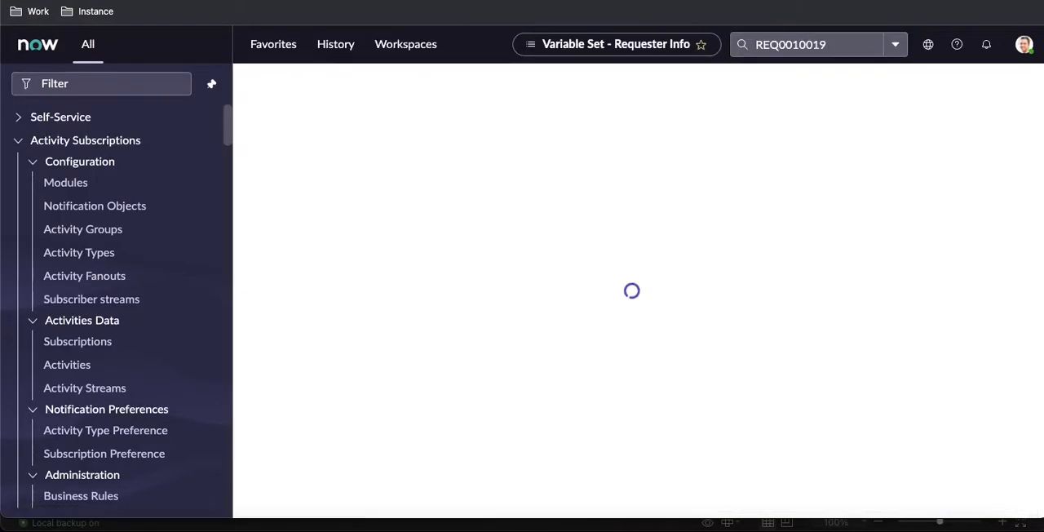
pyautogui.scroll(-3, 346, 416)
pyautogui.click(347, 416)
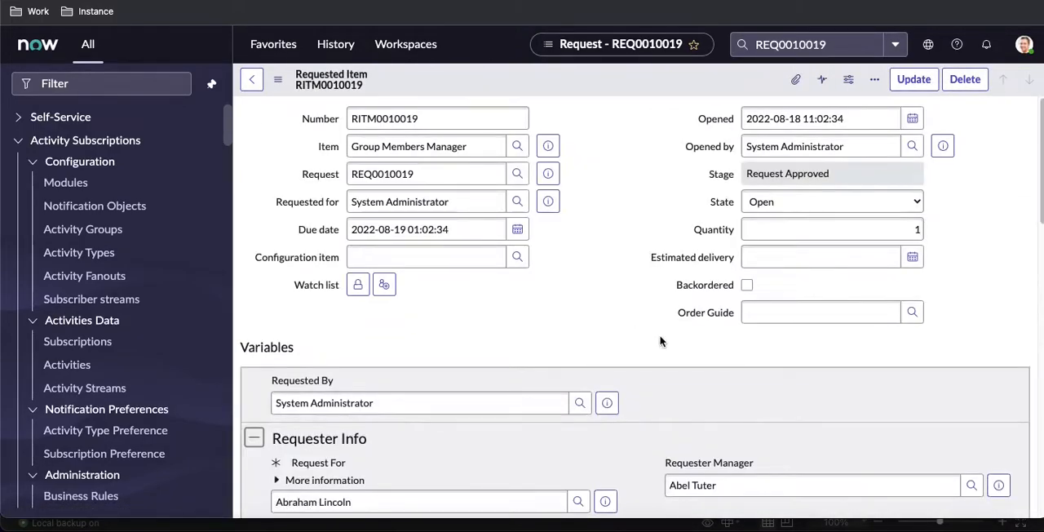
# Step: Open the requested item's AD verification catalog task and close it
pyautogui.scroll(-10, 570, 351)
pyautogui.click(318, 418)
pyautogui.click(907, 79)
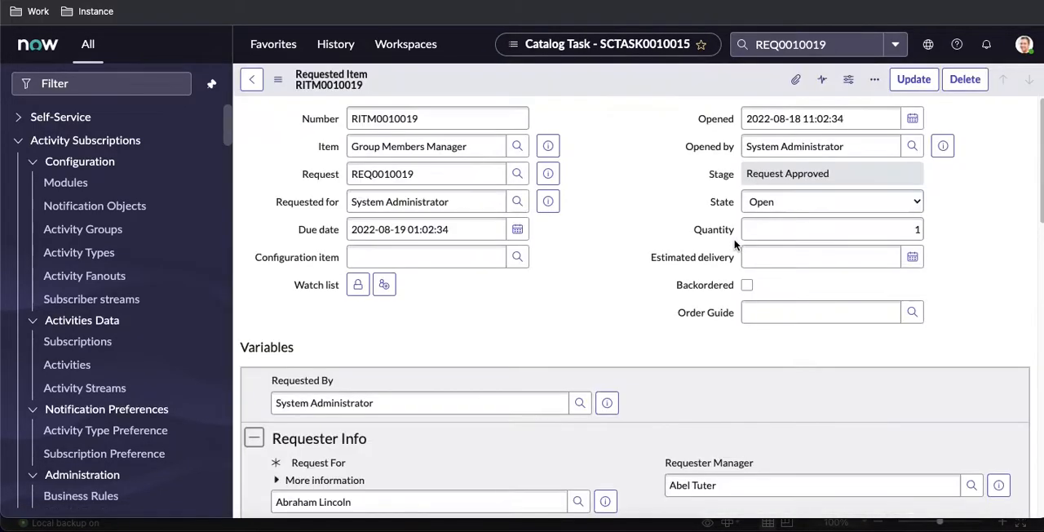
# Step: Open the requested item's workflow diagram, and approve the pending manager approval in the item's approver list
pyautogui.scroll(-10, 699, 340)
pyautogui.click(298, 256)
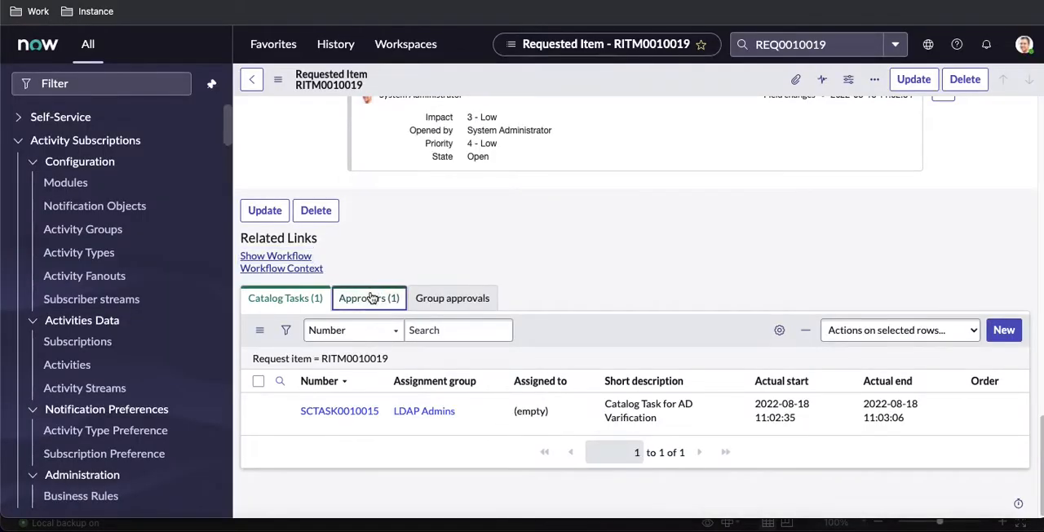
pyautogui.click(369, 298)
pyautogui.rightClick(343, 417)
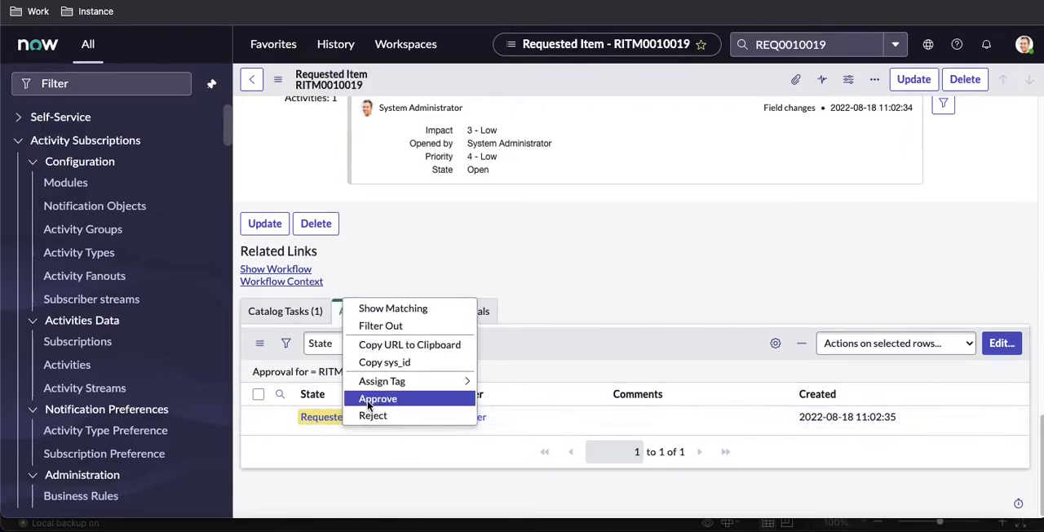
pyautogui.click(409, 195)
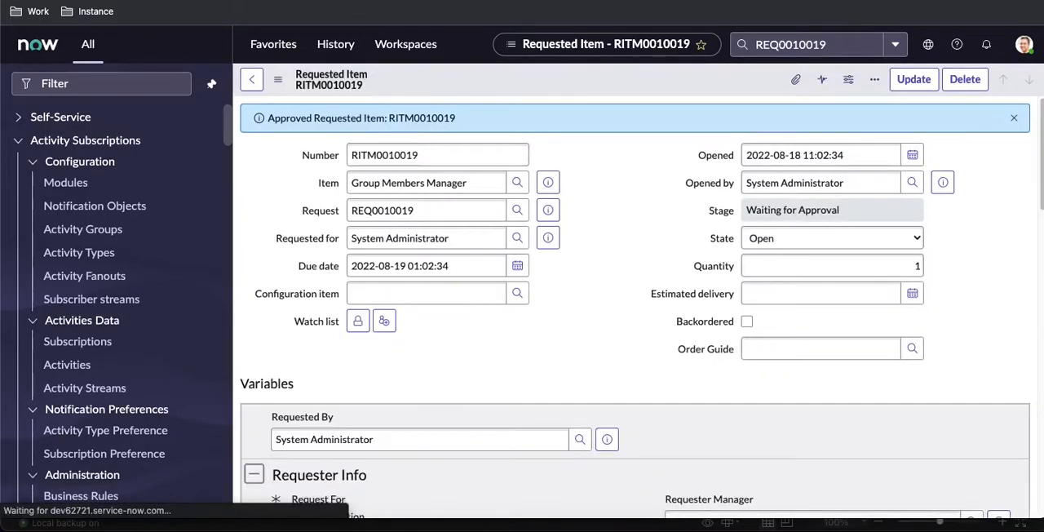
# Step: Return to the running Group Members Manager workflow diagram and refresh it to check the request's progress
pyautogui.click(424, 1)
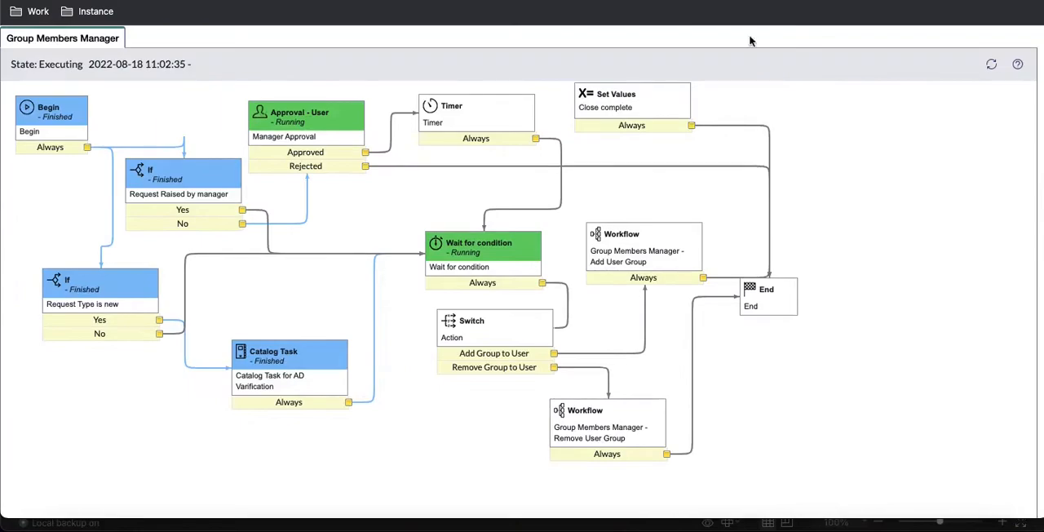
pyautogui.click(990, 67)
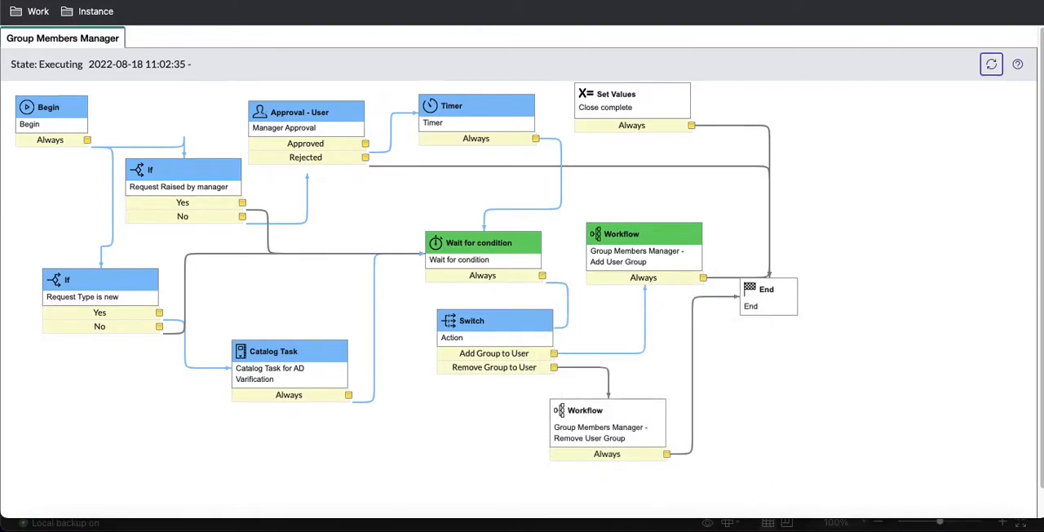
# Step: Open the running Add User Group subflow, and approve the pending group approval in the requested item's approver list
pyautogui.press('super+r')
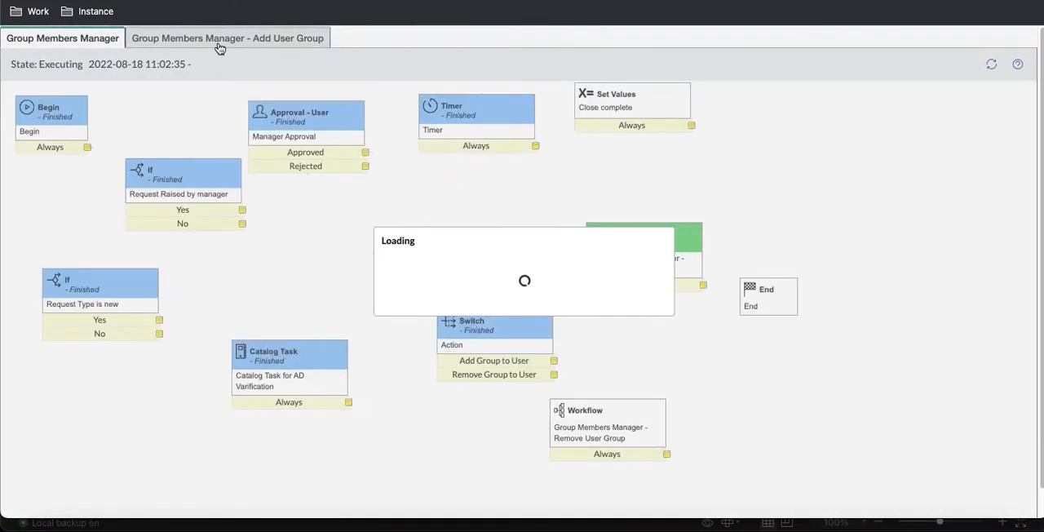
pyautogui.click(219, 41)
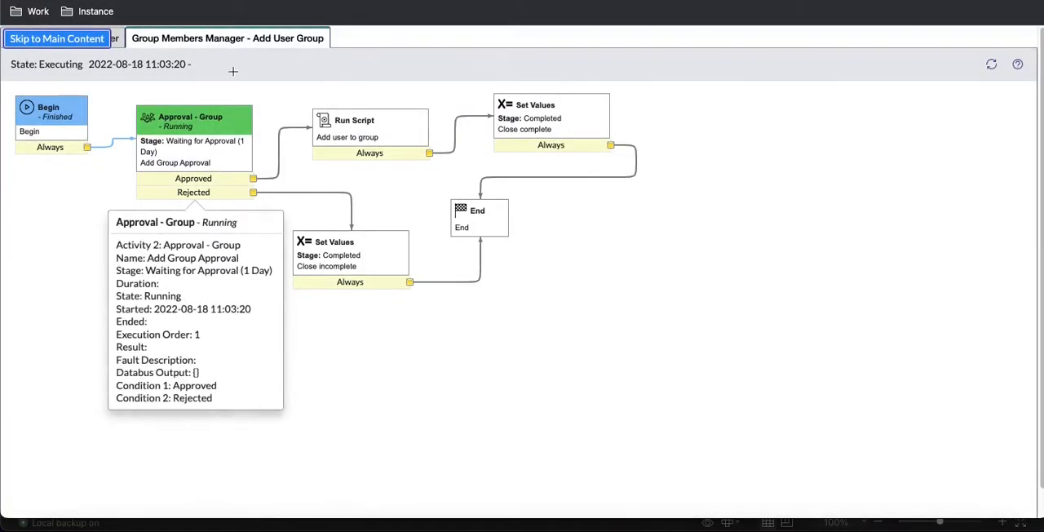
pyautogui.press('super+w')
pyautogui.scroll(-20, 444, 447)
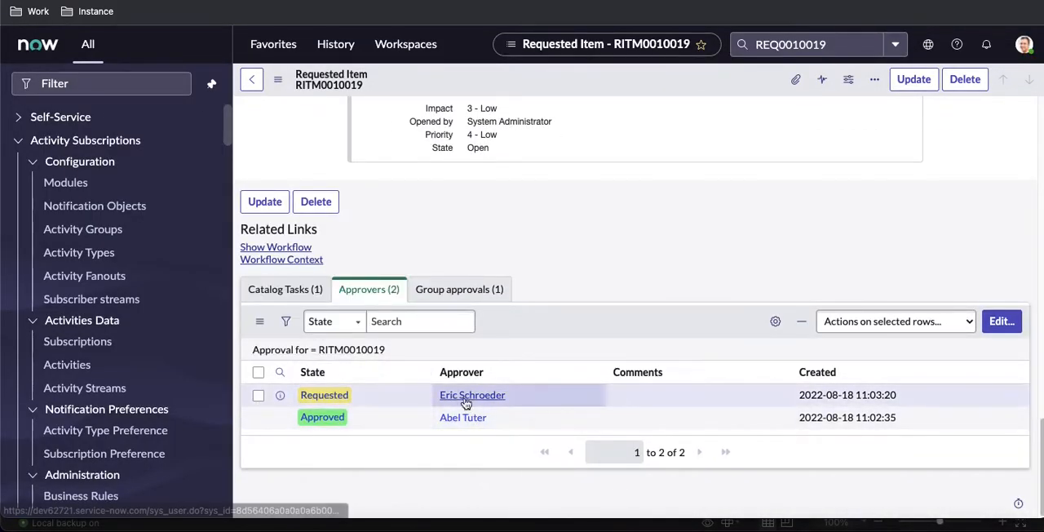
pyautogui.rightClick(371, 393)
pyautogui.click(389, 371)
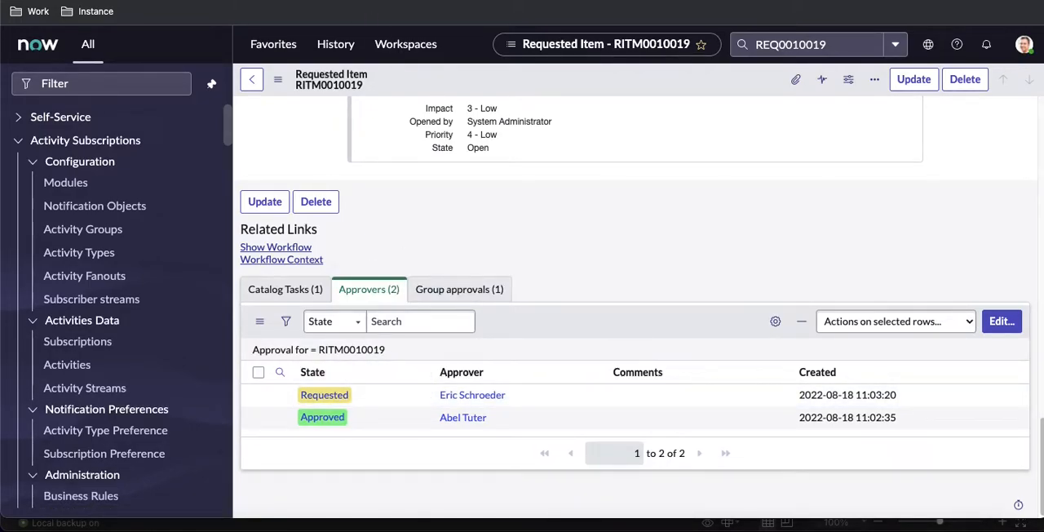
# Step: Refresh the running workflow diagram and examine both Add User Group subflow runs to check their outcome
pyautogui.hotkey('ctrl', 'Tab')
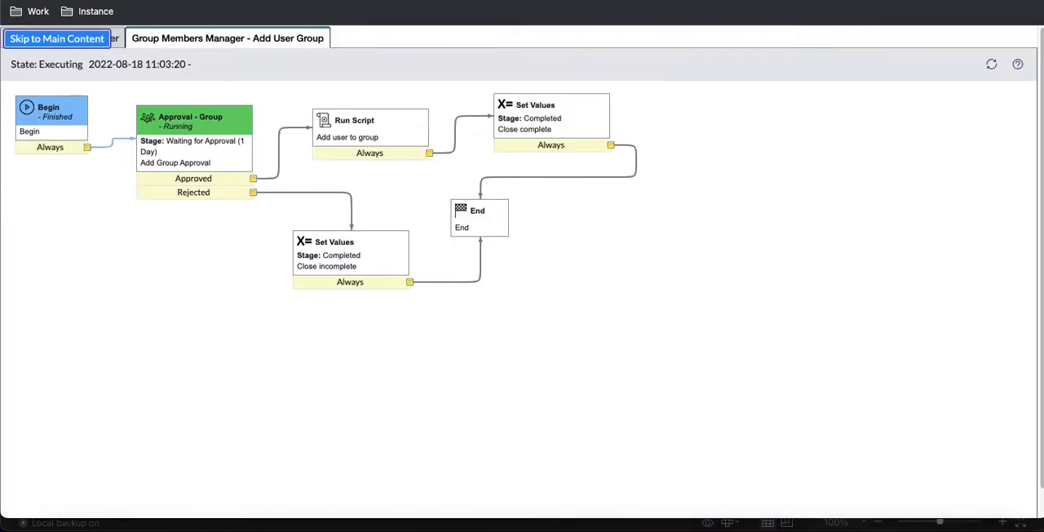
pyautogui.click(992, 68)
pyautogui.click(991, 69)
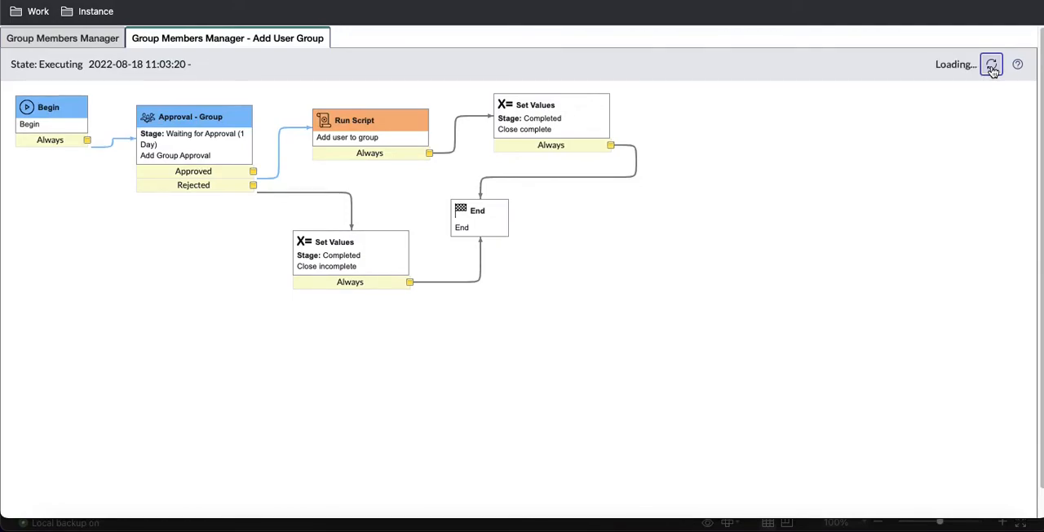
pyautogui.hotkey('ctrl', 'shift', 'Tab')
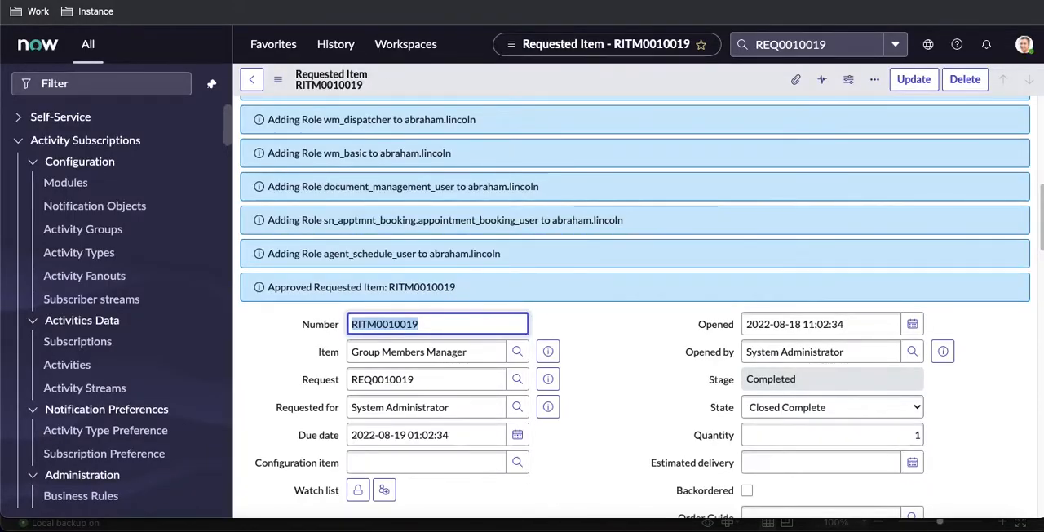
pyautogui.hotkey('ctrl', 'Tab')
pyautogui.click(992, 68)
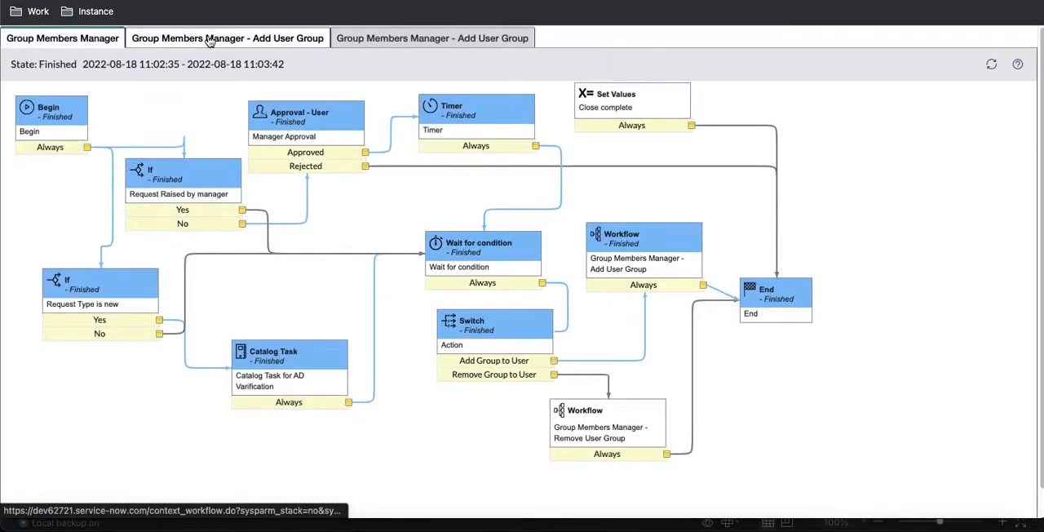
pyautogui.click(209, 38)
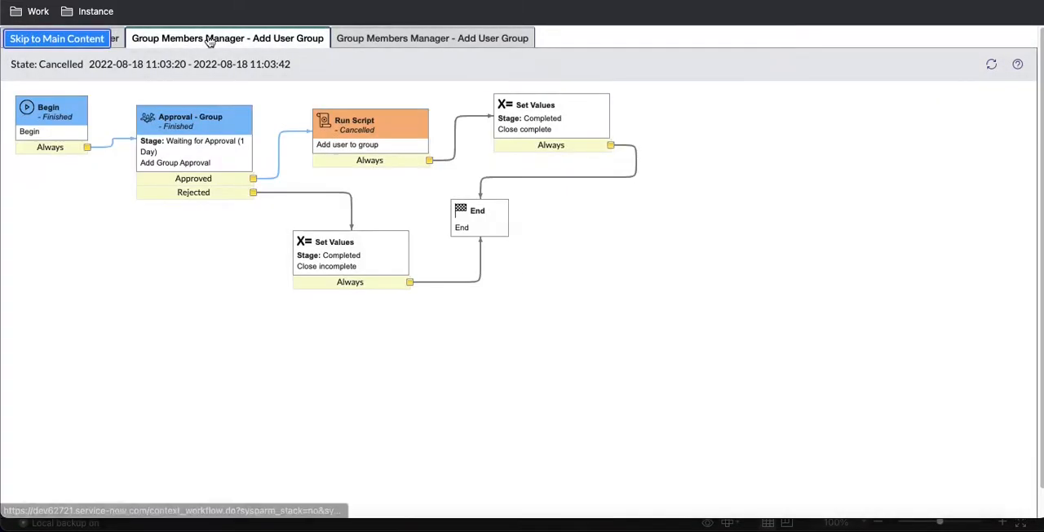
pyautogui.click(401, 40)
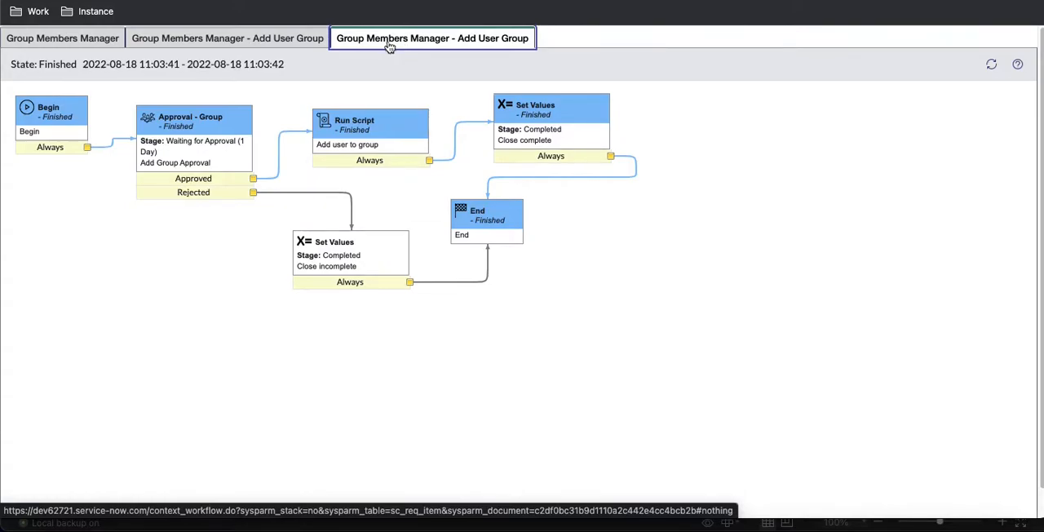
# Step: Refresh the Alabama Dispatchers group's member list to check the membership, and review the role assignment messages on the requested item
pyautogui.click(236, 1)
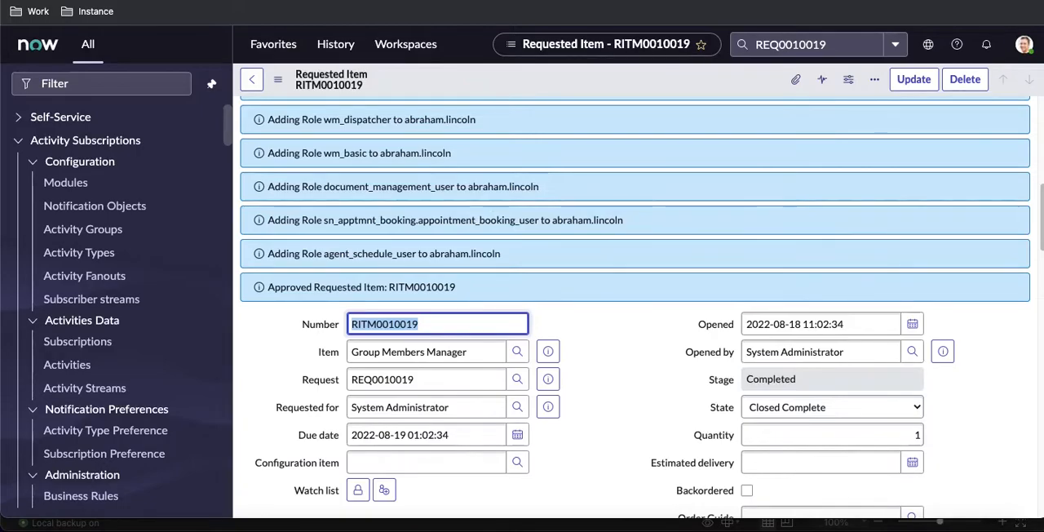
pyautogui.hotkey('ctrl', 'Tab')
pyautogui.hotkey('ctrl', 'Tab')
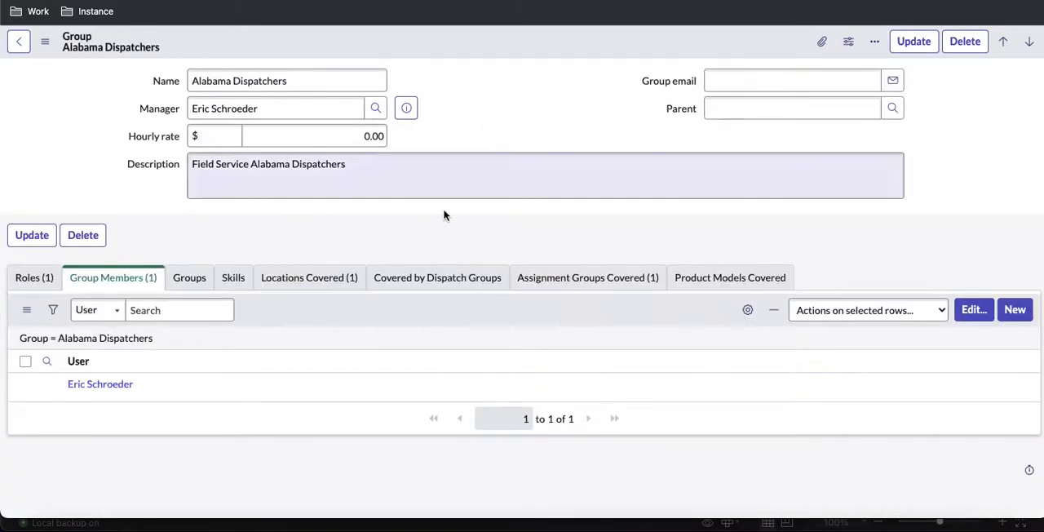
pyautogui.click(106, 340)
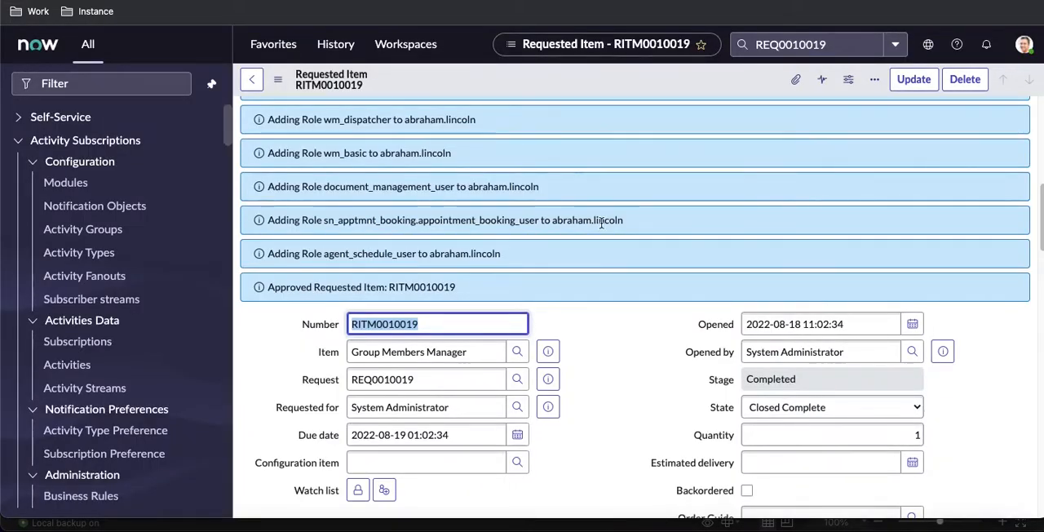
pyautogui.scroll(10, 601, 222)
pyautogui.scroll(-10, 601, 224)
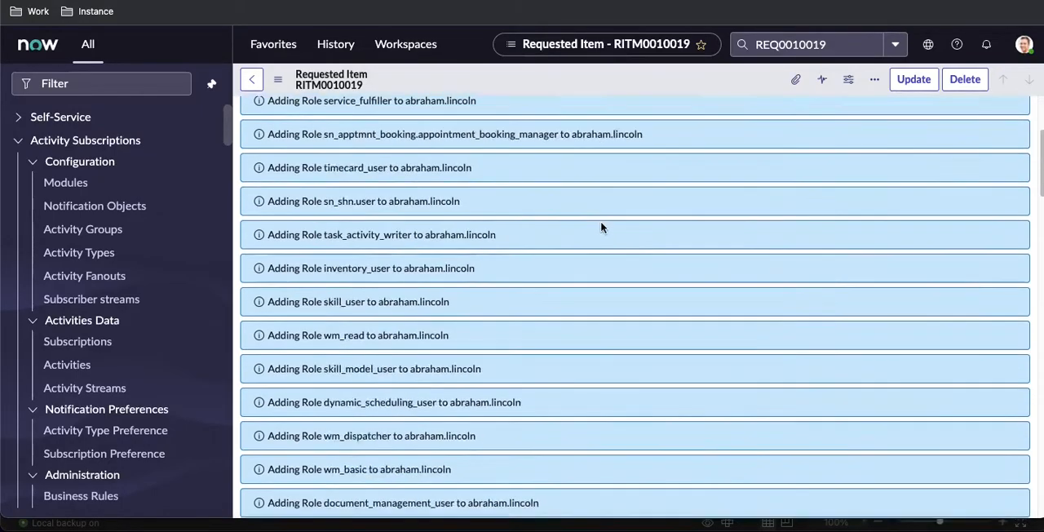
pyautogui.scroll(10, 601, 226)
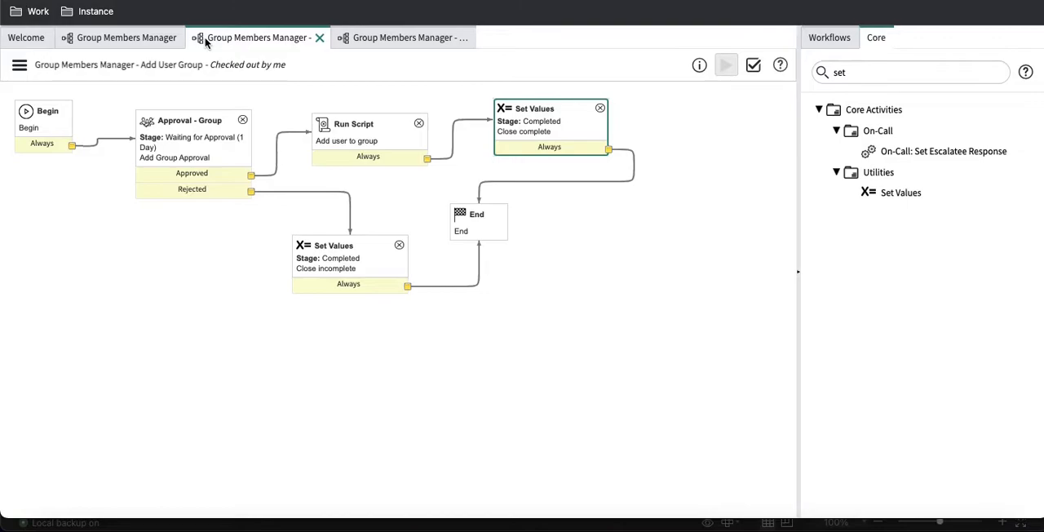
# Step: Add a Run Script activity named "Remove user to group" to the Group Members Manager - Remove User Group workflow
pyautogui.click(373, 41)
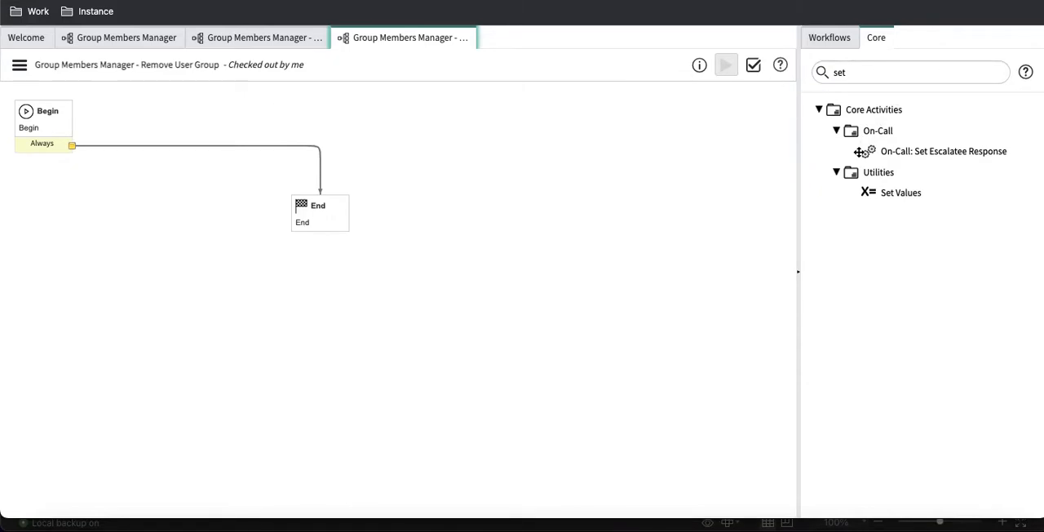
pyautogui.moveTo(869, 76); pyautogui.dragTo(817, 80)
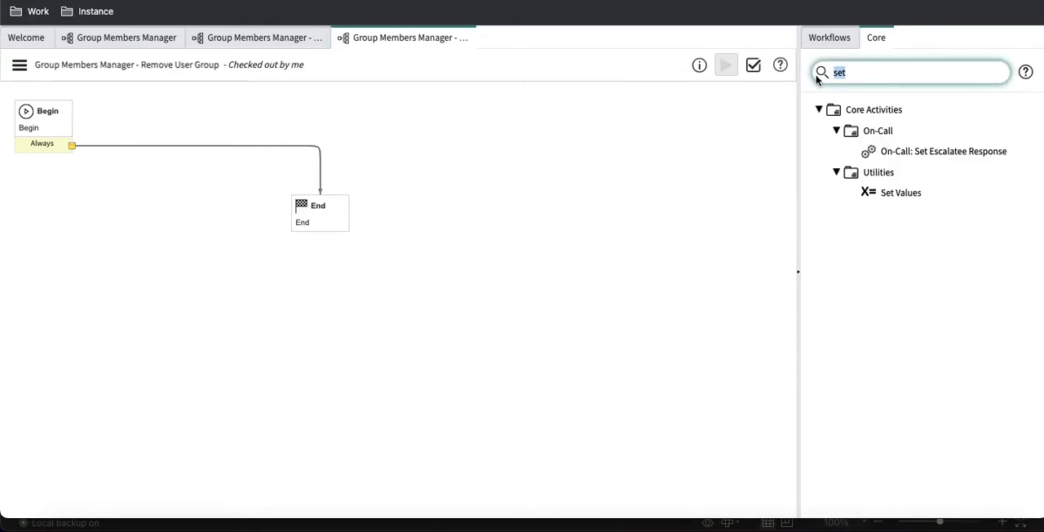
pyautogui.press('BackSpace')
pyautogui.write('ru')
pyautogui.moveTo(883, 152); pyautogui.dragTo(236, 120)
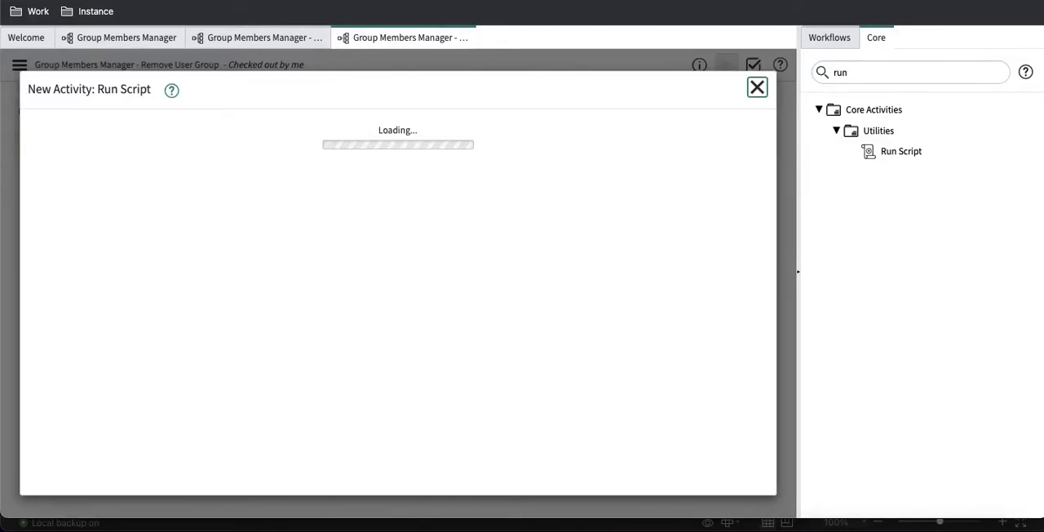
pyautogui.write('Rem')
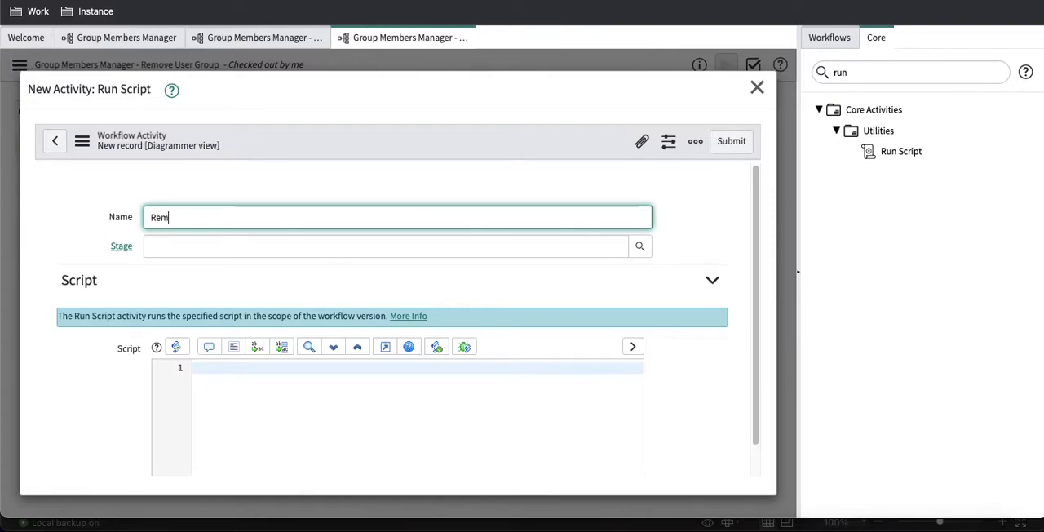
pyautogui.write('ove user to group')
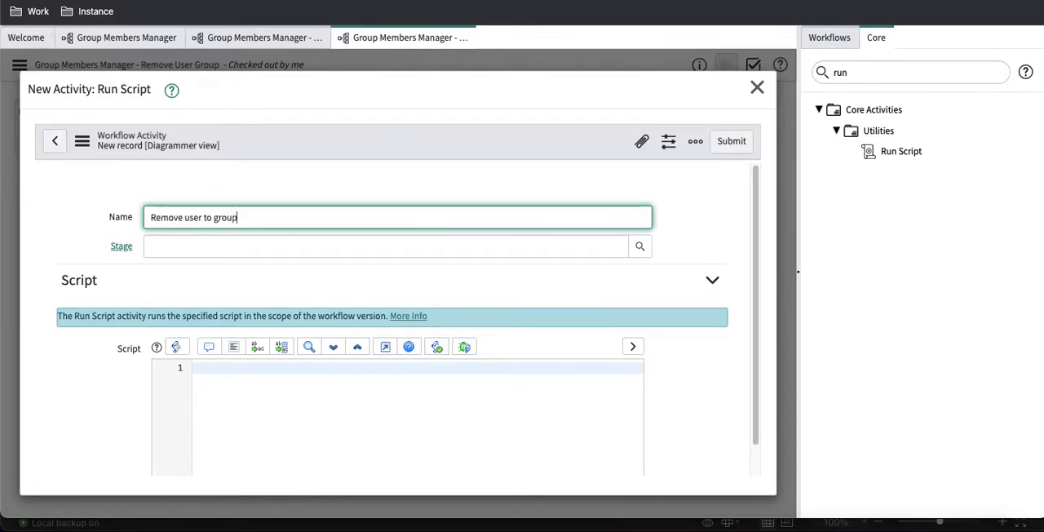
pyautogui.click(333, 408)
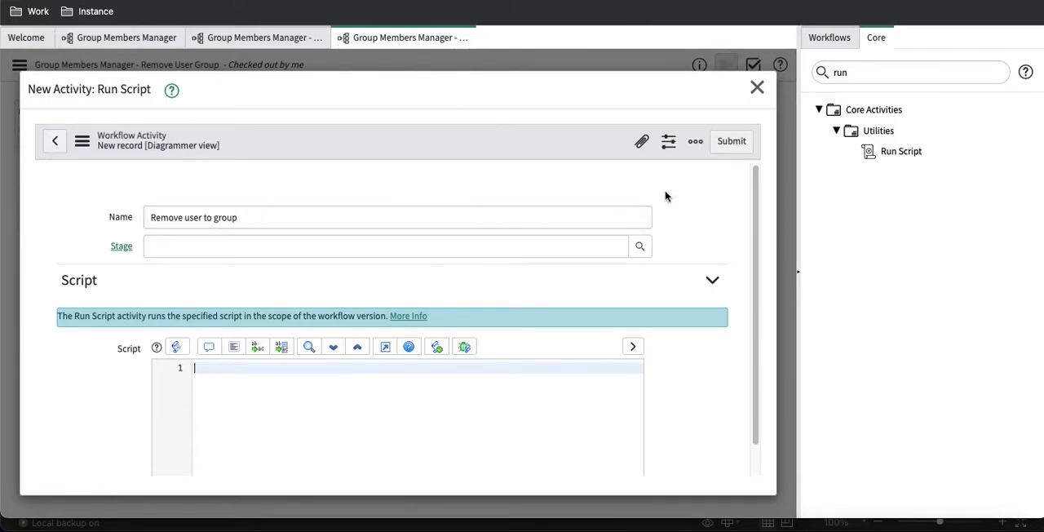
pyautogui.click(728, 145)
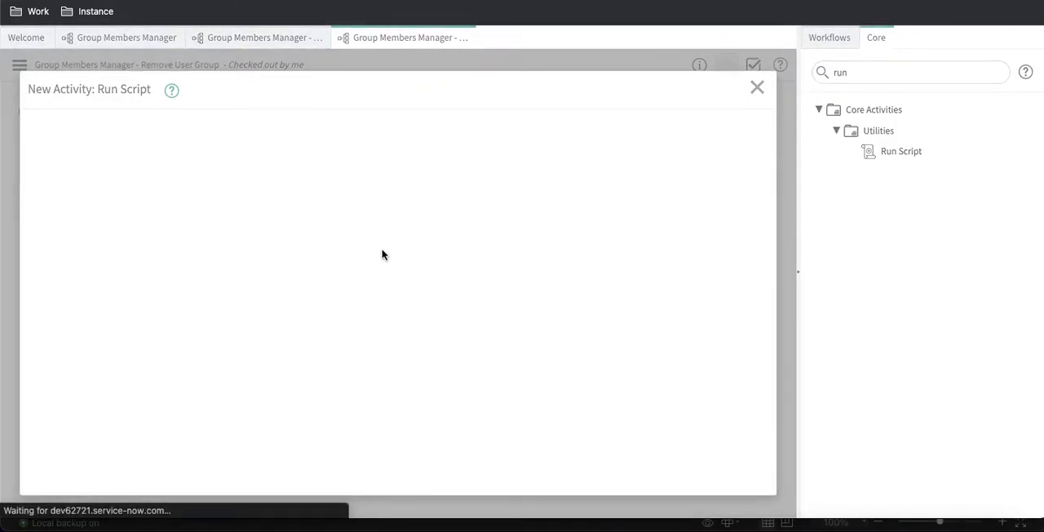
# Step: Copy the full script of the "Add user to group" activity into the script of the "Remove user to group" activity
pyautogui.click(250, 44)
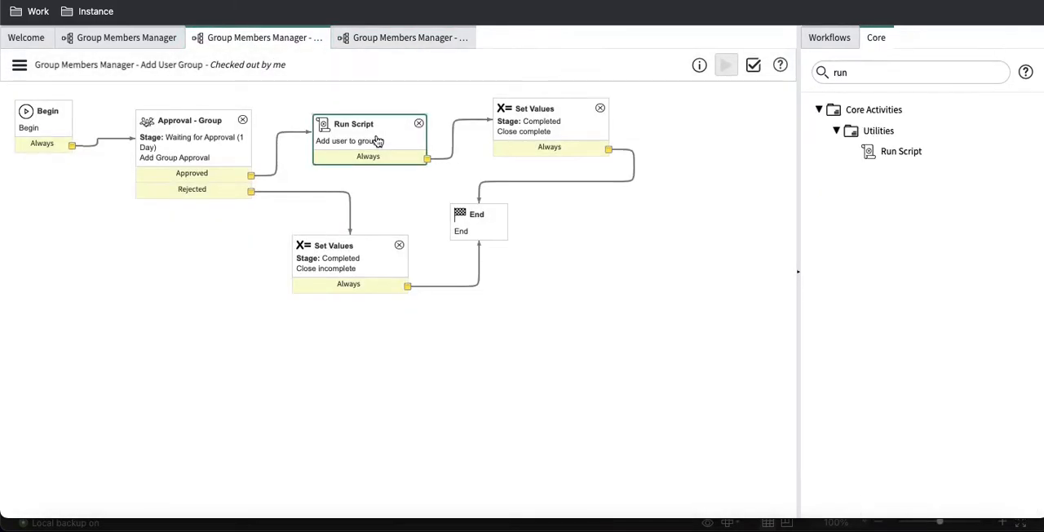
pyautogui.doubleClick(376, 141)
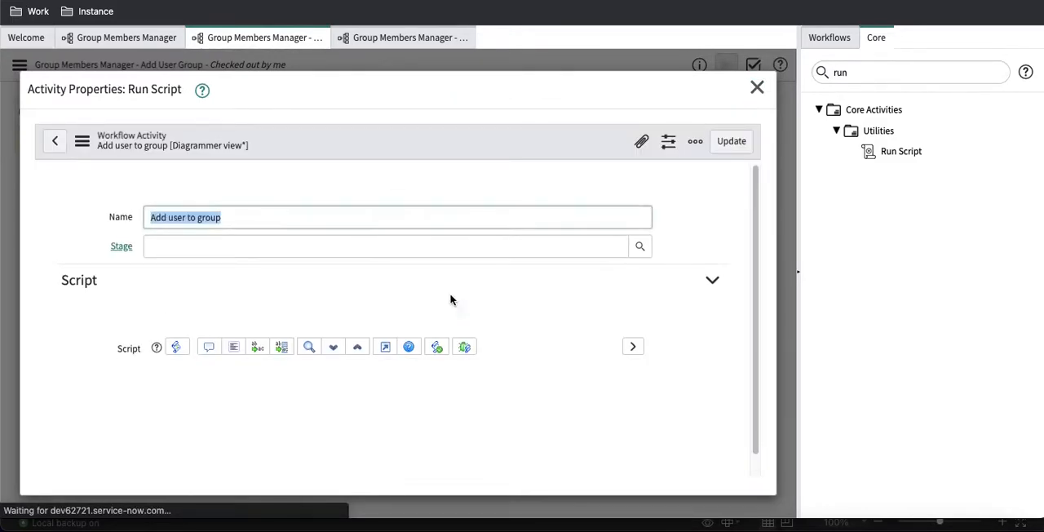
pyautogui.click(300, 414)
pyautogui.hotkey('ctrl', 'a')
pyautogui.hotkey('ctrl', 'c')
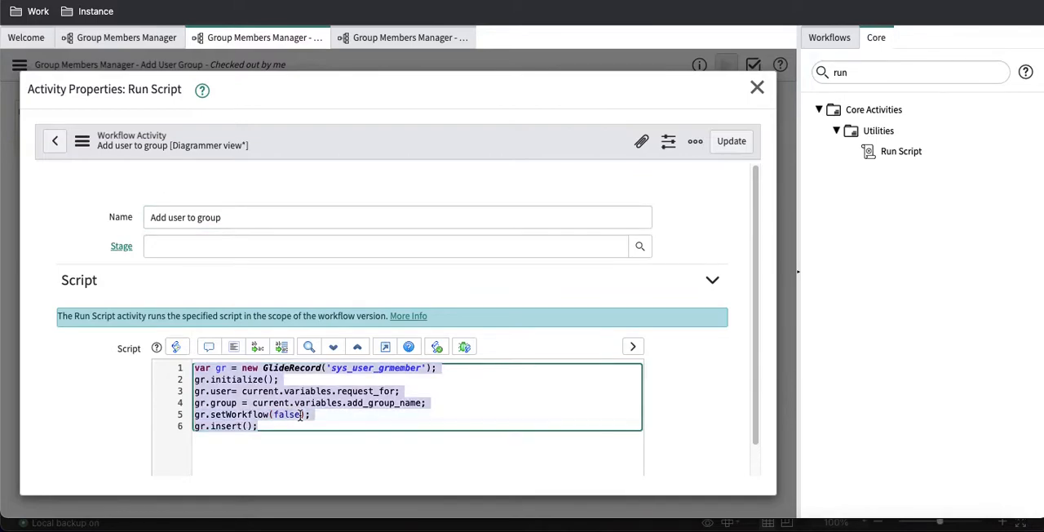
pyautogui.click(757, 88)
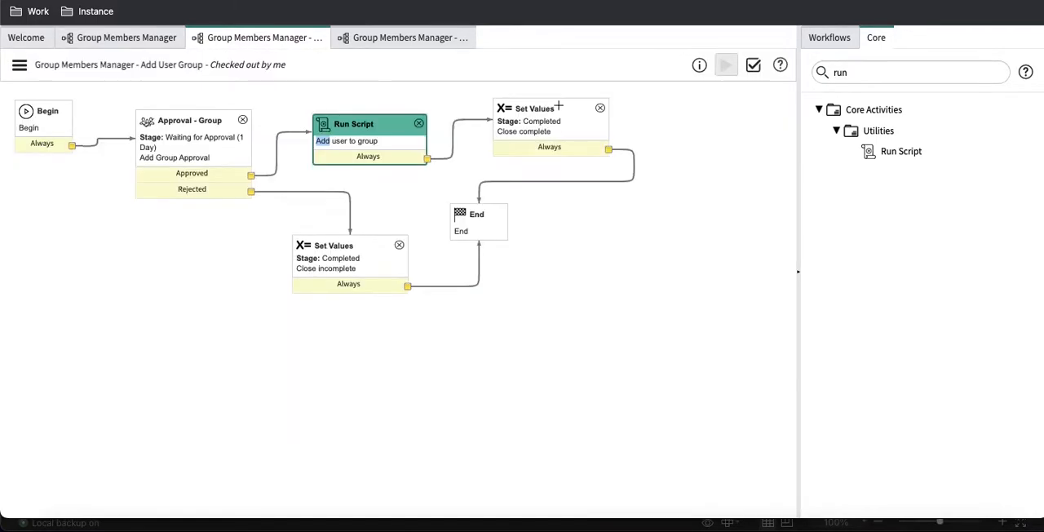
pyautogui.click(362, 47)
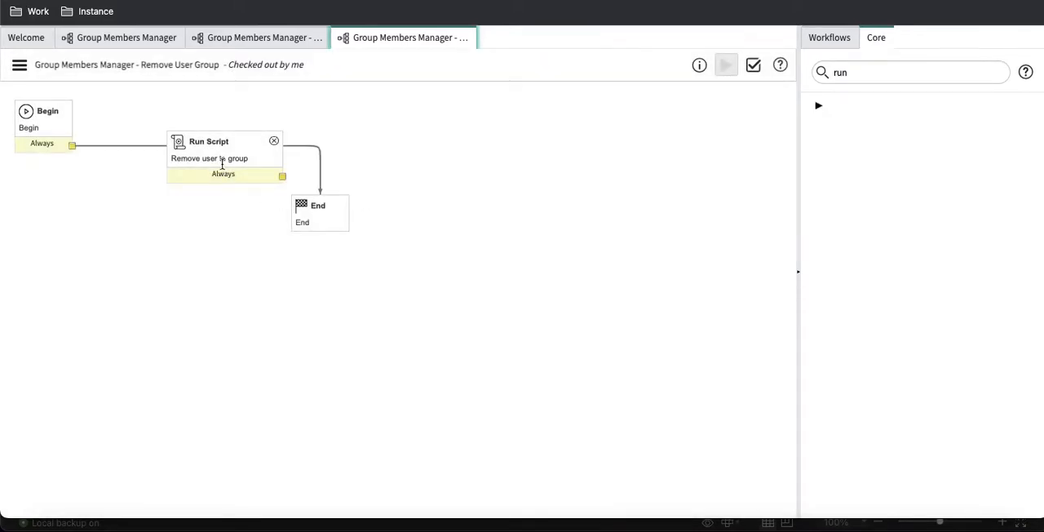
pyautogui.doubleClick(223, 163)
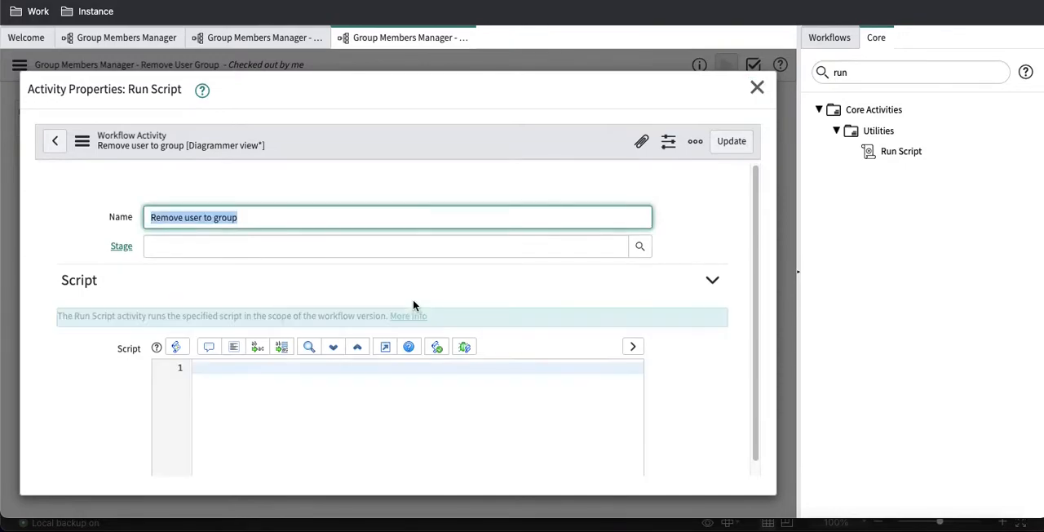
pyautogui.click(280, 398)
pyautogui.hotkey('ctrl', 'v')
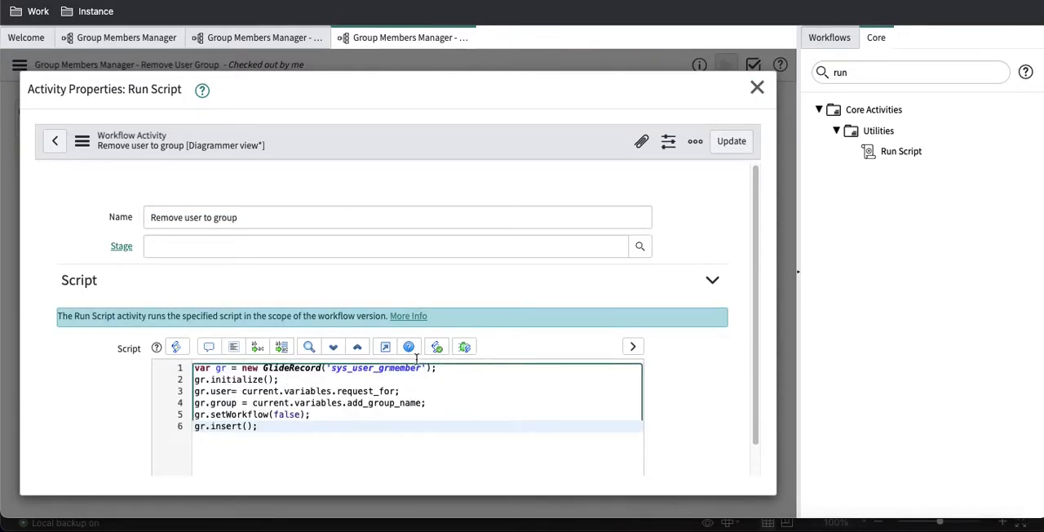
# Step: Insert gr.addQuery('user',current.variables.request_for) on a new line below the GlideRecord declaration in the removal script
pyautogui.click(441, 369)
pyautogui.press('Return')
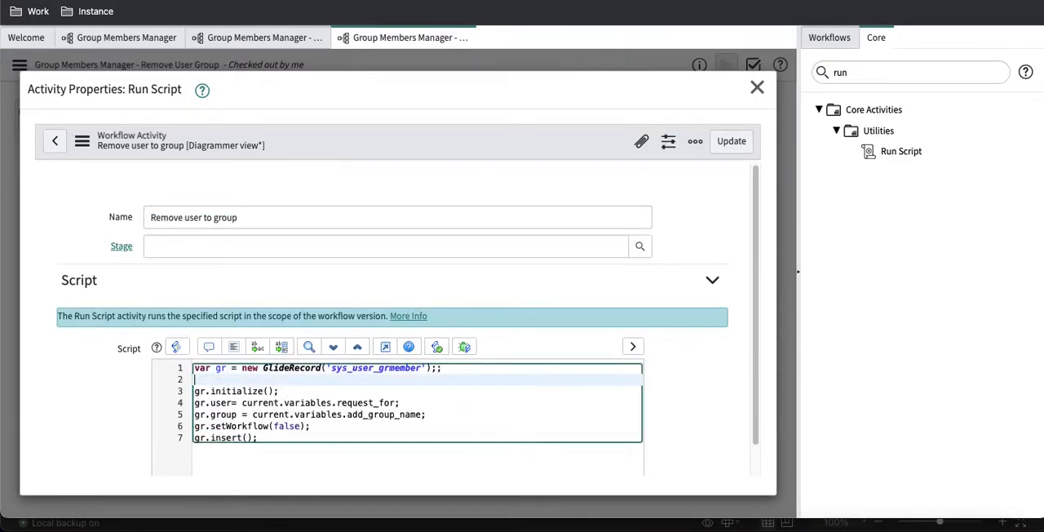
pyautogui.write('gr.')
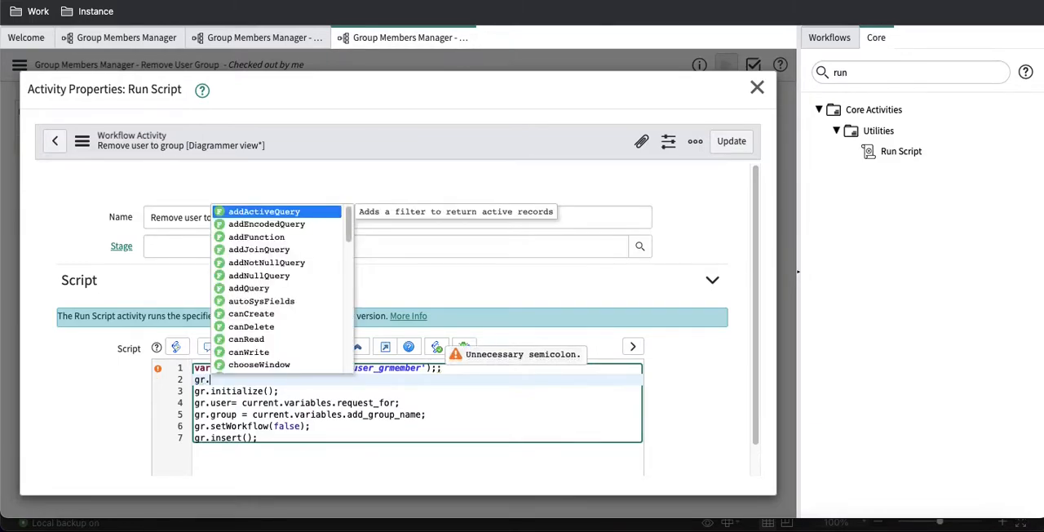
pyautogui.press('Down')
pyautogui.write('add')
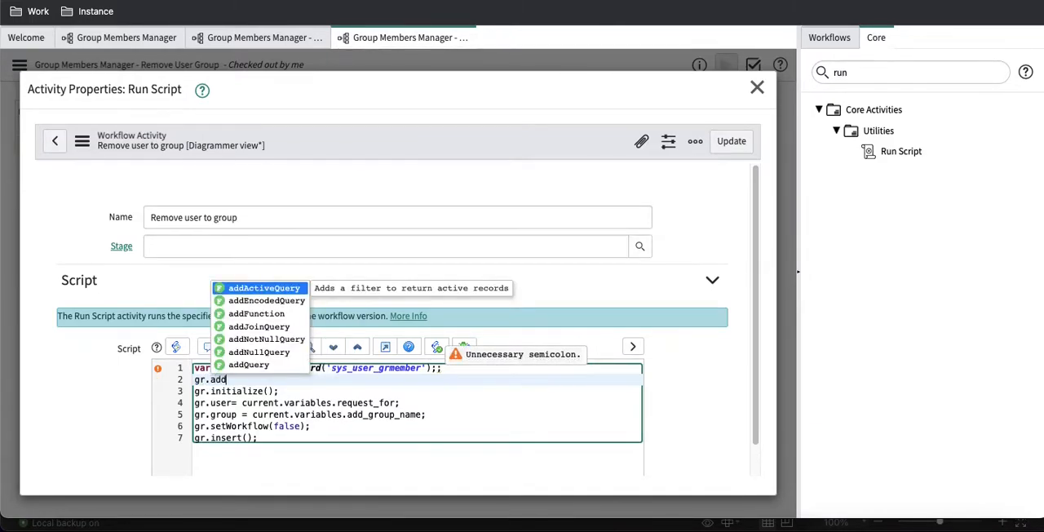
pyautogui.write('Q')
pyautogui.press('Return')
pyautogui.write("('user',")
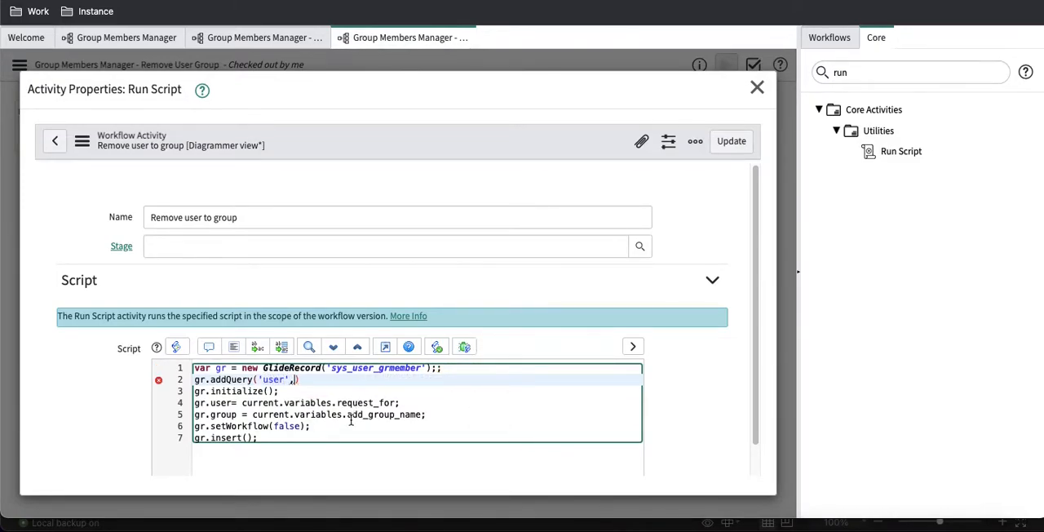
pyautogui.moveTo(397, 403); pyautogui.dragTo(246, 408)
pyautogui.hotkey('ctrl', 'c')
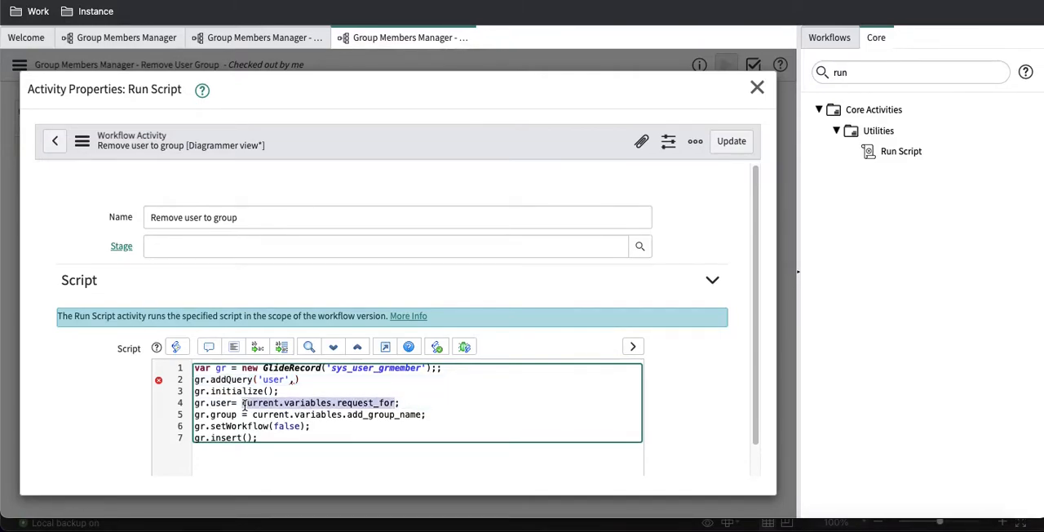
pyautogui.click(298, 380)
pyautogui.hotkey('ctrl', 'v')
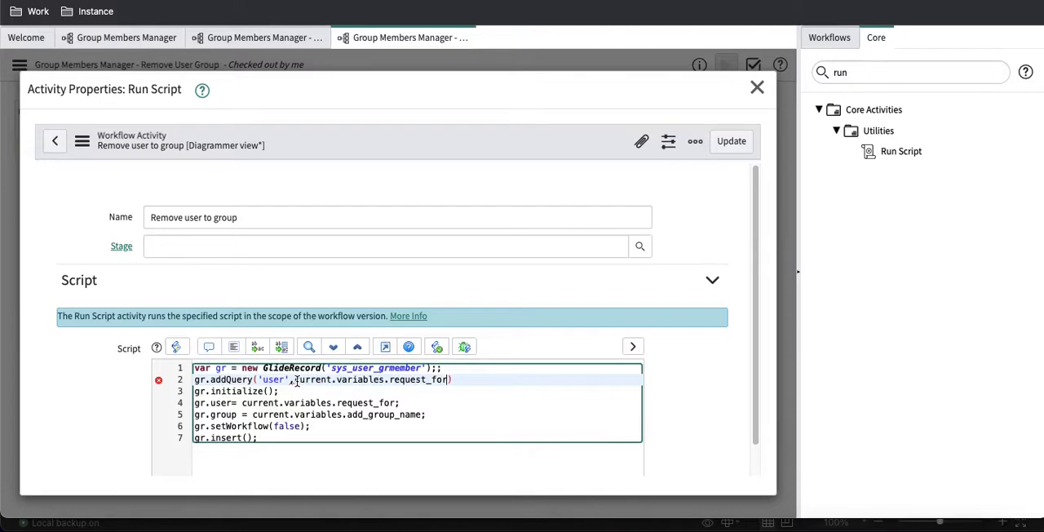
# Step: Add a second query line, gr.addQuery('group','IN',current.variables.), below the user query in the removal script
pyautogui.press('Return')
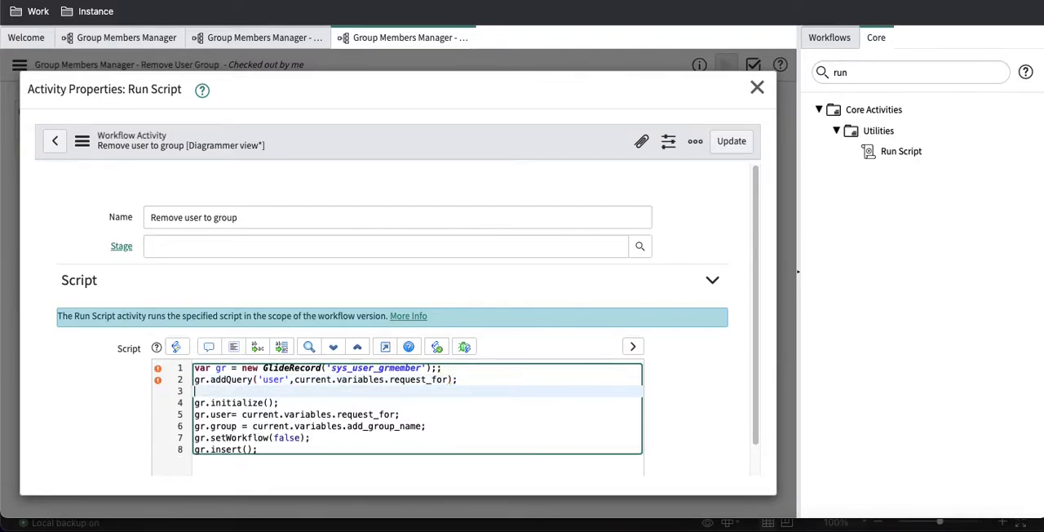
pyautogui.write('gr.a')
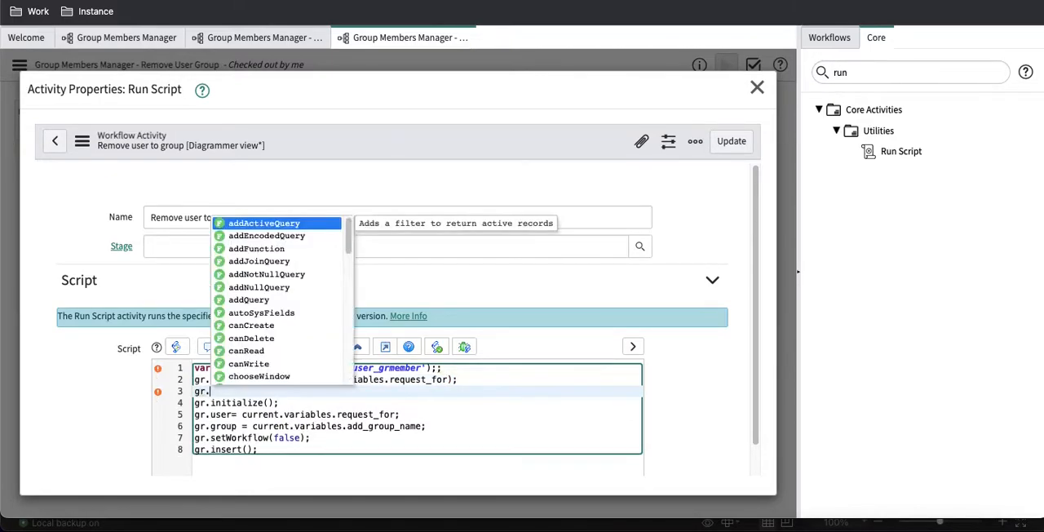
pyautogui.press('Down')
pyautogui.press('Down')
pyautogui.press('Down')
pyautogui.press('Down')
pyautogui.press('Down')
pyautogui.press('Down')
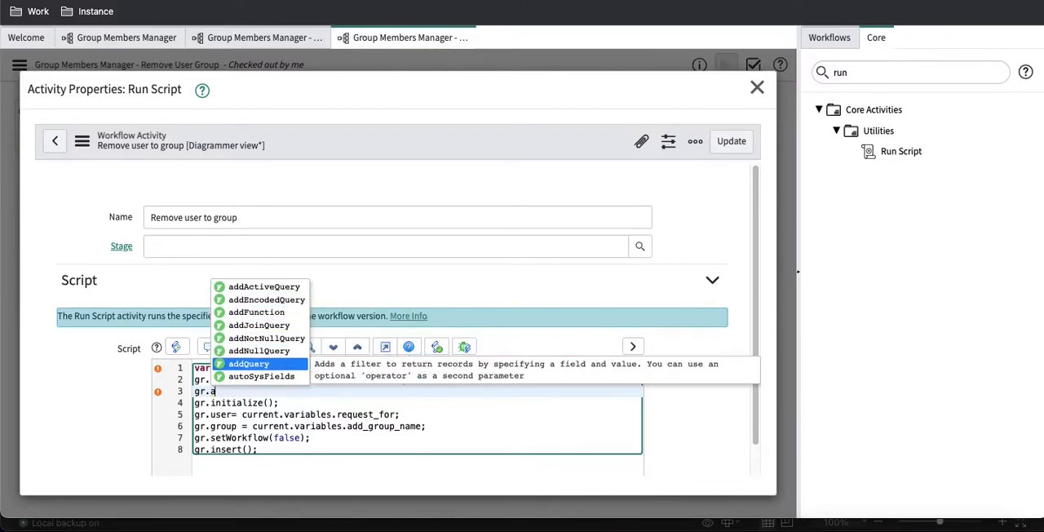
pyautogui.press('Return')
pyautogui.write("'group','IN',)")
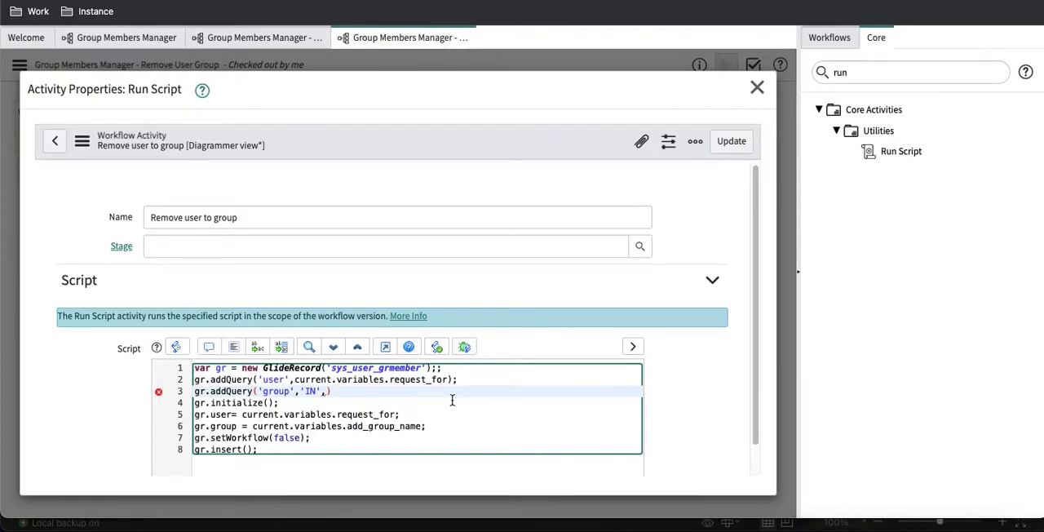
pyautogui.moveTo(347, 425); pyautogui.dragTo(255, 430)
pyautogui.hotkey('ctrl', 'c')
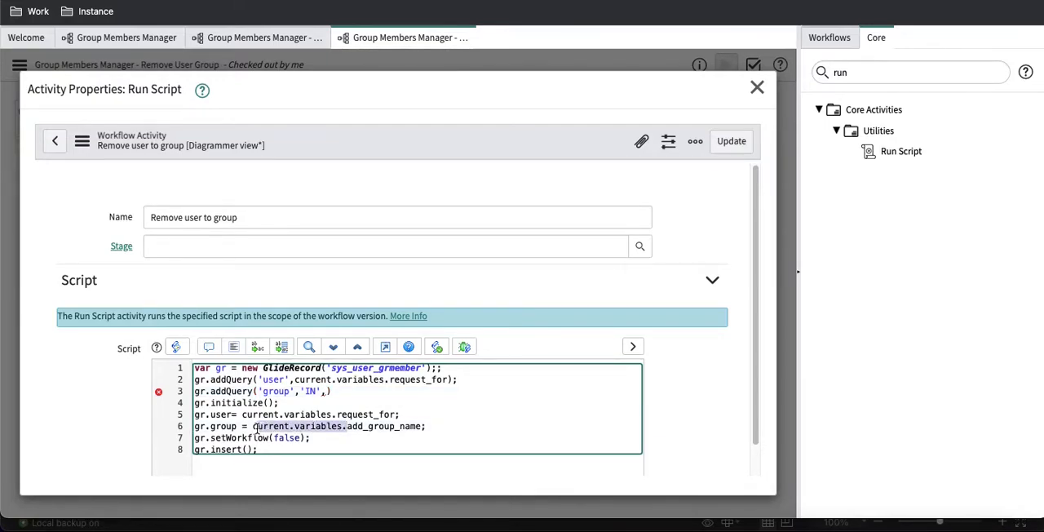
pyautogui.click(327, 392)
pyautogui.hotkey('ctrl', 'v')
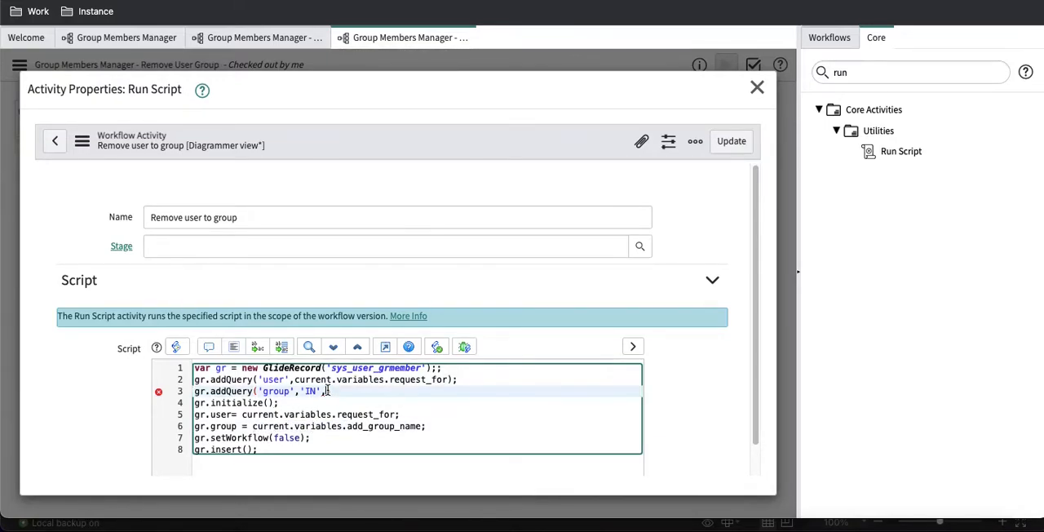
# Step: Copy the name removed_group_name from the Removed Group Name variable of the Group Members Manager catalog item into the script's group query
pyautogui.hotkey('ctrl', 'Tab')
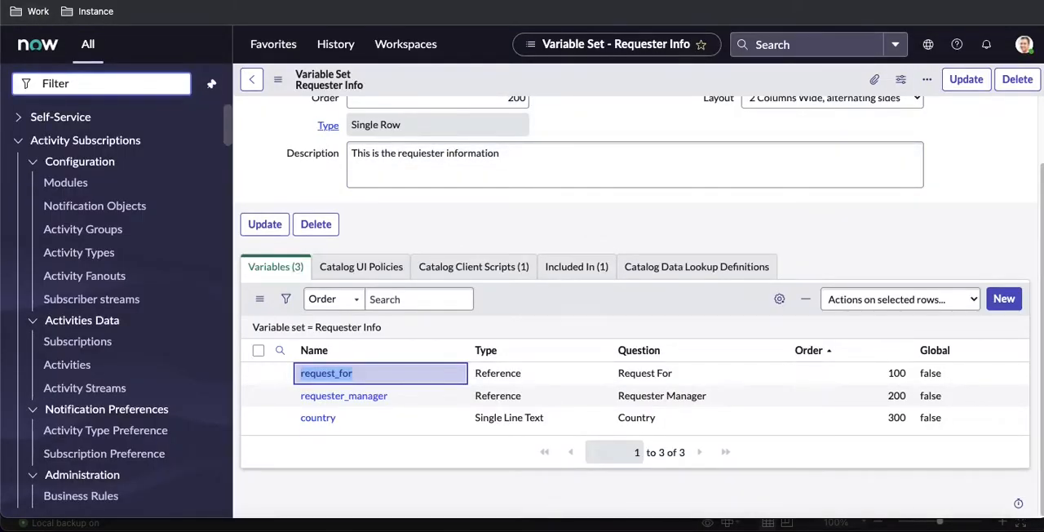
pyautogui.press('super+Left')
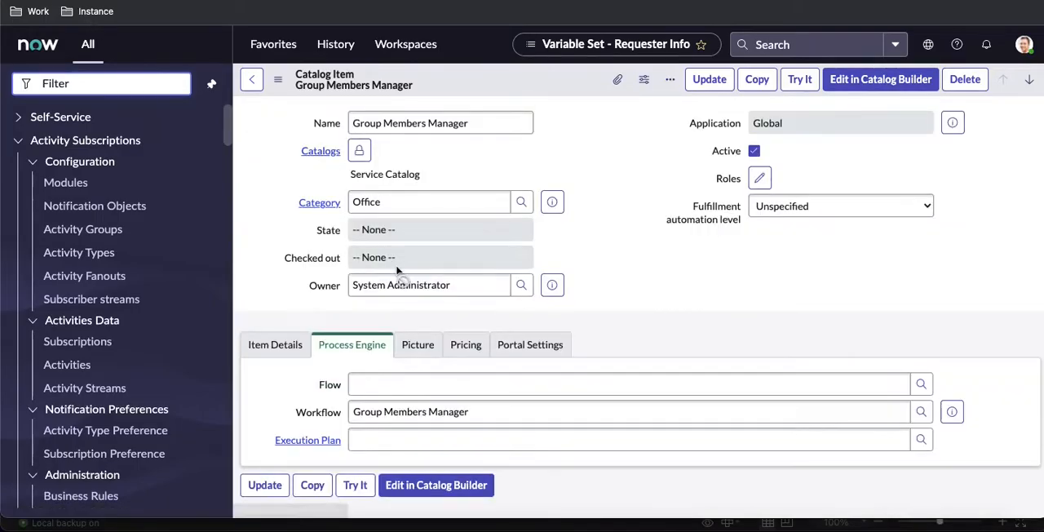
pyautogui.scroll(-12, 396, 269)
pyautogui.scroll(-20, 396, 269)
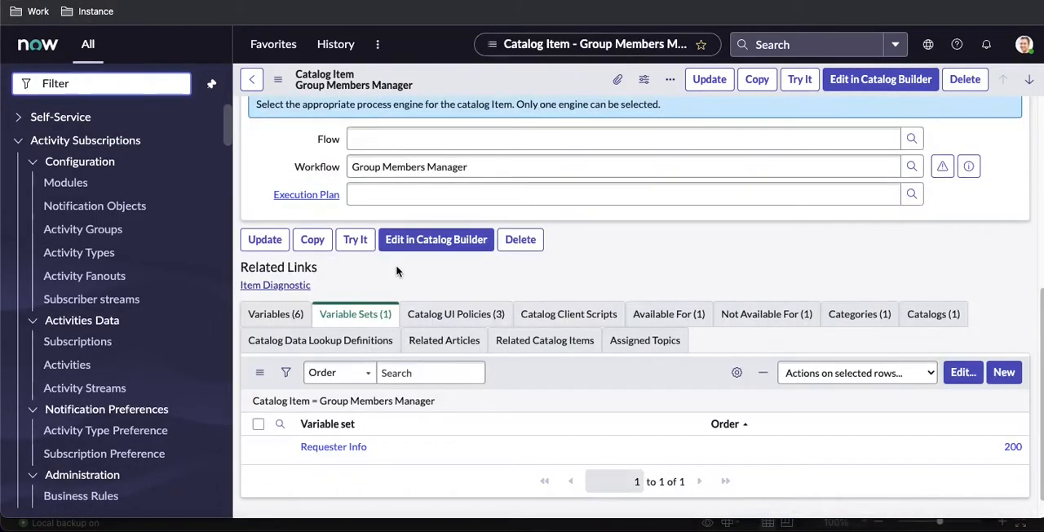
pyautogui.scroll(-1, 396, 270)
pyautogui.click(275, 285)
pyautogui.scroll(-2, 499, 429)
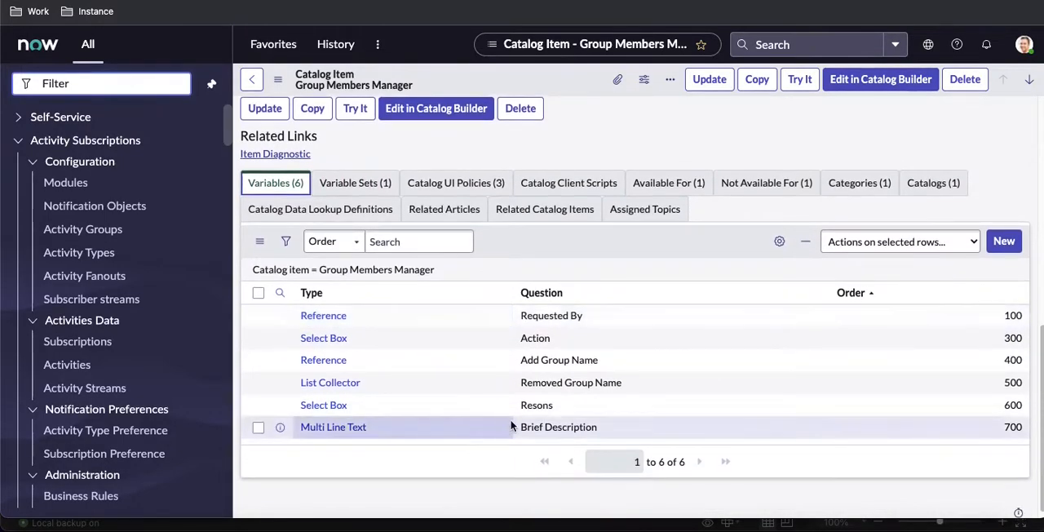
pyautogui.click(311, 388)
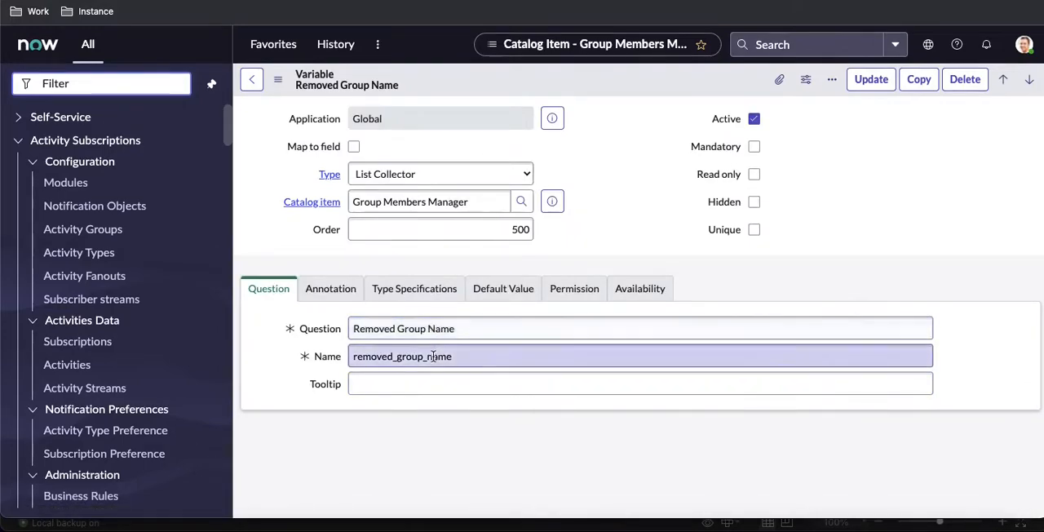
pyautogui.click(433, 357)
pyautogui.doubleClick(433, 357)
pyautogui.hotkey('ctrl', 'c')
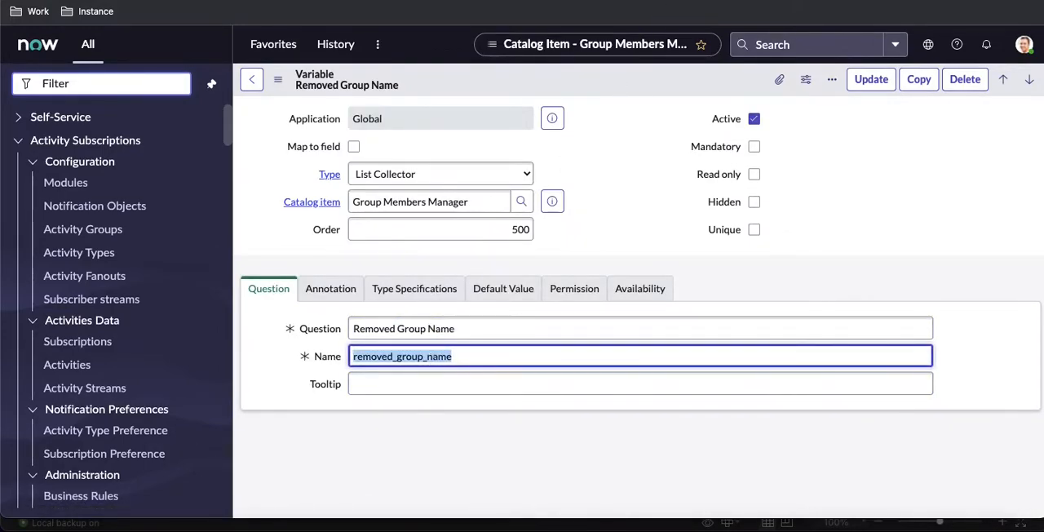
pyautogui.hotkey('ctrl', 'Tab')
pyautogui.hotkey('ctrl', 'v')
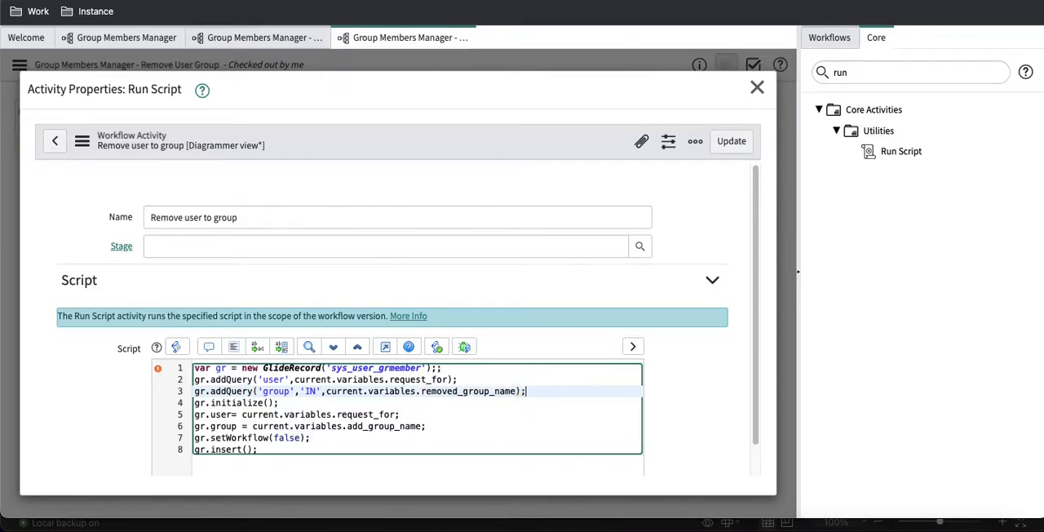
# Step: Add the lines gr.query(); and gr.deleteMultiple() below the group query in the removal script
pyautogui.press('Return')
pyautogui.write('gr.query()')
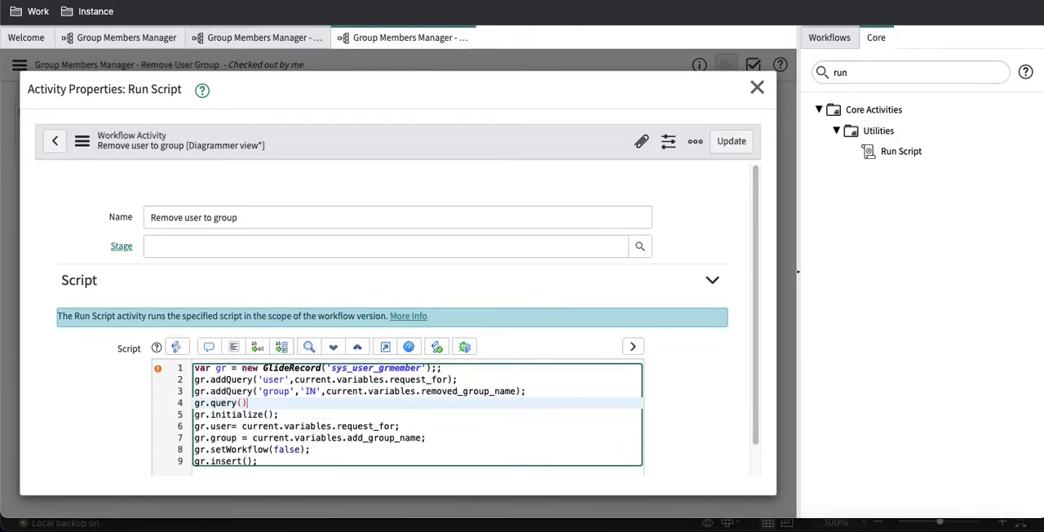
pyautogui.write(';')
pyautogui.press('Return')
pyautogui.write('gr.de')
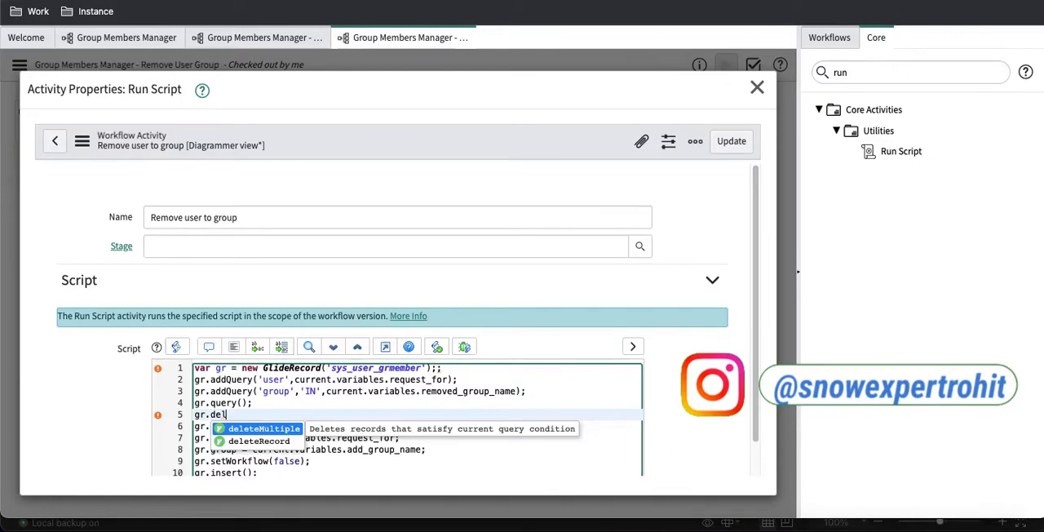
pyautogui.write('l')
pyautogui.press('Return')
# Step: Copy the gr.setWorkflow(false); line to a new line between gr.query(); and gr.deleteMultiple()
pyautogui.moveTo(311, 461); pyautogui.dragTo(194, 467)
pyautogui.press('super+c')
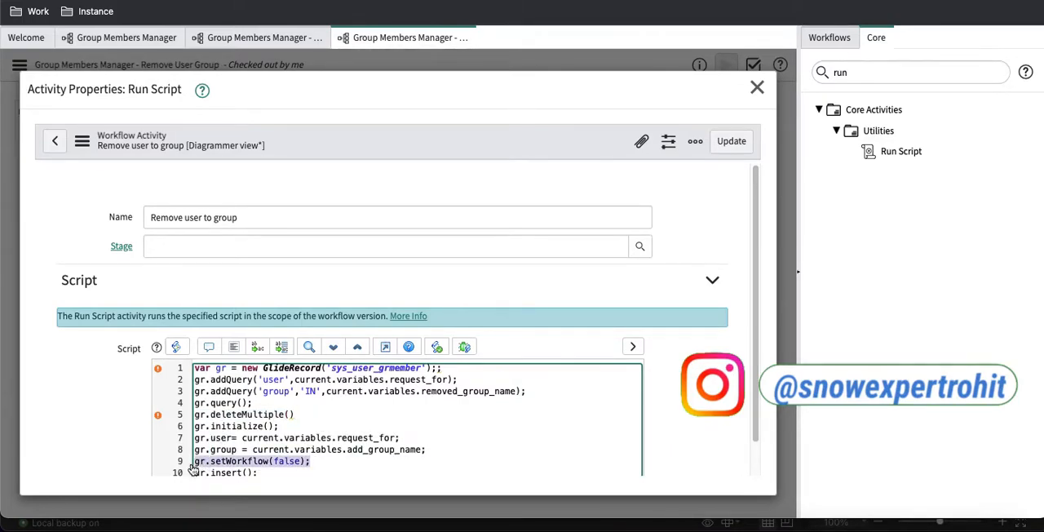
pyautogui.click(261, 402)
pyautogui.press('Return')
pyautogui.press('super+v')
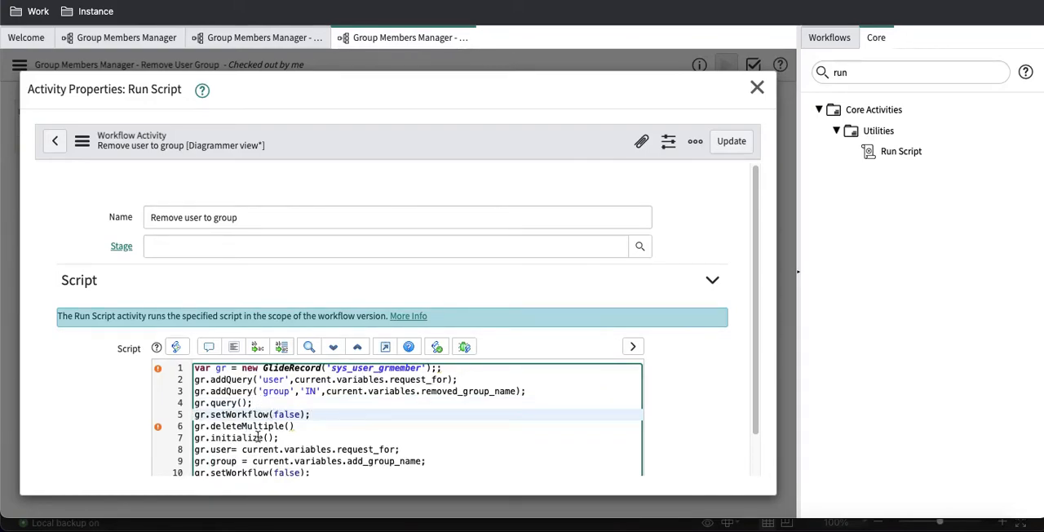
# Step: Delete the leftover lines from gr.initialize() to gr.insert(), correct the semicolons in the remaining script, and save the activity
pyautogui.moveTo(194, 438); pyautogui.dragTo(253, 488)
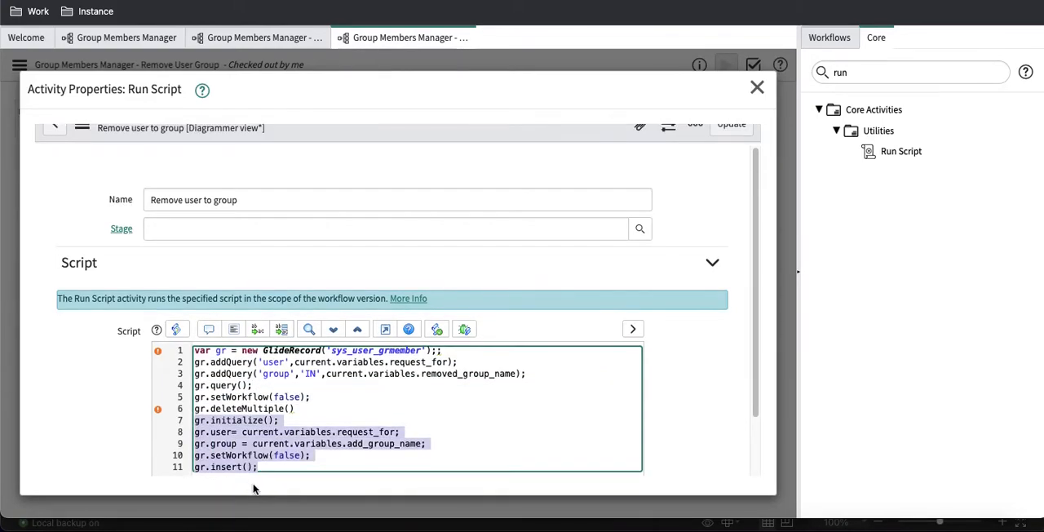
pyautogui.press('BackSpace')
pyautogui.press('BackSpace')
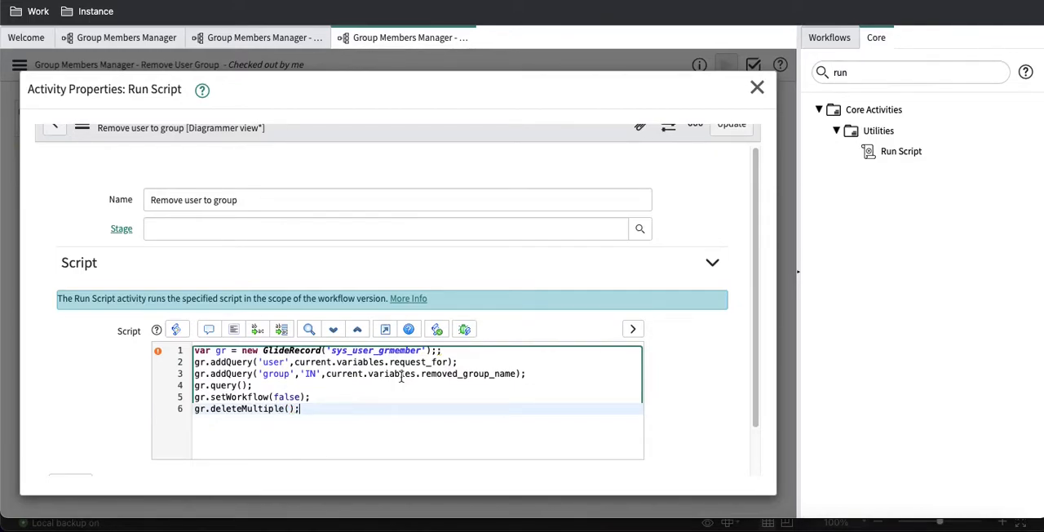
pyautogui.click(446, 349)
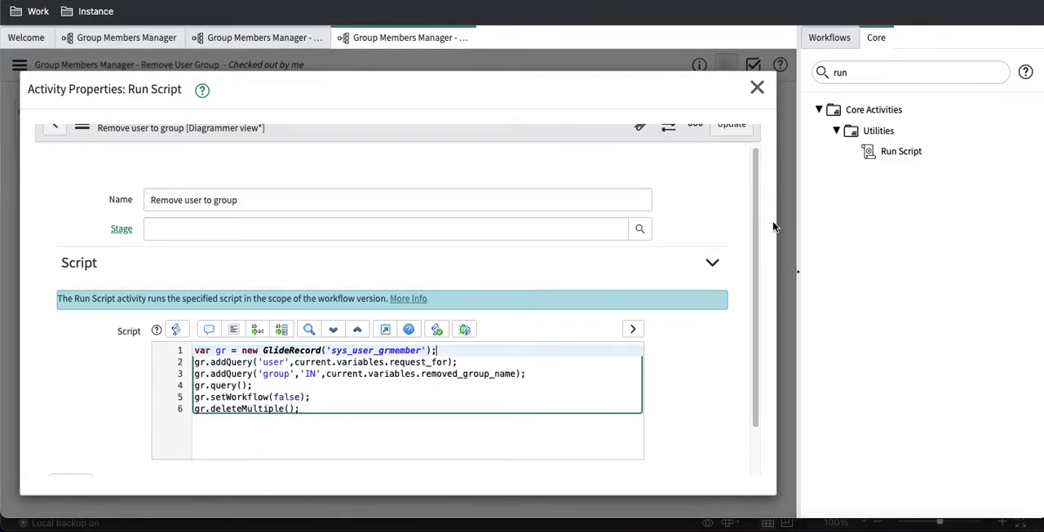
pyautogui.click(742, 132)
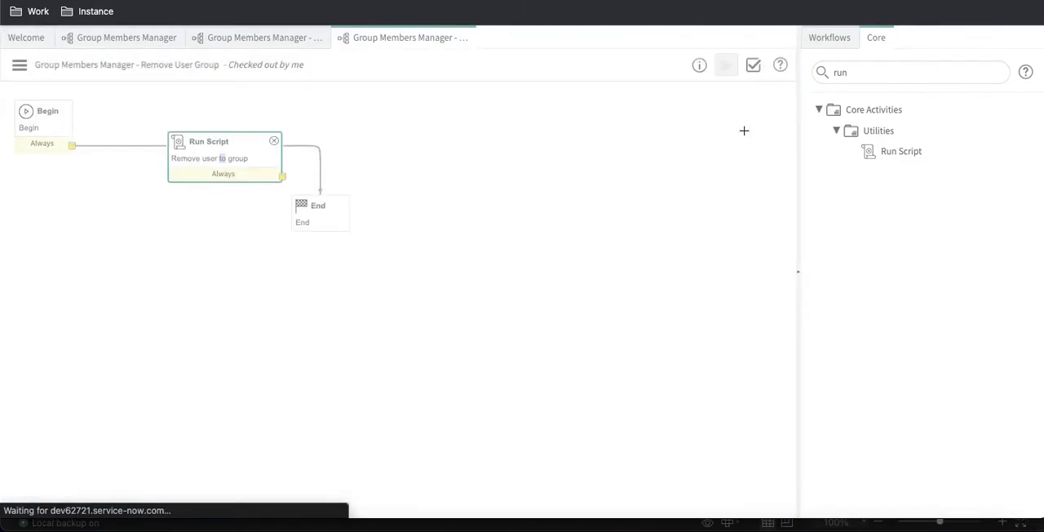
# Step: Rewire the Remove User Group workflow so Begin leads to the Run Script activity and Run Script leads to End
pyautogui.click(157, 146)
pyautogui.press('Delete')
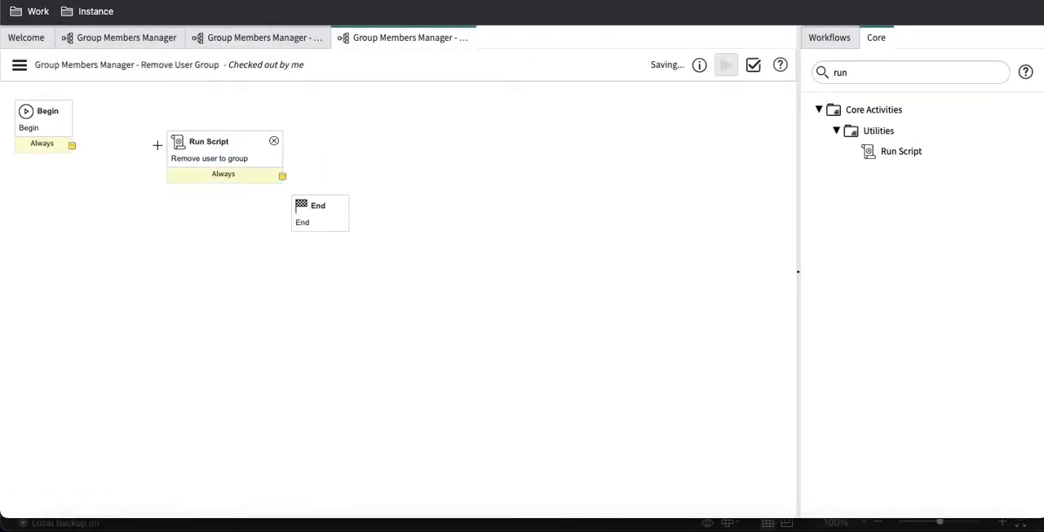
pyautogui.moveTo(71, 147); pyautogui.dragTo(220, 152)
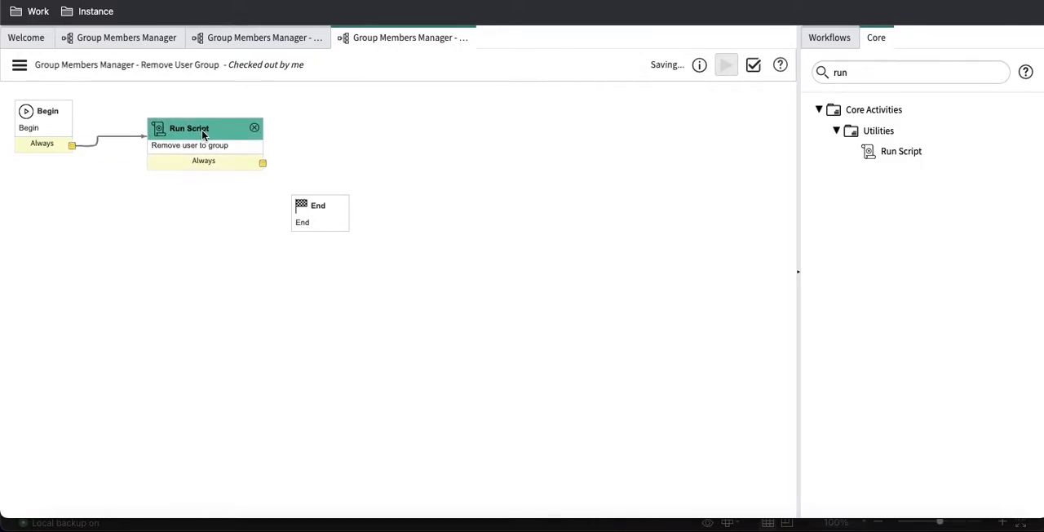
pyautogui.moveTo(264, 162); pyautogui.dragTo(317, 212)
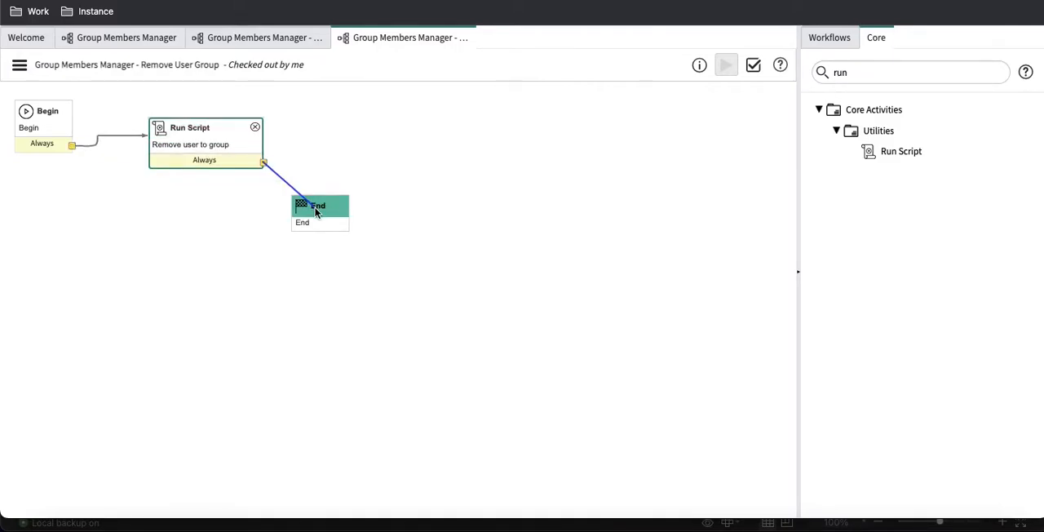
# Step: In the Group Members Manager workflow, delete the Wait for condition activity together with all its incoming and outgoing connections
pyautogui.click(126, 38)
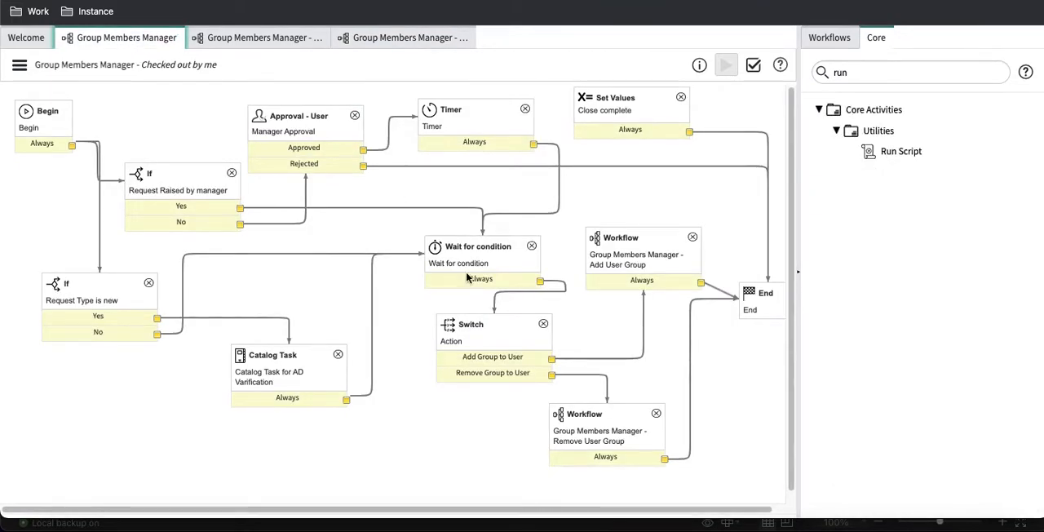
pyautogui.click(371, 265)
pyautogui.press('Delete')
pyautogui.click(416, 208)
pyautogui.press('Delete')
pyautogui.click(483, 218)
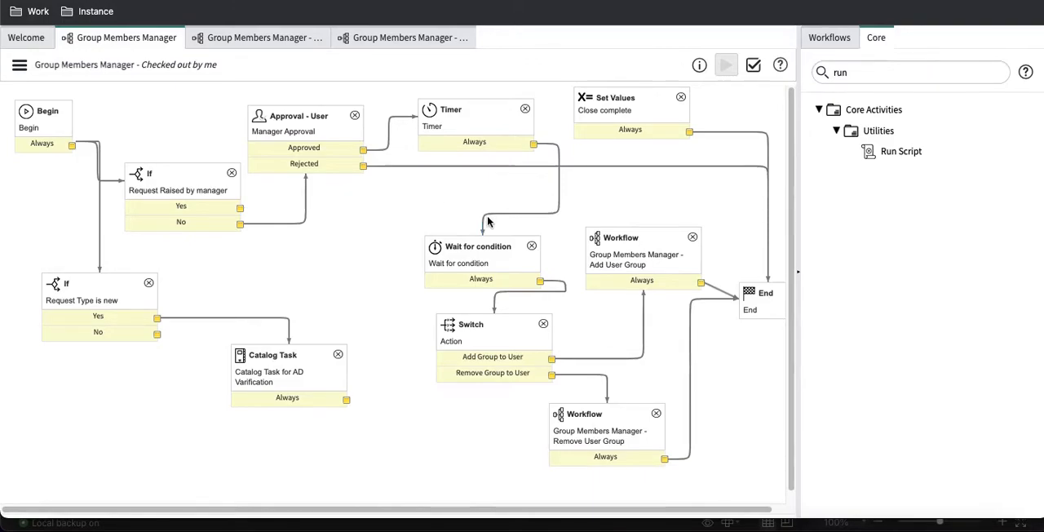
pyautogui.press('Delete')
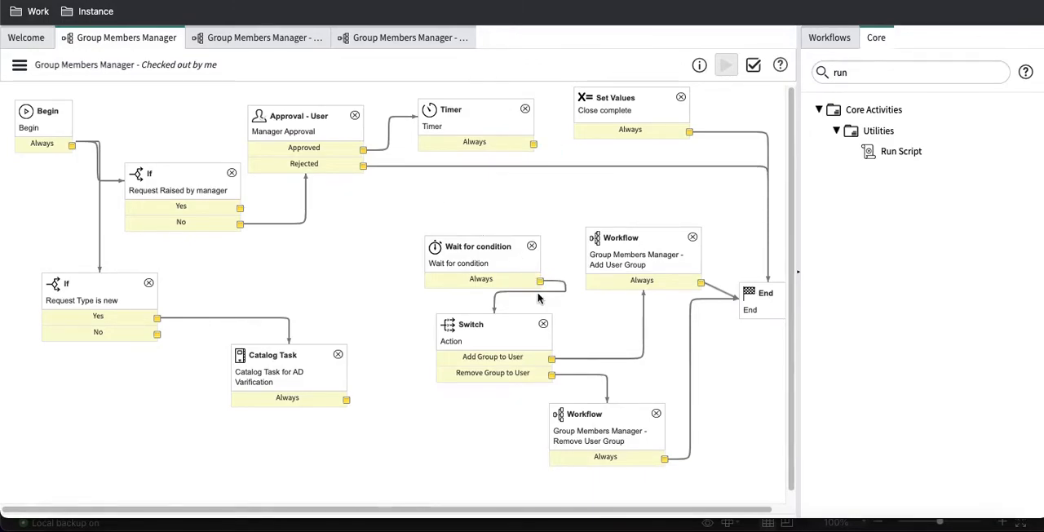
pyautogui.click(538, 292)
pyautogui.press('Delete')
pyautogui.click(531, 246)
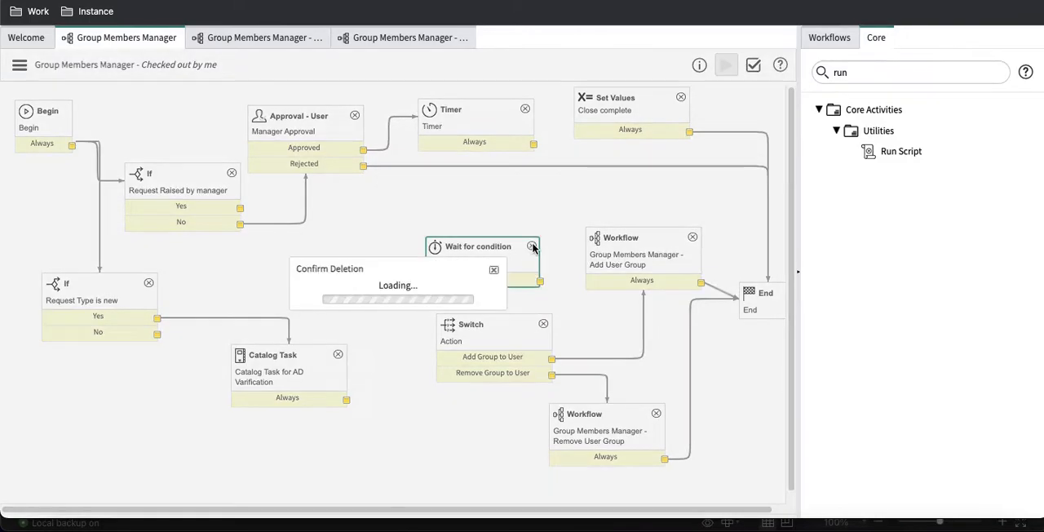
pyautogui.click(505, 308)
# Step: Add a Join activity named "Join" above the Switch in the Group Members Manager workflow
pyautogui.click(845, 75)
pyautogui.doubleClick(838, 73)
pyautogui.write('join')
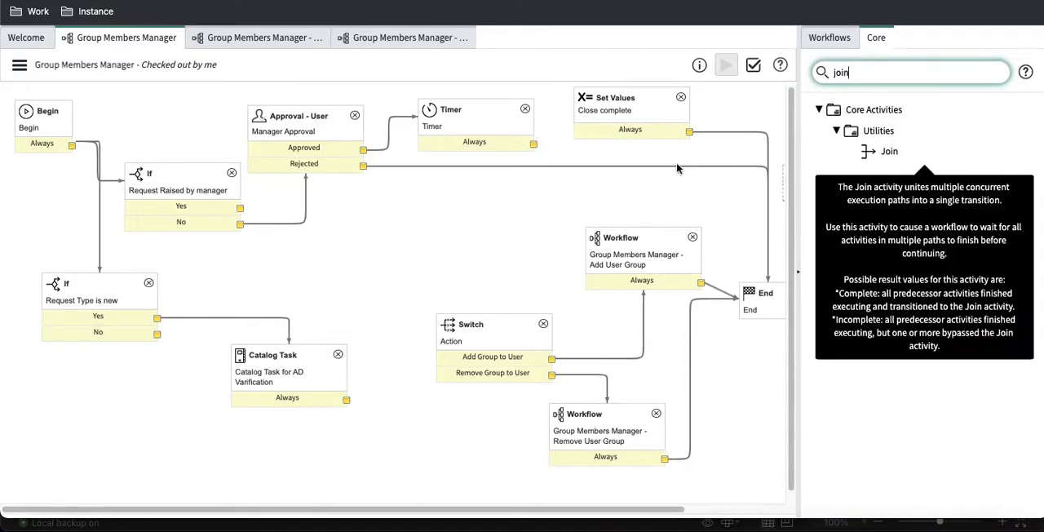
pyautogui.moveTo(889, 151); pyautogui.dragTo(435, 222)
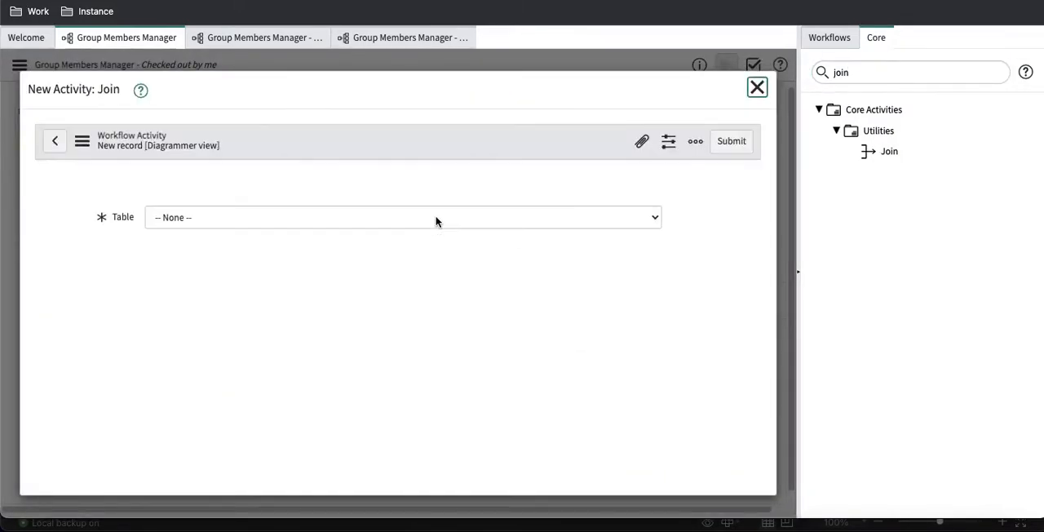
pyautogui.write('Join')
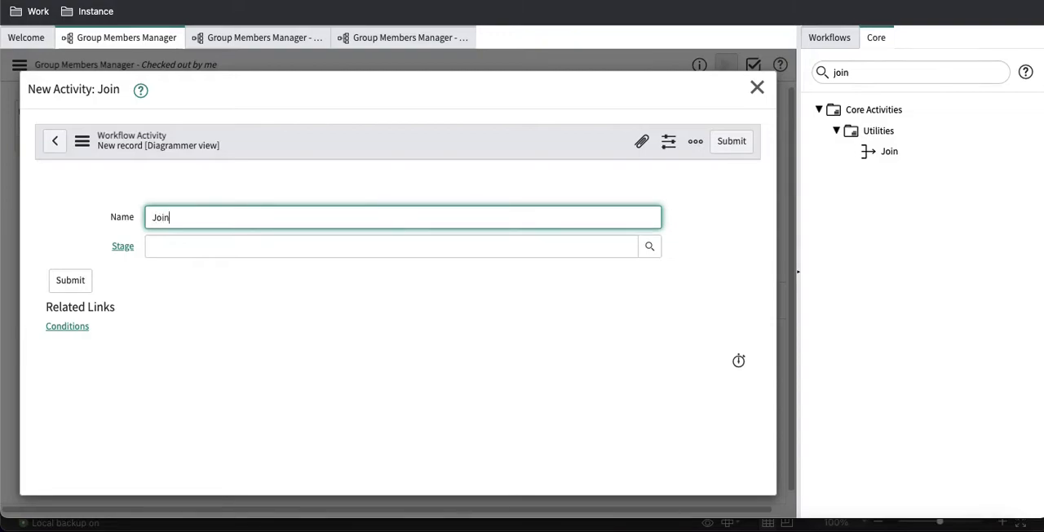
pyautogui.click(729, 141)
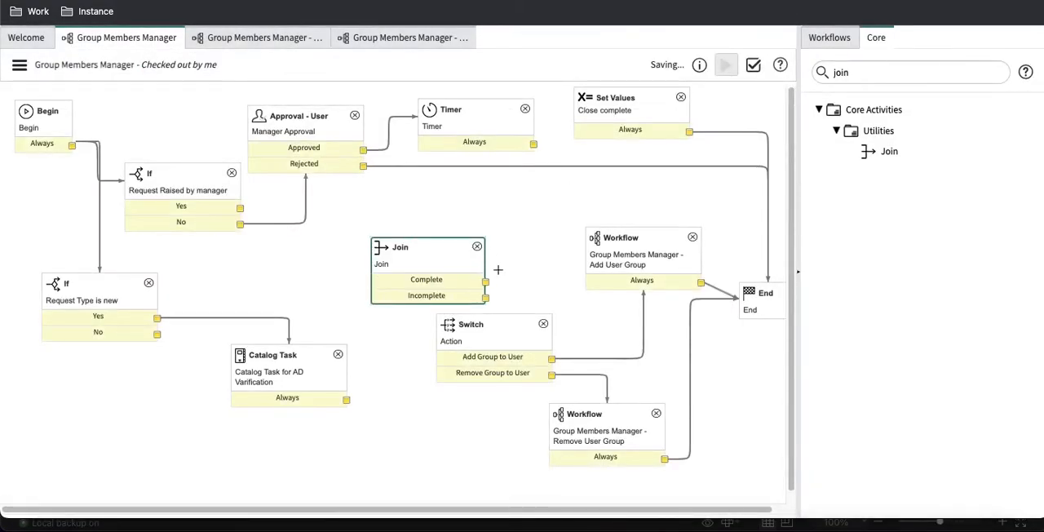
# Step: Connect Join's Complete and Incomplete outcomes to Switch, and link Catalog Task, Request Type is new's No and Request Raised by manager's Yes to Join
pyautogui.moveTo(486, 281); pyautogui.dragTo(512, 328)
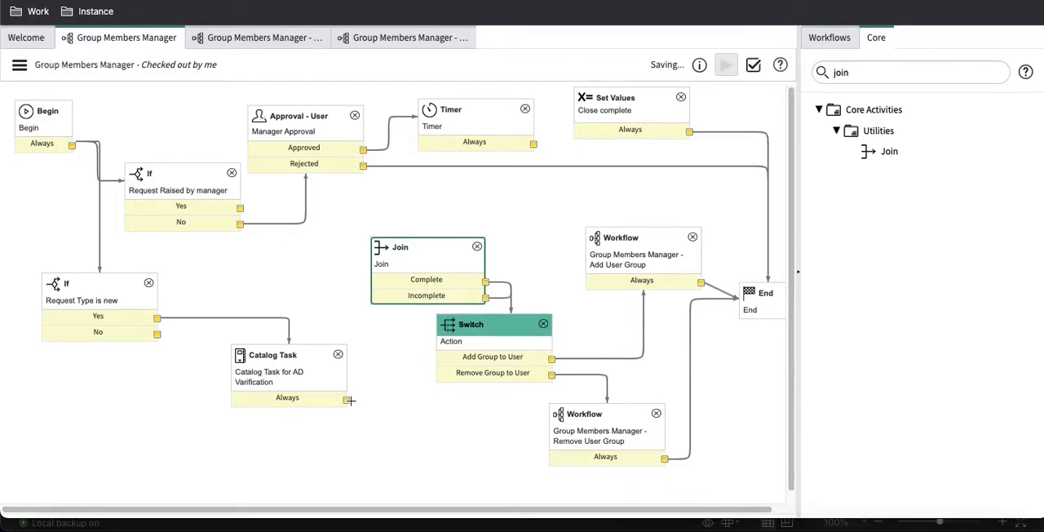
pyautogui.moveTo(348, 400); pyautogui.dragTo(395, 280)
pyautogui.moveTo(157, 334); pyautogui.dragTo(384, 282)
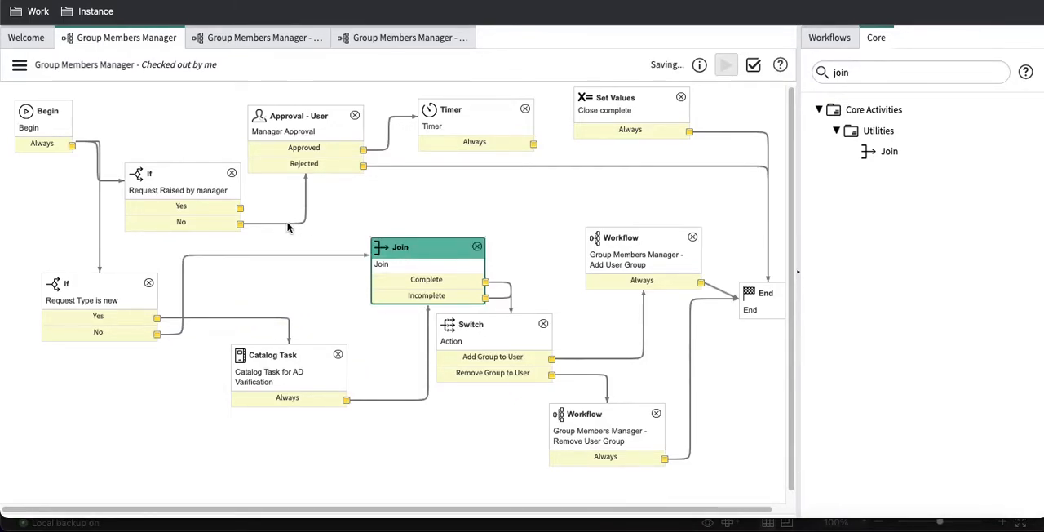
pyautogui.moveTo(242, 207); pyautogui.dragTo(430, 262)
# Step: Reroute Manager Approval's Approved outcome from Timer to Join, and delete the Timer activity from the Group Members Manager workflow
pyautogui.click(388, 142)
pyautogui.press('Delete')
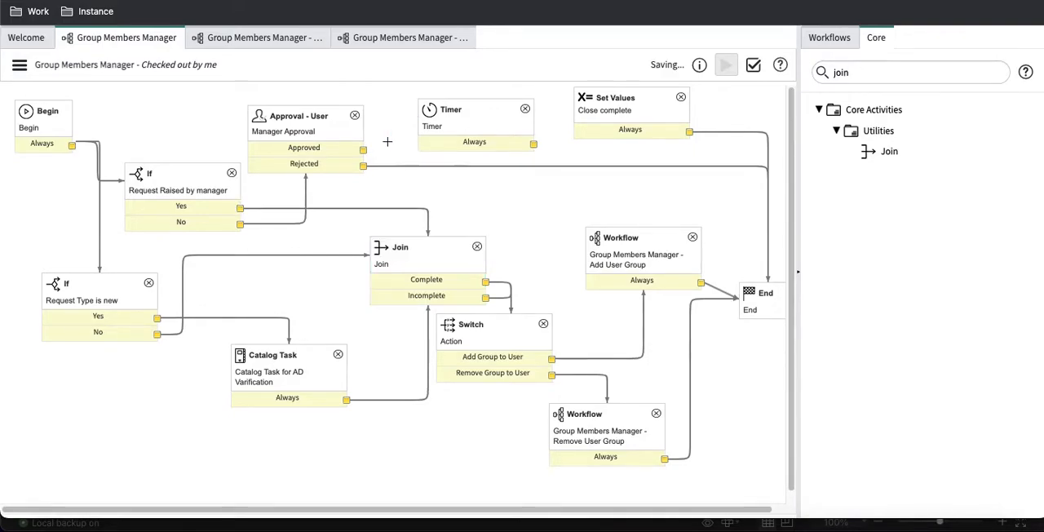
pyautogui.moveTo(363, 151); pyautogui.dragTo(397, 244)
pyautogui.click(525, 109)
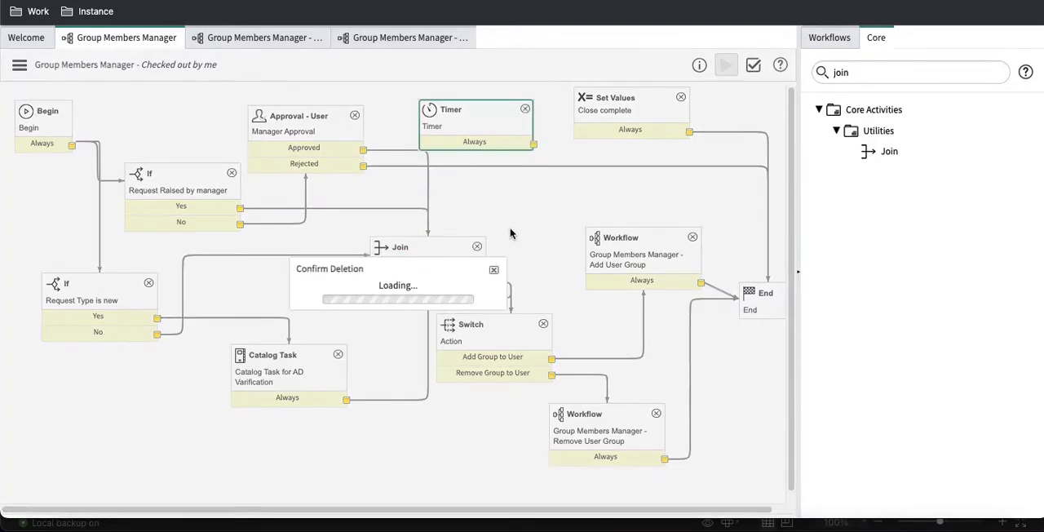
pyautogui.click(498, 302)
pyautogui.moveTo(452, 263); pyautogui.dragTo(409, 229)
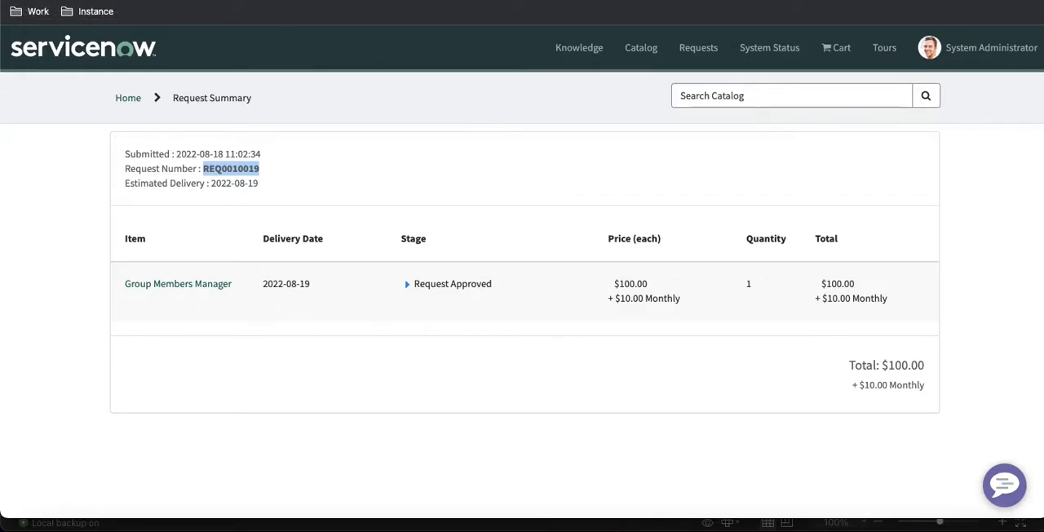
# Step: In the Group Members Manager catalog request, set Request For to Abraham Lincoln and Action to Remove Group to User
pyautogui.scroll(-2, 501, 211)
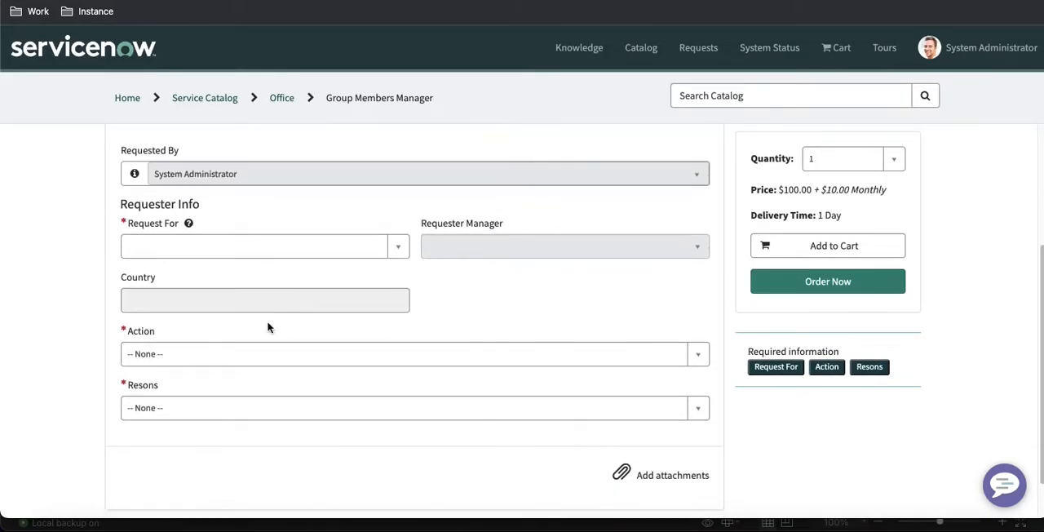
pyautogui.click(271, 254)
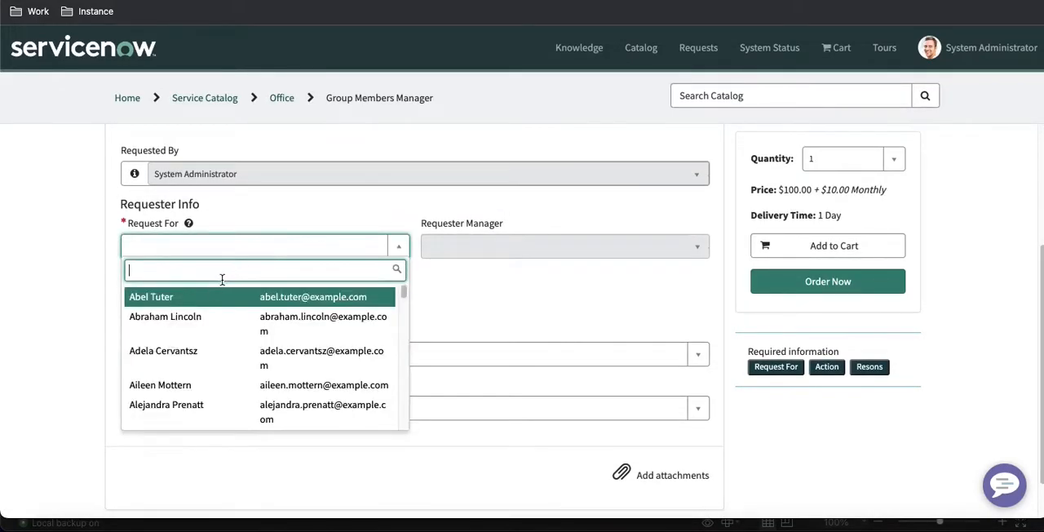
pyautogui.click(184, 320)
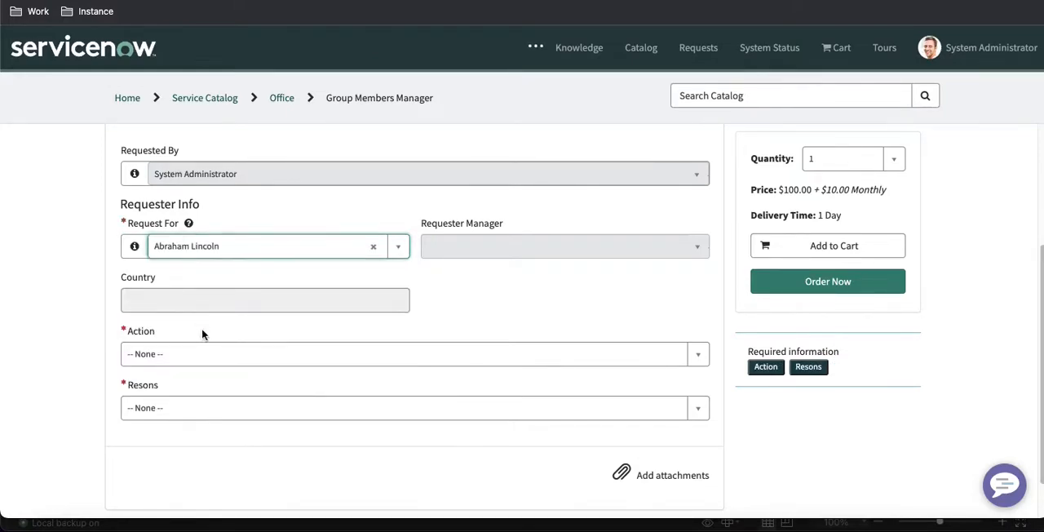
pyautogui.click(207, 356)
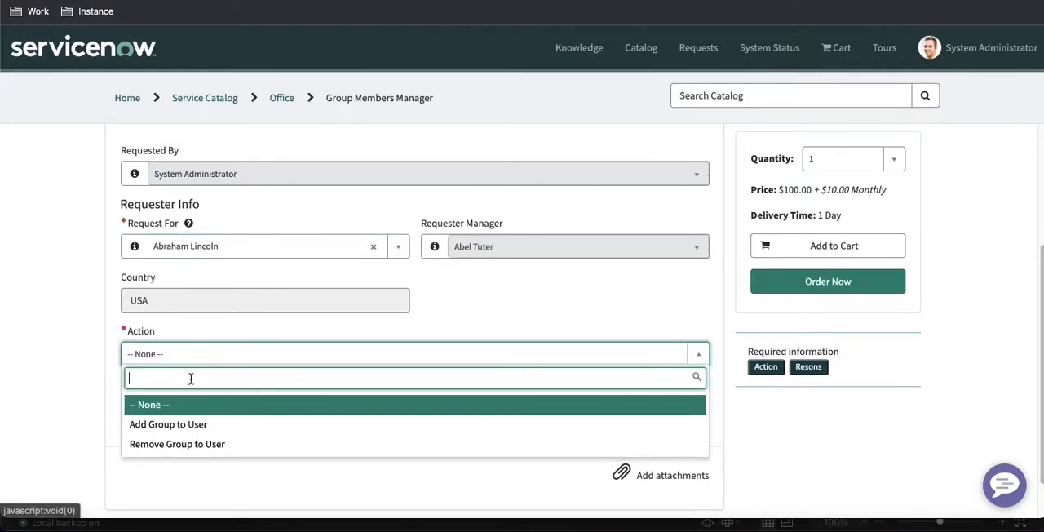
pyautogui.click(164, 446)
# Step: Look through the groups offered for Removed Group Name in the catalog request without choosing one
pyautogui.click(271, 412)
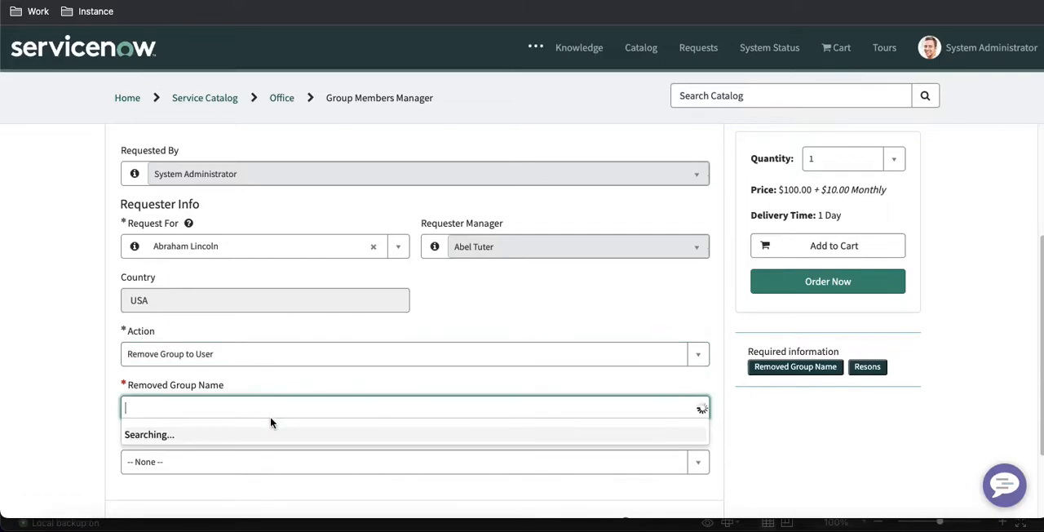
pyautogui.scroll(-2, 274, 360)
pyautogui.scroll(-18, 274, 361)
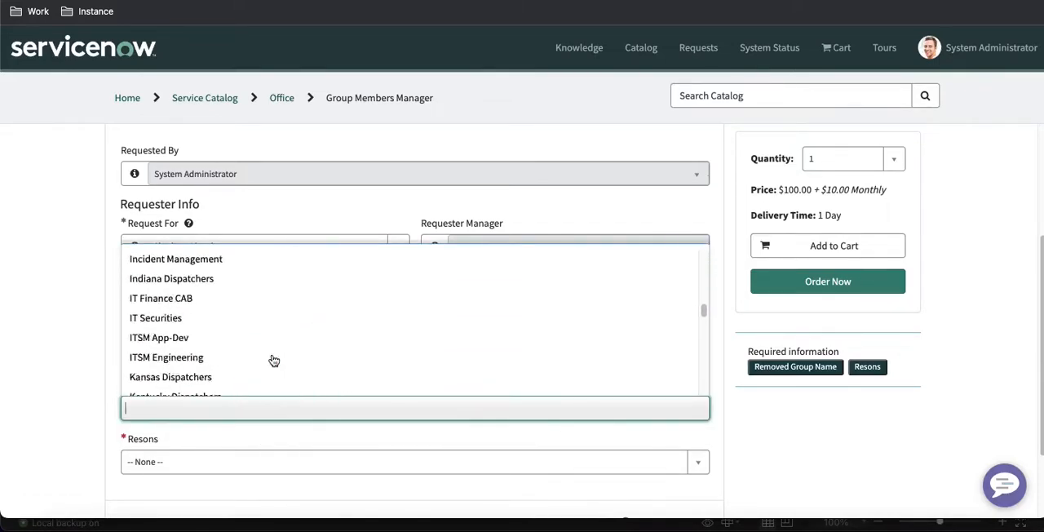
pyautogui.scroll(14, 274, 360)
pyautogui.scroll(8, 274, 360)
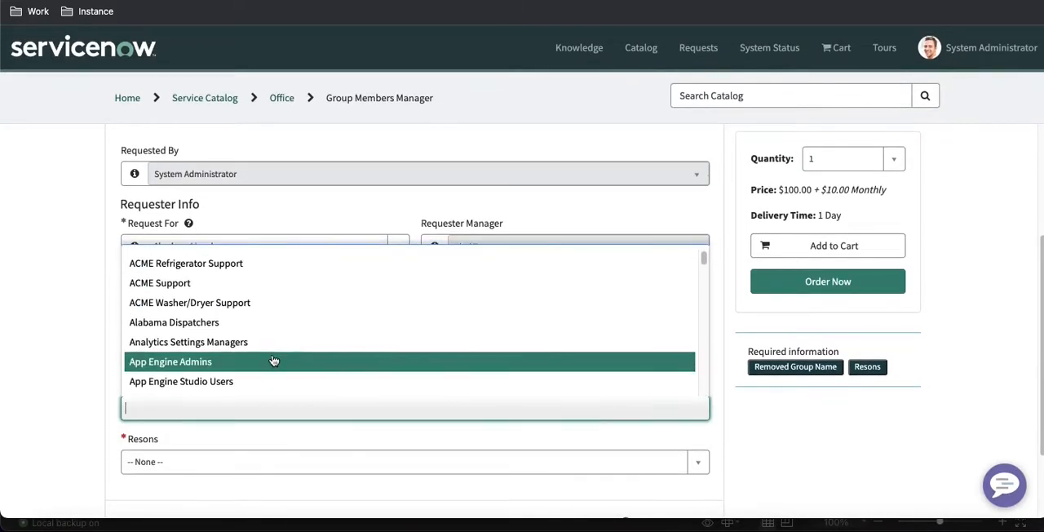
pyautogui.click(59, 316)
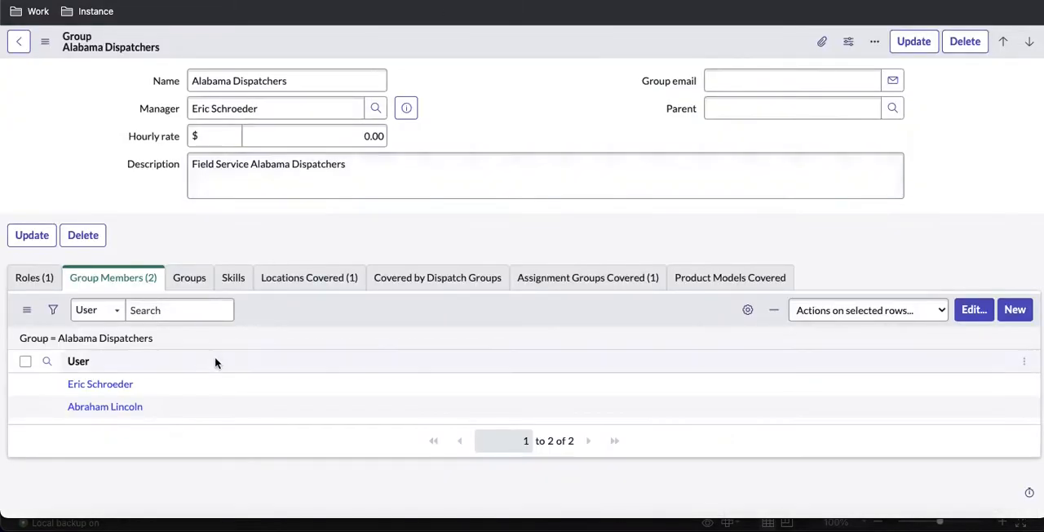
# Step: From the Alabama Dispatchers members, open Abraham Lincoln's user record and review the groups assigned to that user
pyautogui.click(108, 407)
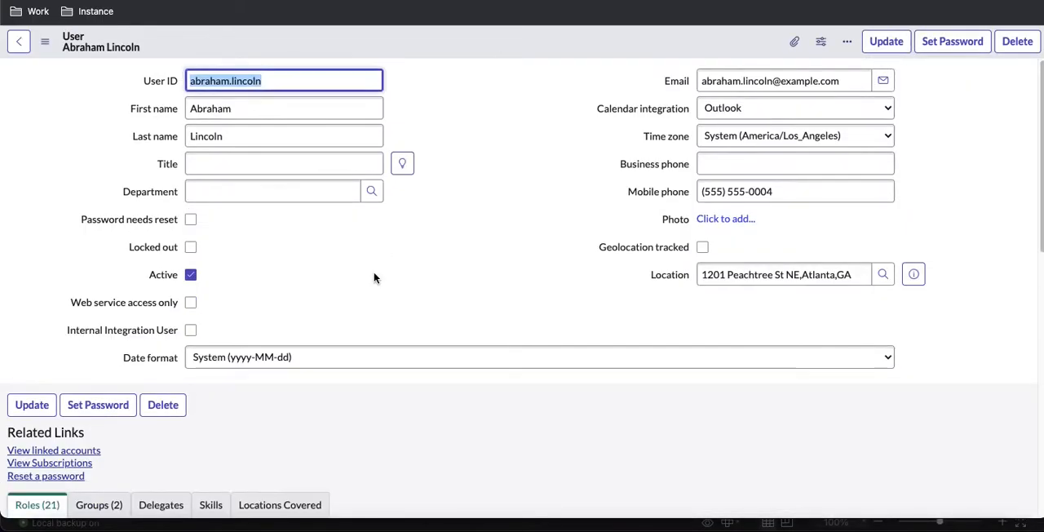
pyautogui.scroll(-3, 375, 278)
pyautogui.click(99, 388)
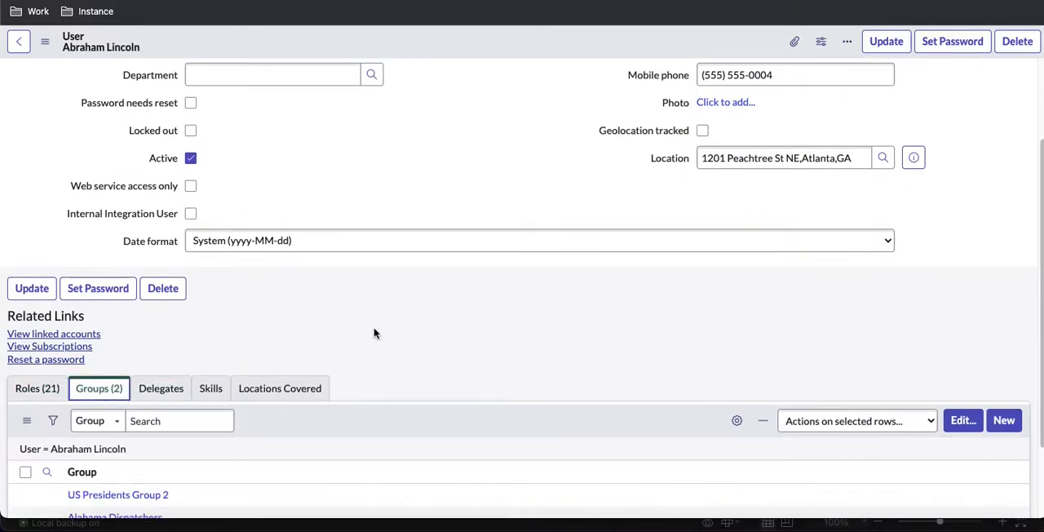
pyautogui.scroll(-2, 138, 410)
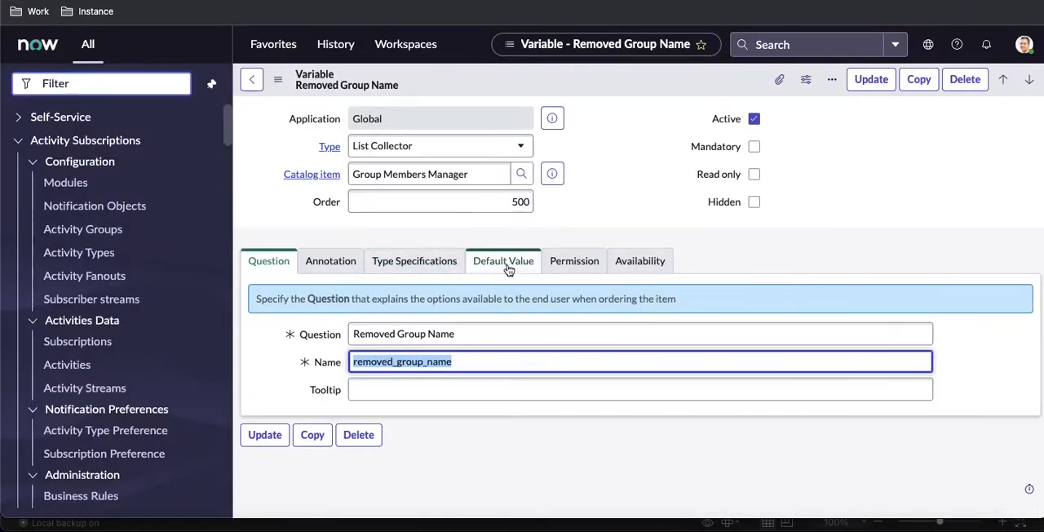
# Step: Open the Removed Group Name variable's type specifications and start editing its Reference qualifier
pyautogui.click(405, 263)
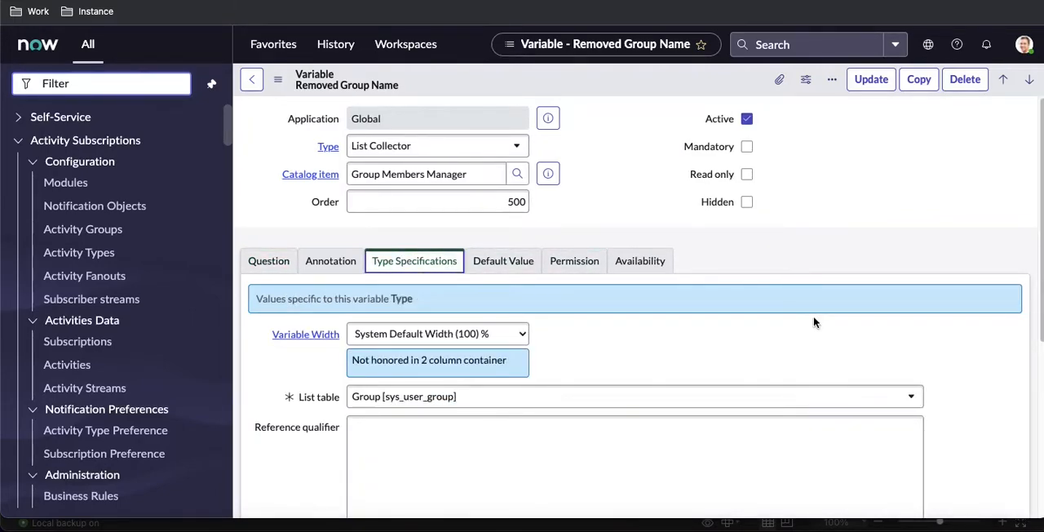
pyautogui.scroll(-2, 808, 317)
pyautogui.click(601, 327)
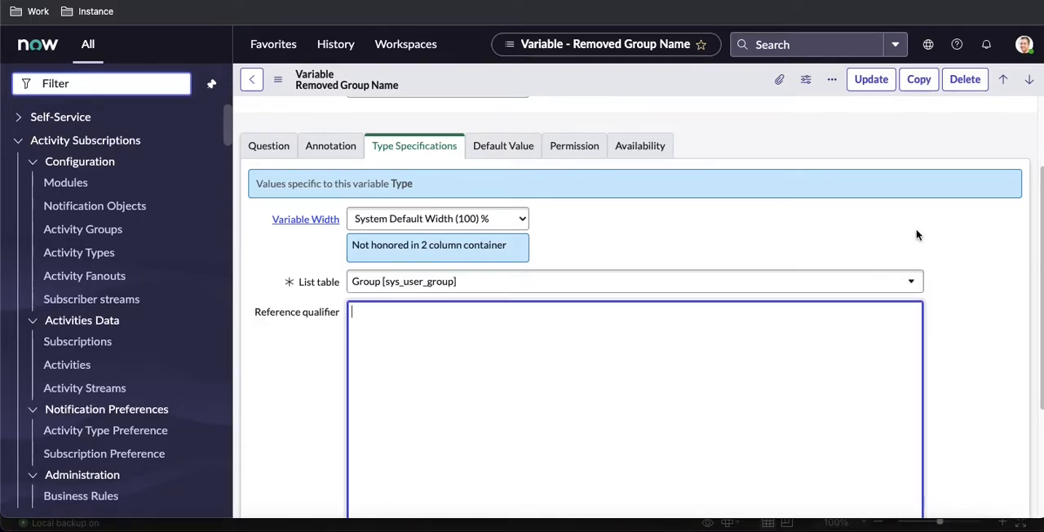
# Step: Search the application navigator for "script include" and open the System Definition list of Script Includes
pyautogui.click(122, 83)
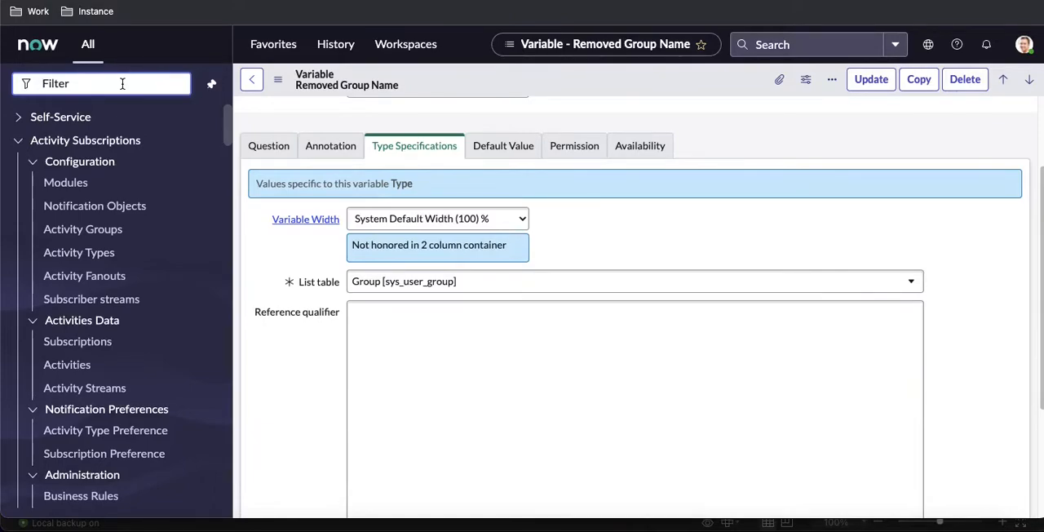
pyautogui.write('script include')
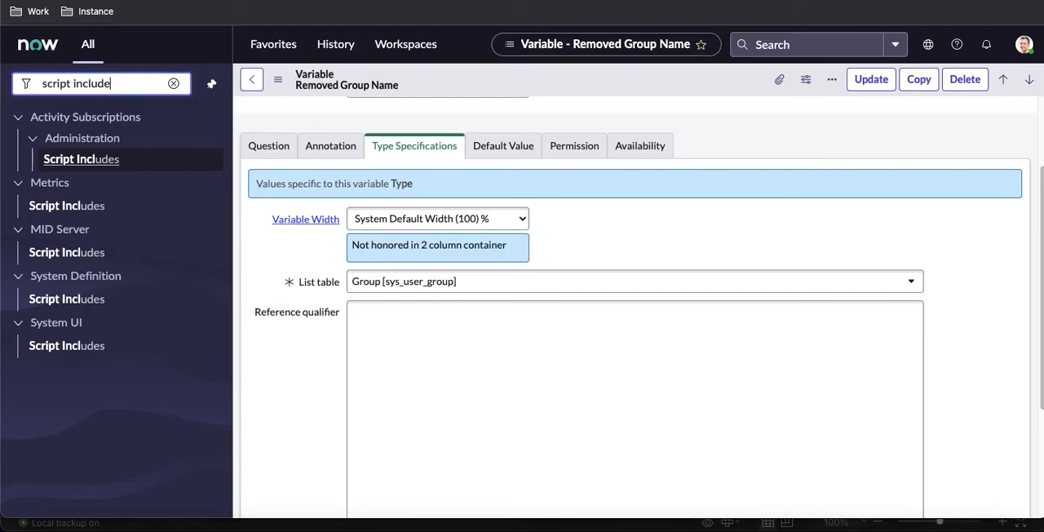
pyautogui.click(101, 300)
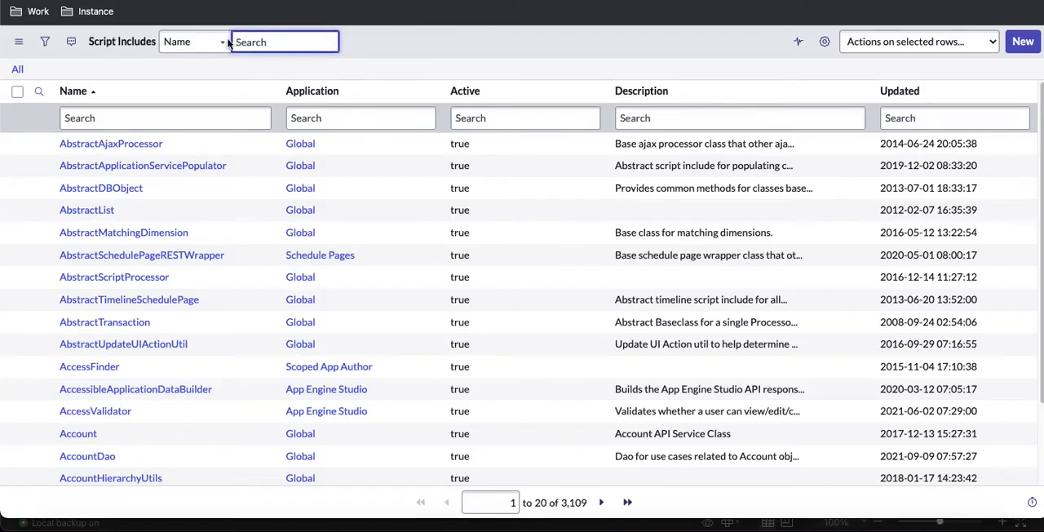
pyautogui.click(1022, 45)
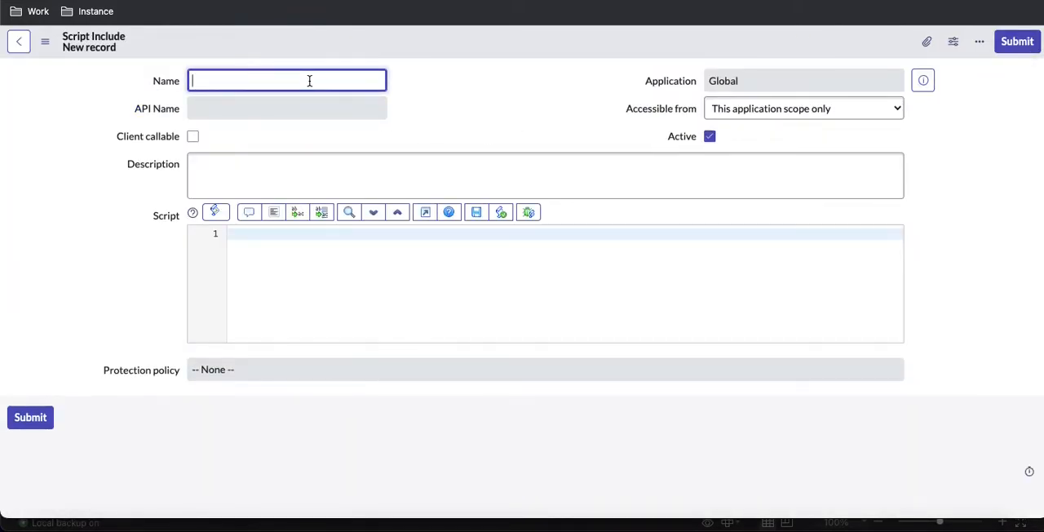
pyautogui.write('get')
pyautogui.click(14, 0)
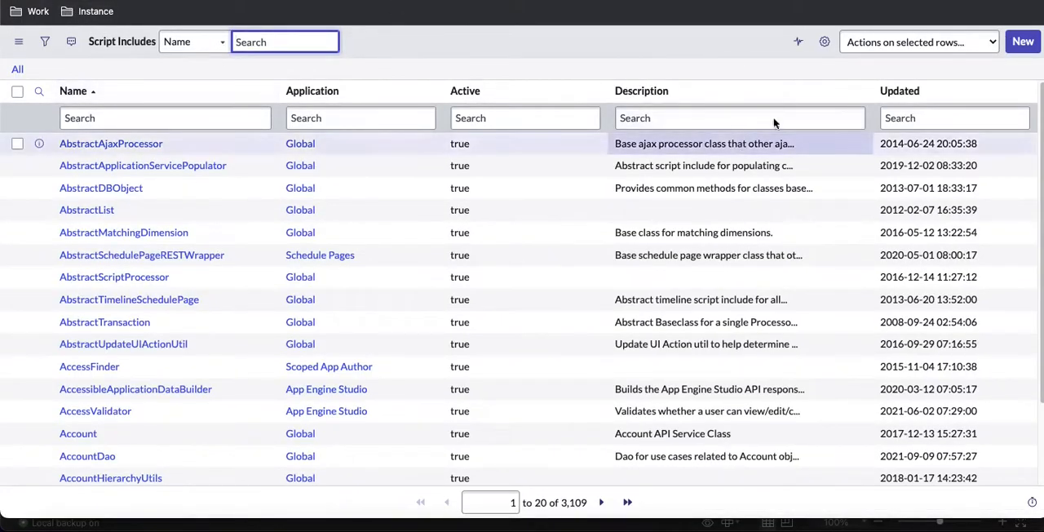
# Step: Sort the Script Includes by latest update, open GroupManager, and add a userGroups function with a user parameter after getUserInfo
pyautogui.click(895, 97)
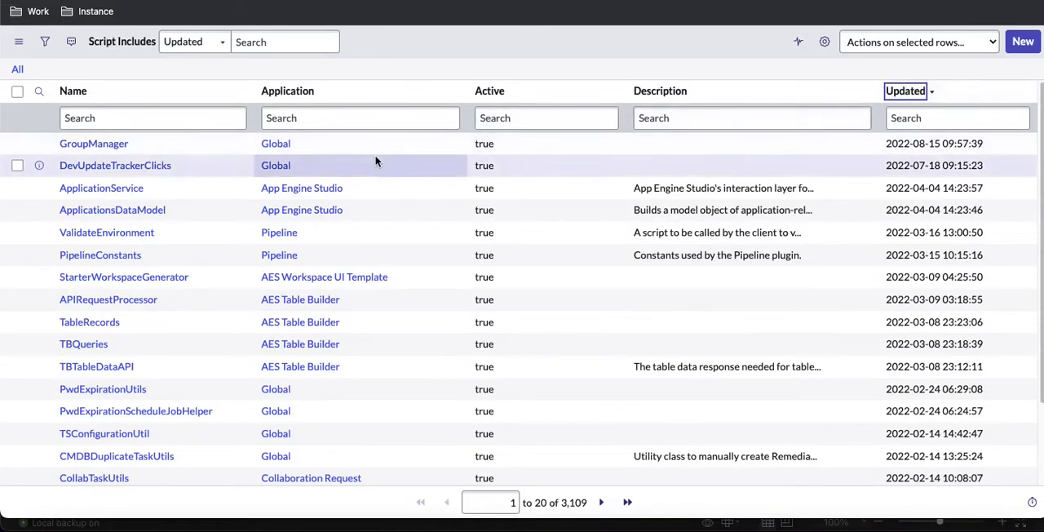
pyautogui.click(114, 150)
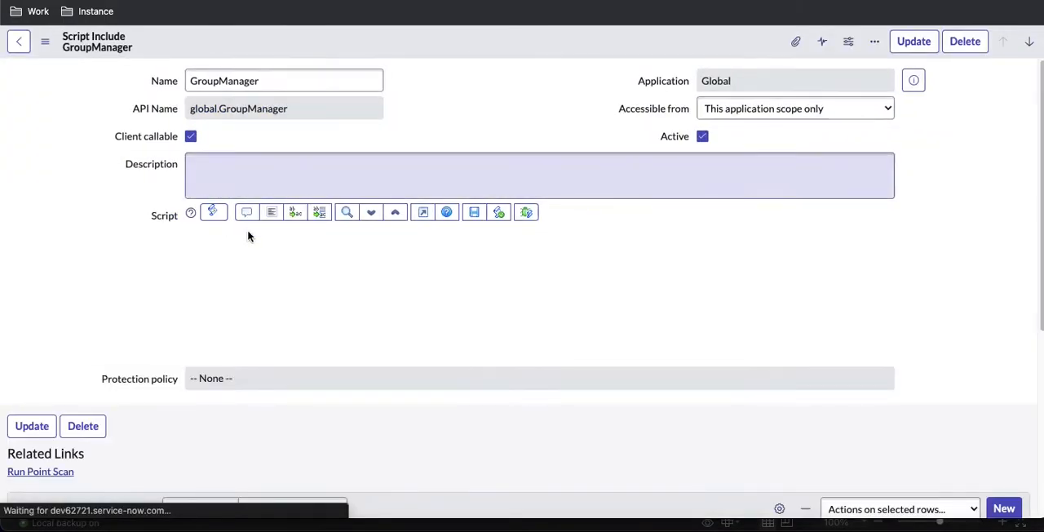
pyautogui.click(263, 327)
pyautogui.press('Return')
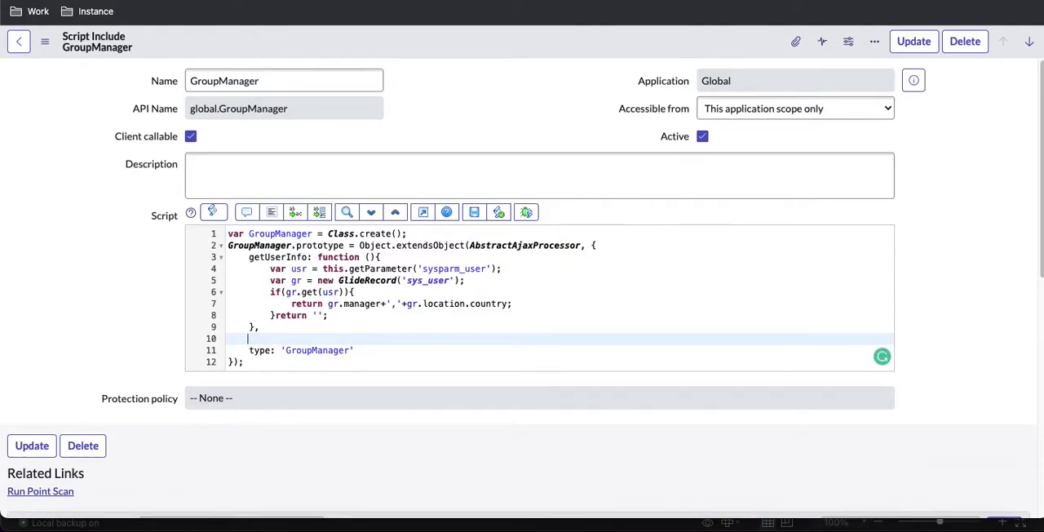
pyautogui.write('userGroups: function(user){')
pyautogui.press('Return')
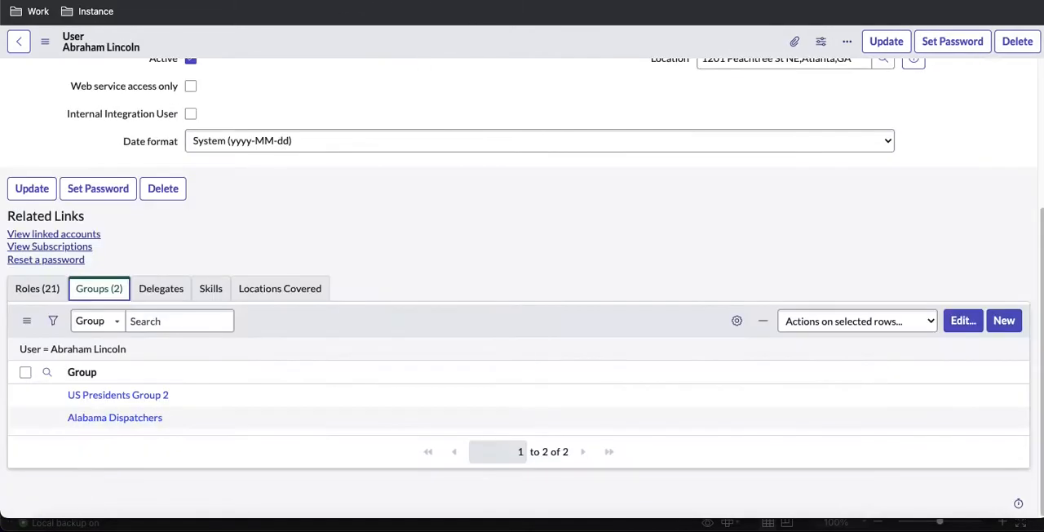
# Step: Open Abraham Lincoln's group memberships as a separate list, and declare gr as a new GlideRecord on 'sys_user_grmember' in userGroups
pyautogui.rightClick(106, 351)
pyautogui.click(134, 361)
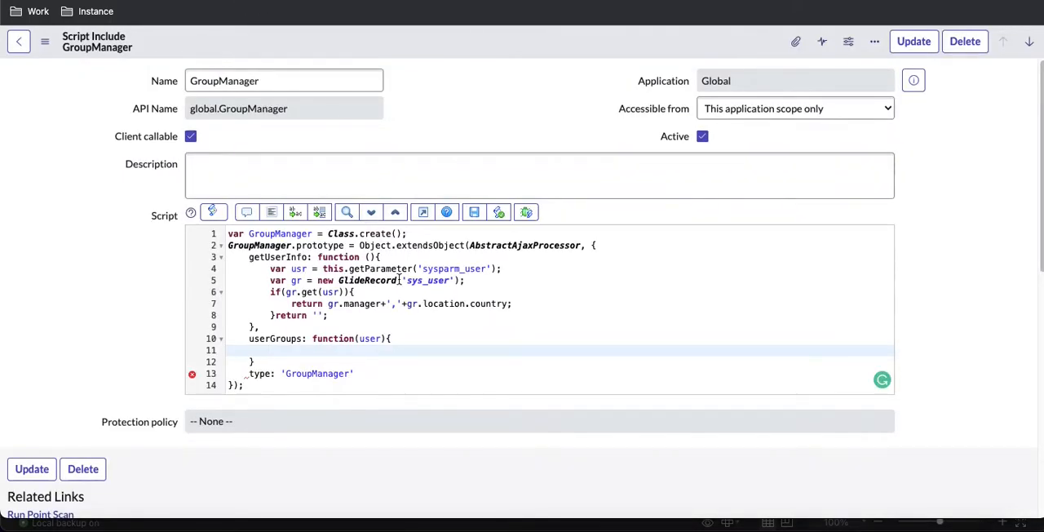
pyautogui.write('var gr = new G')
pyautogui.write('lideRecod')
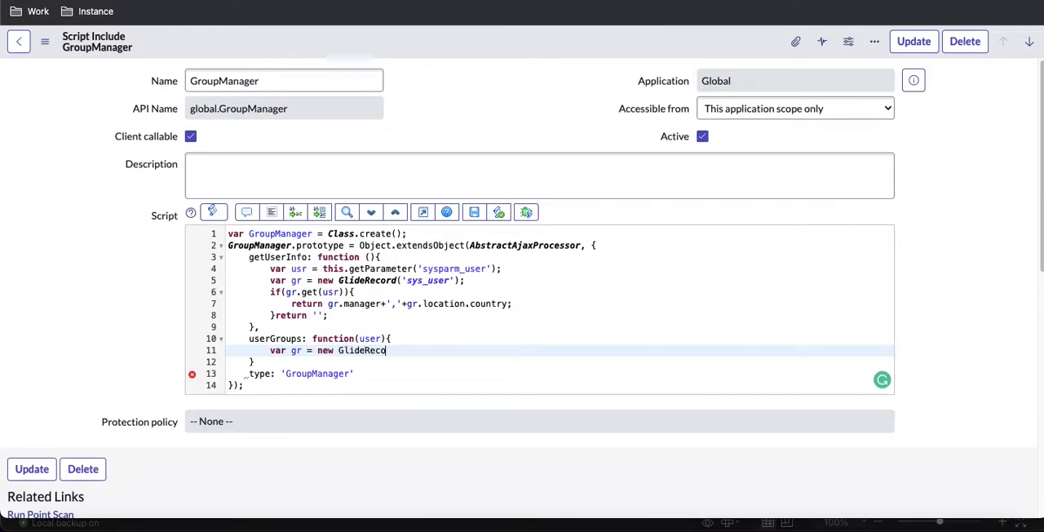
pyautogui.write("rd('sys_user_grmember")
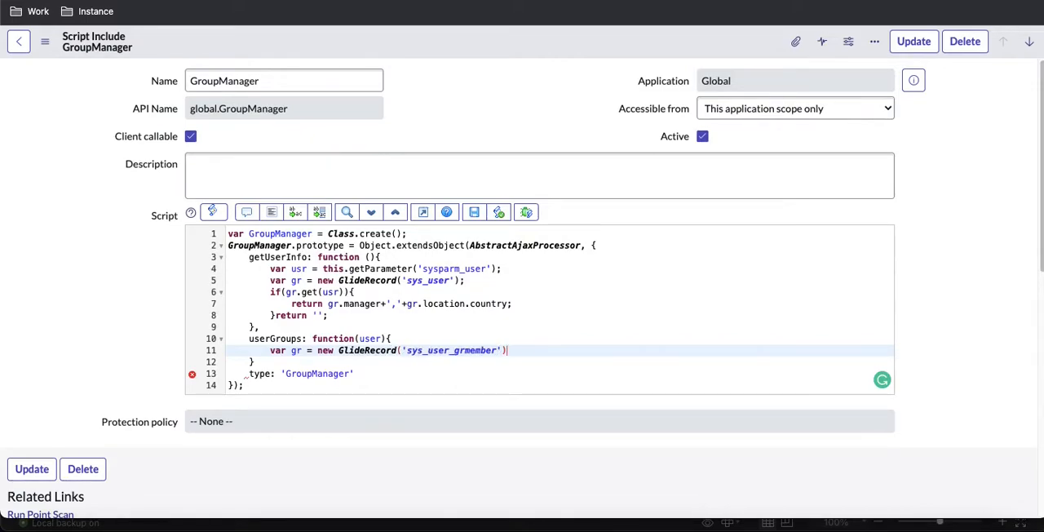
pyautogui.press('End')
pyautogui.write(';')
# Step: Filter gr in userGroups with addQuery('user',user) and run it with gr.query()
pyautogui.press('Return')
pyautogui.write('gr.aa')
pyautogui.press('BackSpace')
pyautogui.press('BackSpace')
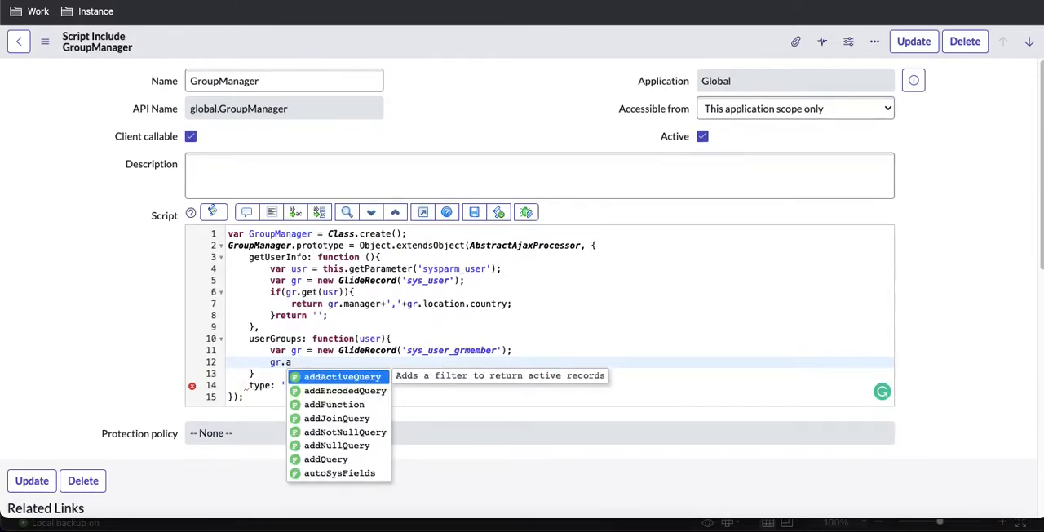
pyautogui.write('ddQ')
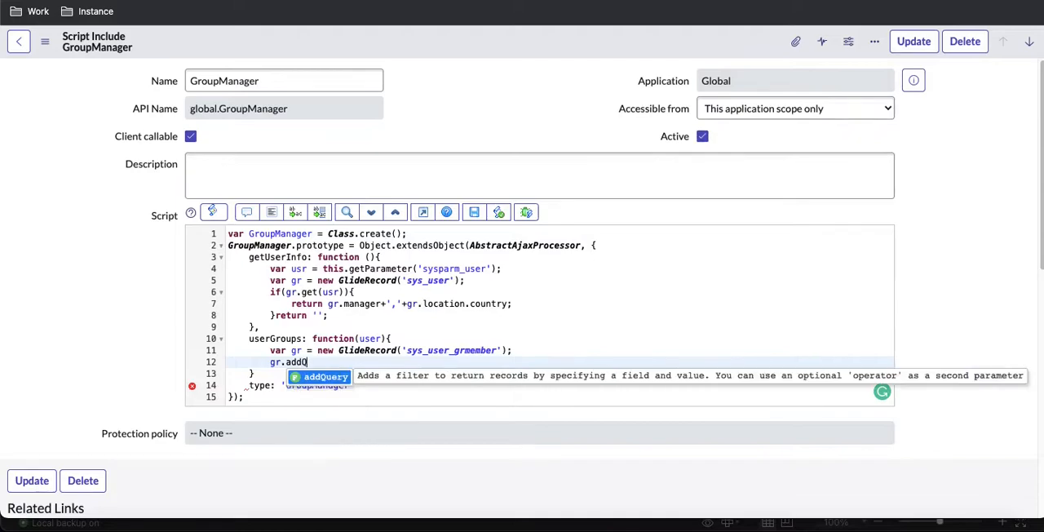
pyautogui.press('Return')
pyautogui.write("'use")
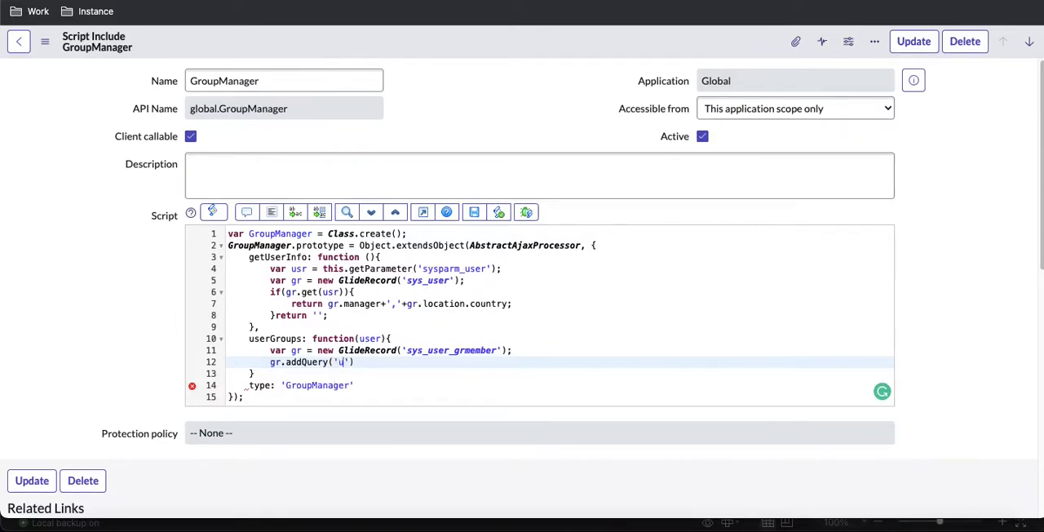
pyautogui.write("r',user);")
pyautogui.press('Return')
pyautogui.write('gr.q')
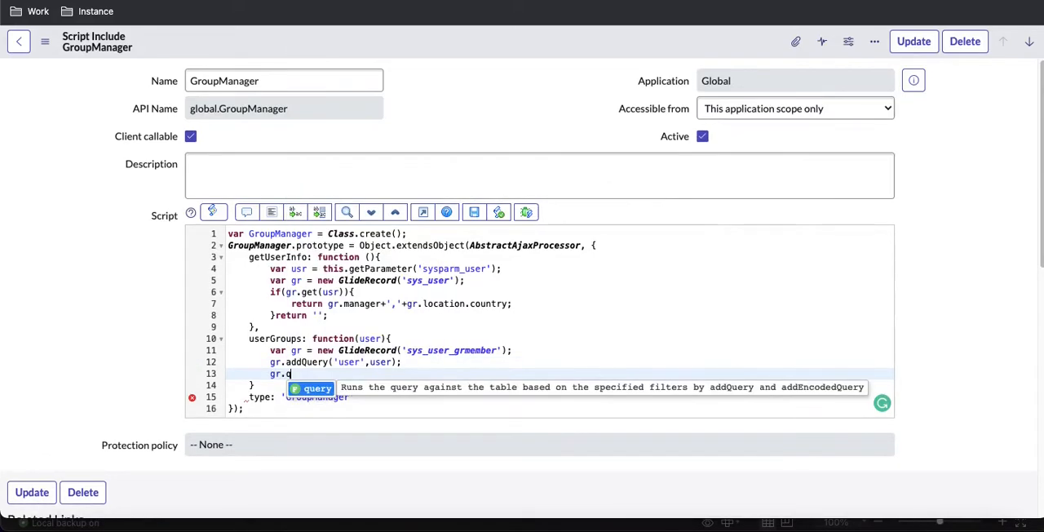
pyautogui.write('uery();')
# Step: Add an empty while(gr.next()) loop after the query in the userGroups function
pyautogui.press('Return')
pyautogui.write('while(gr.ne')
pyautogui.press('Down')
pyautogui.press('Return')
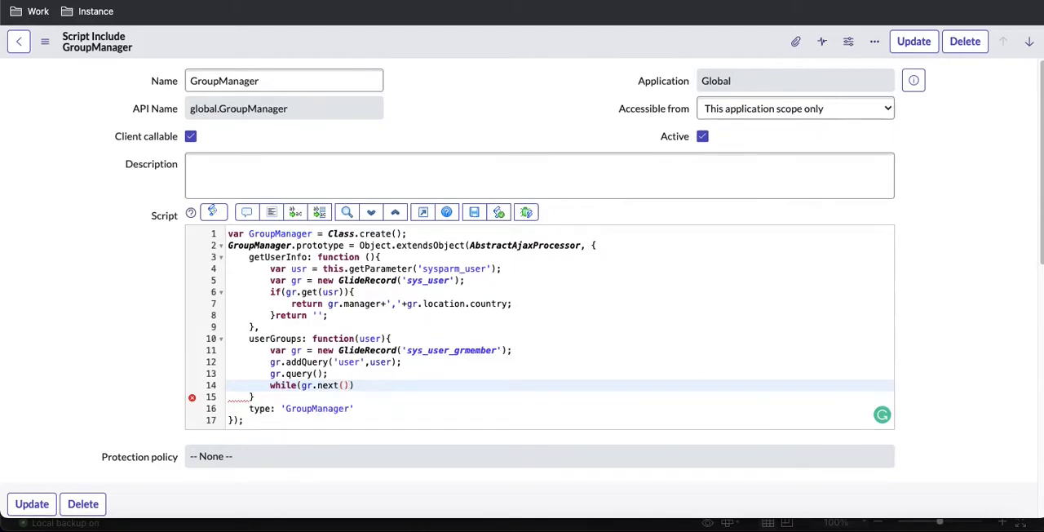
pyautogui.click(364, 388)
pyautogui.write('{')
pyautogui.press('Return')
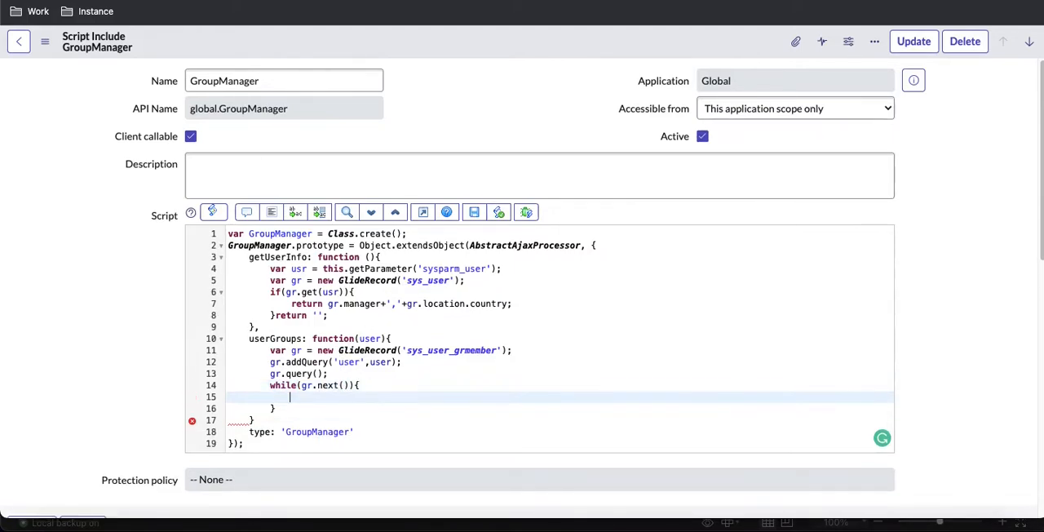
# Step: Declare a groups variable initialised to an empty string as the first line of the userGroups function
pyautogui.click(411, 338)
pyautogui.press('Return')
pyautogui.write('var group')
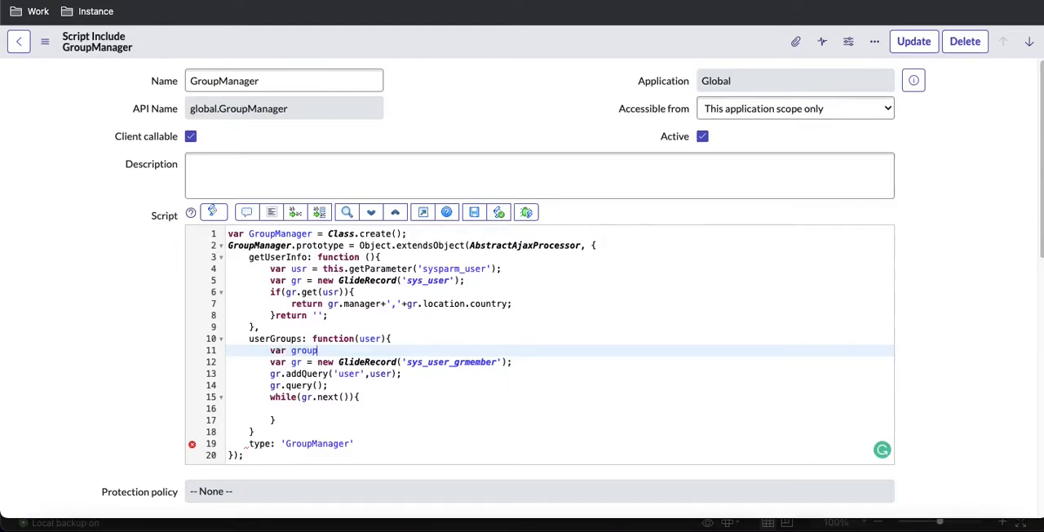
pyautogui.write("s='';")
# Step: Inside the while loop, append each membership's group ID with groups+=','+gr.group.sys_id;
pyautogui.doubleClick(298, 350)
pyautogui.hotkey('ctrl', 'c')
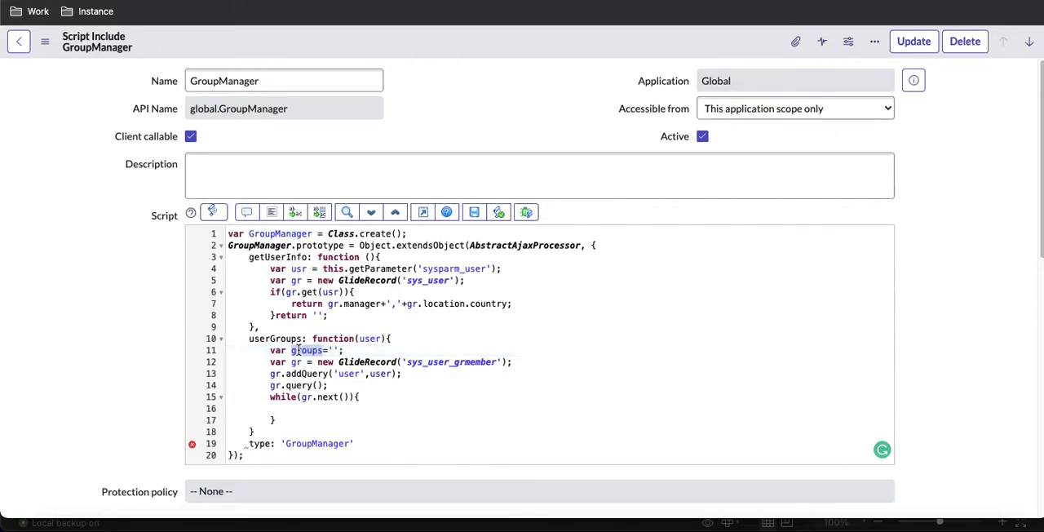
pyautogui.click(311, 413)
pyautogui.hotkey('ctrl', 'v')
pyautogui.write('+')
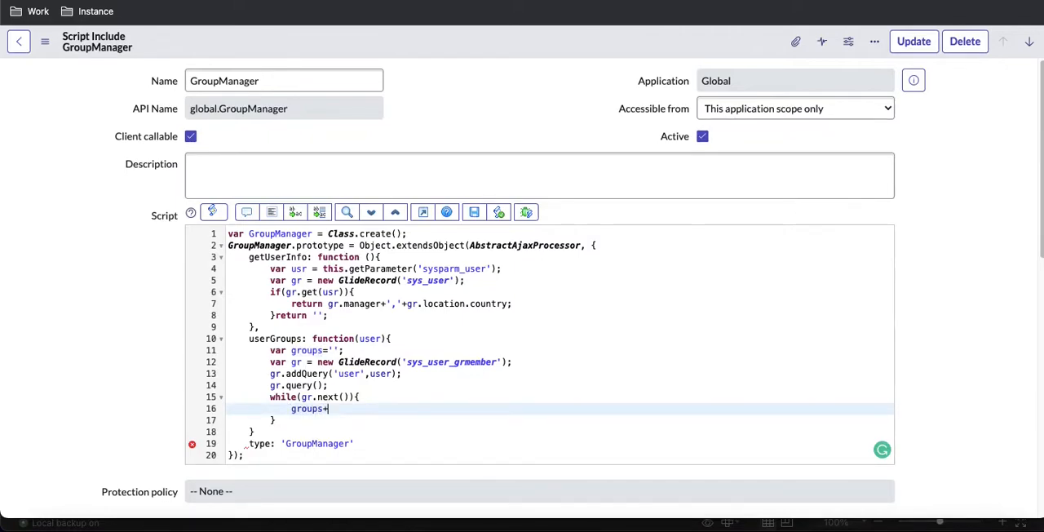
pyautogui.write("=','+gr.group.sys_id;")
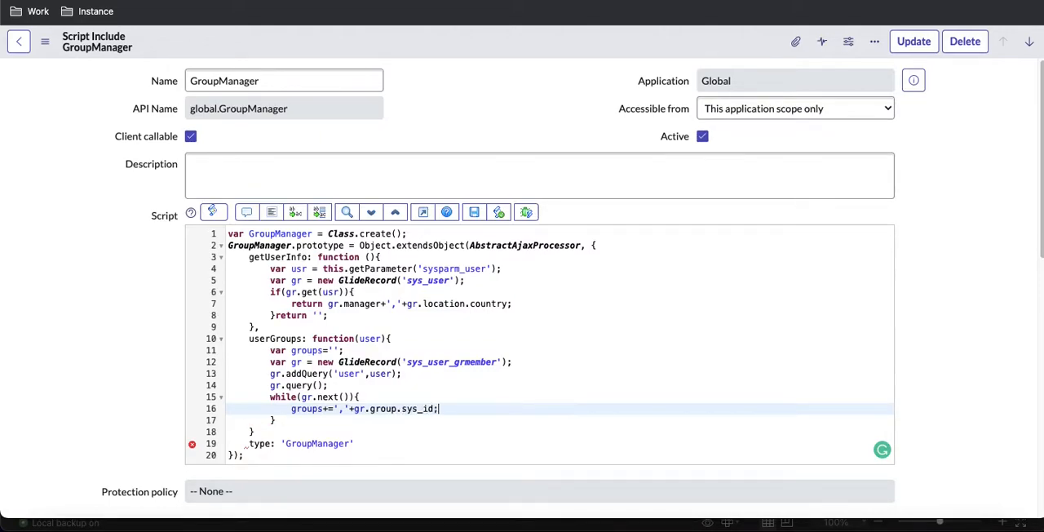
# Step: After the while loop, add the line return 'sys_idIN'+groups; to the userGroups function
pyautogui.press('Down')
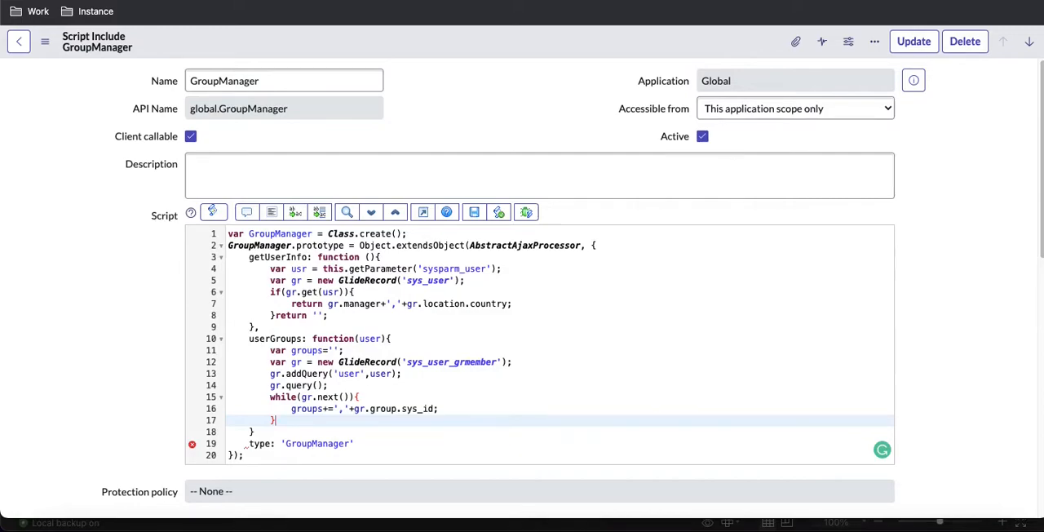
pyautogui.press('Return')
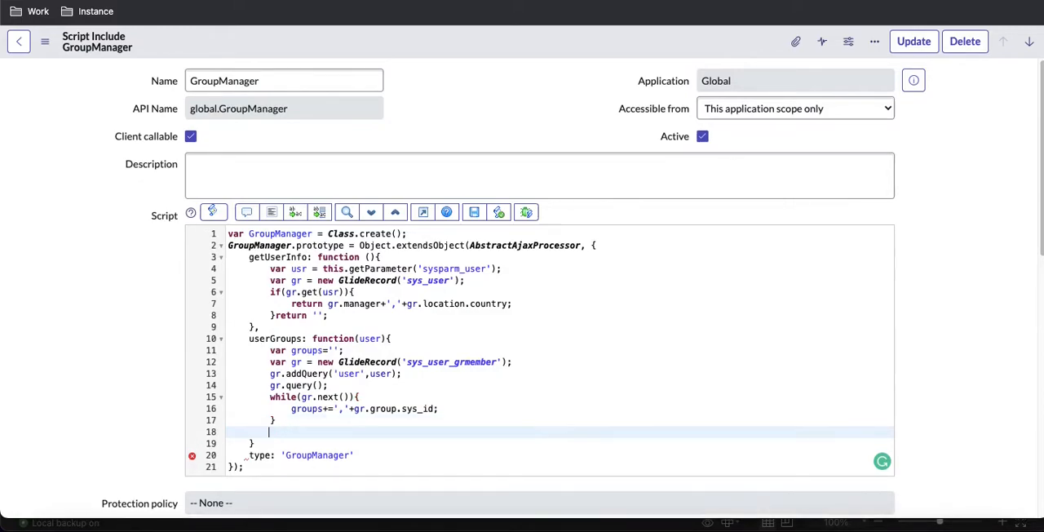
pyautogui.write("return 'sys_idIN'+")
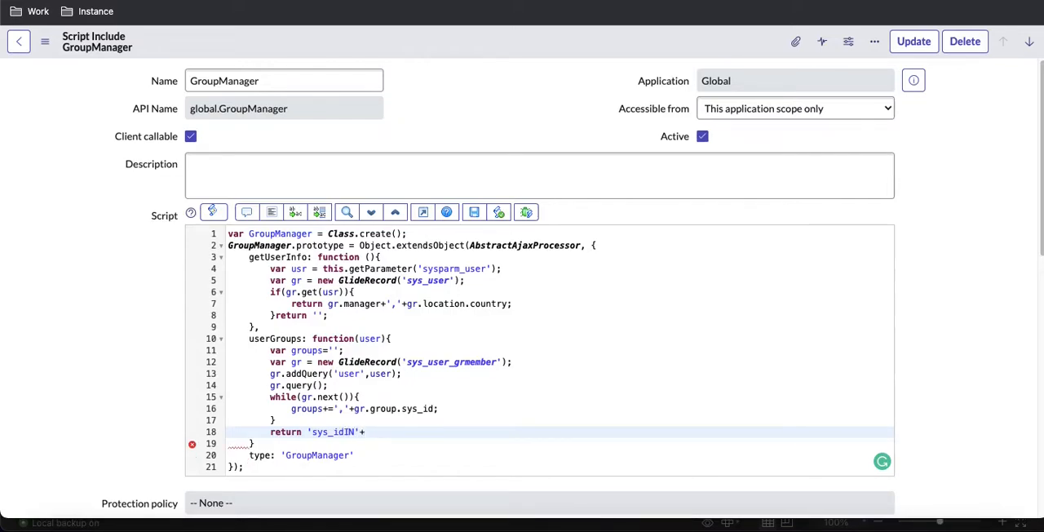
pyautogui.write('groups')
pyautogui.press('BackSpace')
# Step: Add the missing comma after the userGroups function's closing brace and save the GroupManager script include
pyautogui.click(255, 443)
pyautogui.write(',')
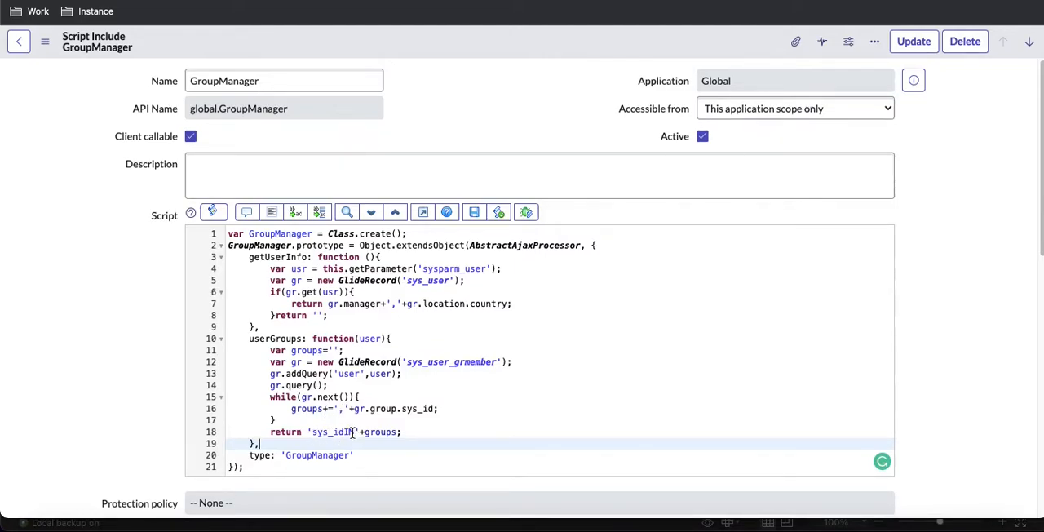
pyautogui.rightClick(501, 50)
pyautogui.click(526, 62)
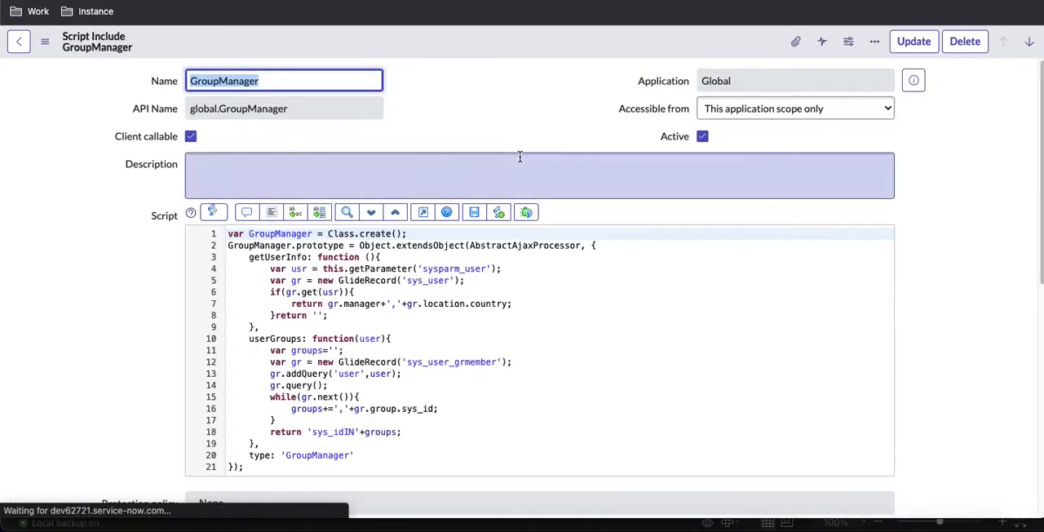
pyautogui.scroll(-1, 520, 161)
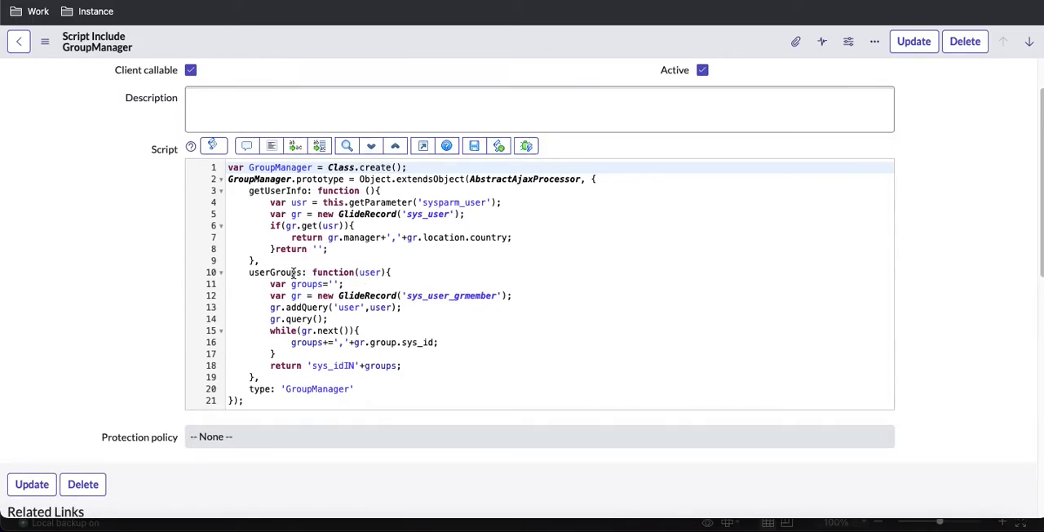
pyautogui.scroll(1, 204, 204)
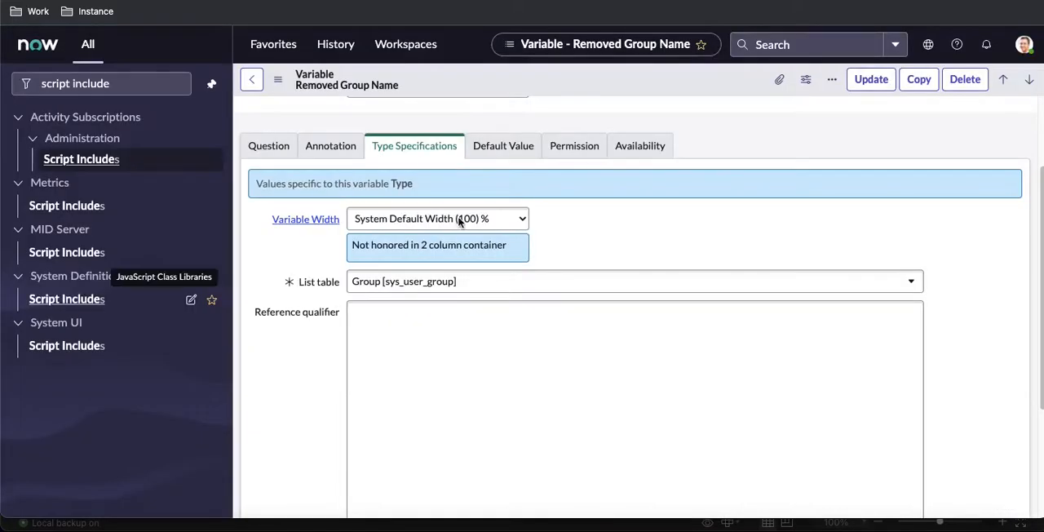
# Step: In the Removed Group Name variable, start the reference qualifier with javascript: new GroupManager().userGroups, copying the function name from the script include
pyautogui.click(450, 334)
pyautogui.write('javascript:')
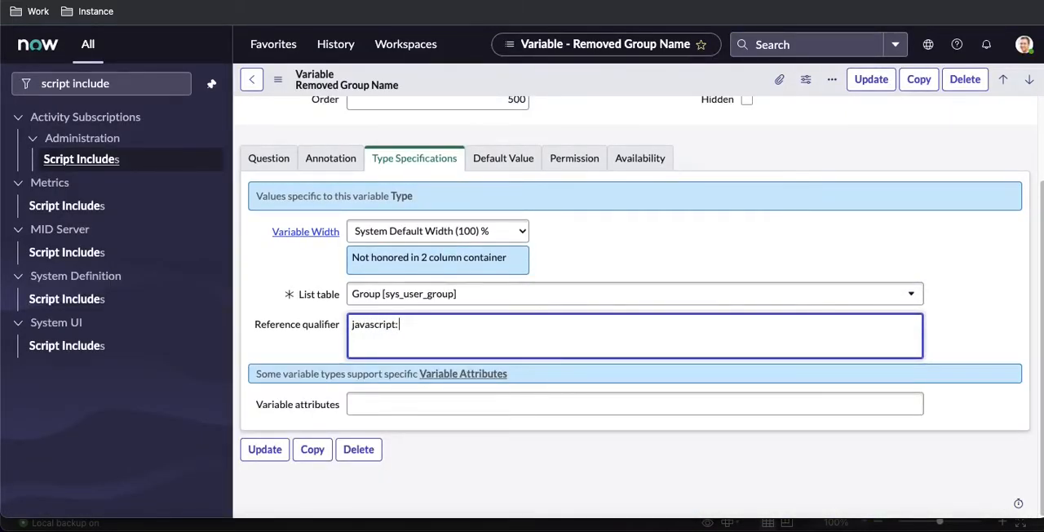
pyautogui.write(' new GroupManager()')
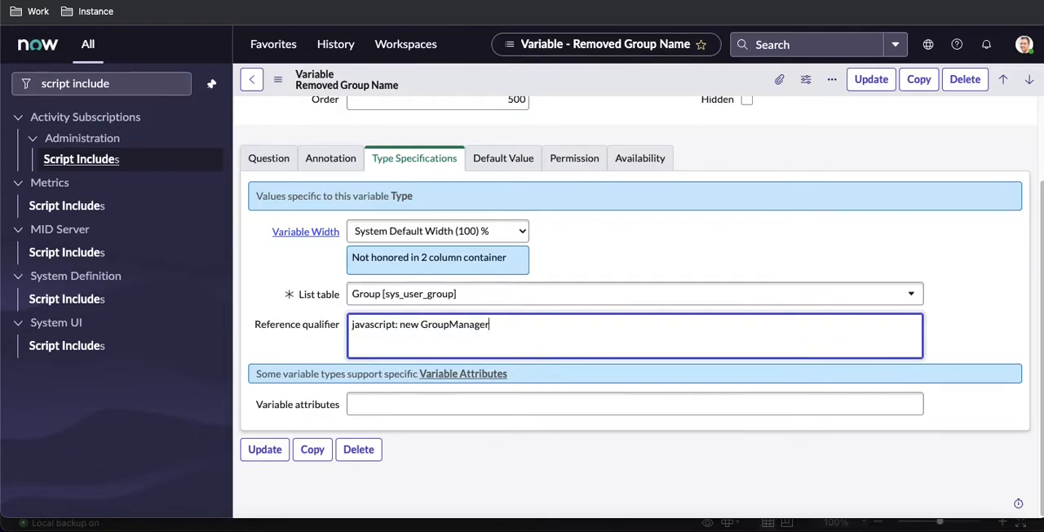
pyautogui.write('.')
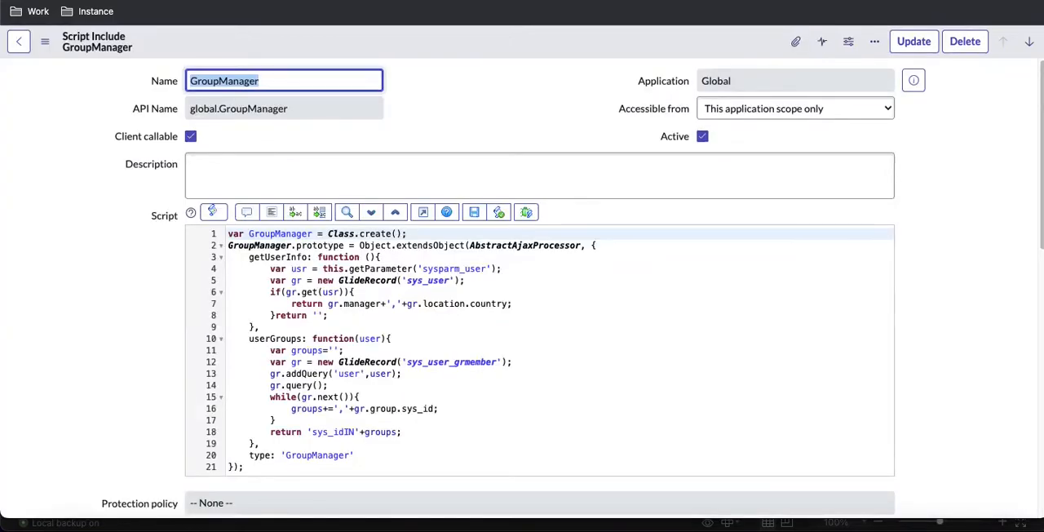
pyautogui.doubleClick(286, 338)
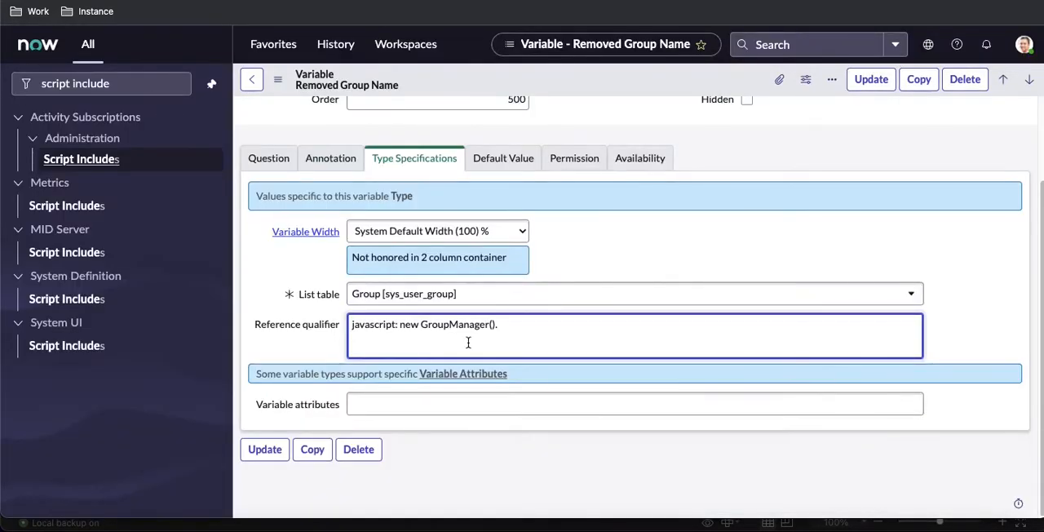
pyautogui.write('userGroups')
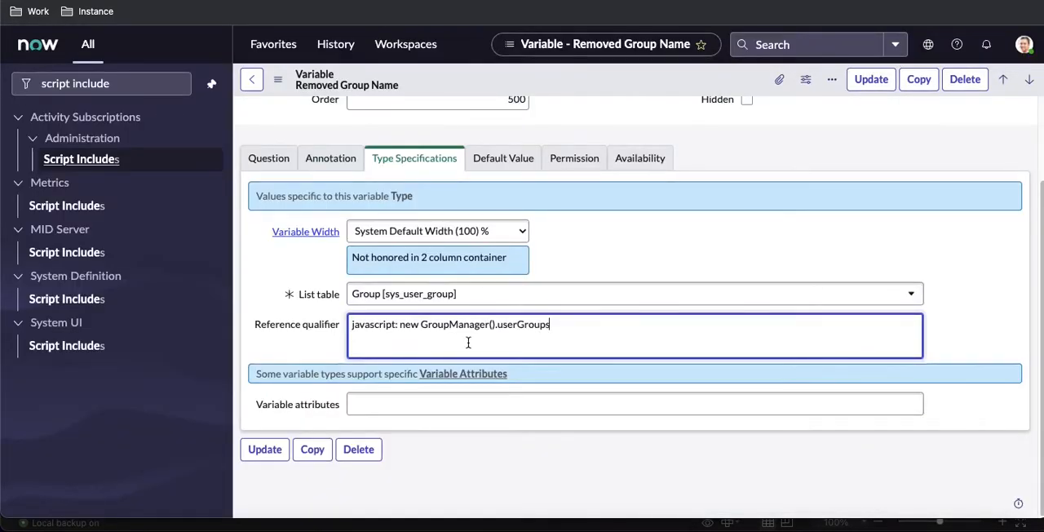
# Step: Complete the qualifier's function call with parentheses and a semicolon, and begin its argument with current.variables
pyautogui.write('();')
pyautogui.write('urrent.vr')
pyautogui.press('BackSpace')
pyautogui.write('ariables')
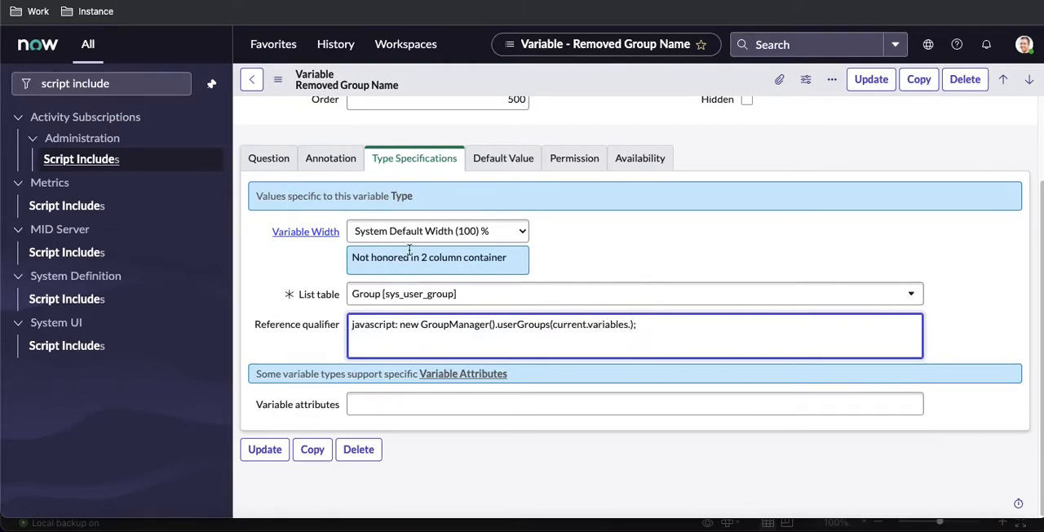
pyautogui.write('.')
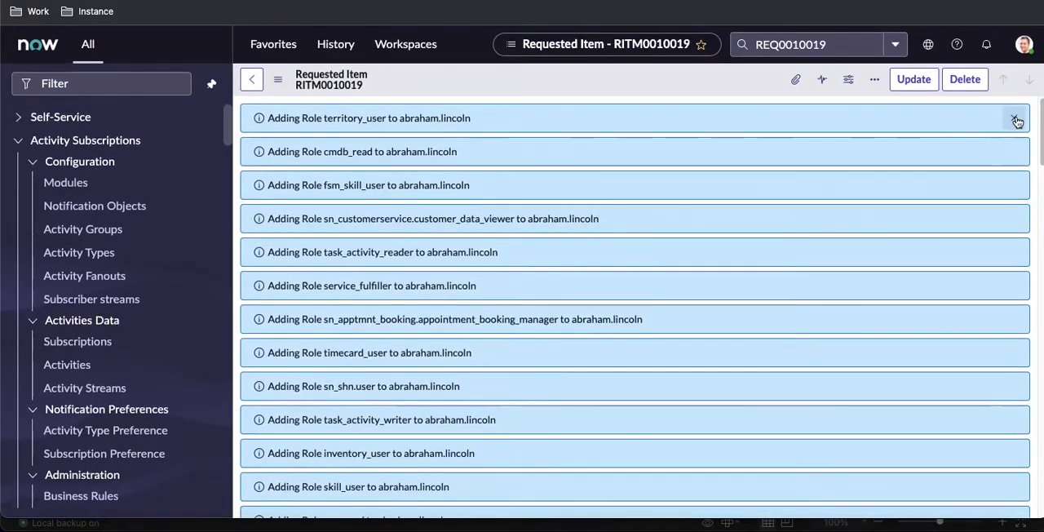
# Step: Open the Group Members Manager item from the requested item, configure its Request For variable, and select the variable's name for copying
pyautogui.click(1015, 120)
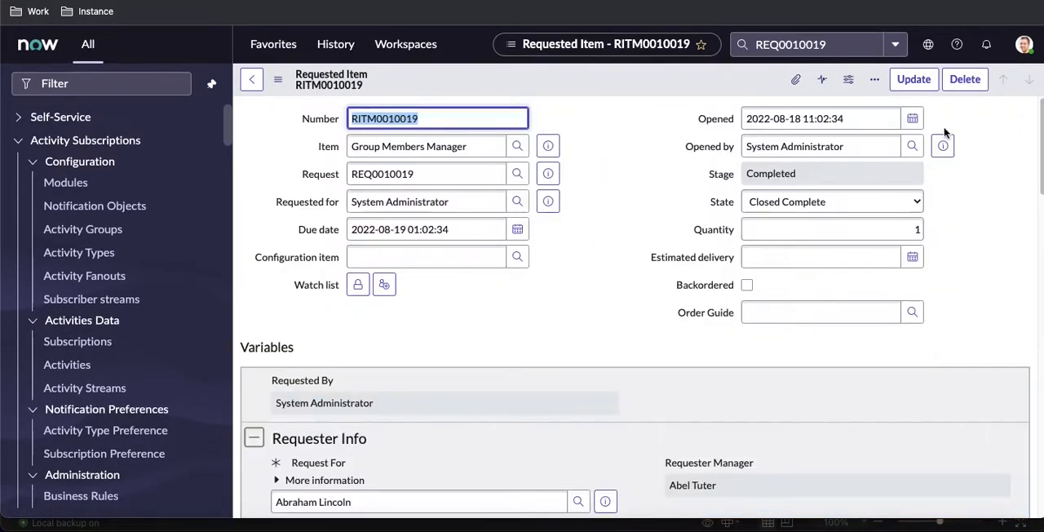
pyautogui.click(548, 145)
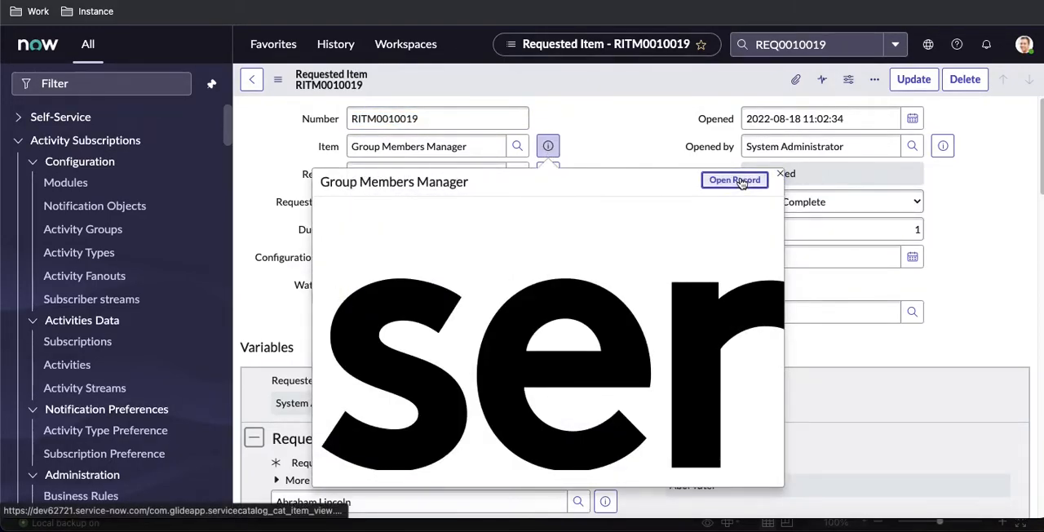
pyautogui.click(739, 181)
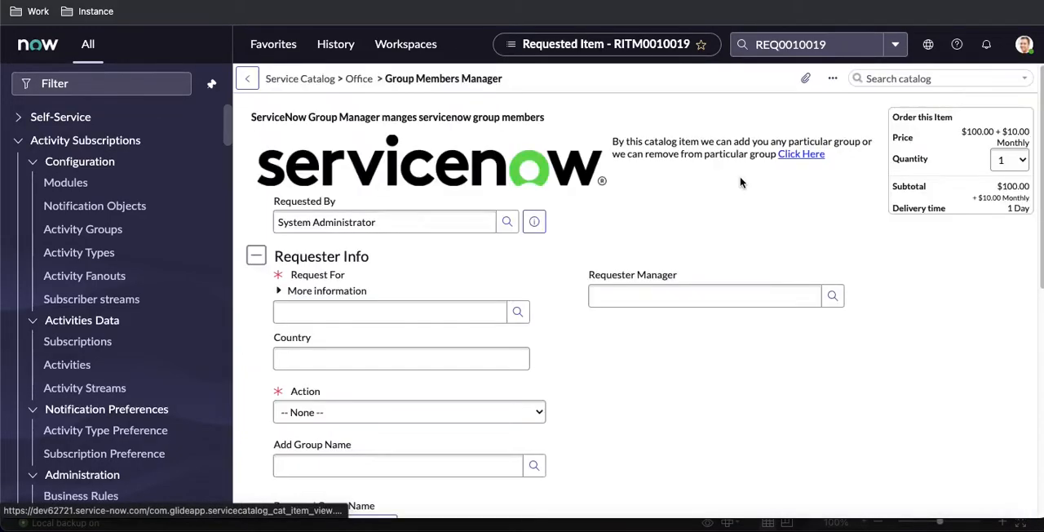
pyautogui.rightClick(325, 276)
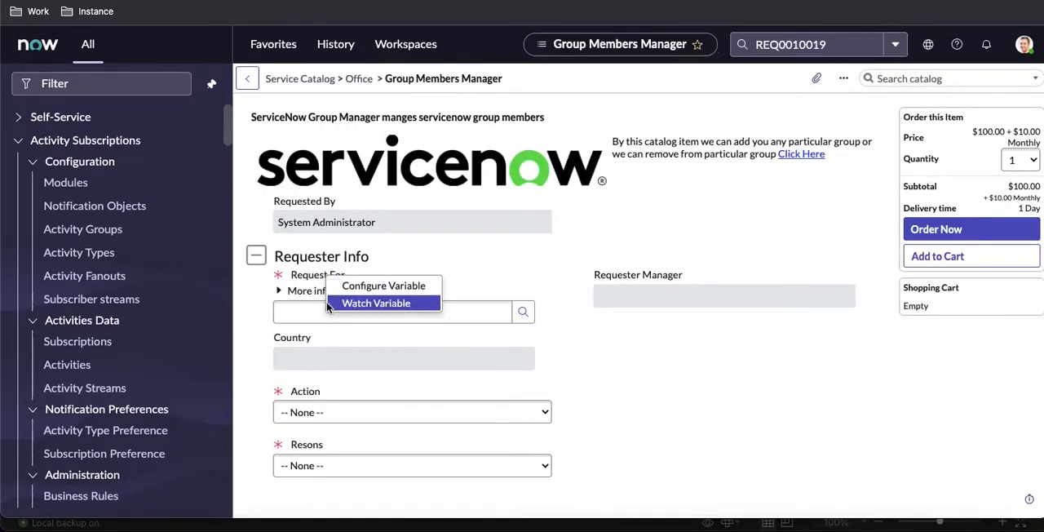
pyautogui.click(351, 286)
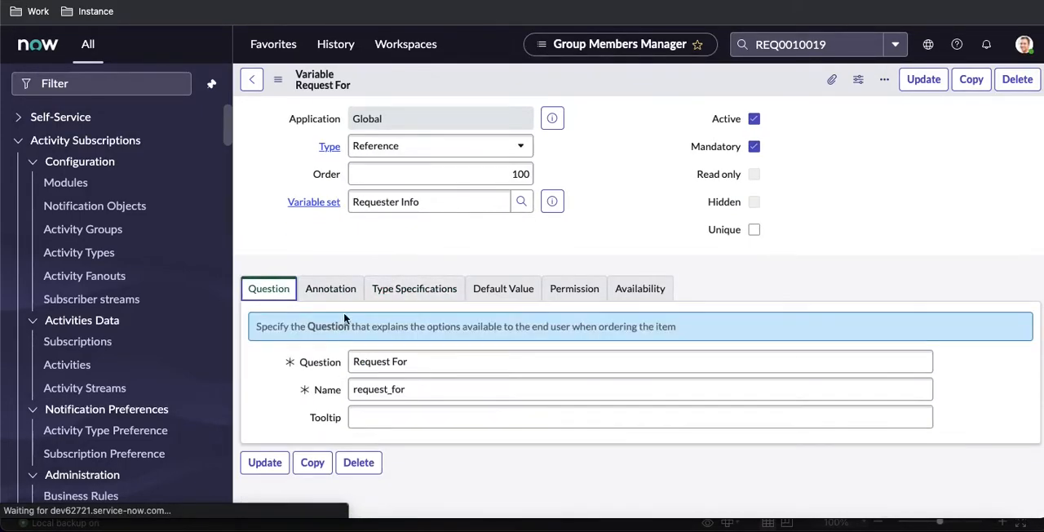
pyautogui.doubleClick(371, 361)
pyautogui.hotkey('ctrl', 'c')
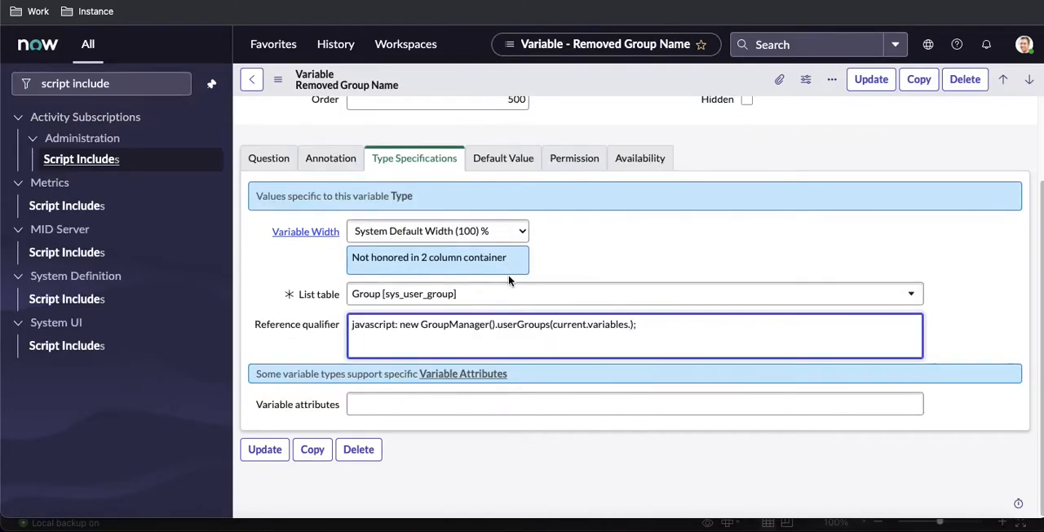
# Step: Finish the Removed Group Name qualifier's argument as current.variables.request_for and save the variable
pyautogui.write('.')
pyautogui.hotkey('ctrl', 'v')
pyautogui.rightClick(639, 74)
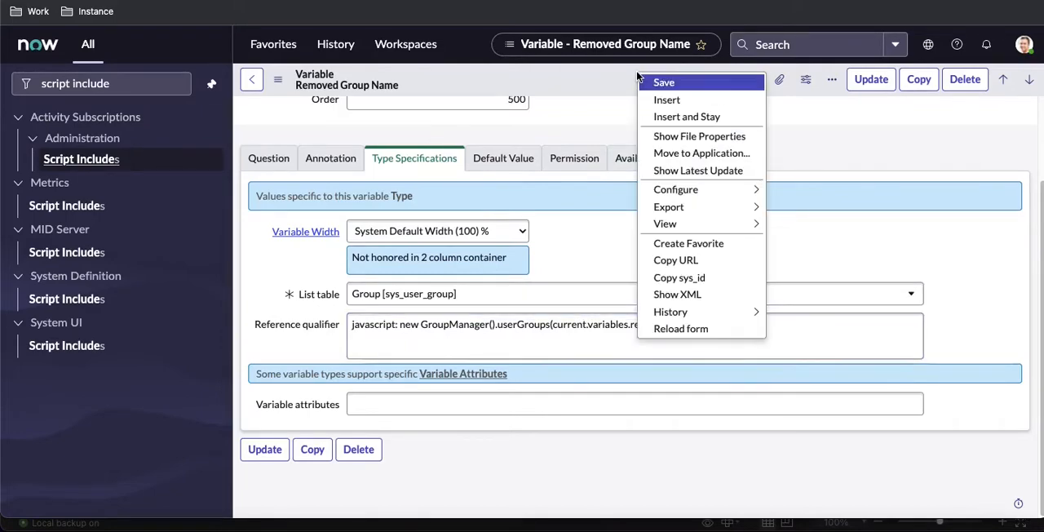
pyautogui.click(663, 82)
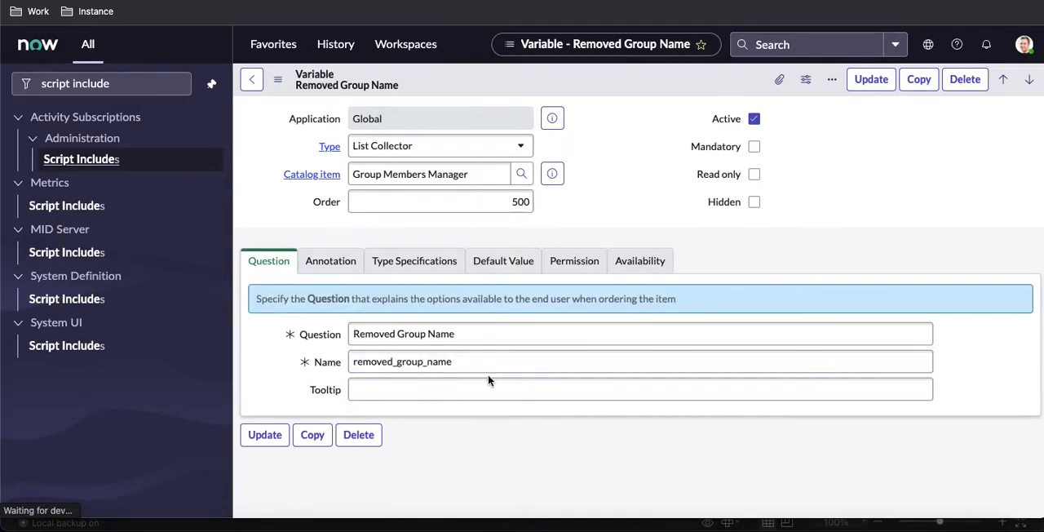
# Step: Copy the new GroupManager() call from the Removed Group Name reference qualifier and open Scripts - Background
pyautogui.click(413, 261)
pyautogui.click(697, 426)
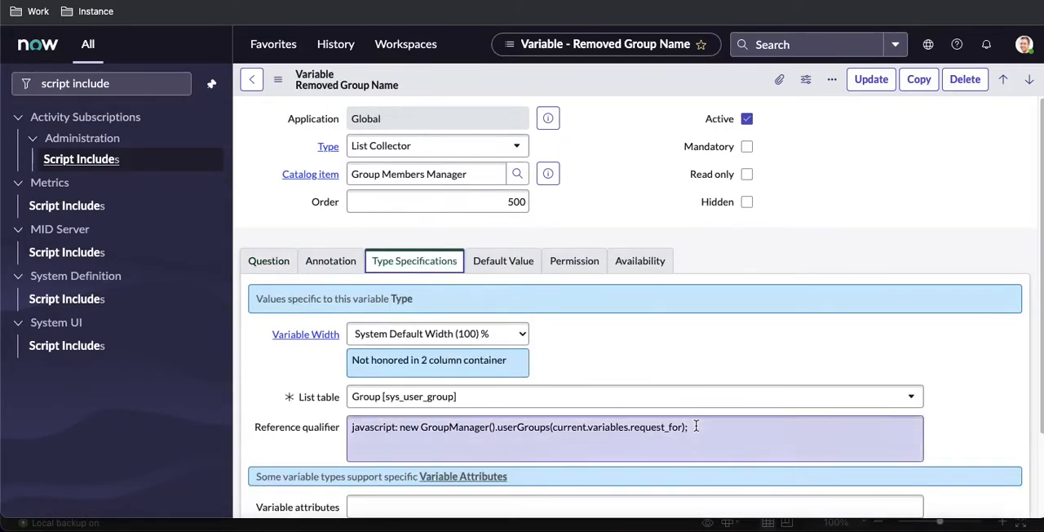
pyautogui.moveTo(692, 426); pyautogui.dragTo(401, 427)
pyautogui.hotkey('ctrl', 'c')
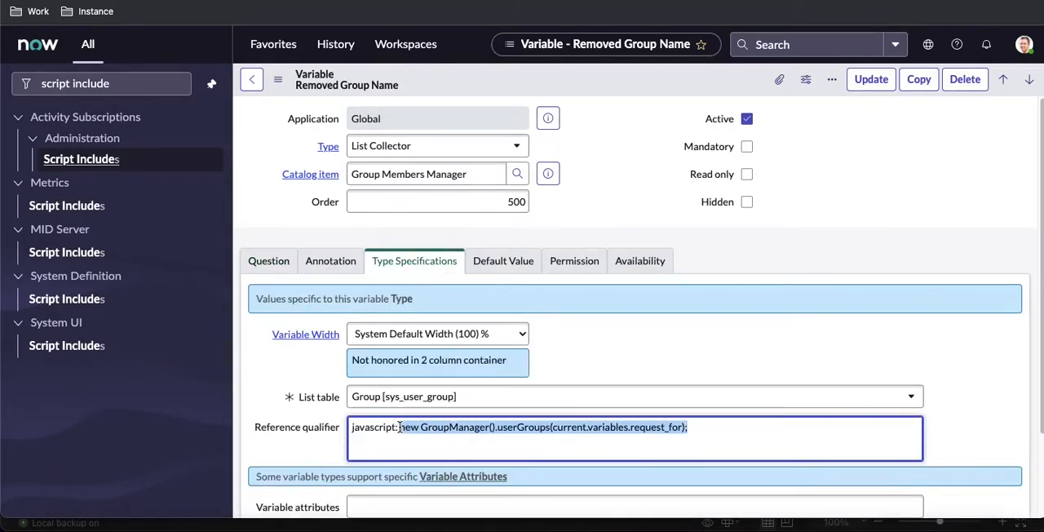
pyautogui.click(112, 83)
pyautogui.hotkey('ctrl', 'a')
pyautogui.write('backgr')
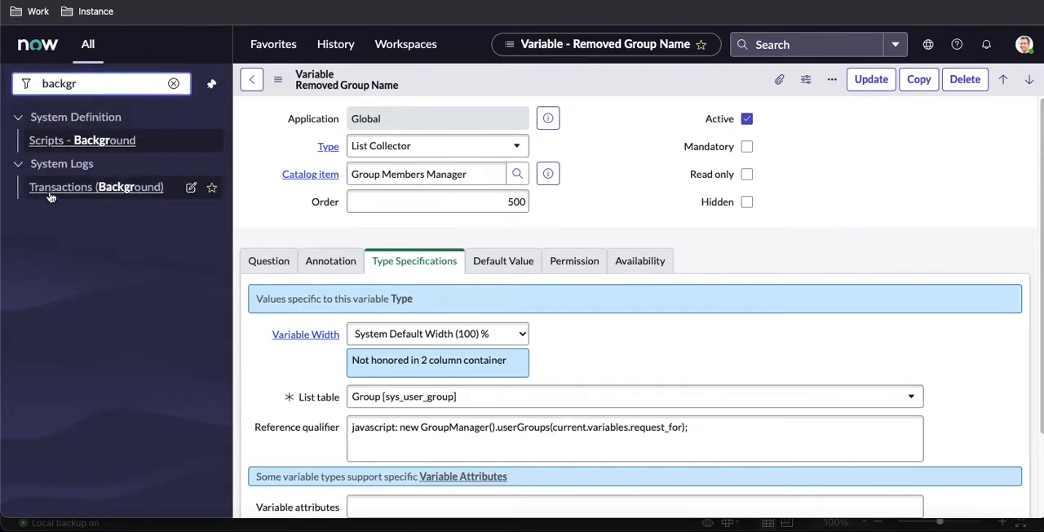
pyautogui.click(91, 142)
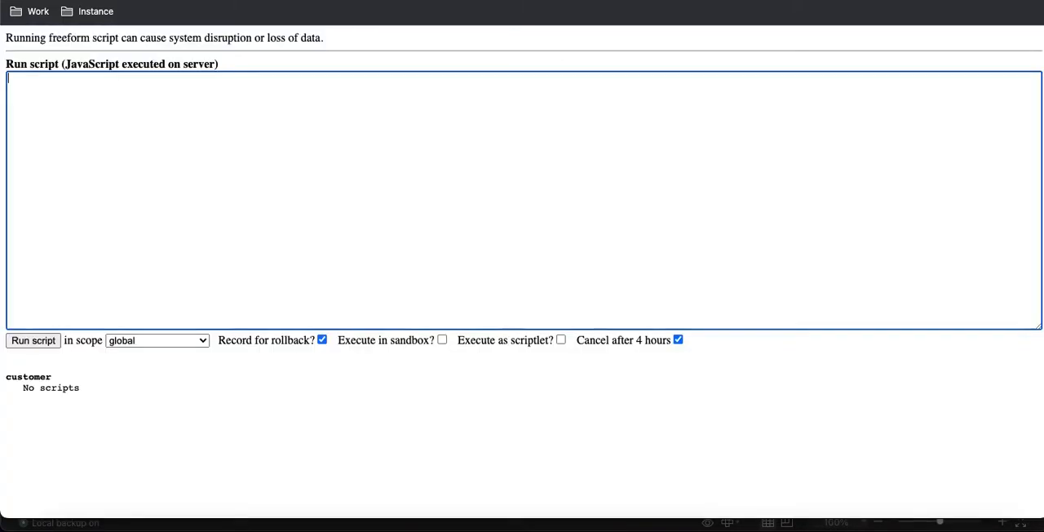
# Step: Write the background script gs.info(new GroupManager().userGroups(current.variables.request_for)); using the copied call
pyautogui.write('gs.inf')
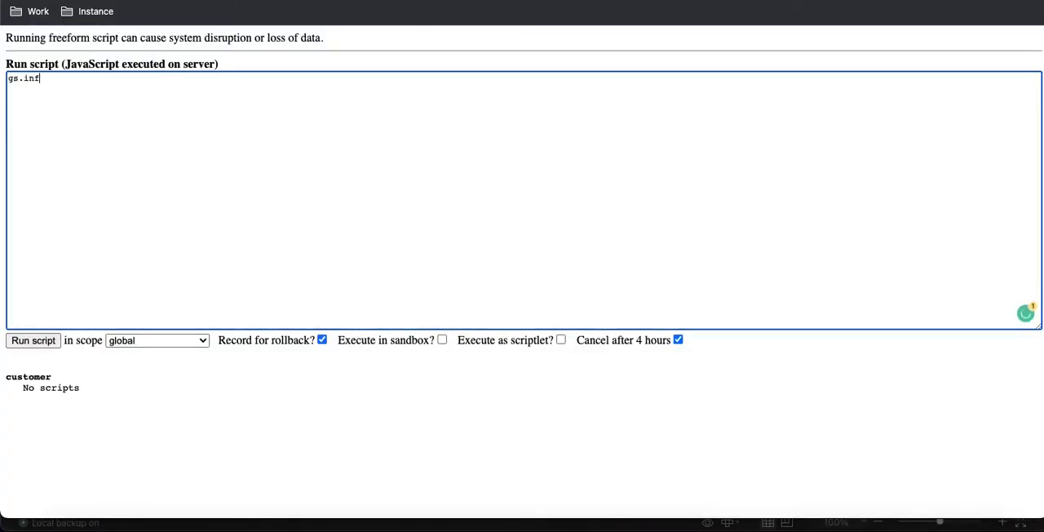
pyautogui.write('o(')
pyautogui.hotkey('ctrl', 'v')
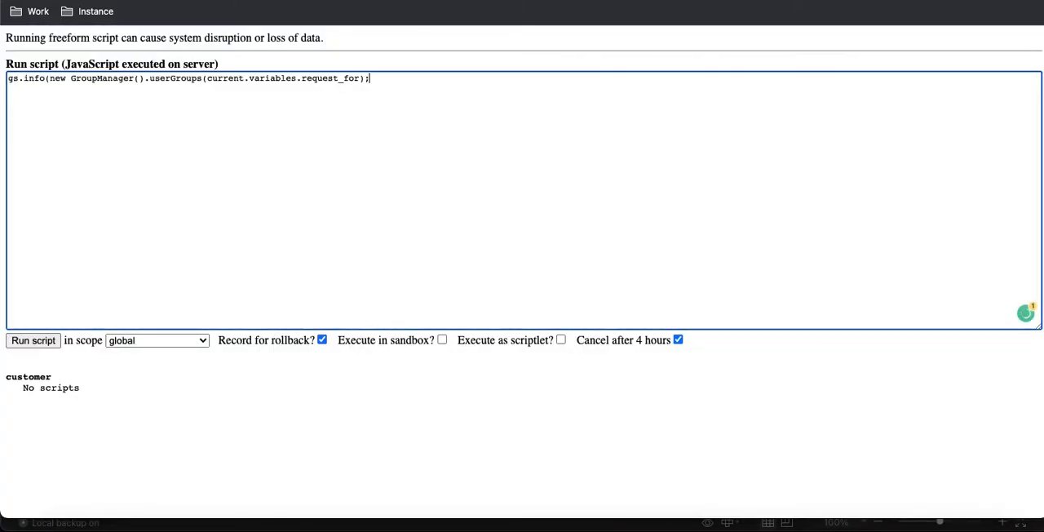
pyautogui.press('BackSpace')
pyautogui.write(');')
# Step: Replace the userGroups argument in the background script with empty quotes, and copy the sys_id of Abraham Lincoln's user record
pyautogui.moveTo(360, 79); pyautogui.dragTo(207, 78)
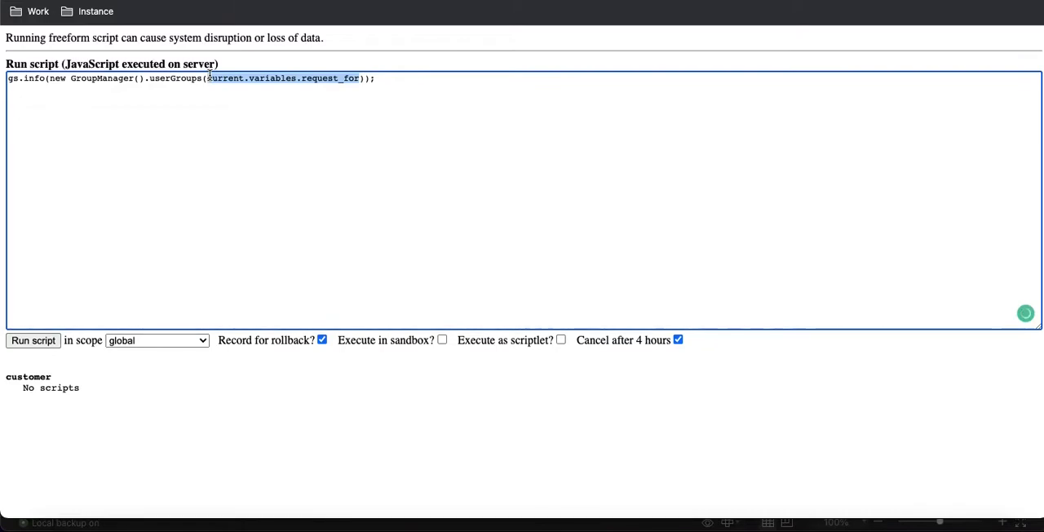
pyautogui.press('BackSpace')
pyautogui.write("''")
pyautogui.click(211, 78)
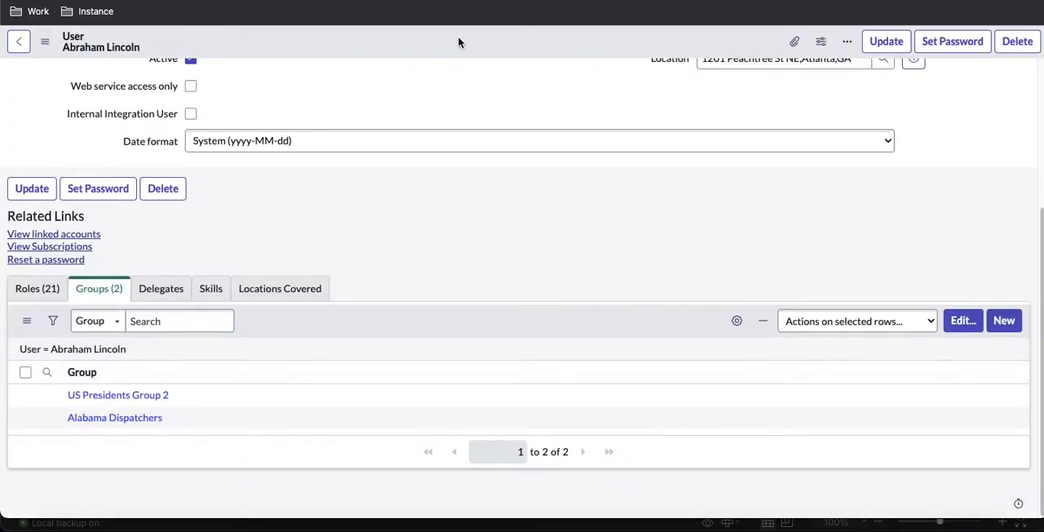
pyautogui.rightClick(460, 40)
pyautogui.click(512, 194)
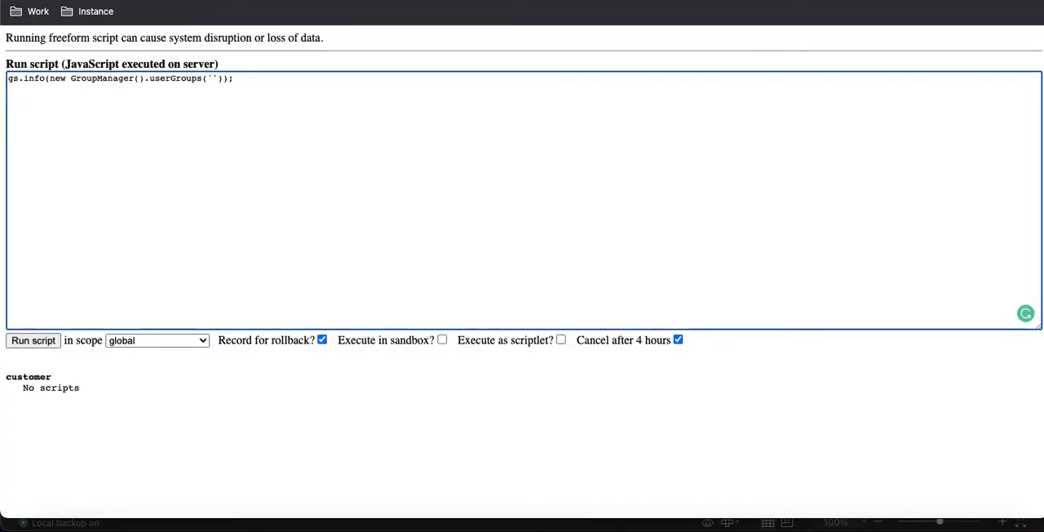
# Step: Run the background script with the copied user sys_id as the userGroups argument, and examine the start of the returned query
pyautogui.hotkey('ctrl', 'v')
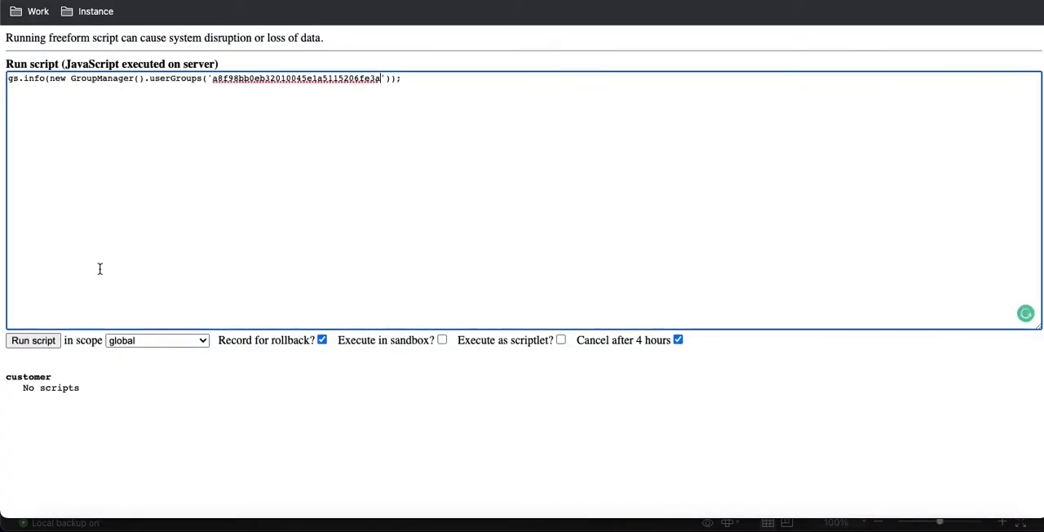
pyautogui.click(41, 342)
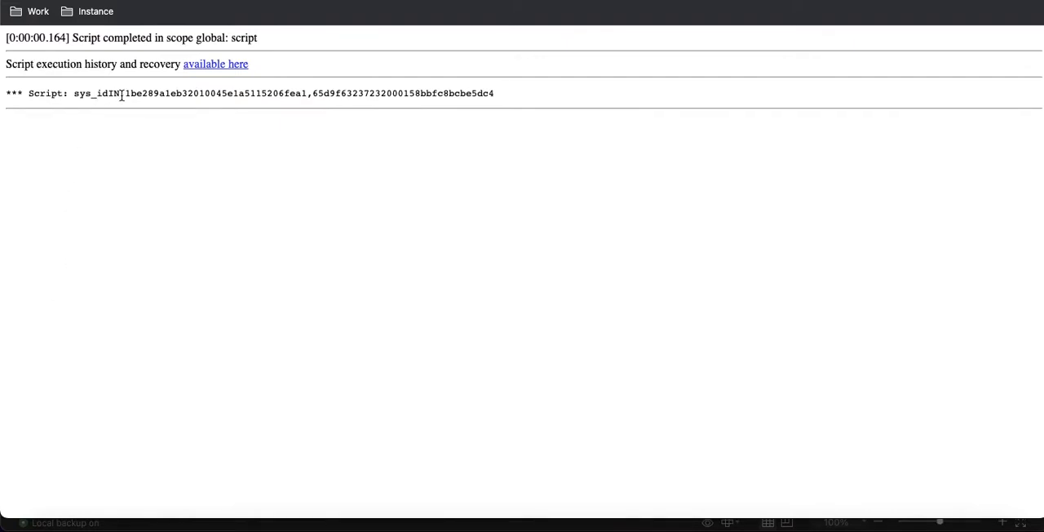
pyautogui.moveTo(125, 95); pyautogui.dragTo(113, 94)
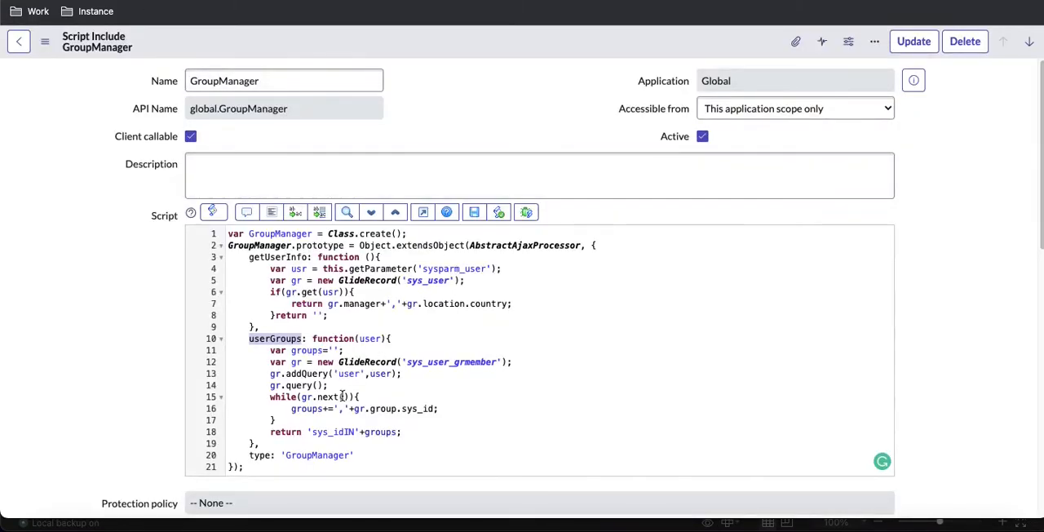
# Step: In GroupManager's userGroups while loop, add an if(groups) condition above the line that appends the group sys_id, and indent that line
pyautogui.click(360, 396)
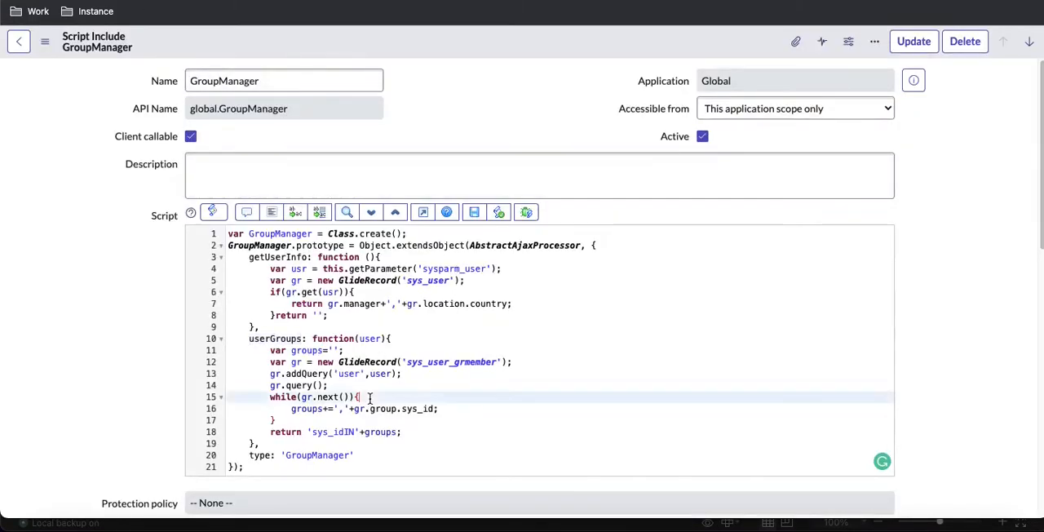
pyautogui.press('Return')
pyautogui.write('i')
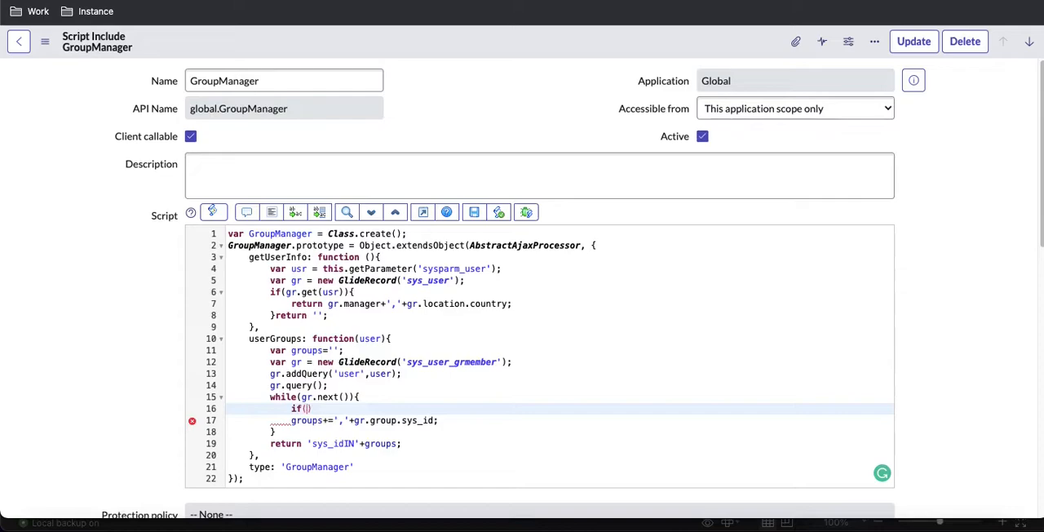
pyautogui.write('f(groups')
pyautogui.click(292, 419)
pyautogui.press('Tab')
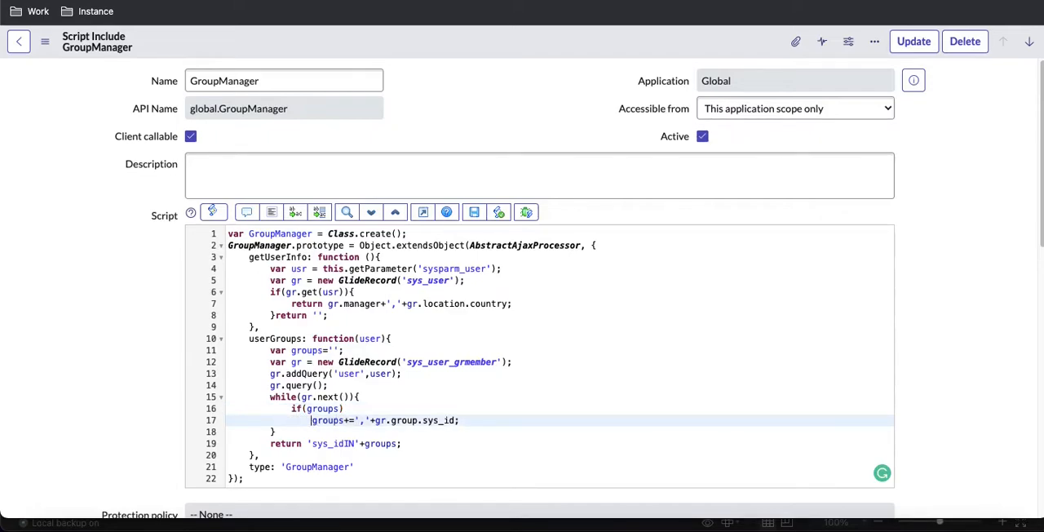
# Step: Add an else branch in the while loop containing a copy of the groups+=','+gr.group.sys_id; line
pyautogui.press('Return')
pyautogui.write('else')
pyautogui.press('Return')
pyautogui.moveTo(471, 423); pyautogui.dragTo(312, 421)
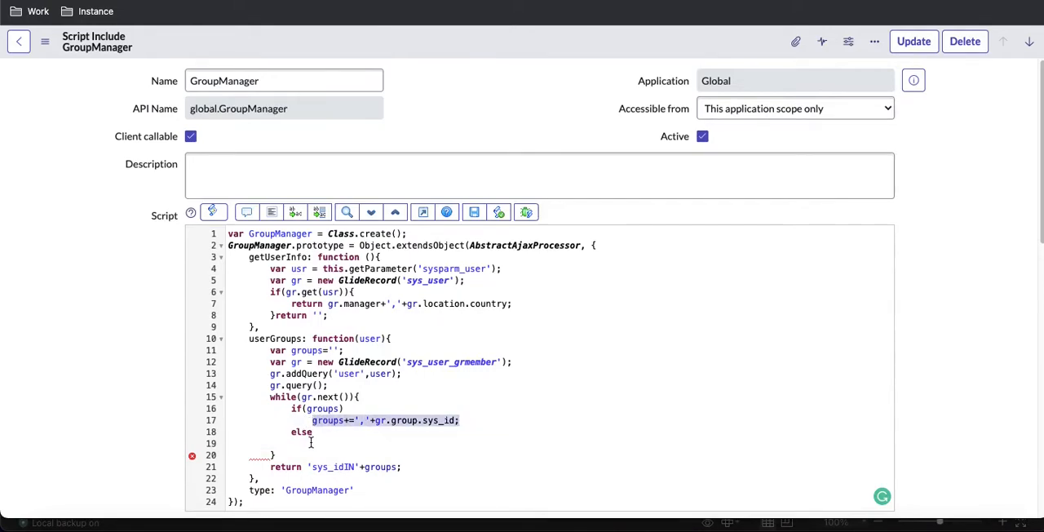
pyautogui.click(310, 442)
pyautogui.hotkey('ctrl', 'v')
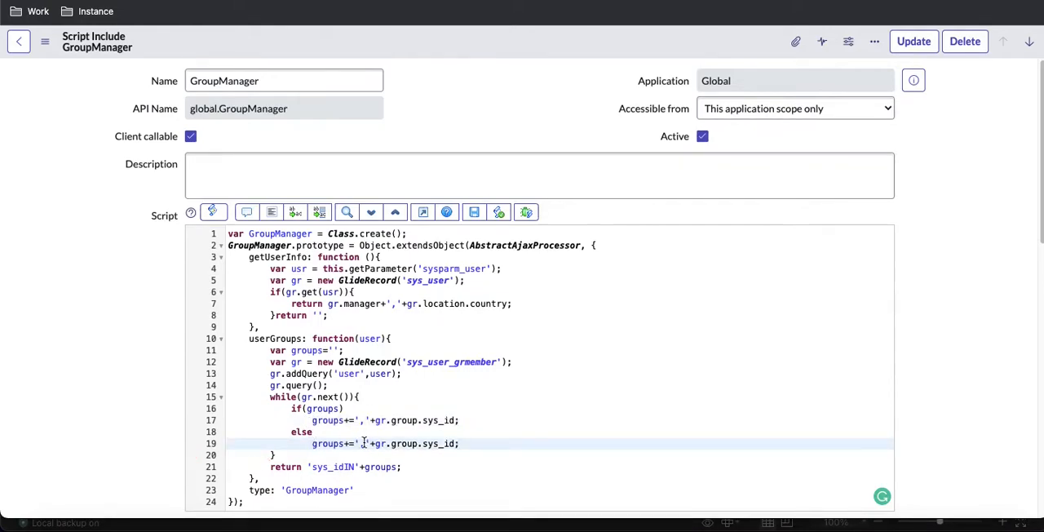
# Step: Change the else branch's statement to groups=gr.group.sys_id; and save the GroupManager script include
pyautogui.click(351, 443)
pyautogui.press('BackSpace')
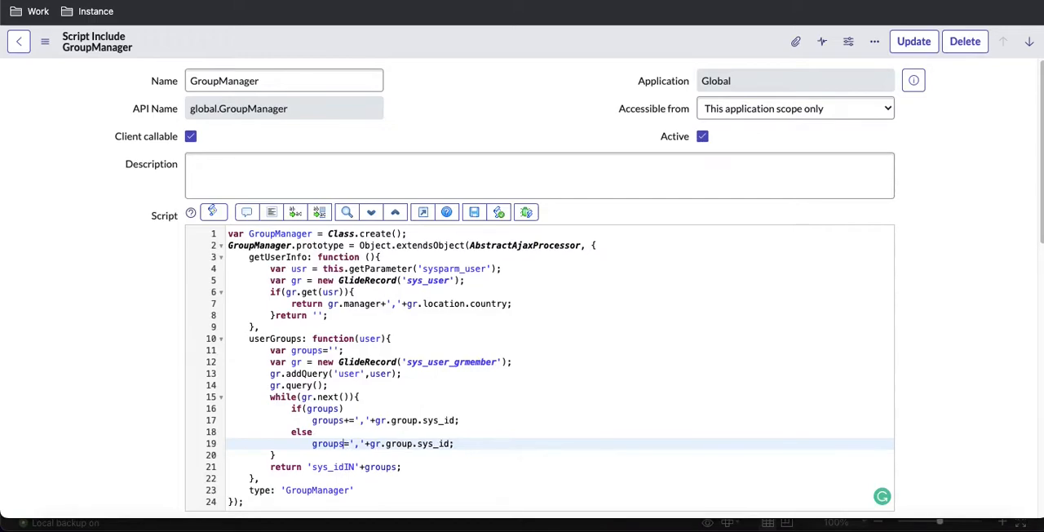
pyautogui.moveTo(371, 441); pyautogui.dragTo(352, 443)
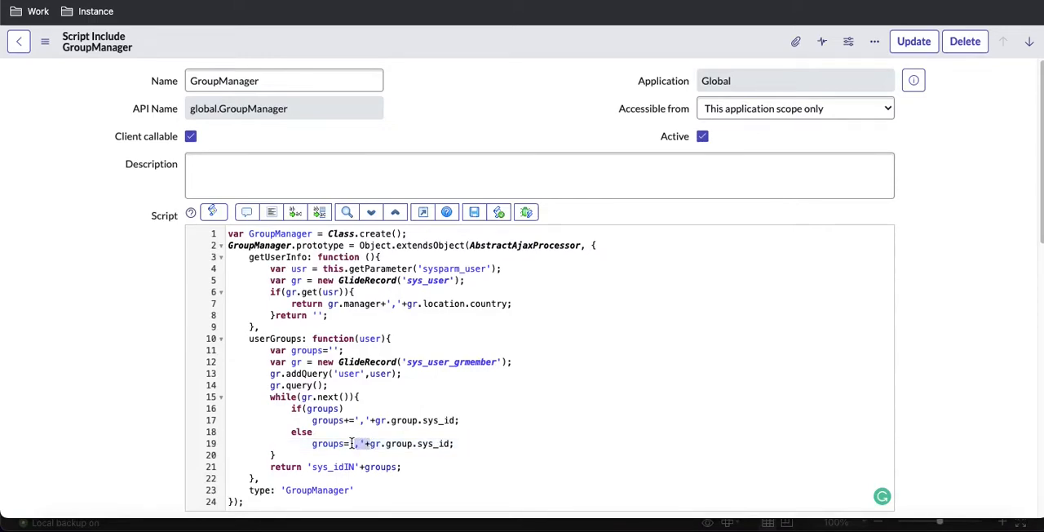
pyautogui.press('BackSpace')
pyautogui.press('Delete')
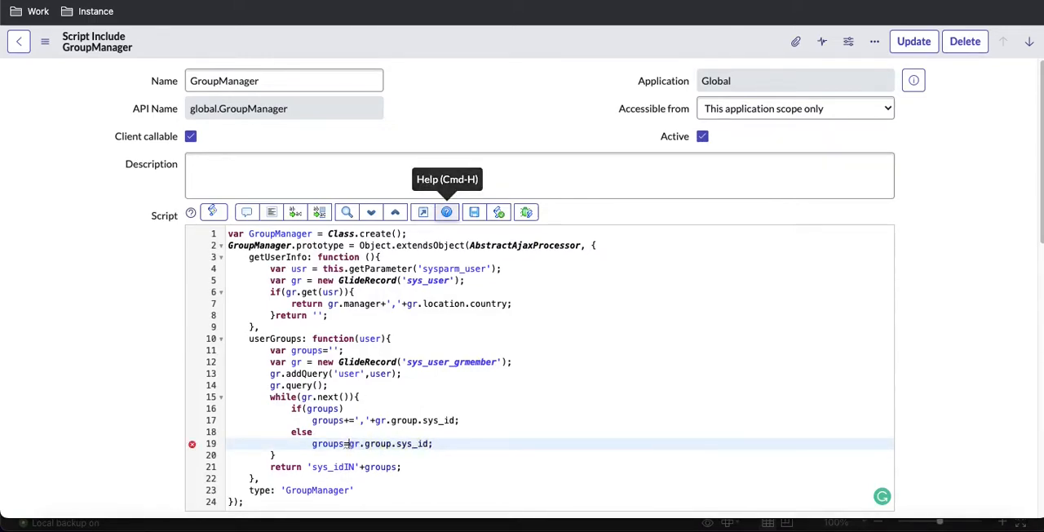
pyautogui.rightClick(490, 51)
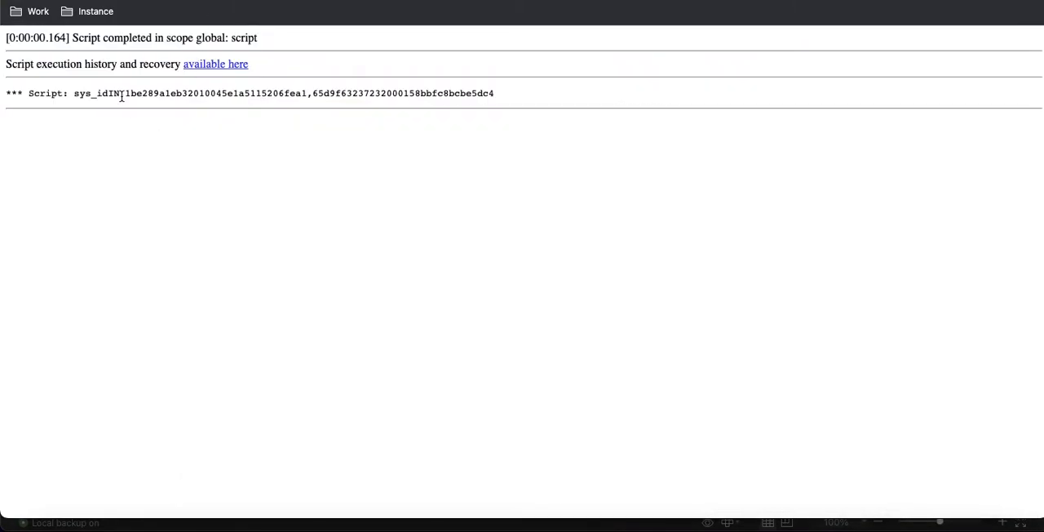
# Step: Go back from the script output to the background script page and run the userGroups test again
pyautogui.hotkey('alt', 'Left')
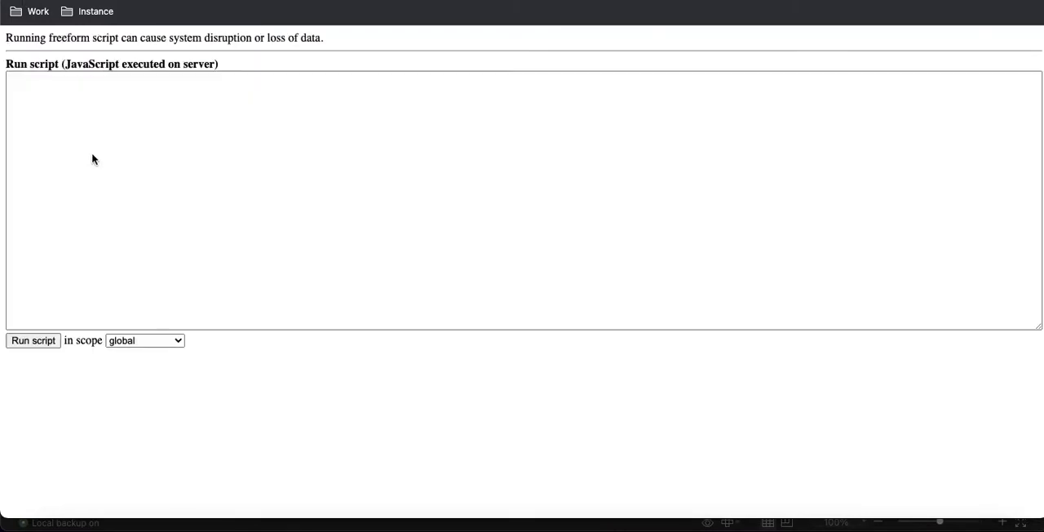
pyautogui.click(40, 337)
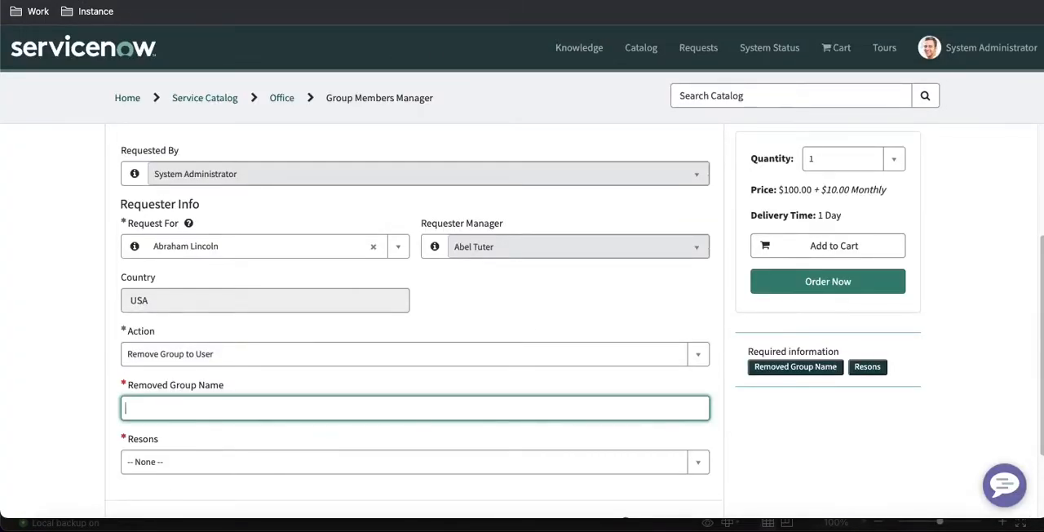
# Step: Reload the Group Members Manager catalog item, and set Request For to Abraham Lincoln and Action to Remove Group to User
pyautogui.press('super+r')
pyautogui.click(580, 196)
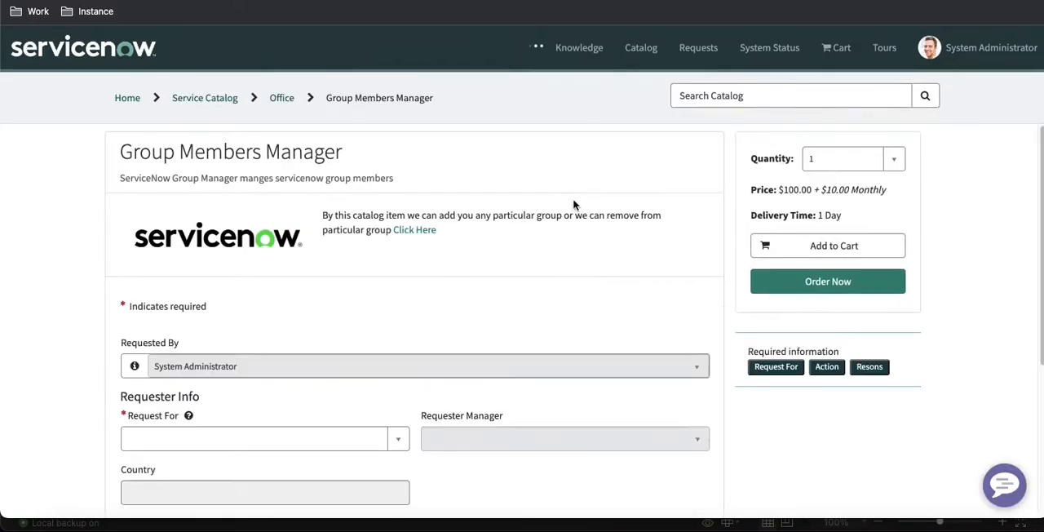
pyautogui.scroll(-1, 500, 239)
pyautogui.click(287, 346)
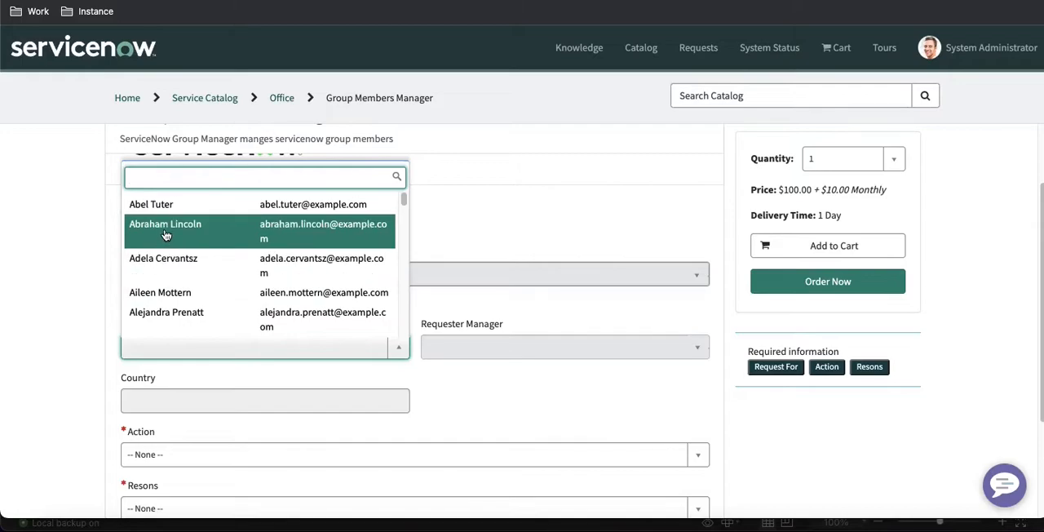
pyautogui.click(171, 239)
pyautogui.scroll(-1, 367, 393)
pyautogui.click(294, 359)
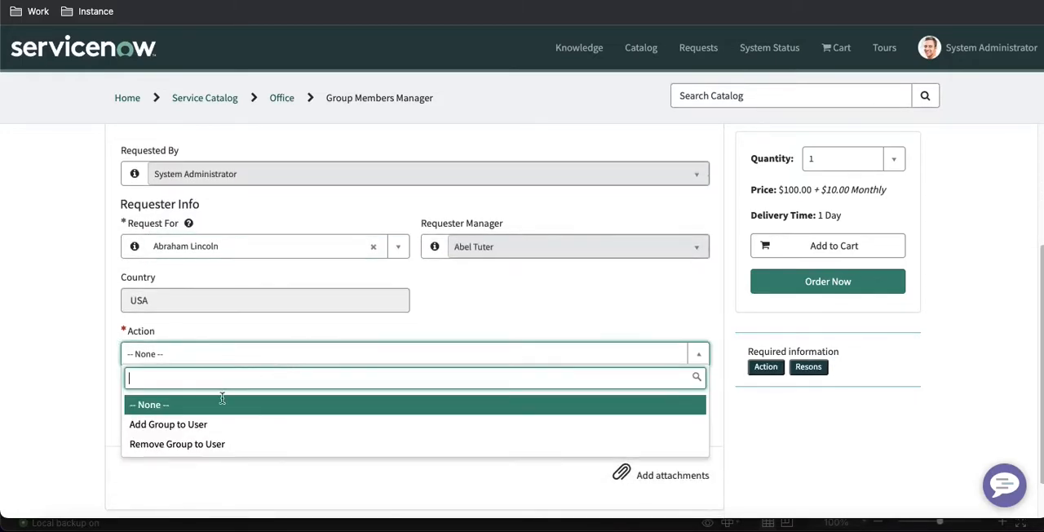
pyautogui.click(179, 444)
# Step: Choose Alabama Dispatchers as the Removed Group Name and New Hire as the reason, and order the item
pyautogui.click(212, 406)
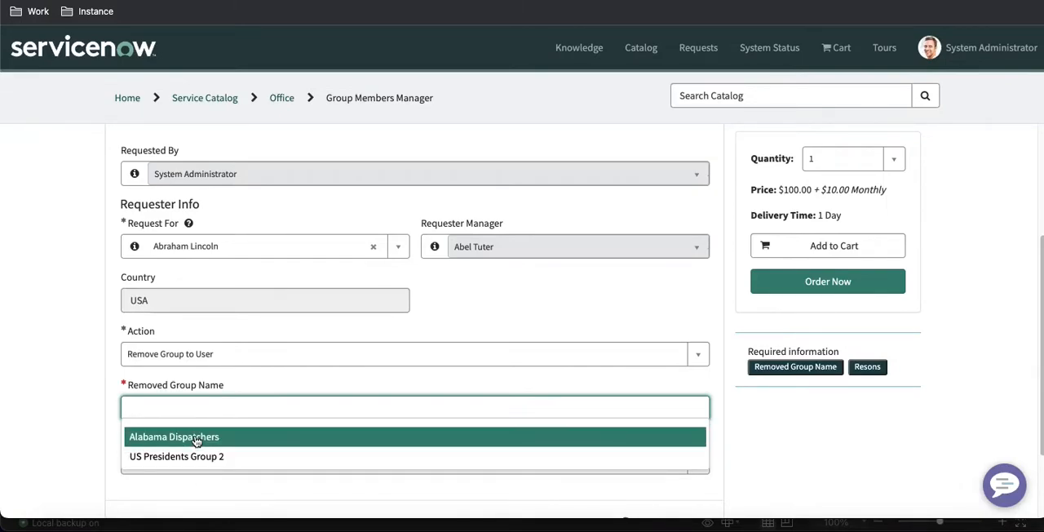
pyautogui.click(196, 438)
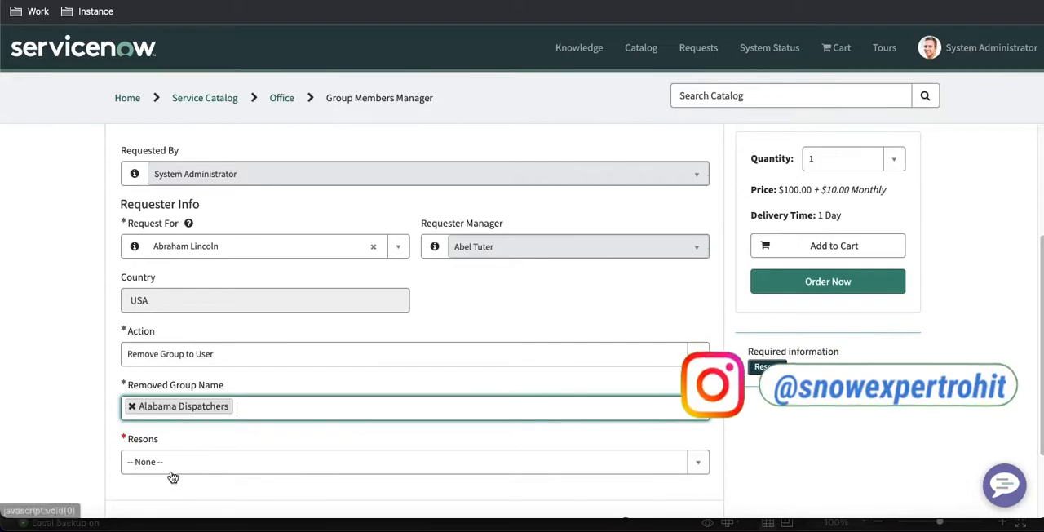
pyautogui.click(171, 463)
pyautogui.click(161, 420)
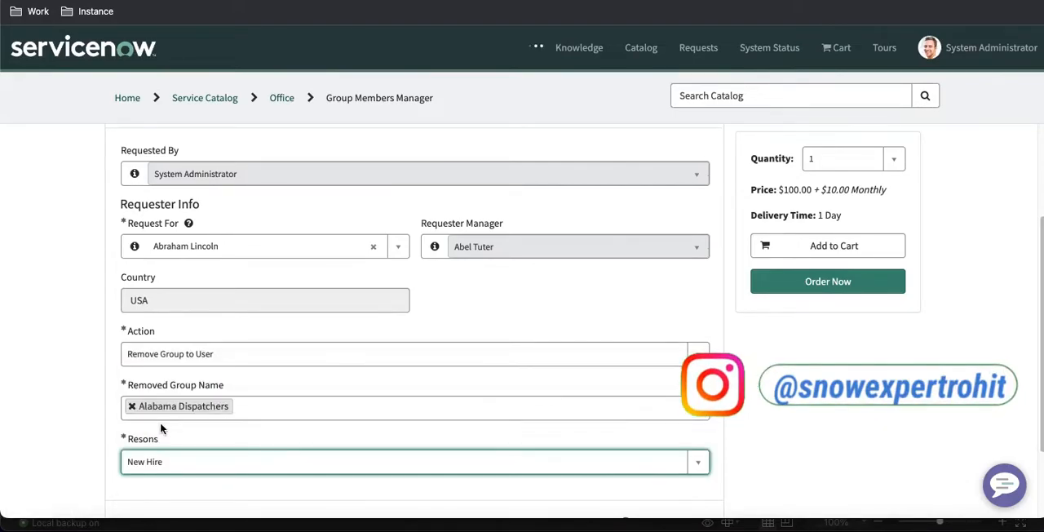
pyautogui.scroll(-1, 366, 373)
pyautogui.click(777, 291)
pyautogui.click(701, 252)
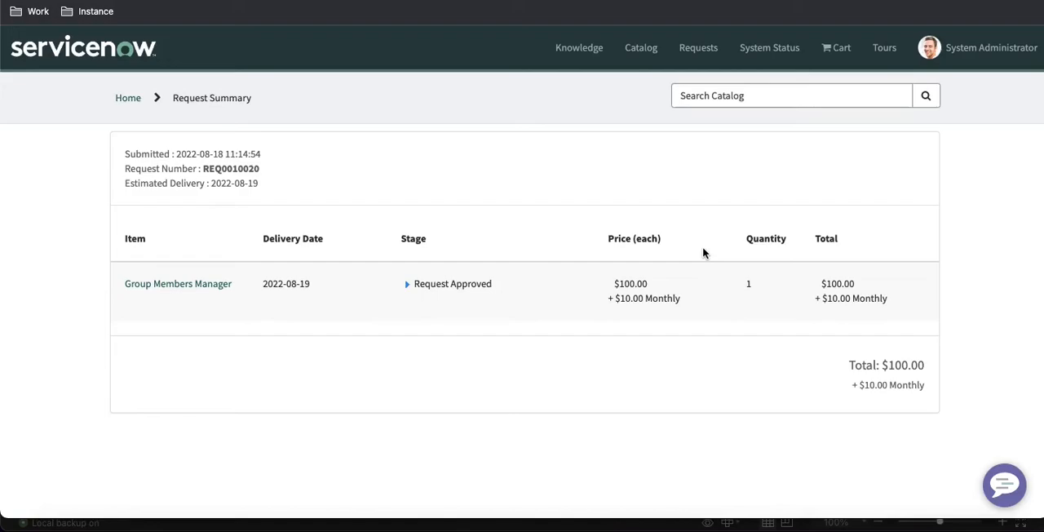
# Step: Copy the new request's number, search the instance for it, and open the request's Group Members Manager requested item
pyautogui.doubleClick(218, 166)
pyautogui.hotkey('ctrl', 'c')
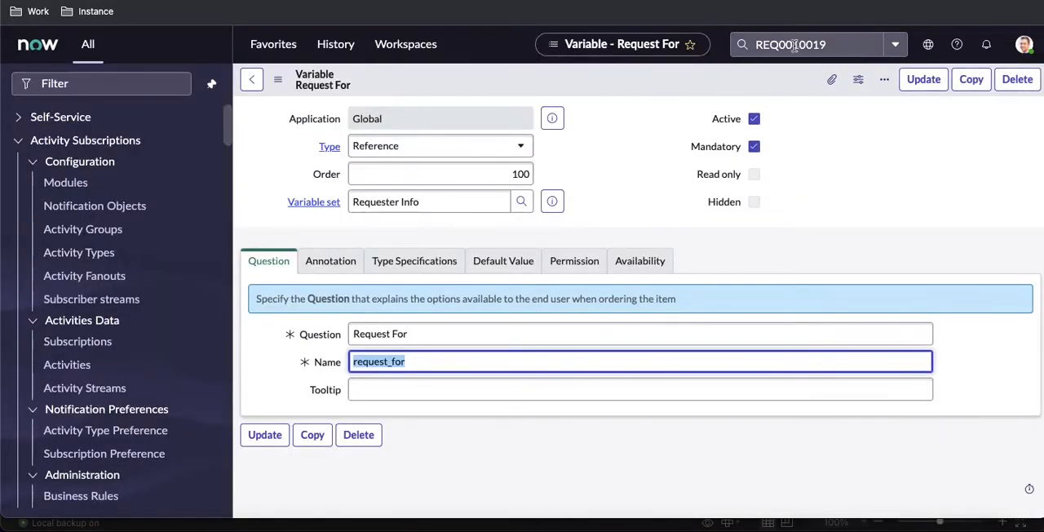
pyautogui.doubleClick(793, 47)
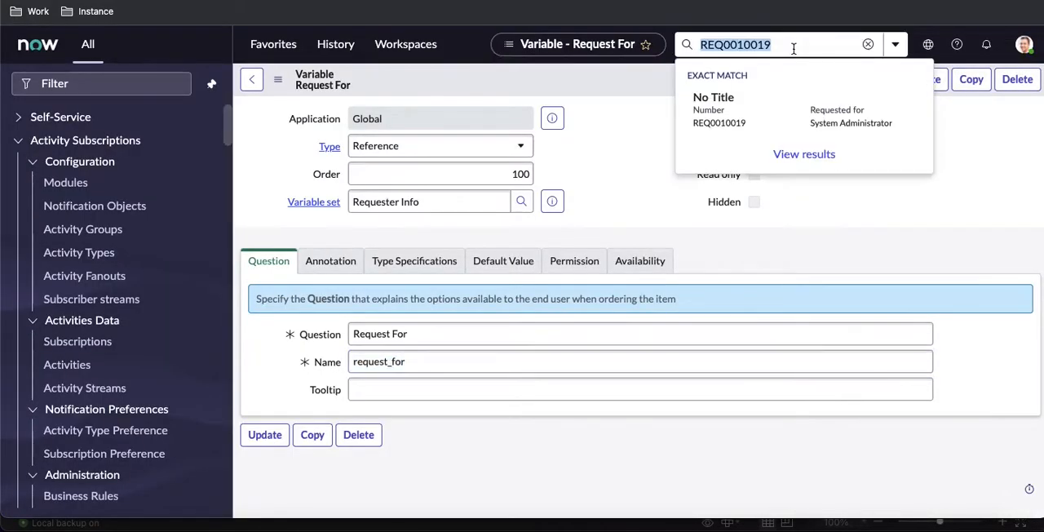
pyautogui.hotkey('ctrl', 'v')
pyautogui.press('Return')
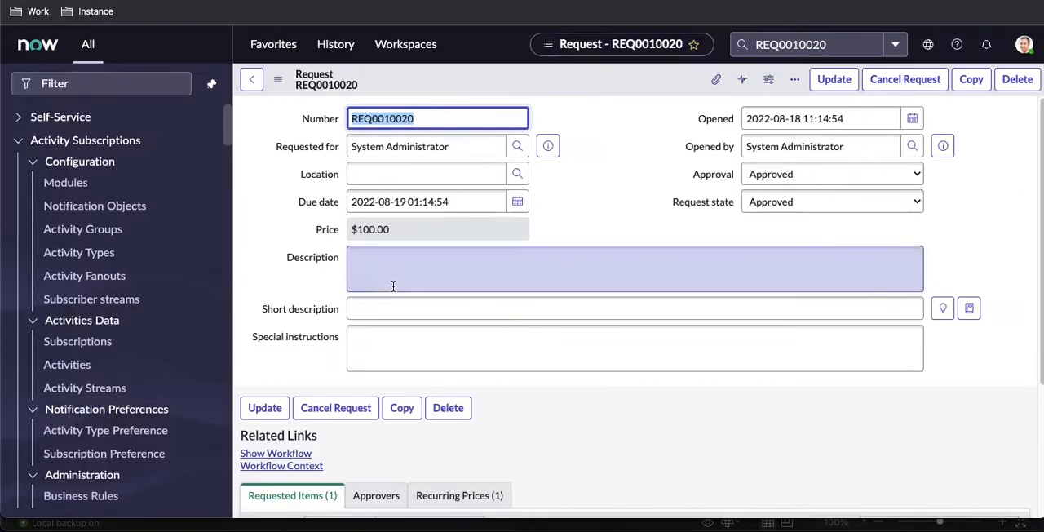
pyautogui.scroll(-3, 391, 285)
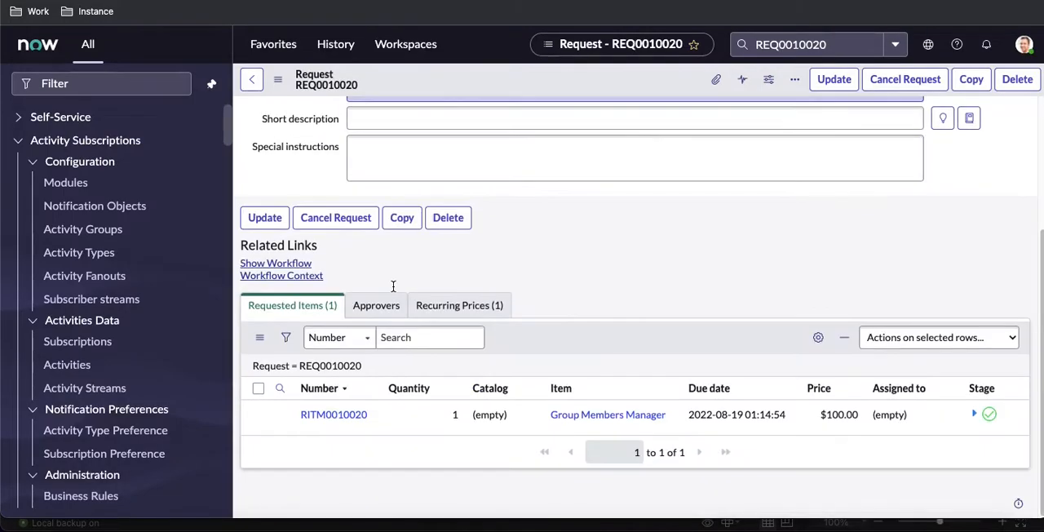
pyautogui.click(329, 416)
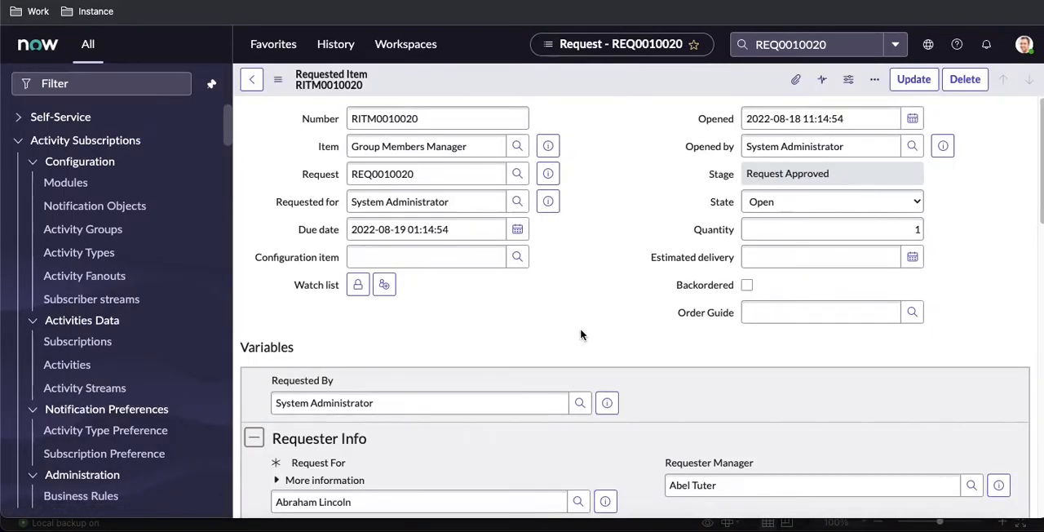
# Step: Approve the pending manager approval in the requested item's approvers list
pyautogui.scroll(-10, 581, 334)
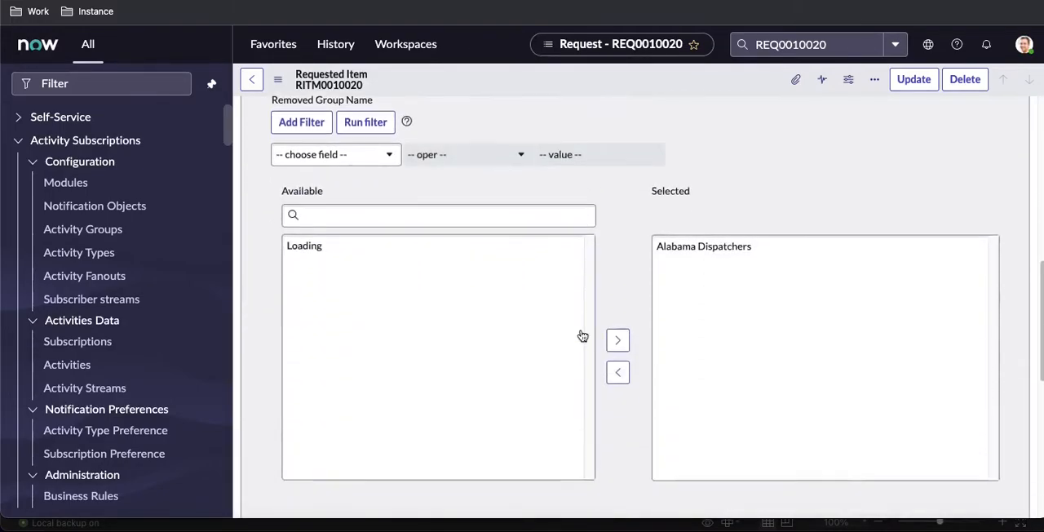
pyautogui.scroll(-10, 580, 335)
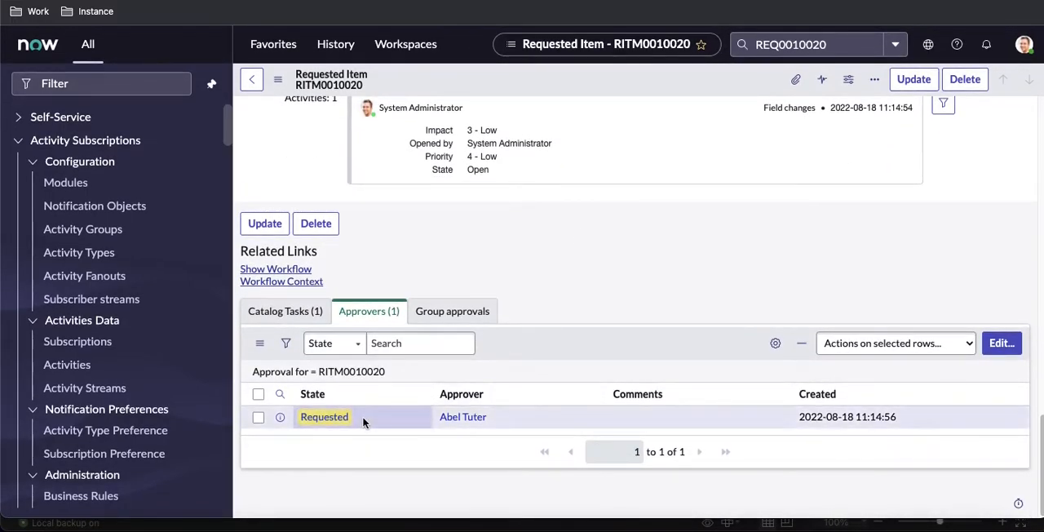
pyautogui.rightClick(374, 408)
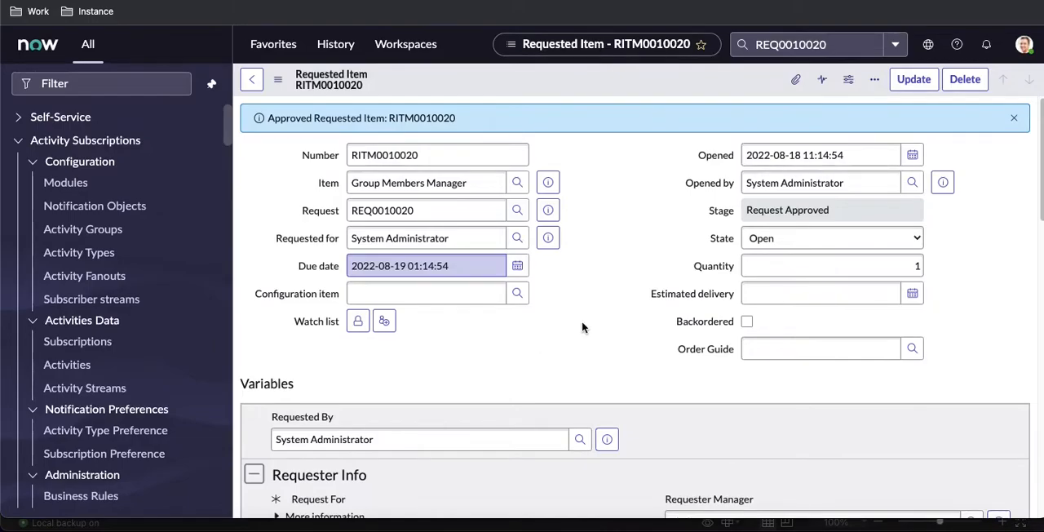
# Step: Show the requested item's workflow, and close its Catalog Task for AD Varification
pyautogui.scroll(-15, 582, 326)
pyautogui.click(275, 359)
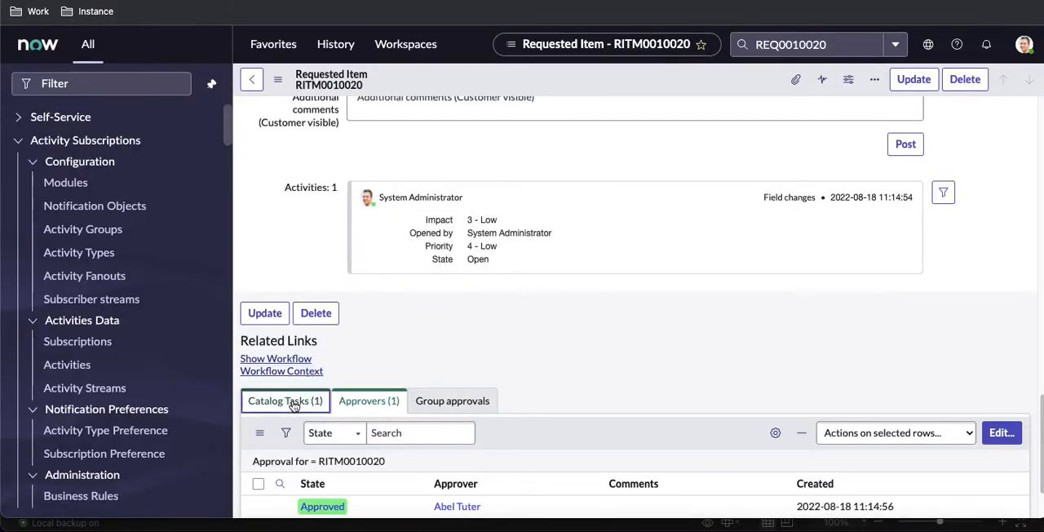
pyautogui.click(293, 403)
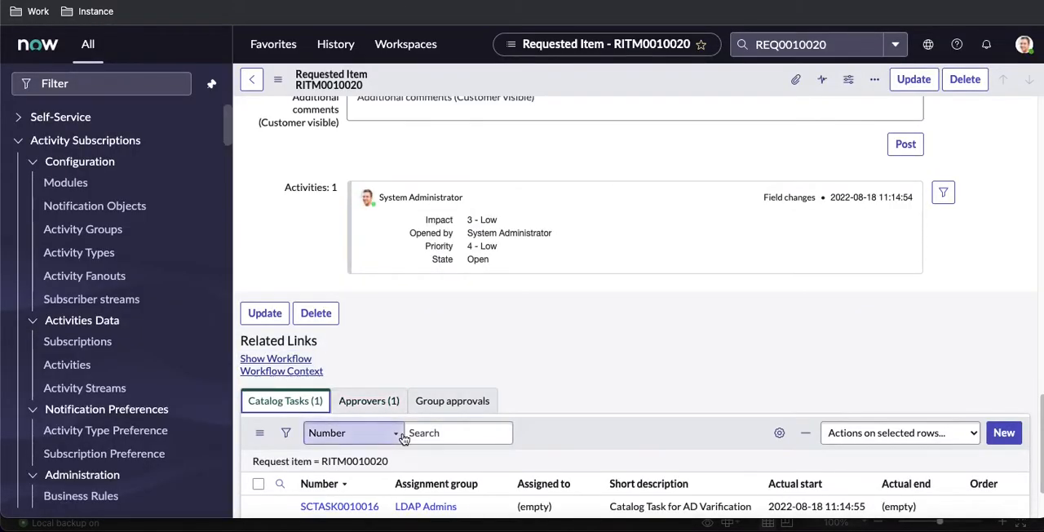
pyautogui.scroll(-1, 372, 425)
pyautogui.click(365, 421)
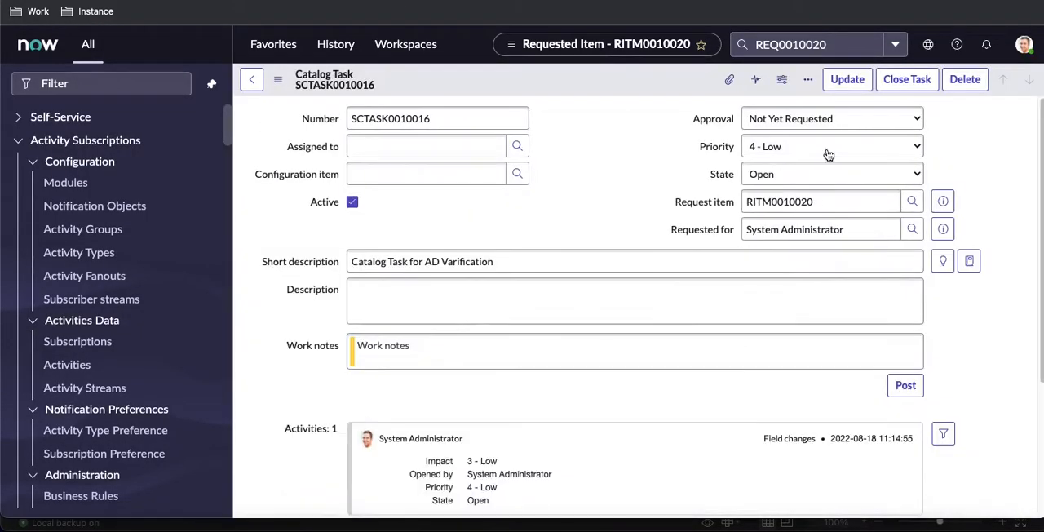
pyautogui.click(924, 84)
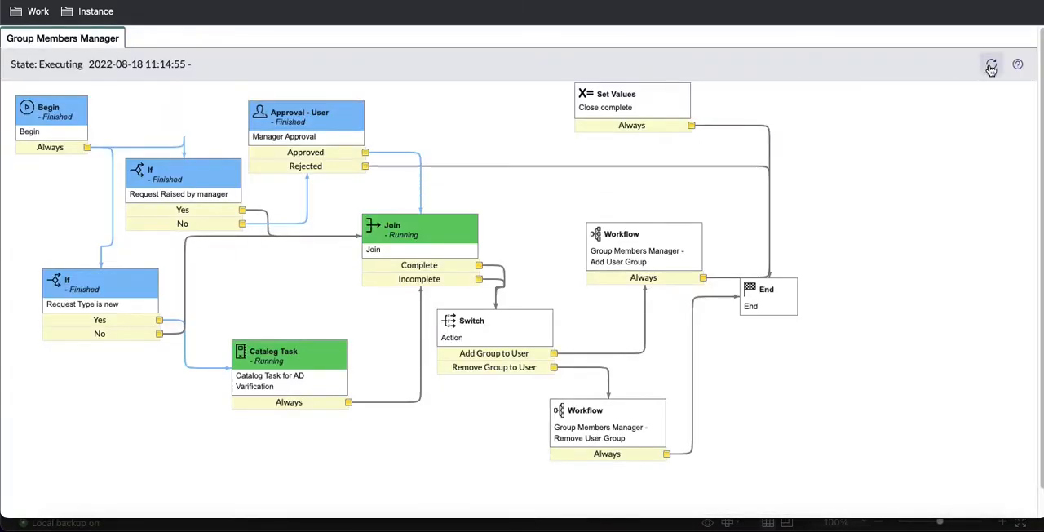
# Step: Refresh the workflow diagram, view the Remove User Group subflow, and refresh the Alabama Dispatchers group's member list
pyautogui.click(990, 66)
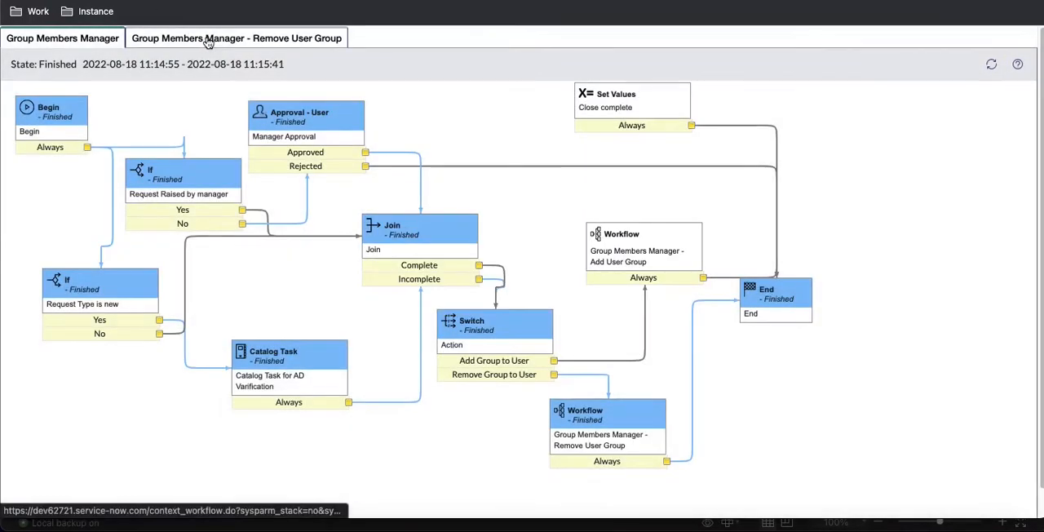
pyautogui.click(210, 38)
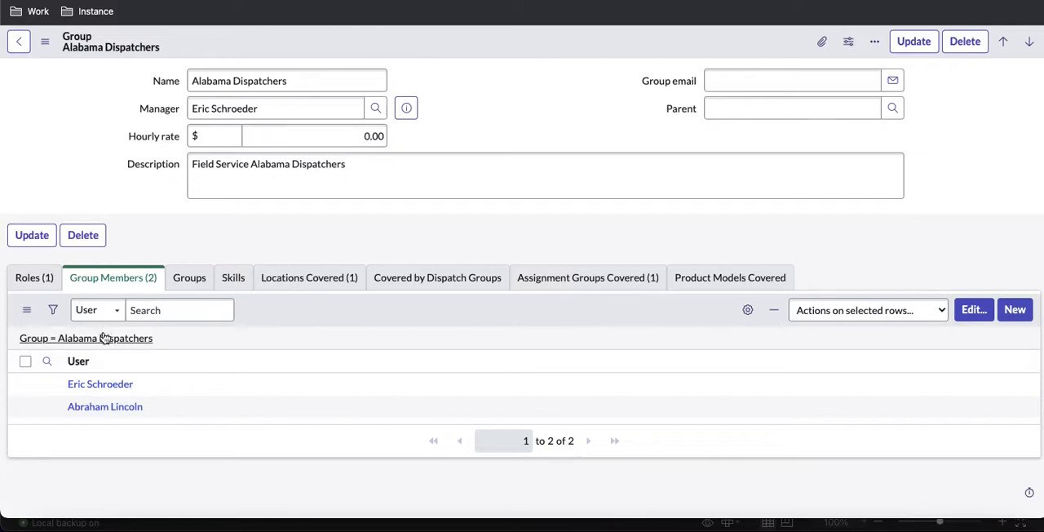
pyautogui.click(106, 341)
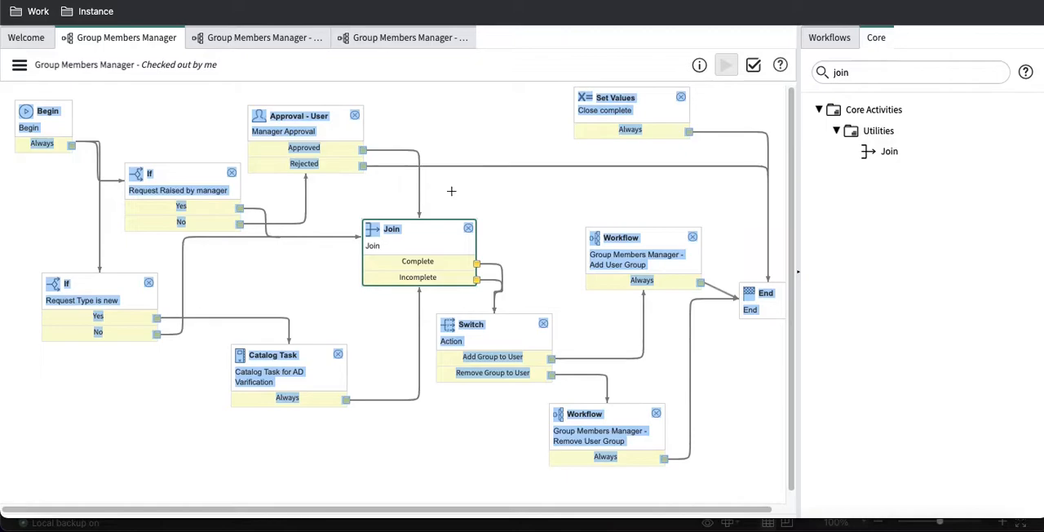
# Step: Add a Set Values activity named Close complete with stage Completed to the Group Members Manager - Remove User Group workflow
pyautogui.click(377, 38)
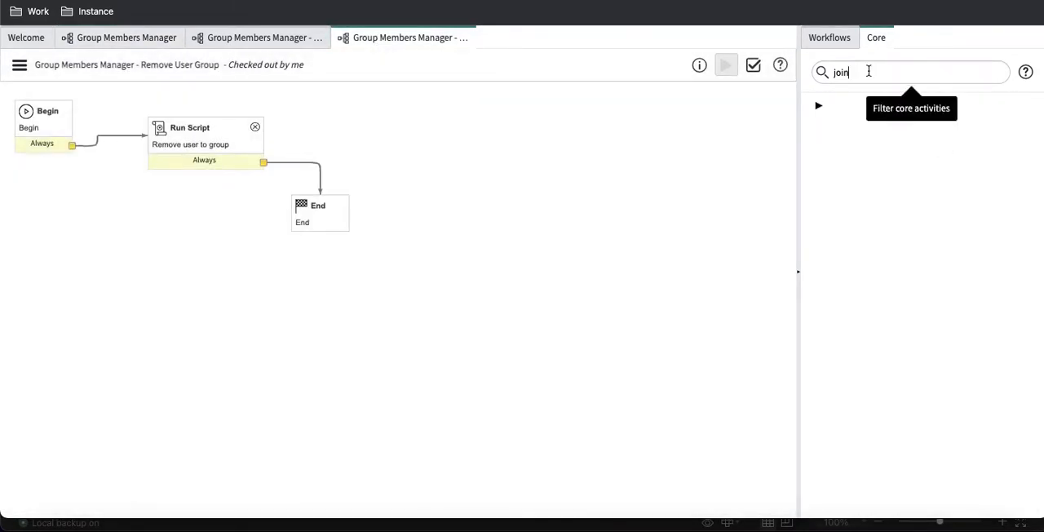
pyautogui.doubleClick(869, 72)
pyautogui.write('set')
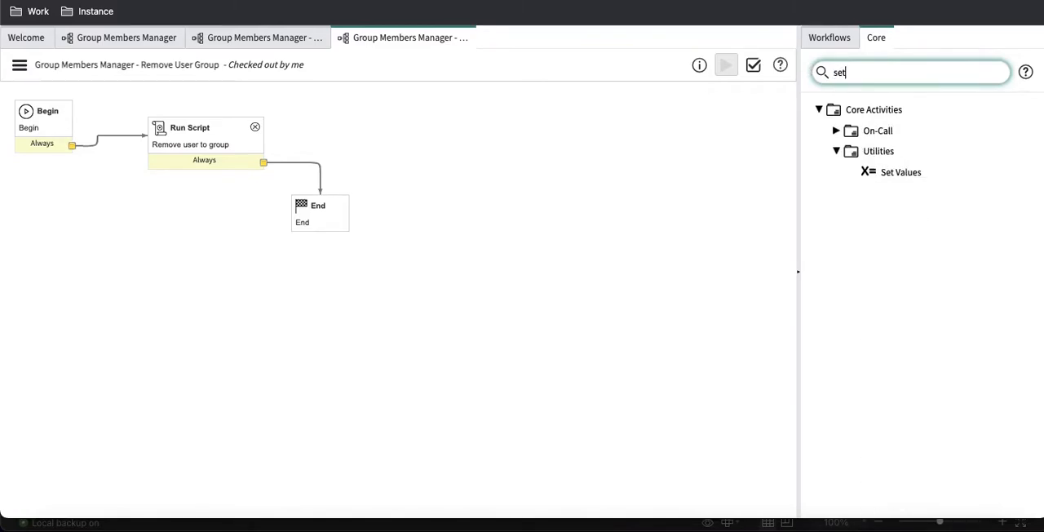
pyautogui.moveTo(901, 173); pyautogui.dragTo(547, 194)
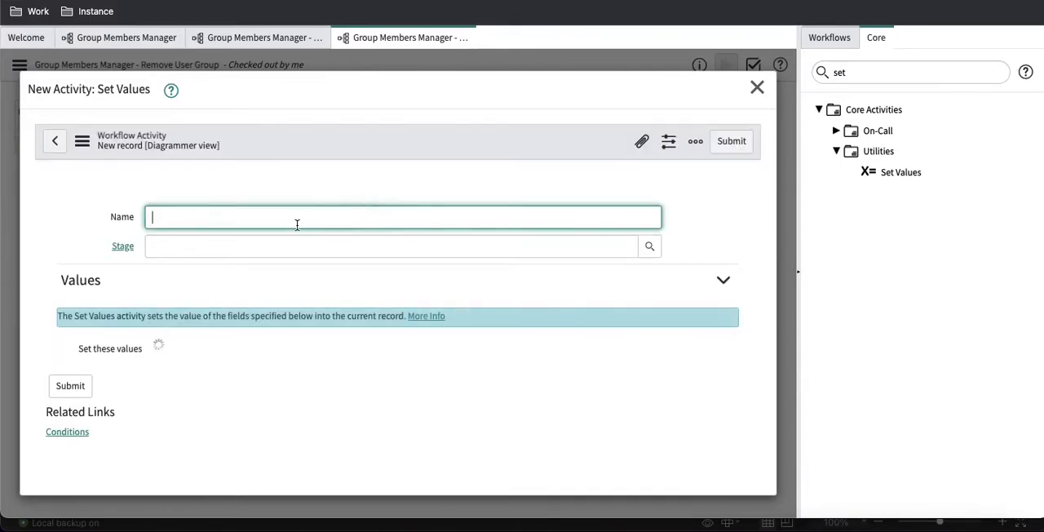
pyautogui.write('Close complete')
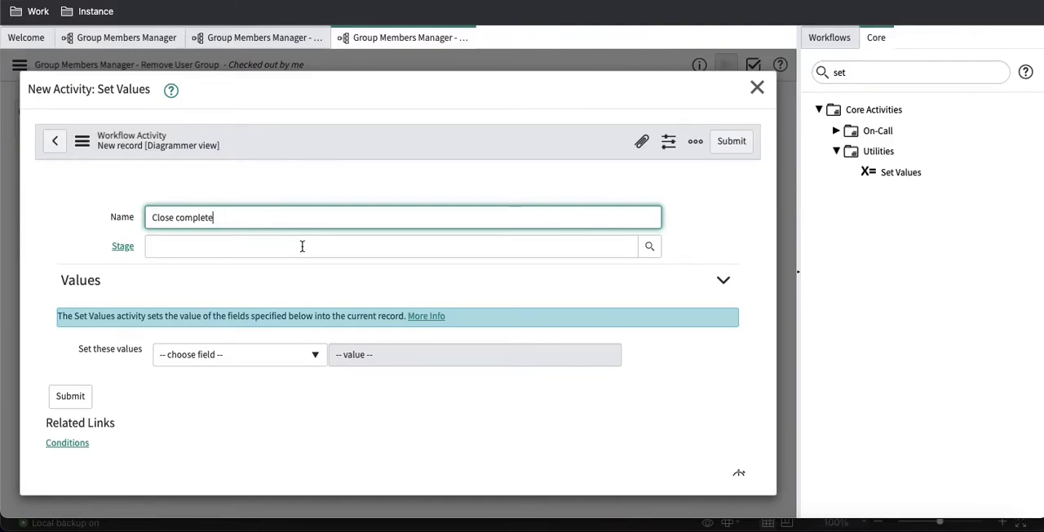
pyautogui.click(302, 245)
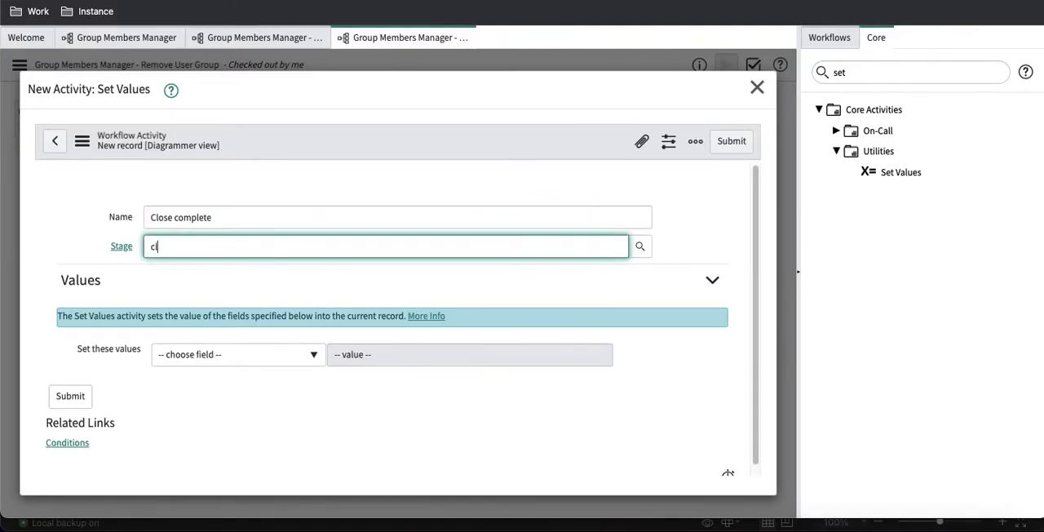
pyautogui.write('com')
pyautogui.click(221, 265)
# Step: Have the Close complete activity set State to Closed Complete, and submit the activity
pyautogui.click(243, 353)
pyautogui.write('state')
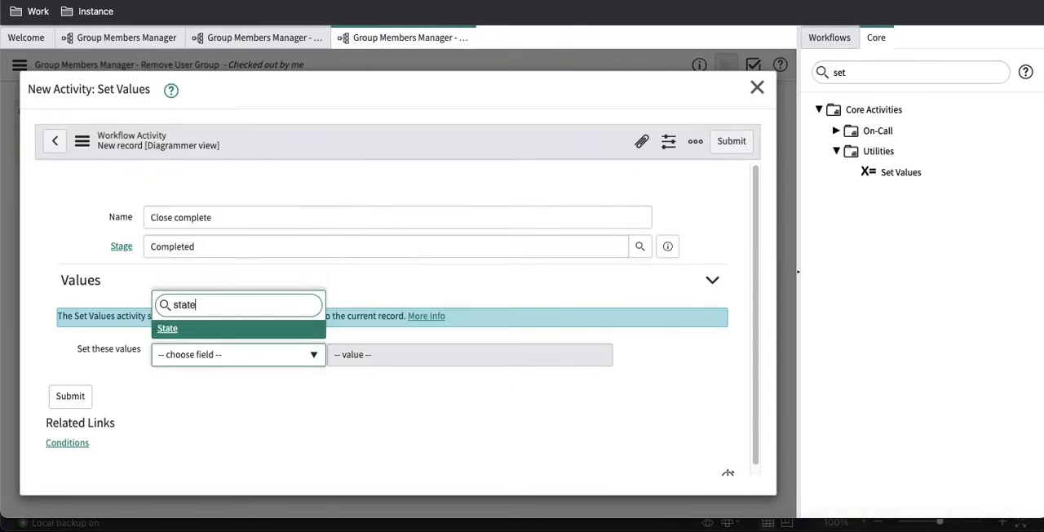
pyautogui.click(210, 331)
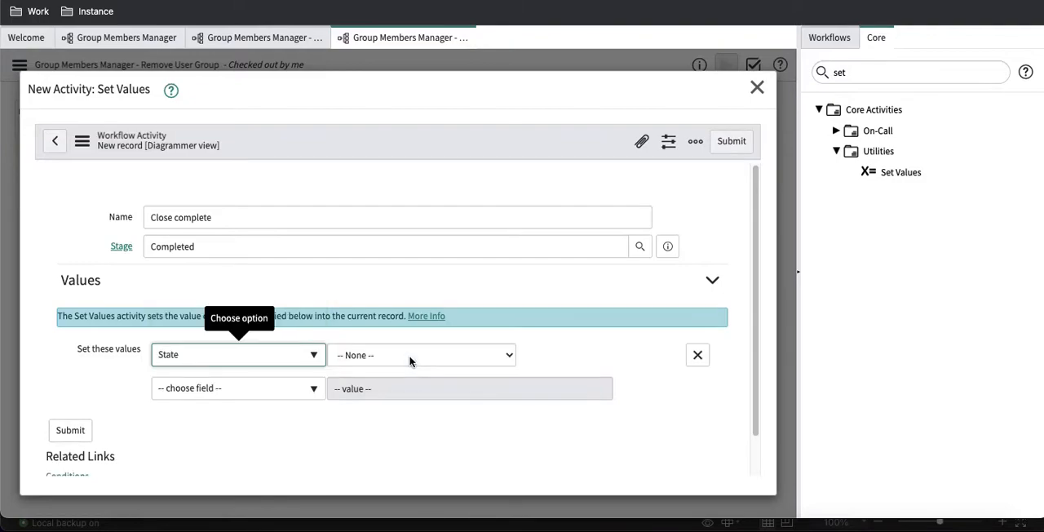
pyautogui.click(409, 356)
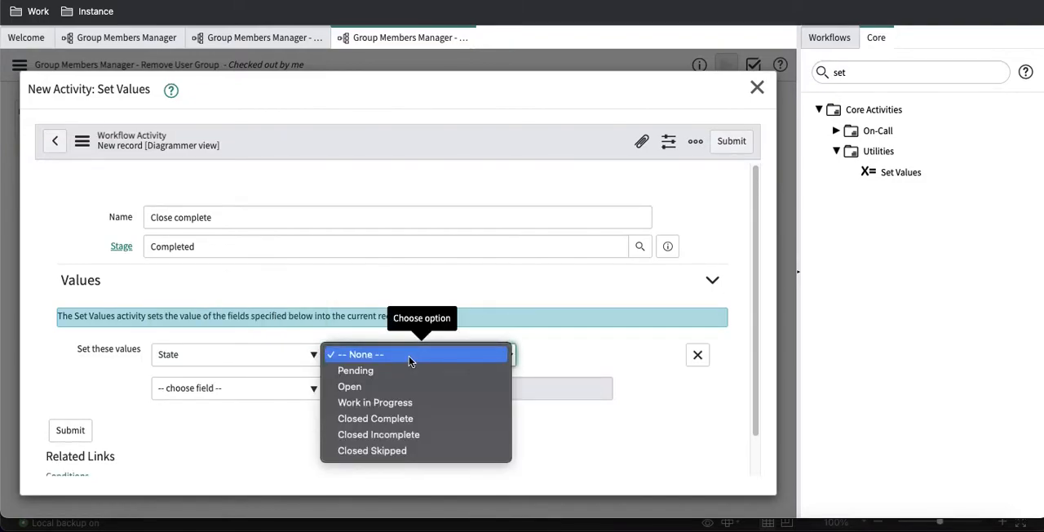
pyautogui.click(371, 418)
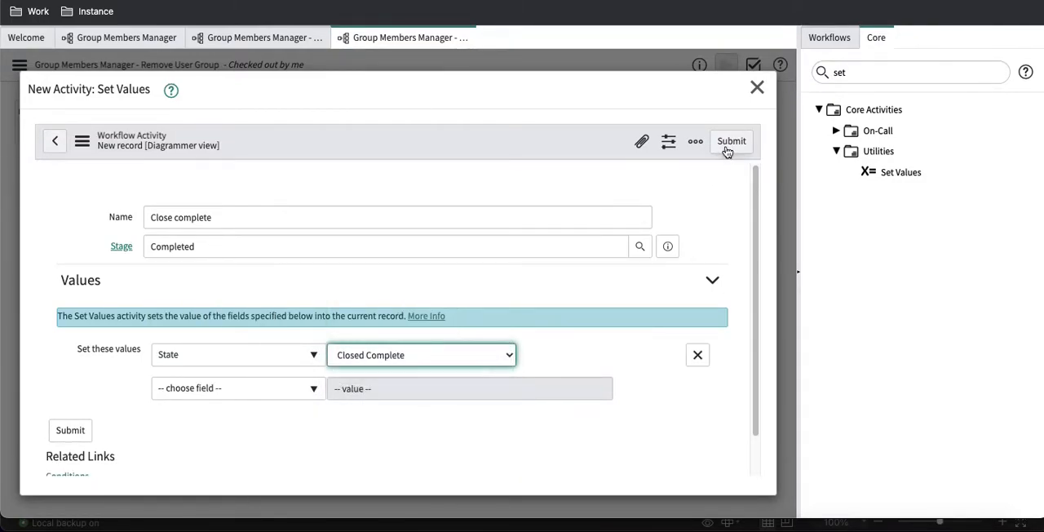
pyautogui.click(726, 149)
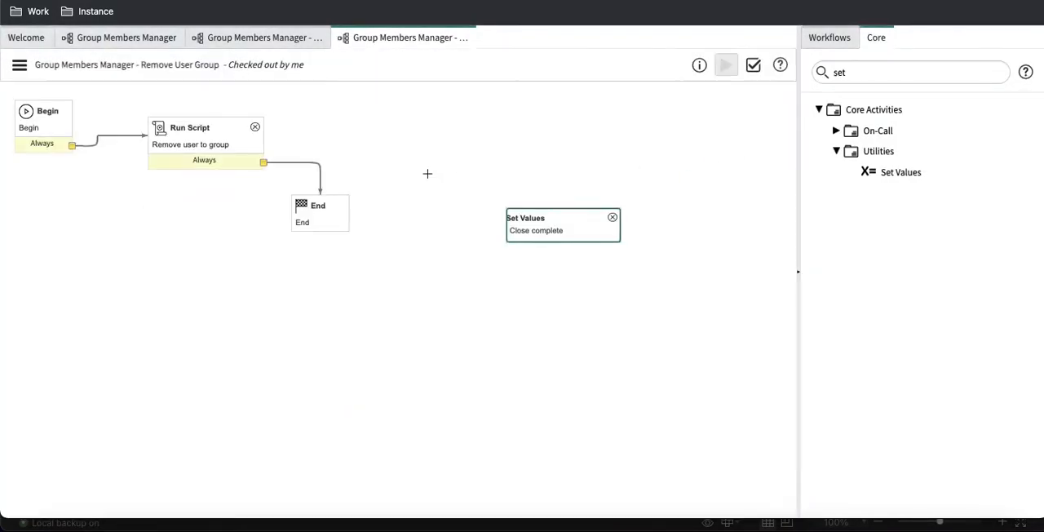
# Step: Replace the Run Script to End connection by routing Run Script through Set Values to End, and switch to the neighbouring Group Members Manager subflow
pyautogui.moveTo(543, 214); pyautogui.dragTo(401, 133)
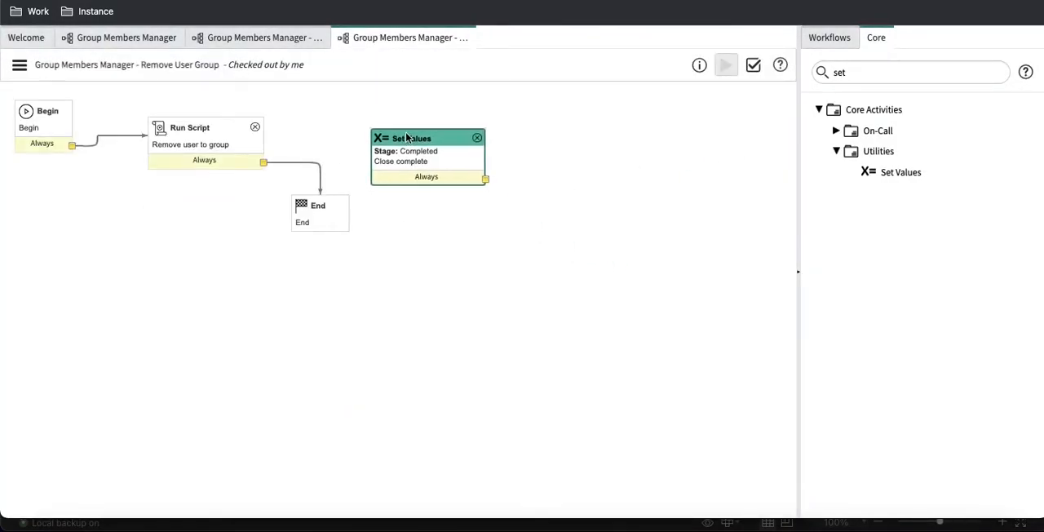
pyautogui.click(310, 163)
pyautogui.press('Delete')
pyautogui.moveTo(264, 162); pyautogui.dragTo(374, 152)
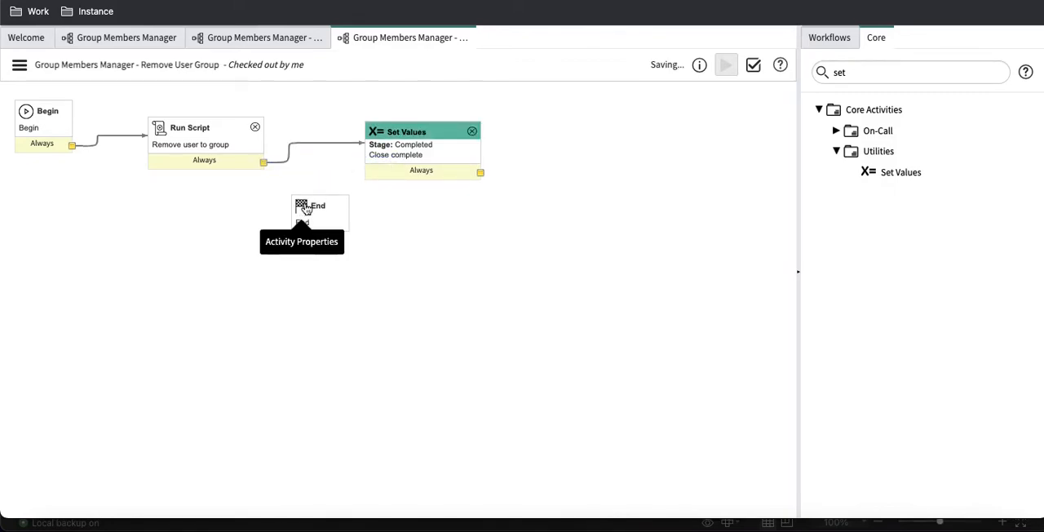
pyautogui.moveTo(319, 205); pyautogui.dragTo(479, 254)
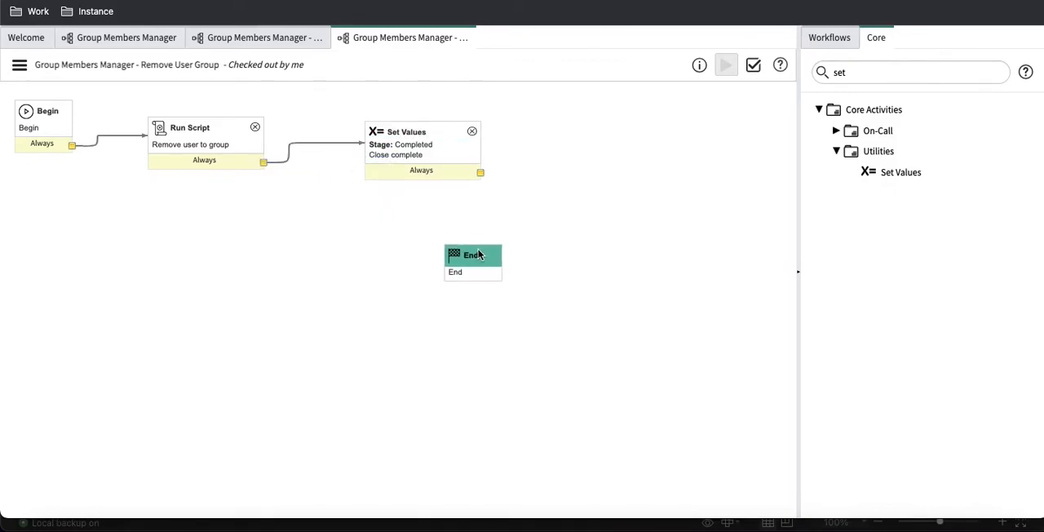
pyautogui.moveTo(480, 172); pyautogui.dragTo(482, 273)
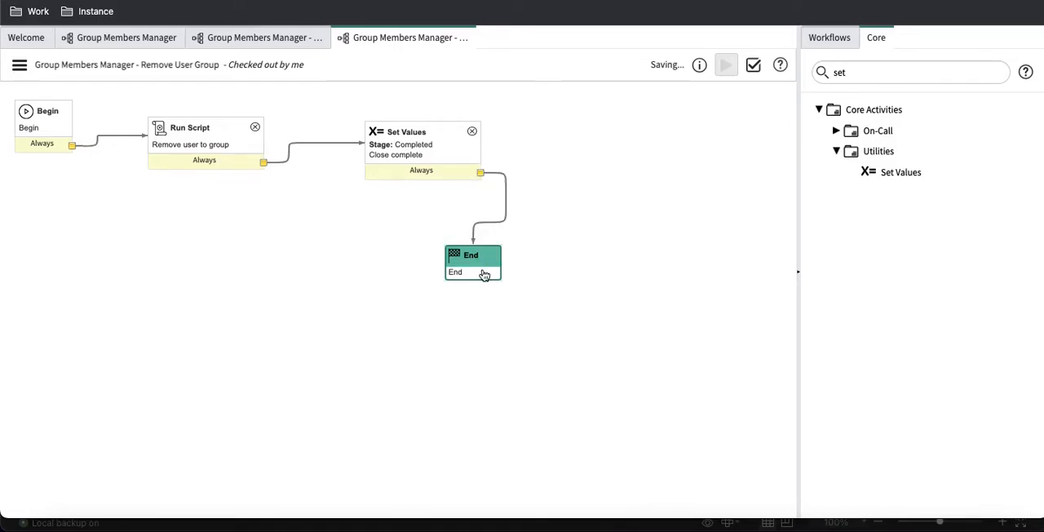
pyautogui.click(262, 41)
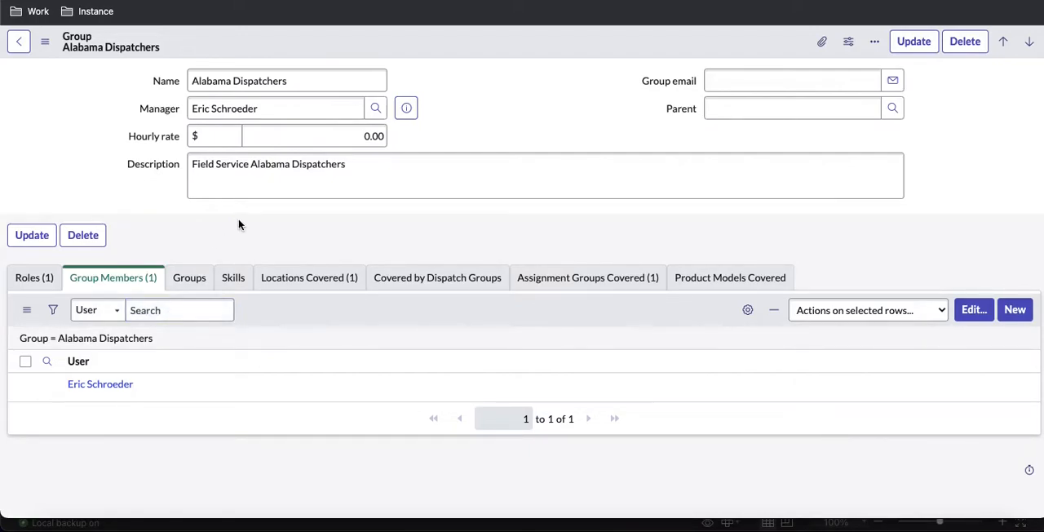
# Step: Add thirteen consecutive users from the collection to the Alabama Dispatchers group's members, and save the list
pyautogui.click(967, 311)
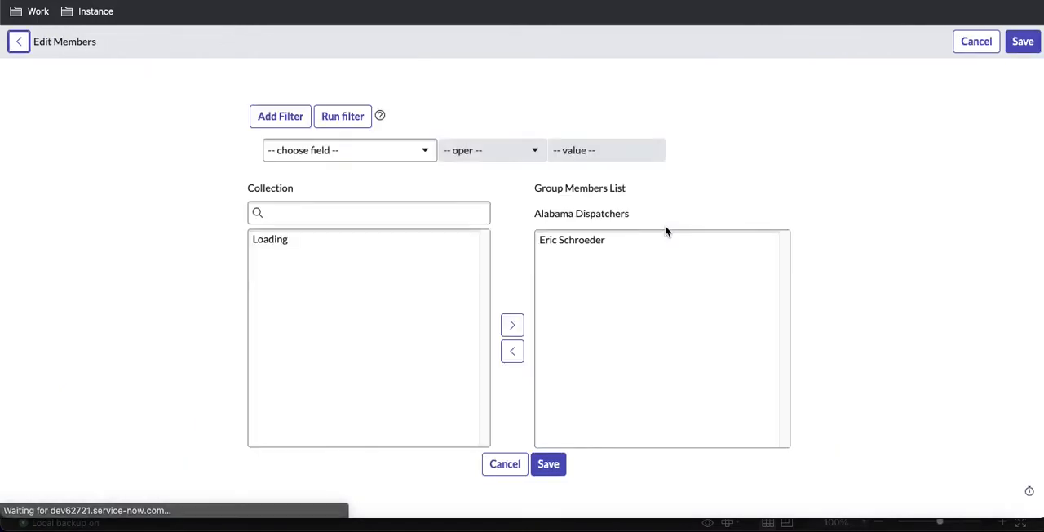
pyautogui.click(272, 280)
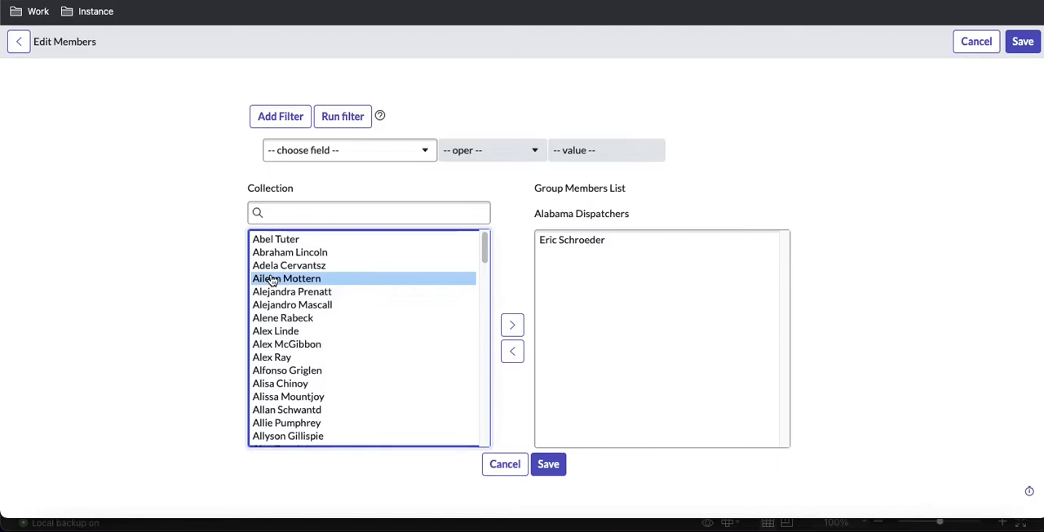
pyautogui.hotkey('shift', 'Down')
pyautogui.hotkey('shift', 'Down')
pyautogui.hotkey('shift', 'Down')
pyautogui.hotkey('shift', 'Down')
pyautogui.hotkey('shift', 'Down')
pyautogui.hotkey('shift', 'Down')
pyautogui.hotkey('shift', 'Down')
pyautogui.hotkey('shift', 'Down')
pyautogui.hotkey('shift', 'Down')
pyautogui.hotkey('shift', 'Down')
pyautogui.hotkey('shift', 'Down')
pyautogui.hotkey('shift', 'Down')
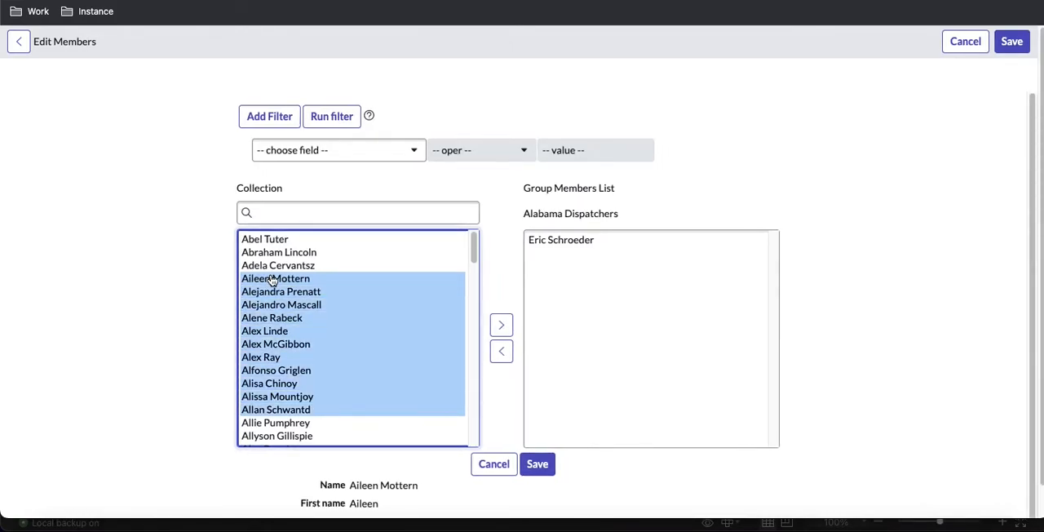
pyautogui.click(502, 325)
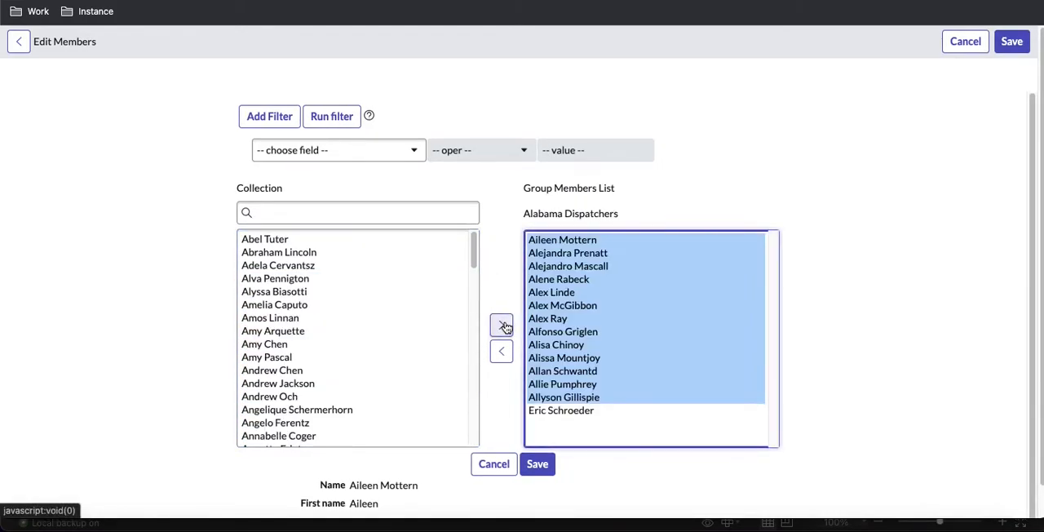
pyautogui.click(538, 464)
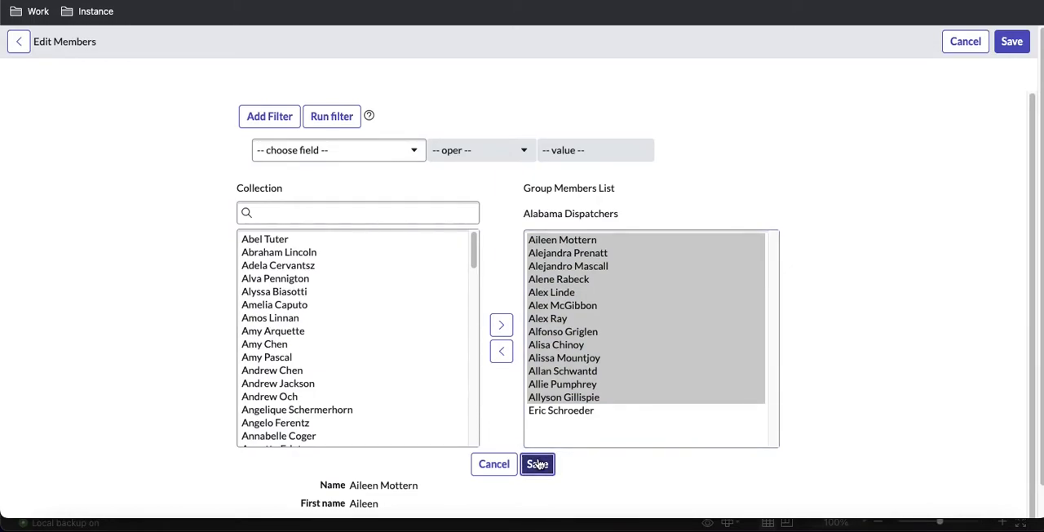
pyautogui.click(537, 464)
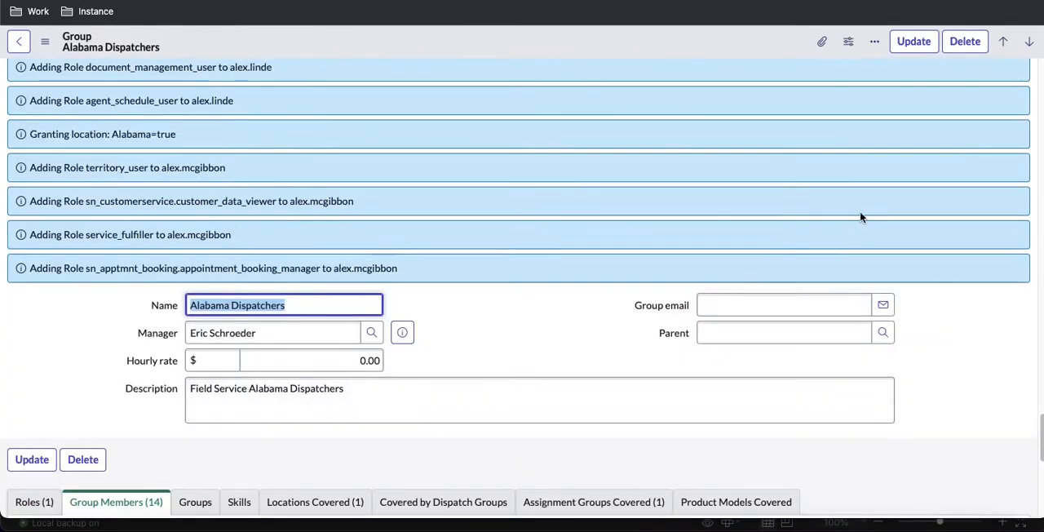
# Step: Dismiss the role-assignment messages on the Alabama Dispatchers group, and review its member list
pyautogui.scroll(10, 859, 217)
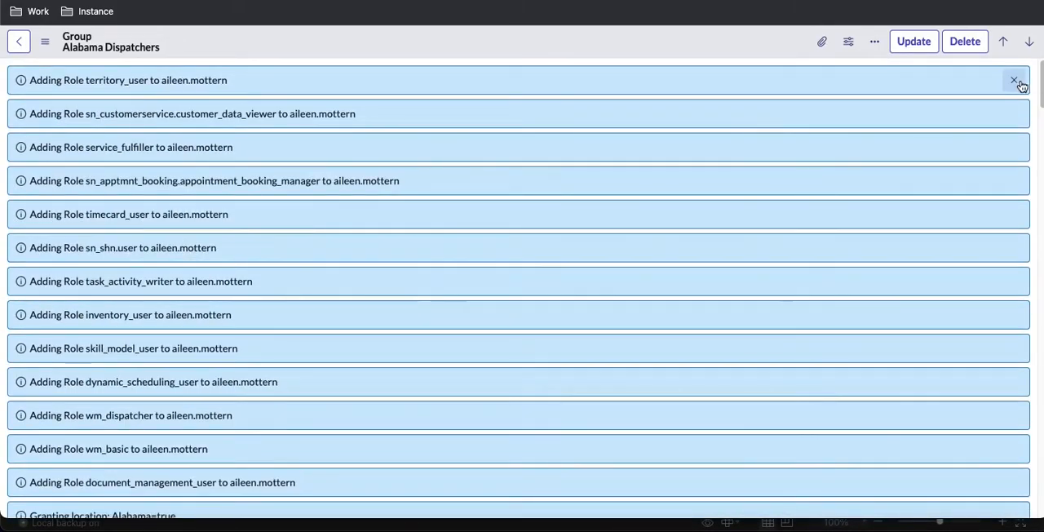
pyautogui.click(1016, 83)
pyautogui.scroll(-3, 574, 245)
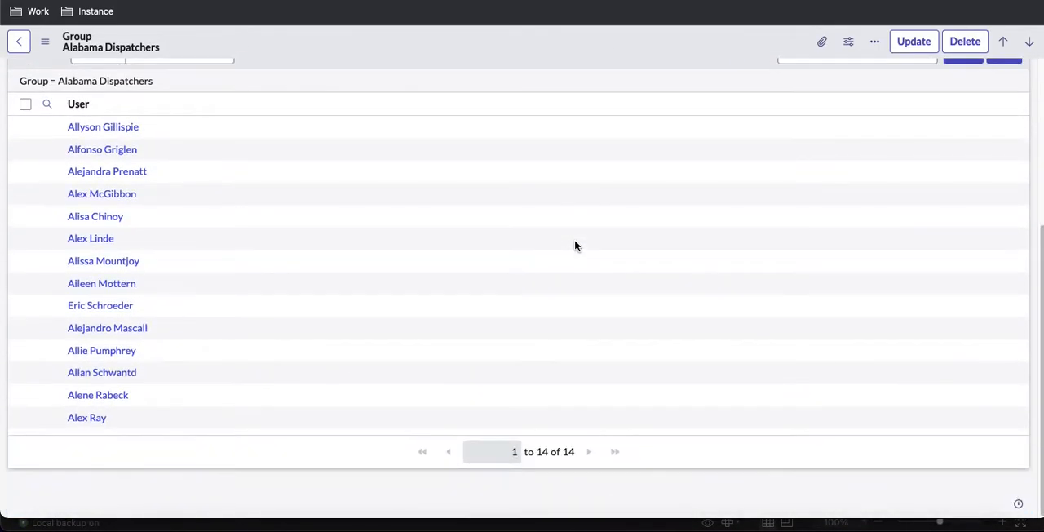
pyautogui.scroll(3, 575, 239)
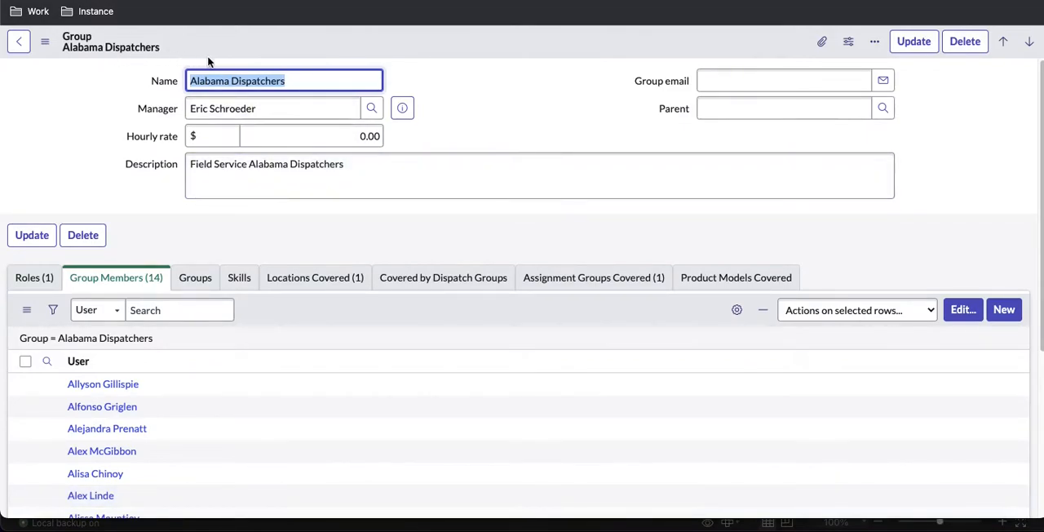
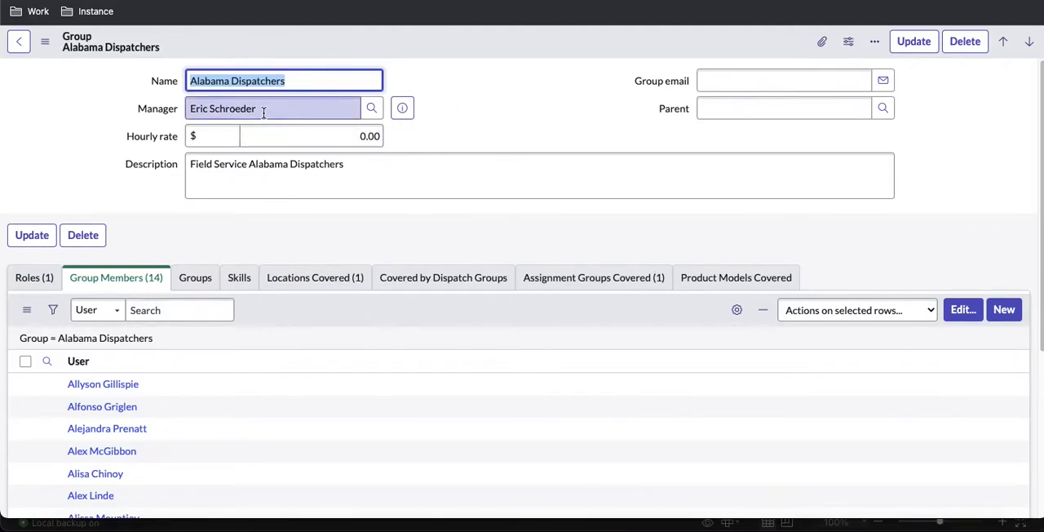
pyautogui.moveTo(264, 112); pyautogui.dragTo(190, 107)
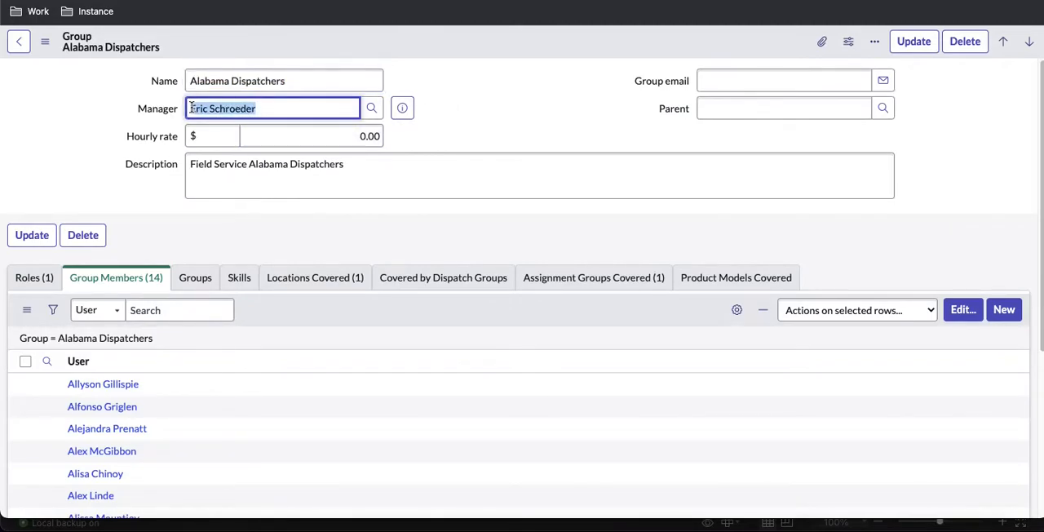
pyautogui.click(91, 340)
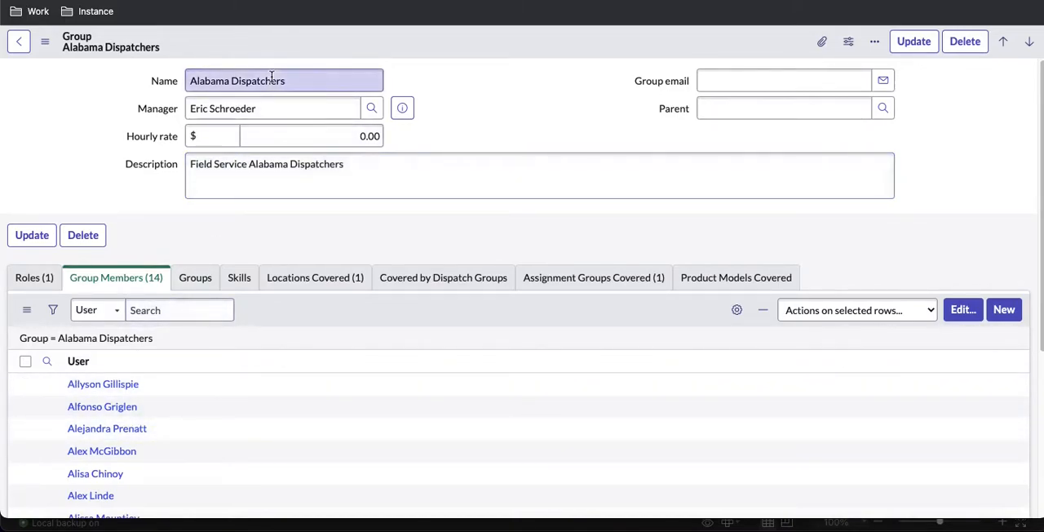
pyautogui.tripleClick(263, 103)
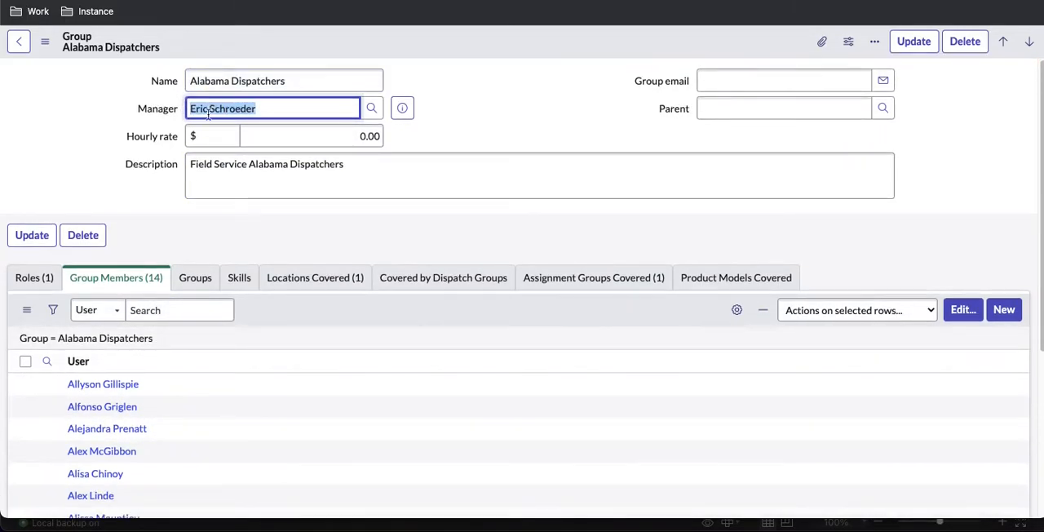
pyautogui.click(569, 110)
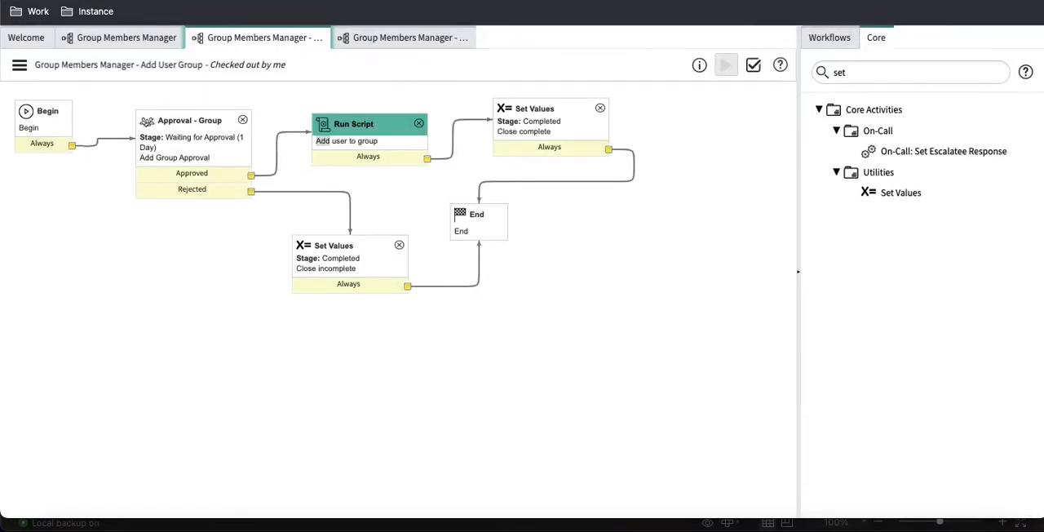
# Step: Add an Approval Coordinator activity named "Add user approval" to the Add User Group workflow, and place it below the existing Approval - Group
pyautogui.click(883, 74)
pyautogui.press('BackSpace')
pyautogui.press('BackSpace')
pyautogui.press('BackSpace')
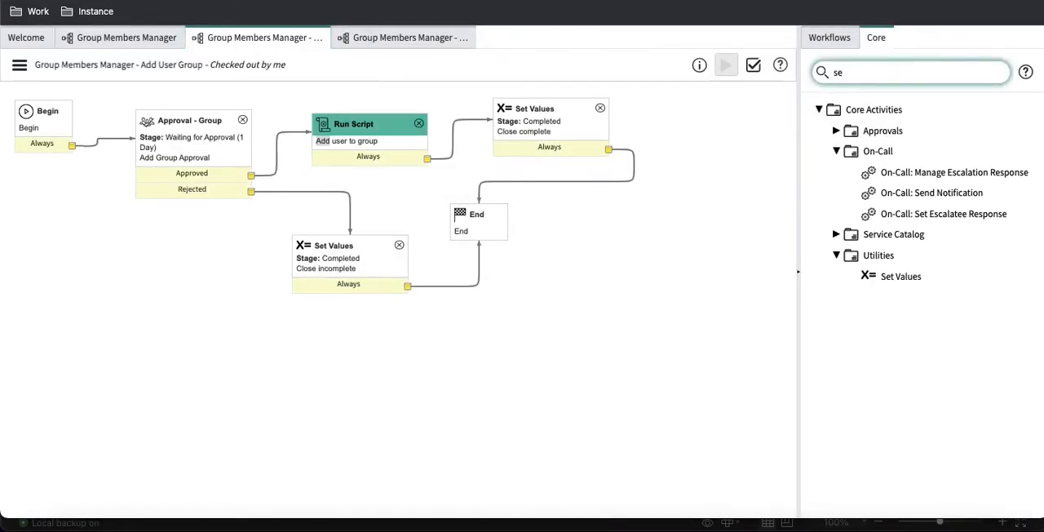
pyautogui.click(837, 130)
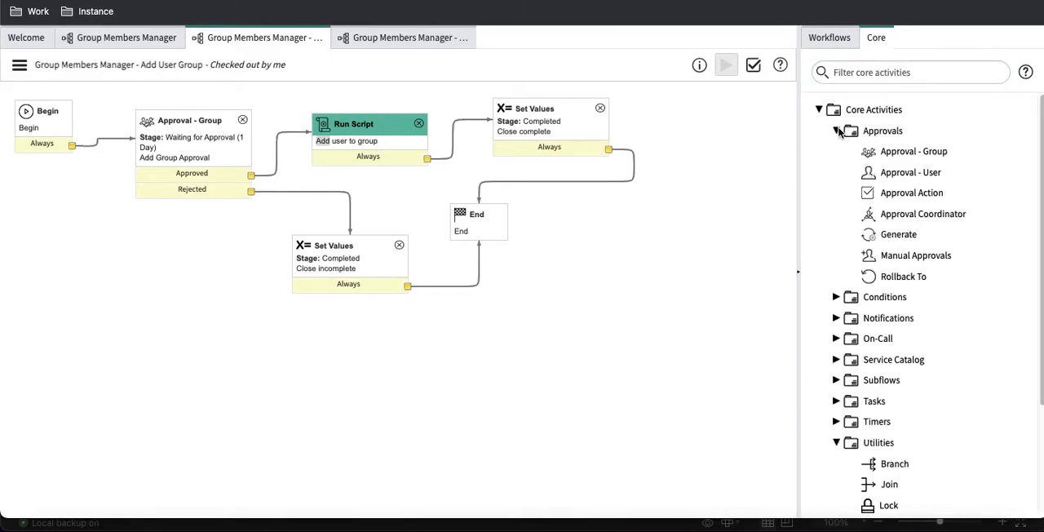
pyautogui.moveTo(911, 214); pyautogui.dragTo(231, 270)
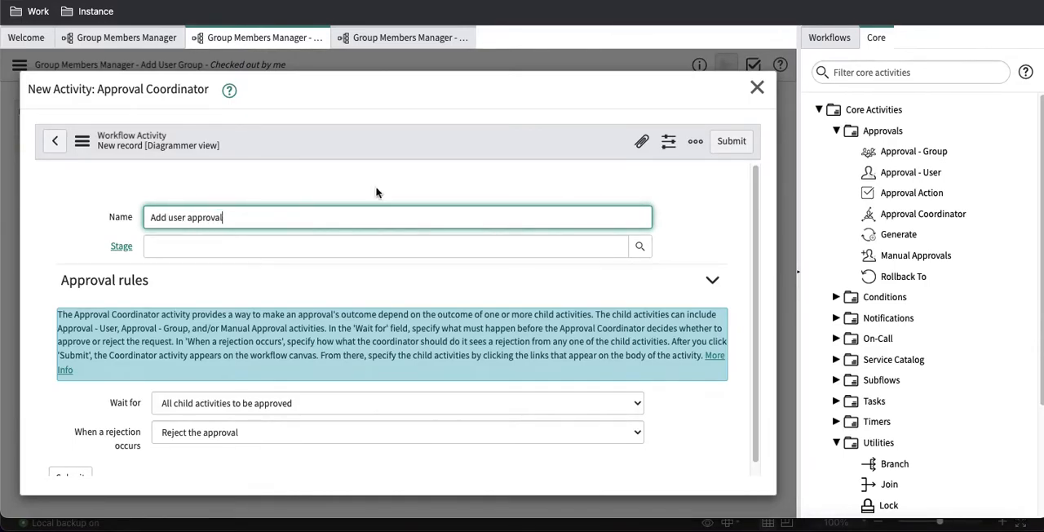
pyautogui.click(740, 149)
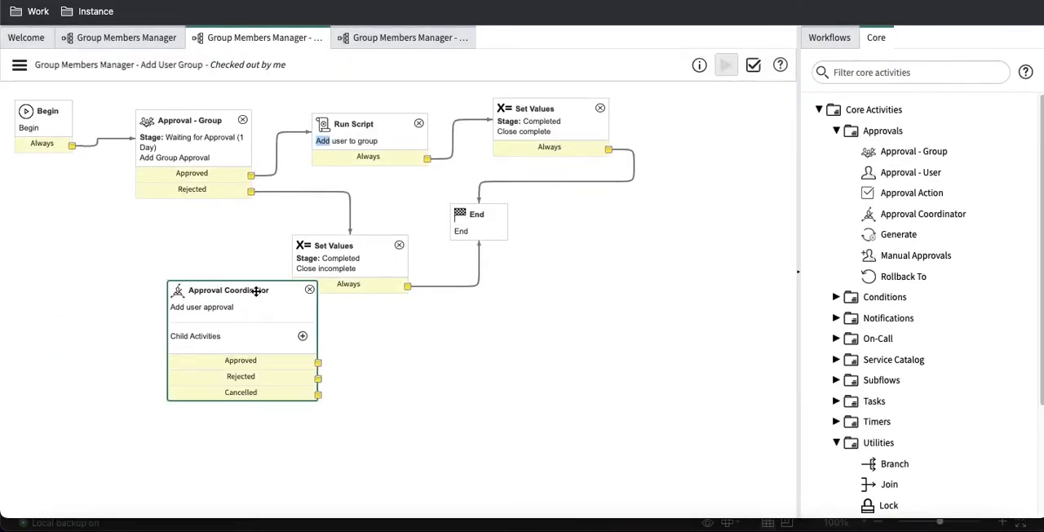
pyautogui.moveTo(247, 290); pyautogui.dragTo(179, 250)
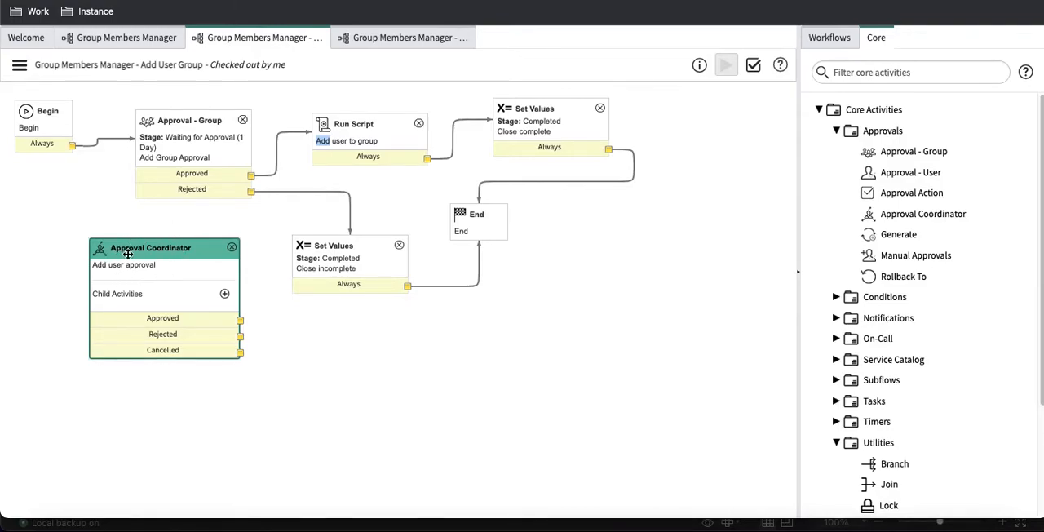
# Step: Review the child activity types and the Wait for options of the Add user approval coordinator, and close its properties without changes
pyautogui.click(223, 294)
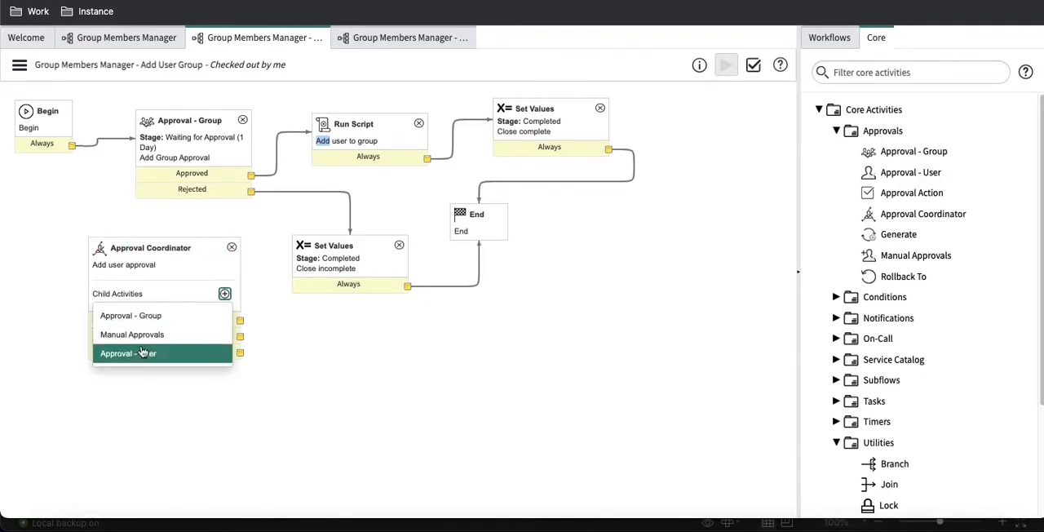
pyautogui.doubleClick(144, 269)
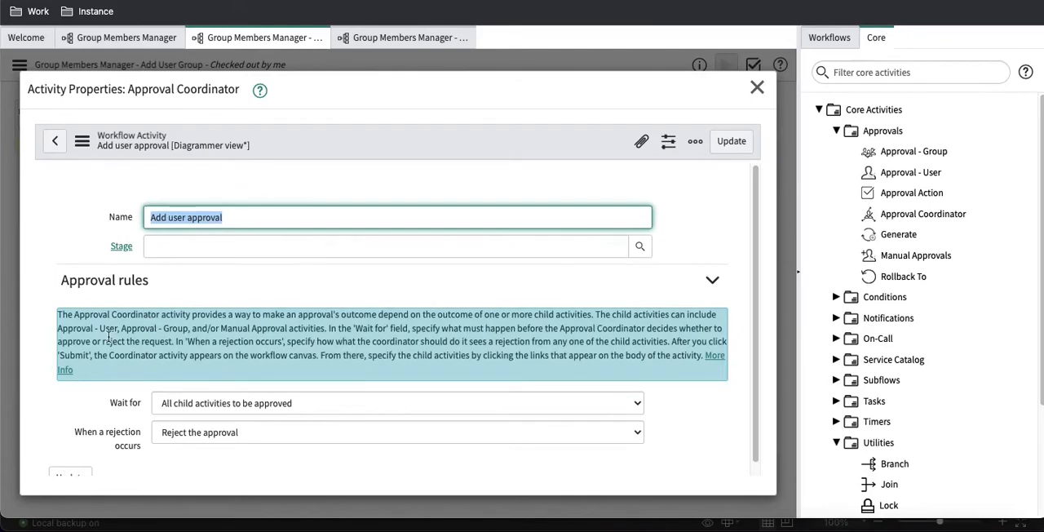
pyautogui.scroll(-1, 109, 337)
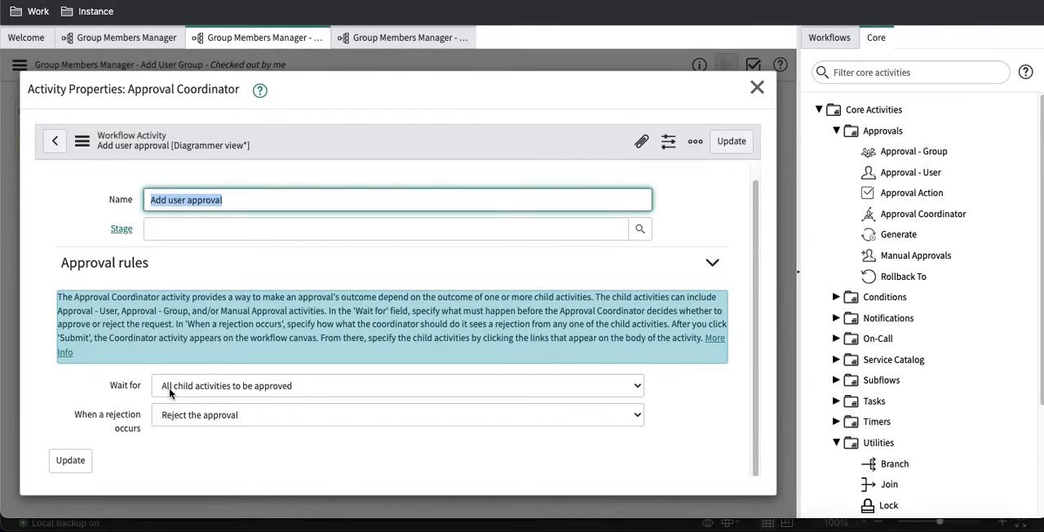
pyautogui.click(197, 388)
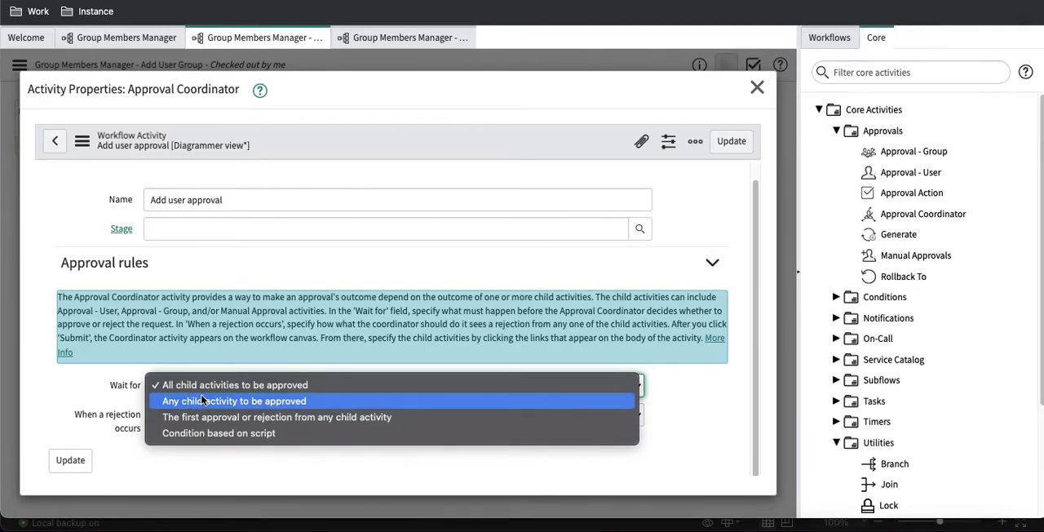
pyautogui.click(134, 385)
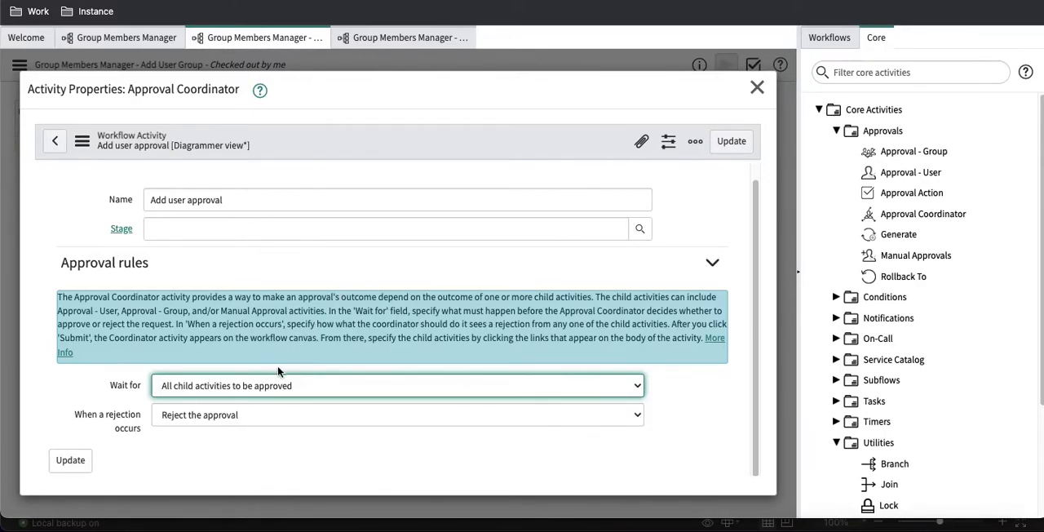
pyautogui.click(756, 87)
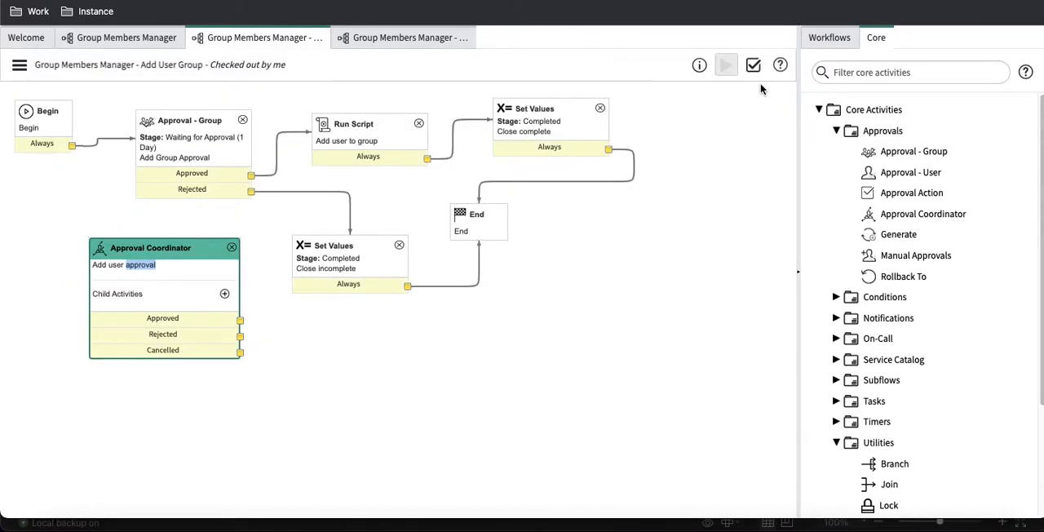
# Step: Replace the Begin connection to Approval - Group with one from Begin to the Approval Coordinator
pyautogui.click(115, 140)
pyautogui.press('Delete')
pyautogui.moveTo(72, 145); pyautogui.dragTo(126, 257)
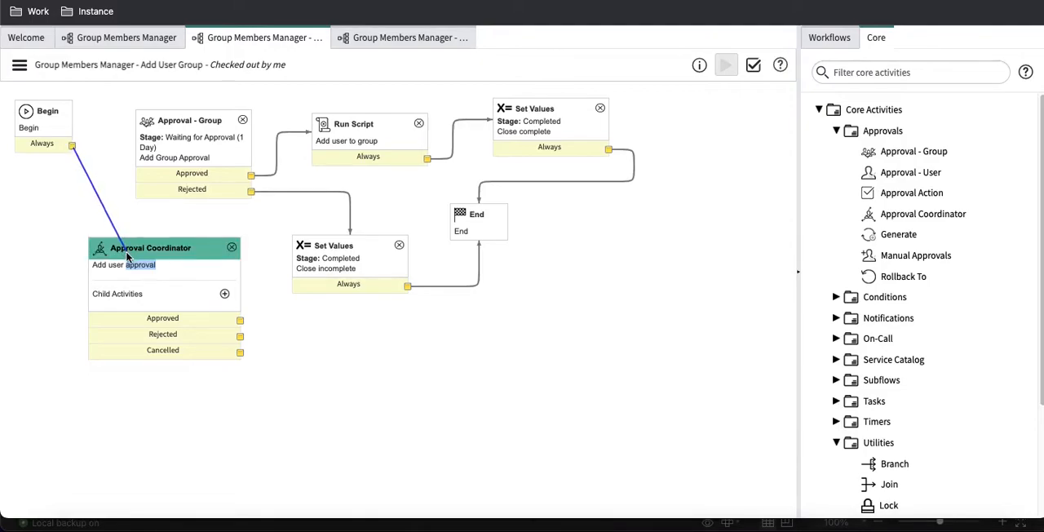
# Step: Delete the Approved and Rejected connections of the old Approval - Group, move it down the canvas, and place the Approval Coordinator below Begin
pyautogui.click(261, 175)
pyautogui.press('Delete')
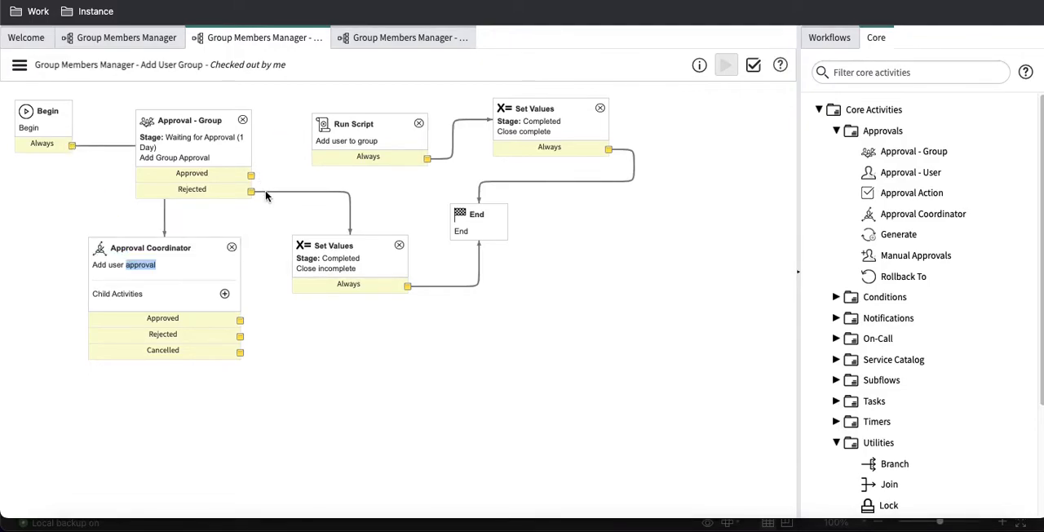
pyautogui.press('Delete')
pyautogui.moveTo(211, 124); pyautogui.dragTo(151, 416)
pyautogui.moveTo(167, 244); pyautogui.dragTo(136, 171)
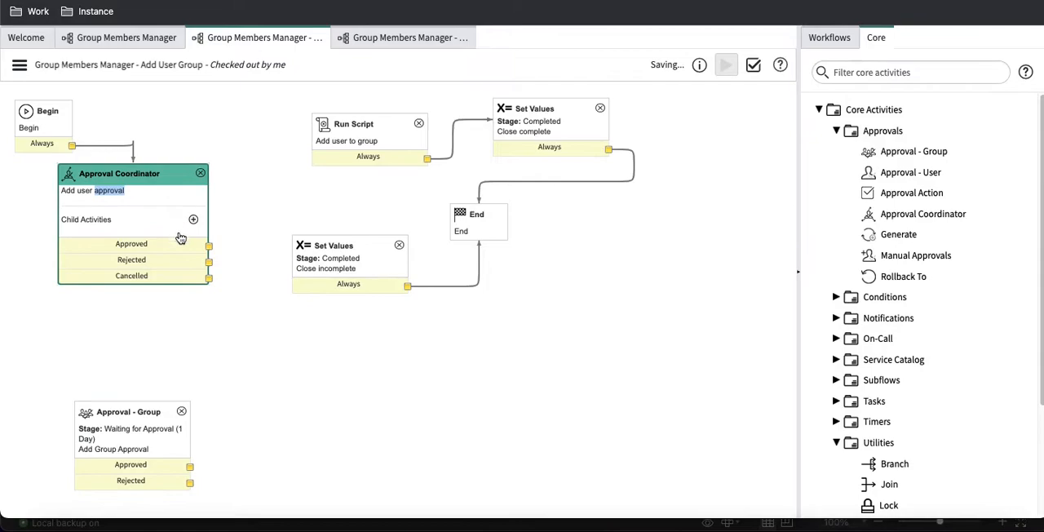
# Step: Connect the coordinator's Approved outcome to Run Script, and its Rejected and Cancelled outcomes to the Close incomplete Set Values activity
pyautogui.moveTo(209, 244); pyautogui.dragTo(319, 134)
pyautogui.moveTo(209, 264); pyautogui.dragTo(310, 259)
pyautogui.moveTo(209, 278); pyautogui.dragTo(323, 272)
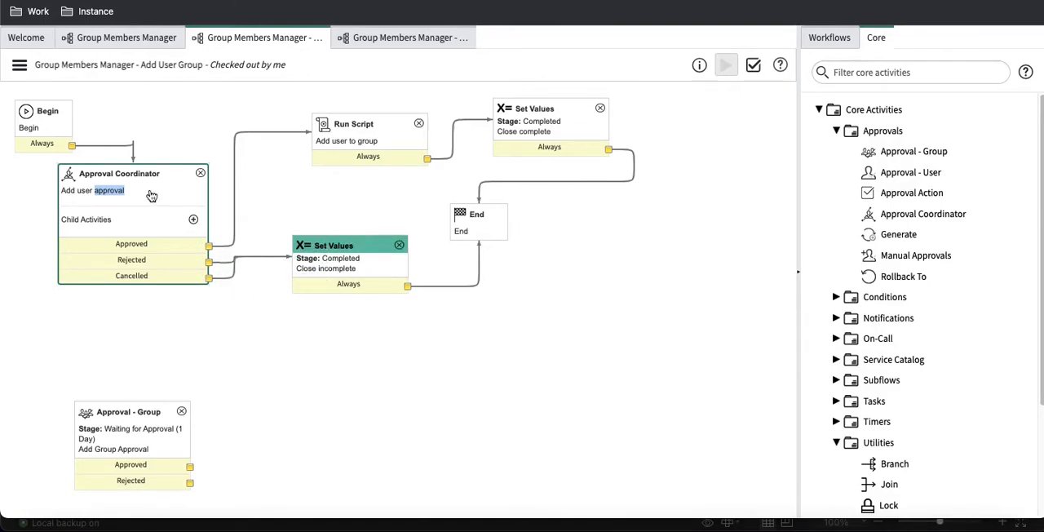
# Step: Add an Approval - Group child activity named "Group memebers approval" to the Approval Coordinator, and submit it
pyautogui.click(191, 221)
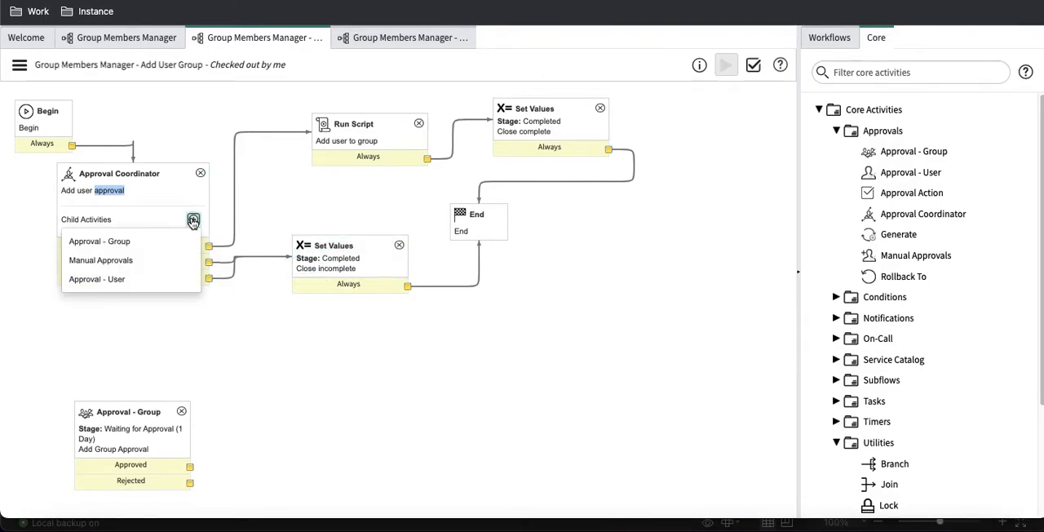
pyautogui.click(148, 243)
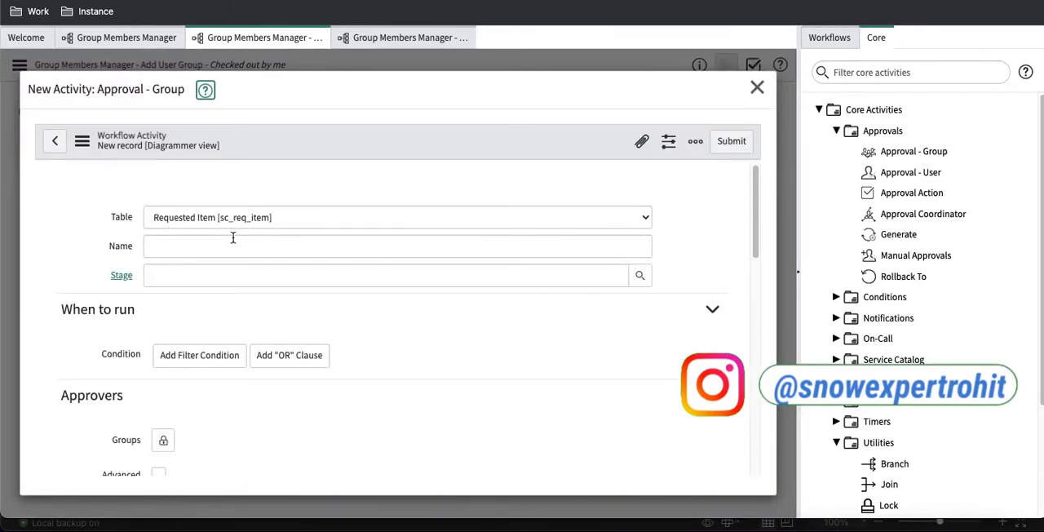
pyautogui.click(228, 219)
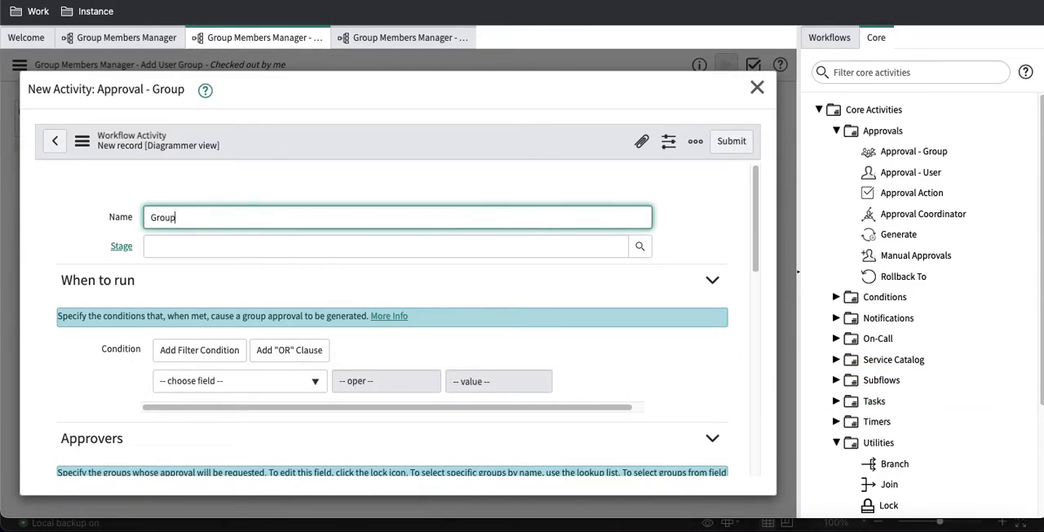
pyautogui.write('Group memebers approval')
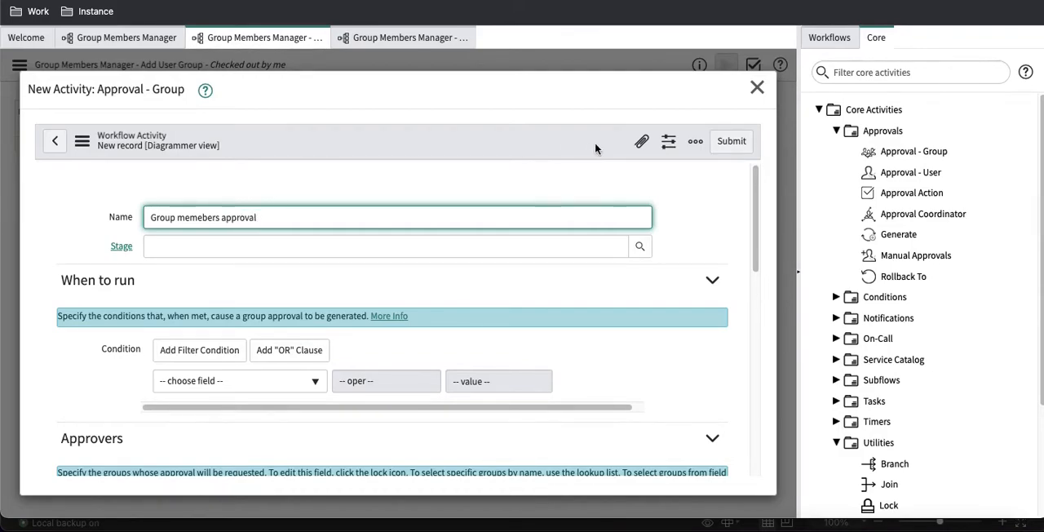
pyautogui.click(719, 141)
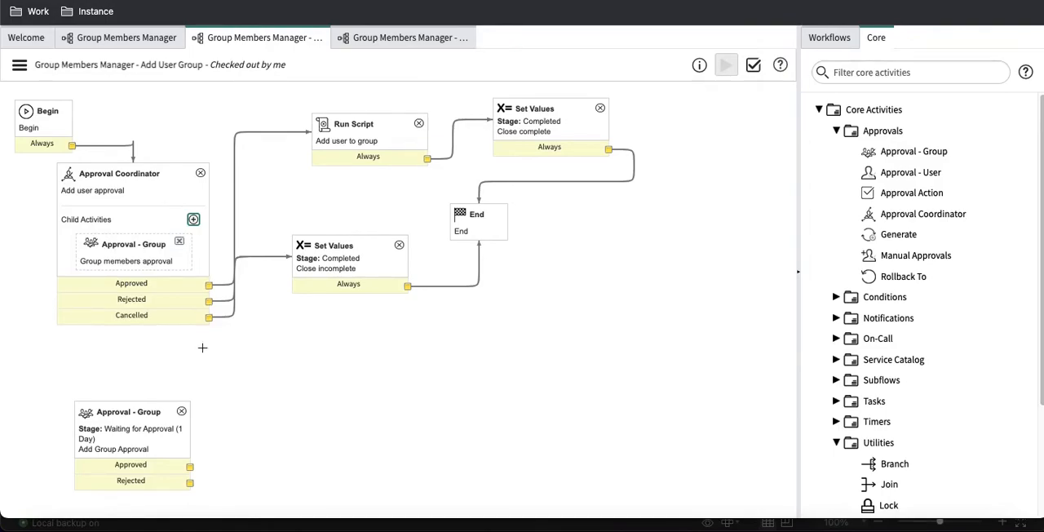
# Step: Copy the two answer lines from the Additional groups script of the standalone Add Group Approval activity, and close its properties
pyautogui.doubleClick(143, 420)
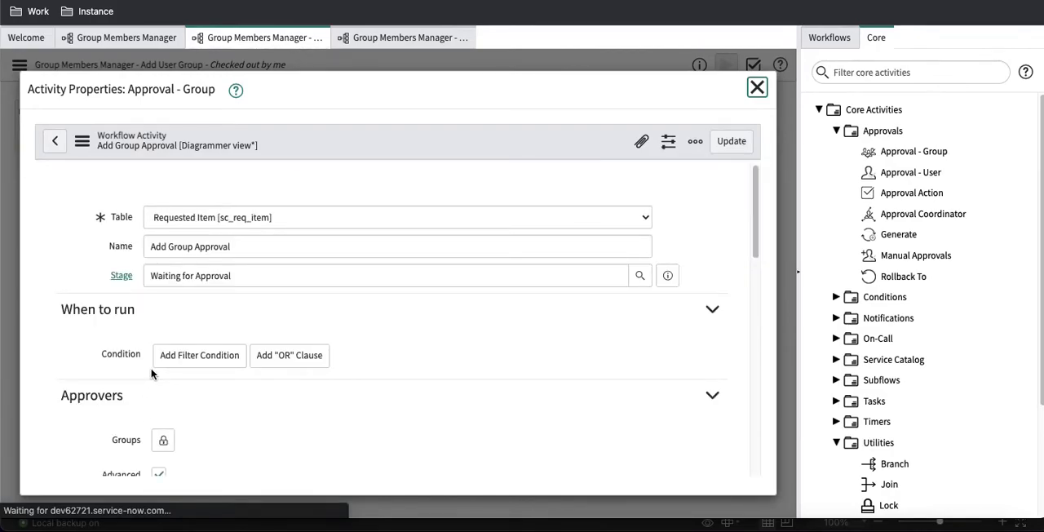
pyautogui.scroll(-5, 152, 369)
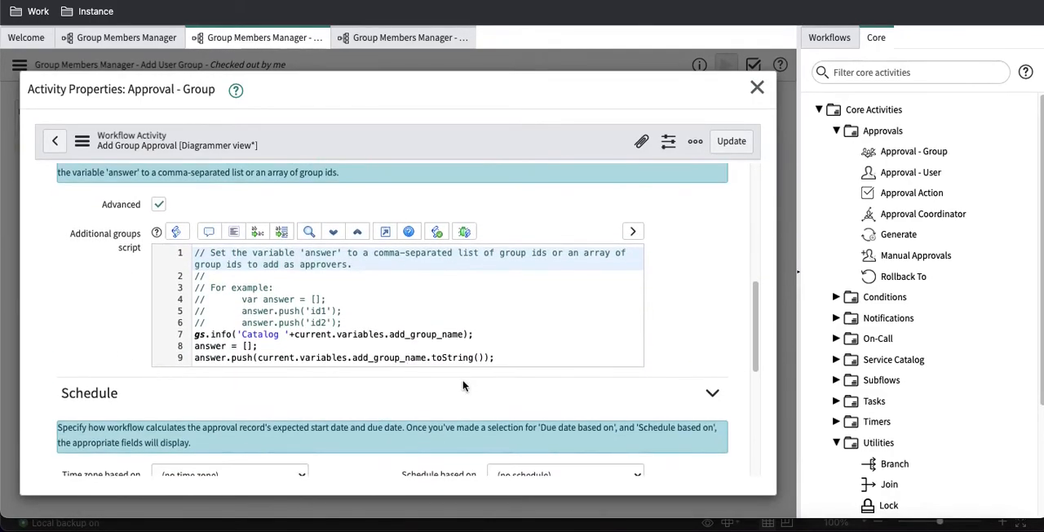
pyautogui.moveTo(500, 354); pyautogui.dragTo(190, 348)
pyautogui.hotkey('ctrl', 'c')
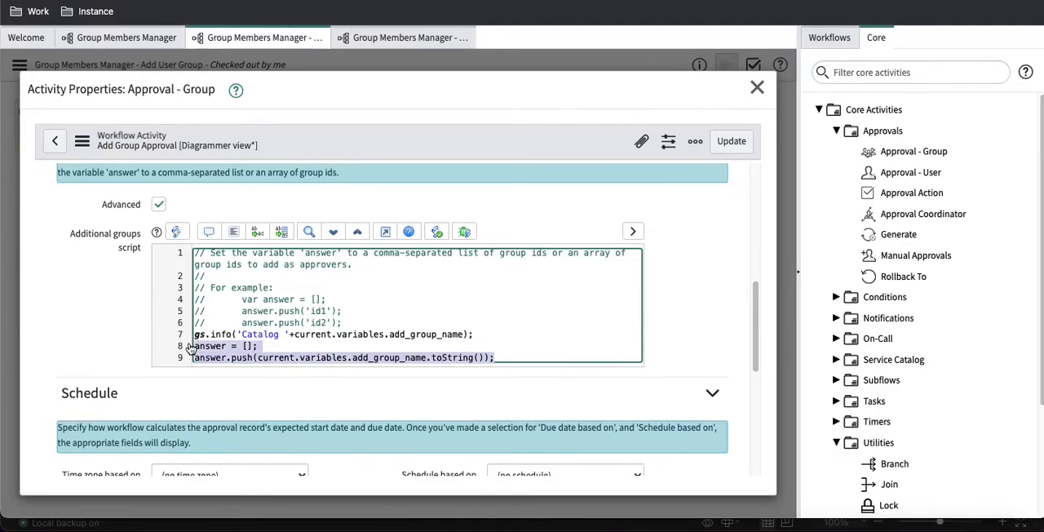
pyautogui.click(753, 88)
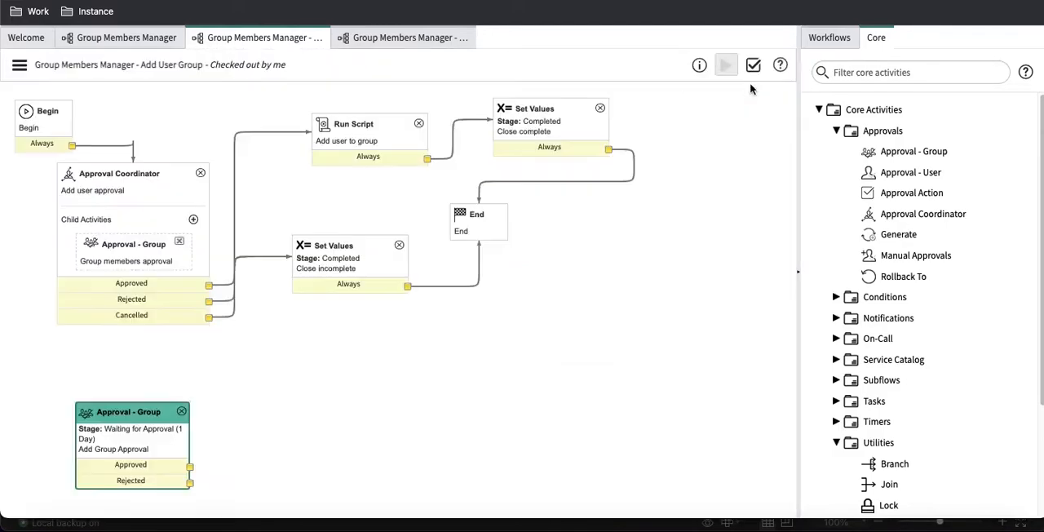
# Step: Enable Advanced on the Group memebers approval child activity, paste the copied answer lines into its Additional groups script, and update the activity
pyautogui.doubleClick(143, 254)
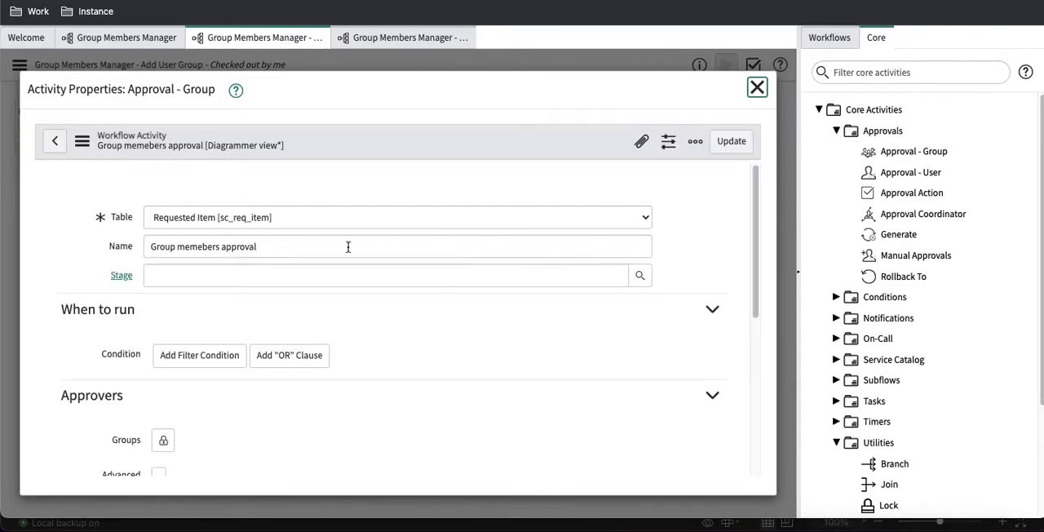
pyautogui.scroll(-3, 441, 340)
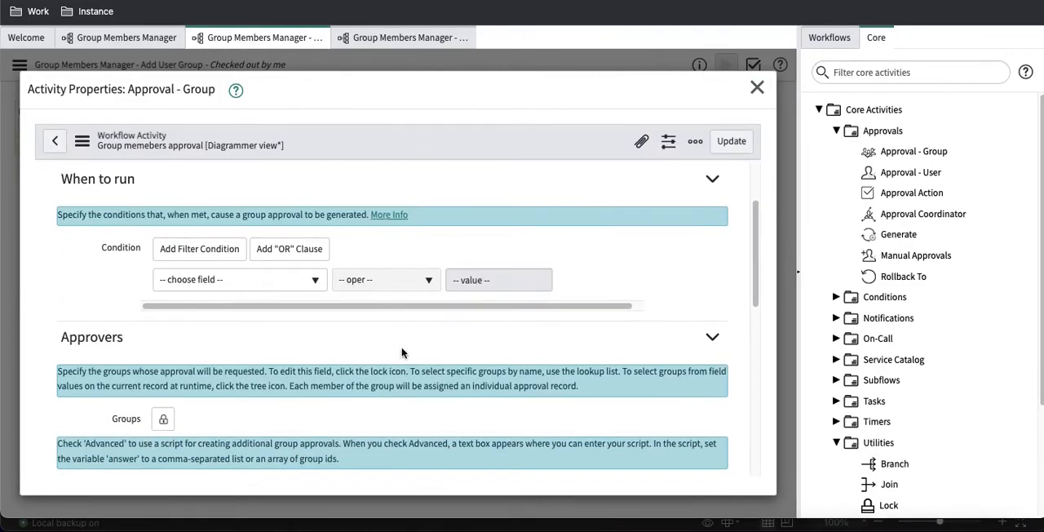
pyautogui.scroll(-6, 309, 345)
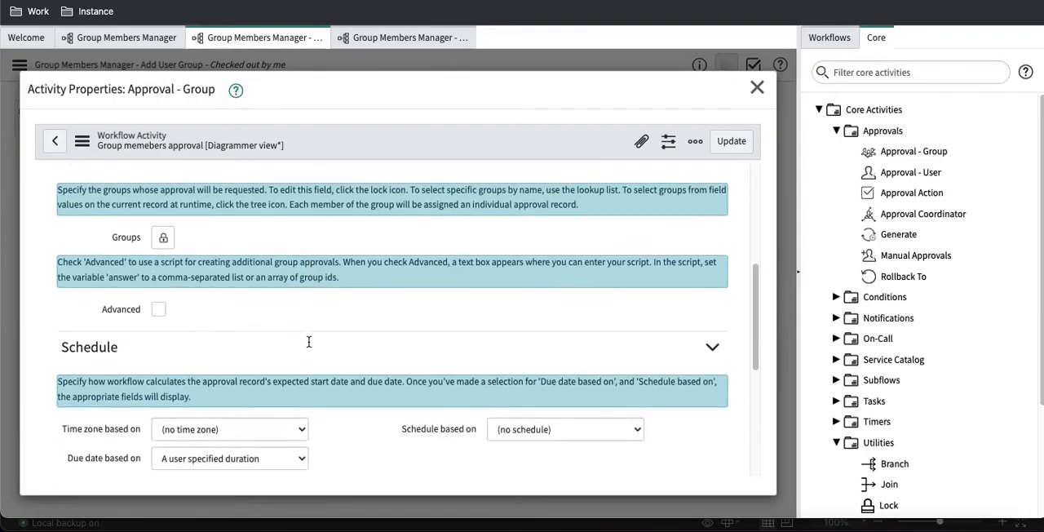
pyautogui.scroll(2, 244, 318)
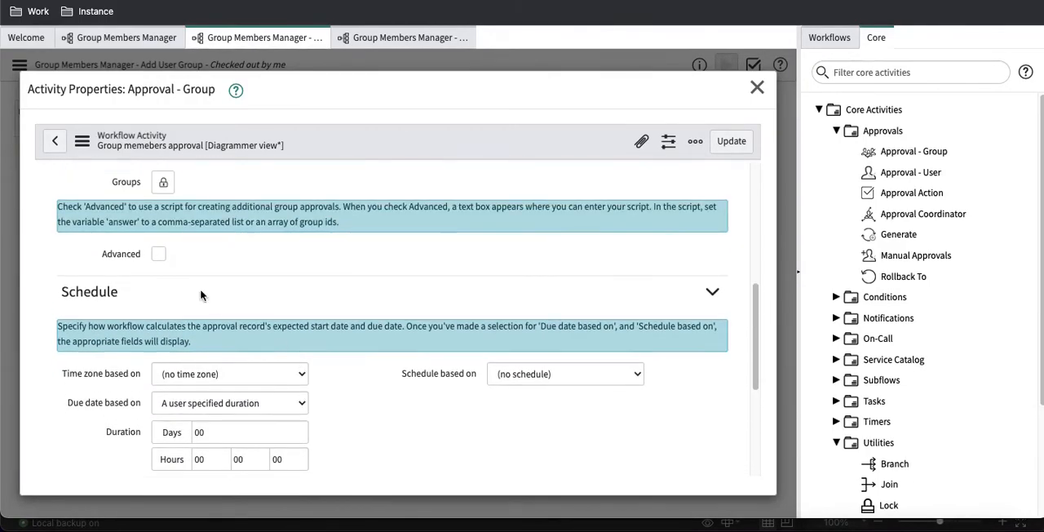
pyautogui.click(159, 254)
pyautogui.click(348, 372)
pyautogui.hotkey('ctrl', 'v')
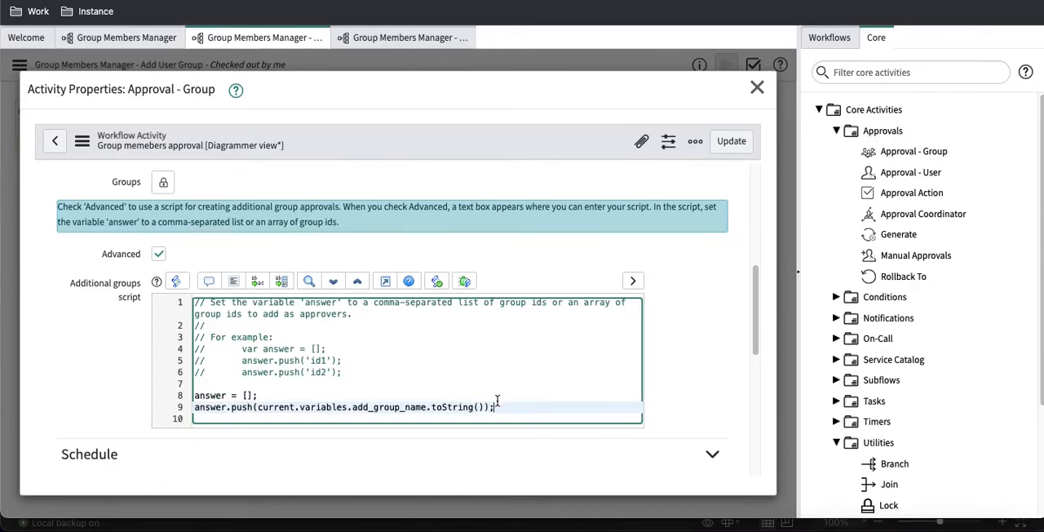
pyautogui.moveTo(259, 396); pyautogui.dragTo(220, 396)
pyautogui.moveTo(511, 410); pyautogui.dragTo(195, 396)
pyautogui.hotkey('ctrl', 'c')
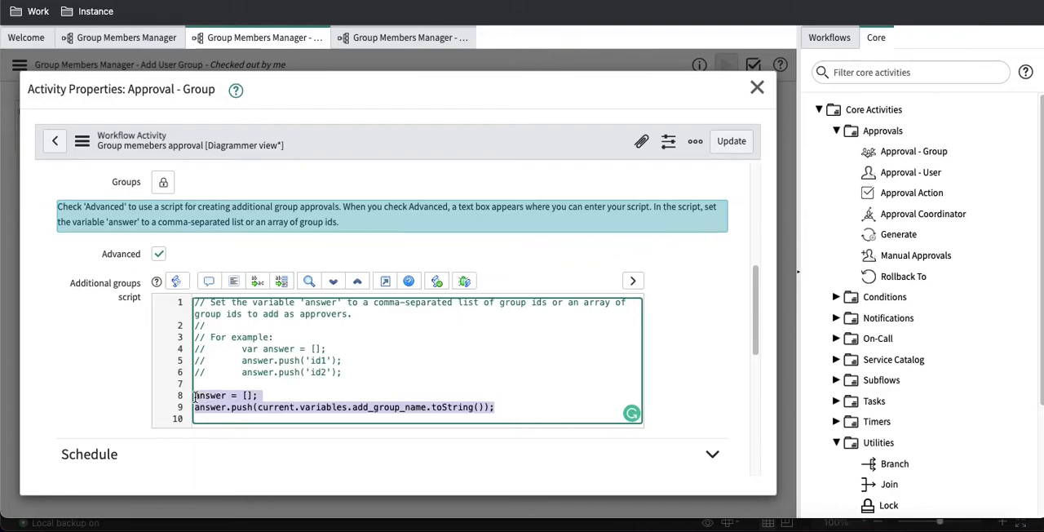
pyautogui.click(739, 143)
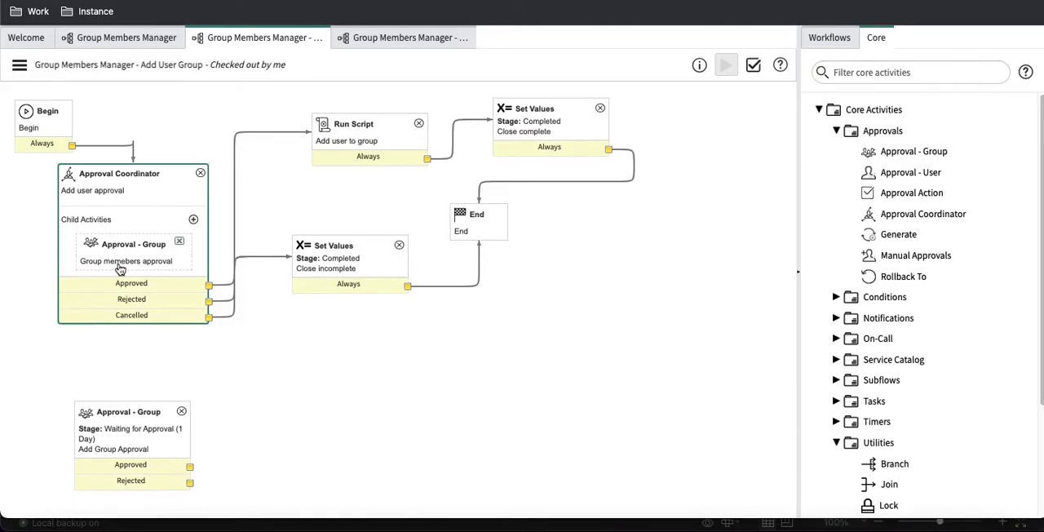
# Step: Add an Approval - User child activity to the Approval Coordinator and name it "Group manager approval"
pyautogui.click(194, 221)
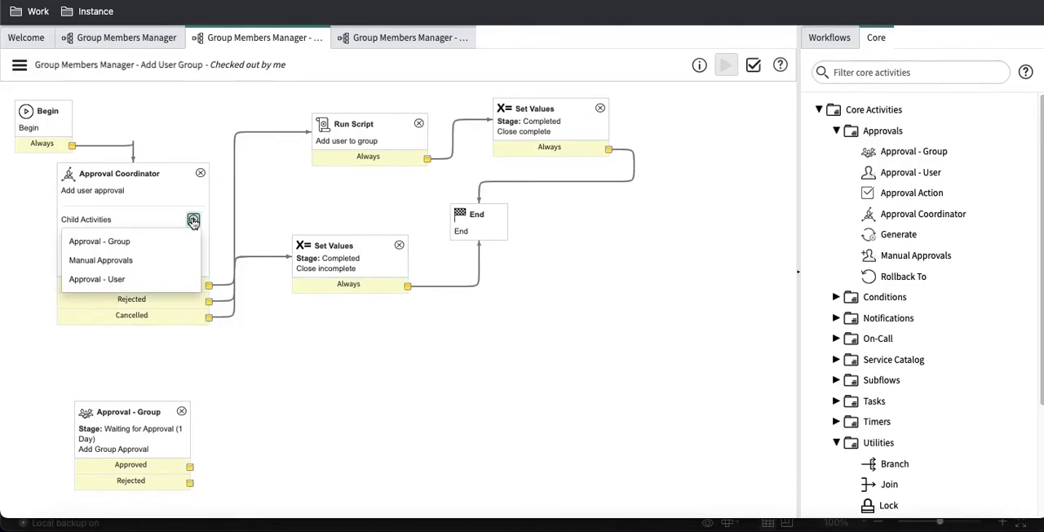
pyautogui.click(125, 279)
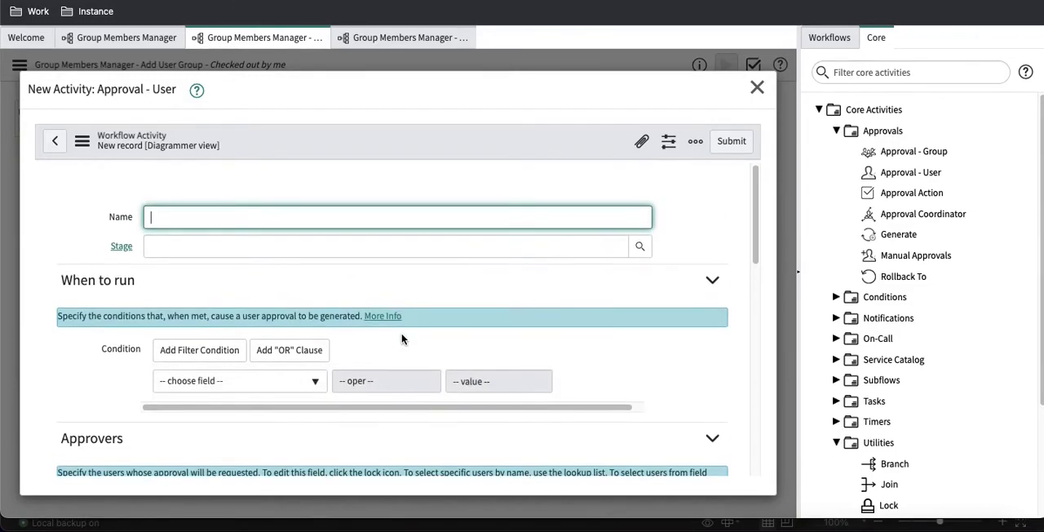
pyautogui.write('oup manager approval')
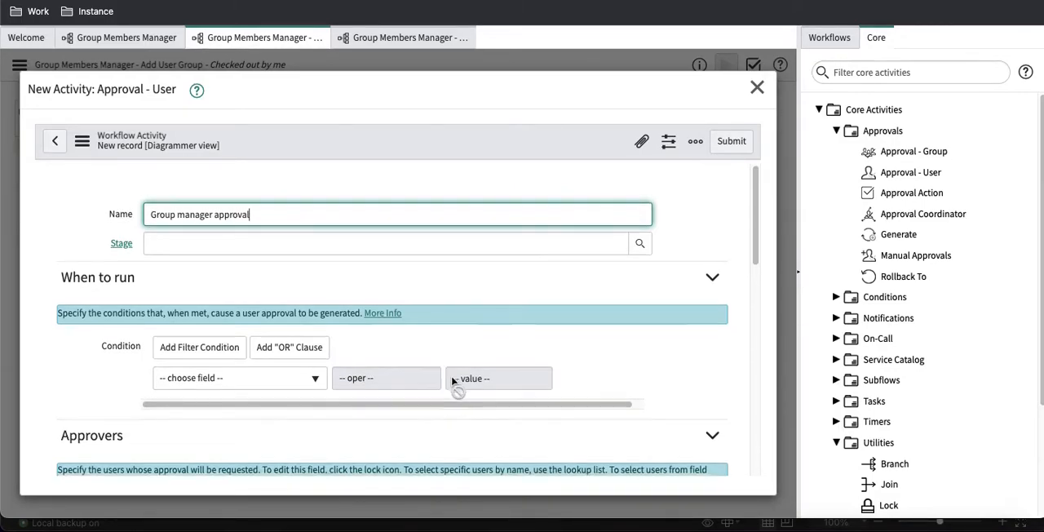
# Step: Enable Advanced on the new user approval and paste the copied answer lines into its Additional approvers script
pyautogui.scroll(-2, 451, 375)
pyautogui.click(165, 438)
pyautogui.scroll(-2, 326, 400)
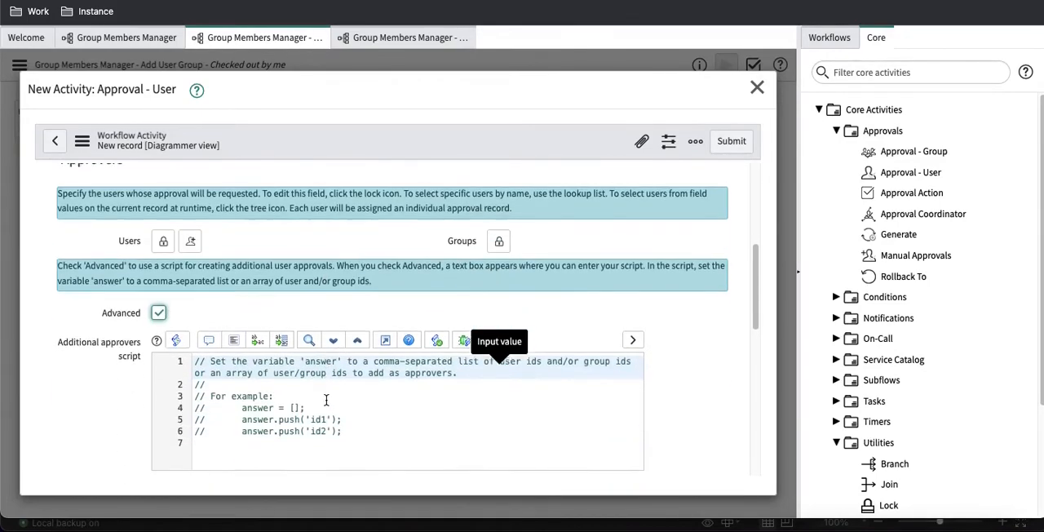
pyautogui.click(351, 429)
pyautogui.hotkey('ctrl', 'v')
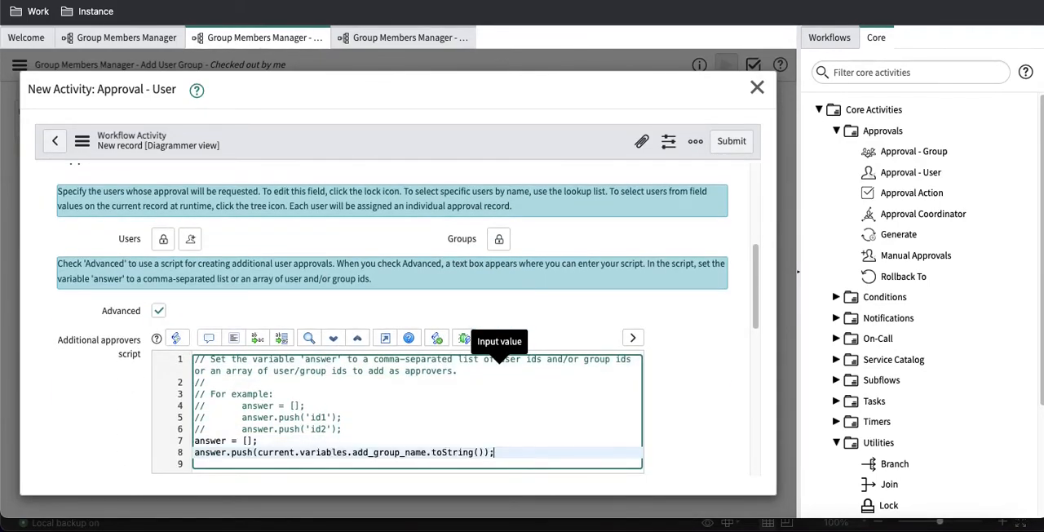
# Step: Change the pushed value to current.variables.add_group_name.manager.toString() in the approvers script, and submit the activity
pyautogui.click(429, 452)
pyautogui.write('mana')
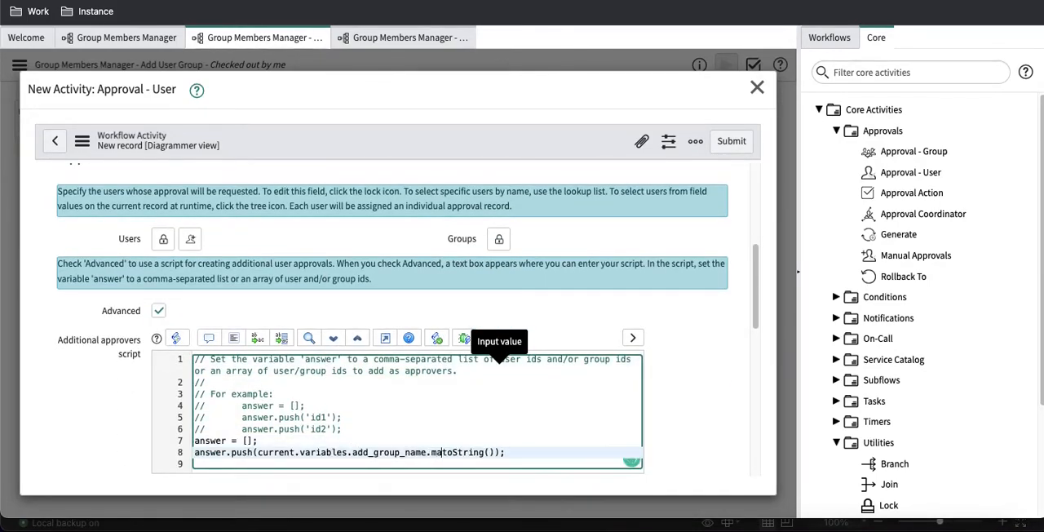
pyautogui.write('ger.')
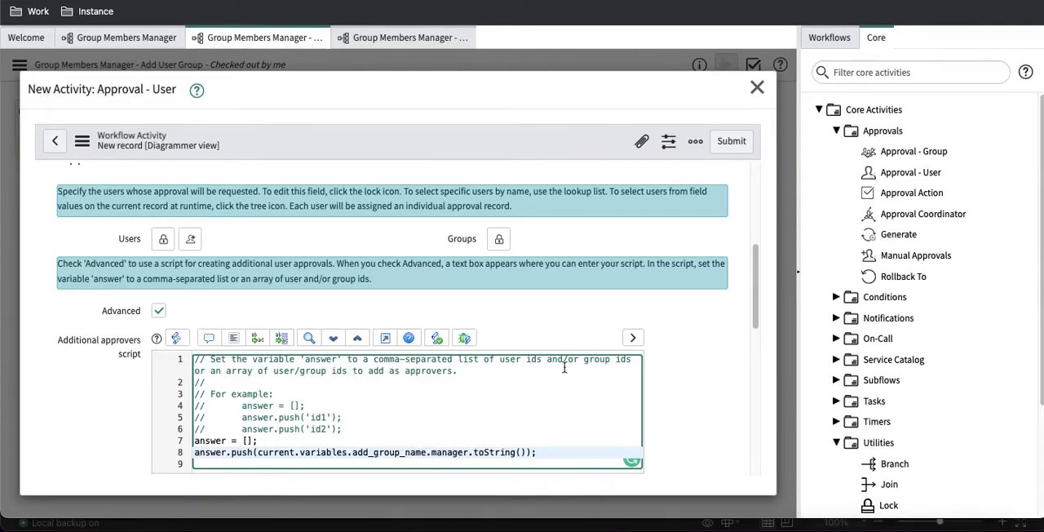
pyautogui.click(721, 151)
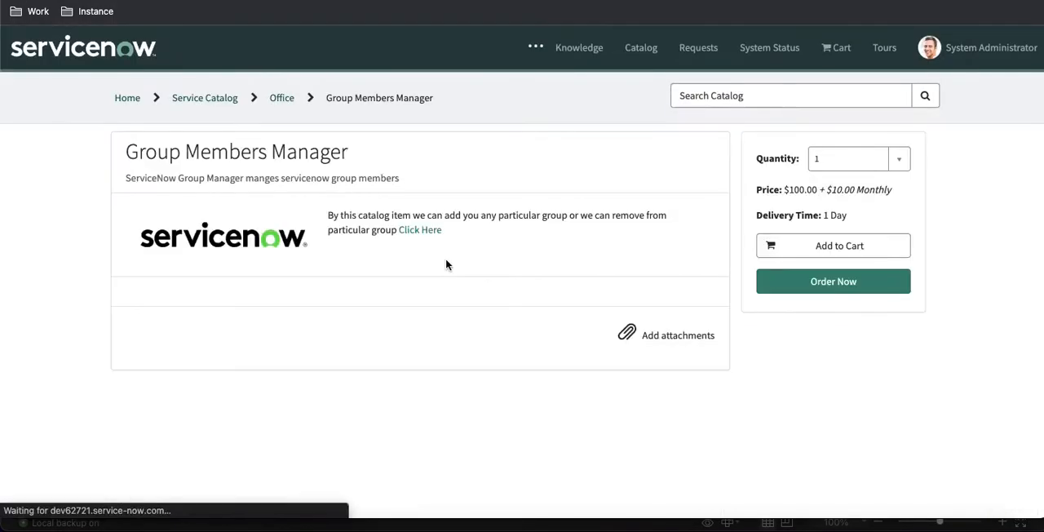
# Step: On the Group Members Manager catalog form, choose a user in Request For and set Action to Add Group to User
pyautogui.scroll(-2, 445, 257)
pyautogui.click(245, 287)
pyautogui.click(233, 335)
pyautogui.click(326, 395)
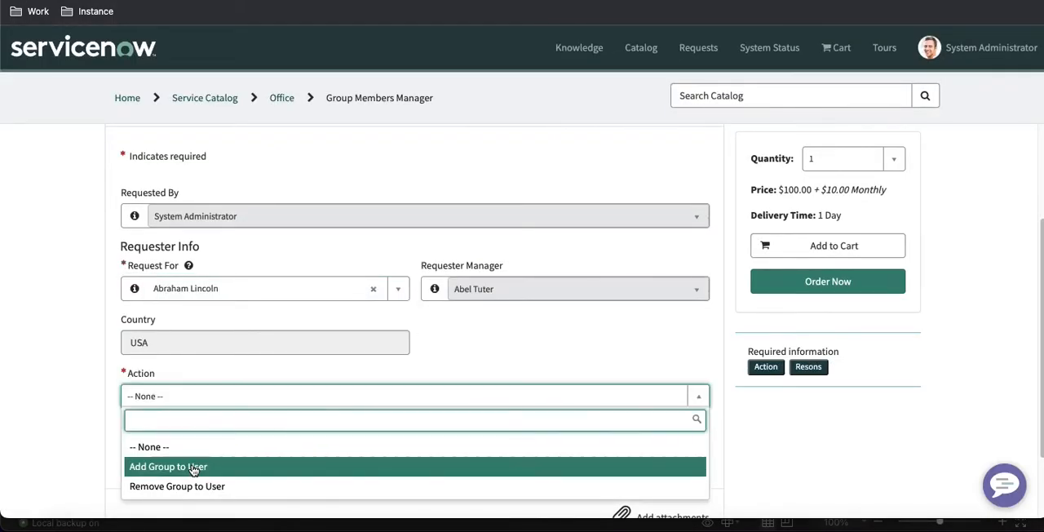
pyautogui.click(193, 469)
# Step: Set Add Group Name to Alabama Dispatchers and Resons to New Hire on the catalog form
pyautogui.click(228, 450)
pyautogui.scroll(-1, 197, 335)
pyautogui.click(199, 316)
pyautogui.scroll(-1, 252, 407)
pyautogui.click(255, 409)
pyautogui.click(245, 479)
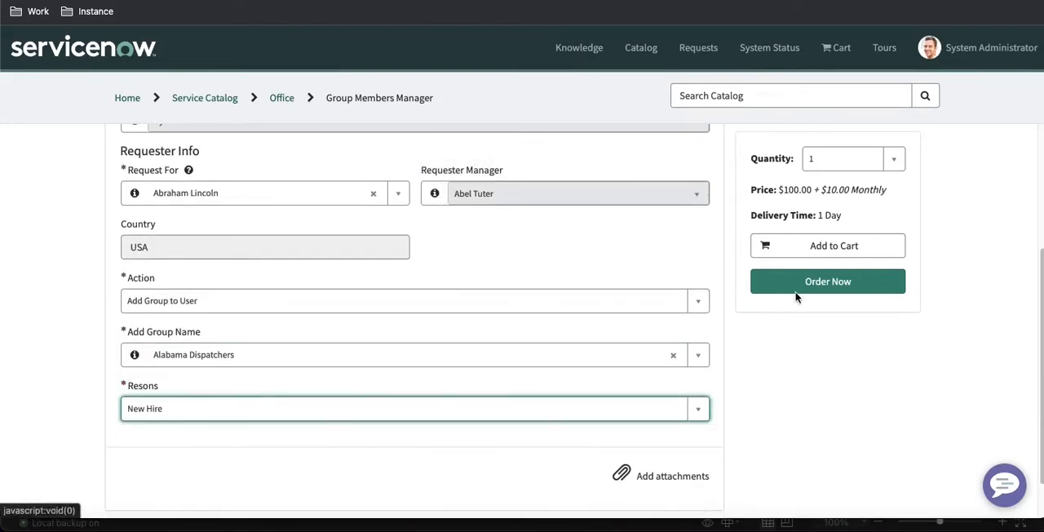
# Step: Order the catalog item, copy the new request number, and search the instance for it to open the request
pyautogui.click(770, 287)
pyautogui.click(706, 252)
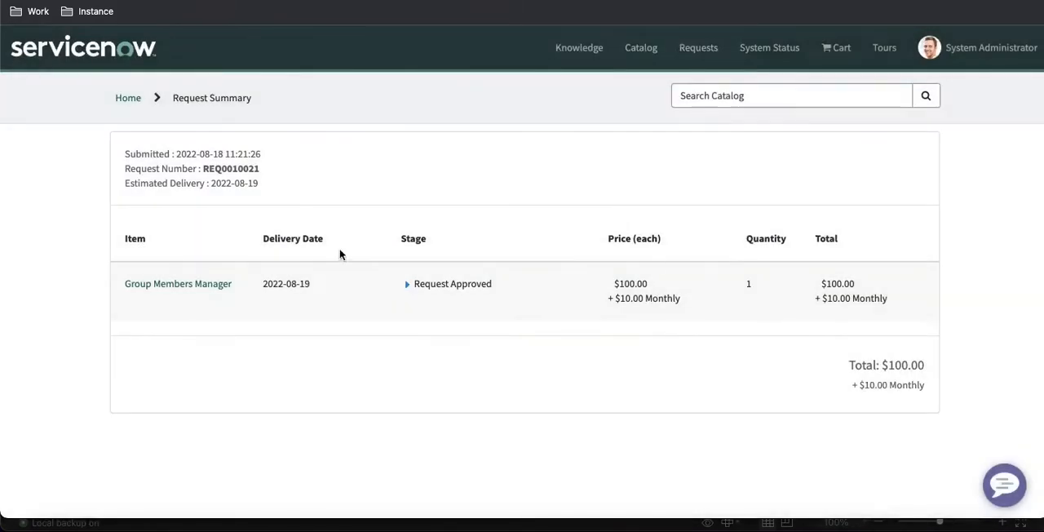
pyautogui.doubleClick(230, 169)
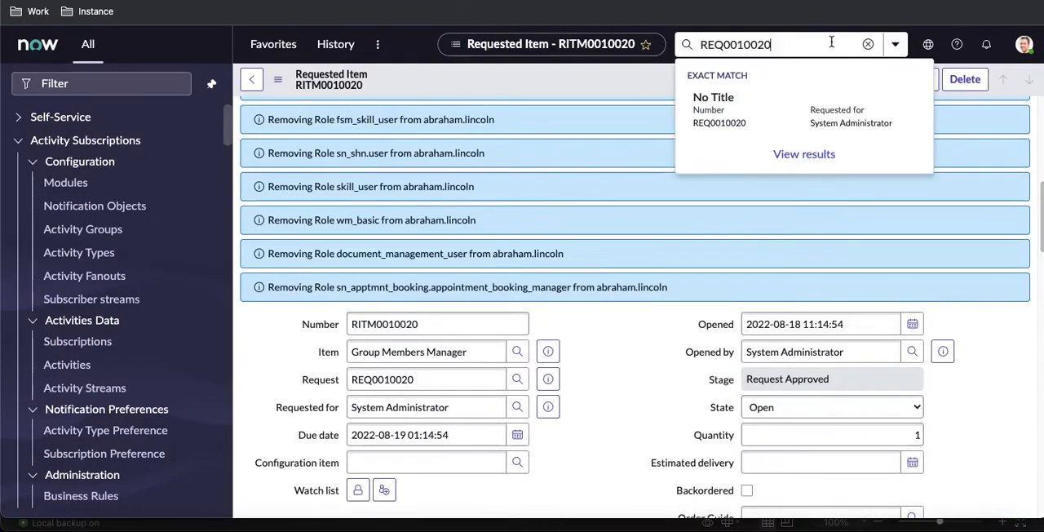
pyautogui.hotkey('ctrl', 'a')
pyautogui.write('REQ0010021')
pyautogui.press('Return')
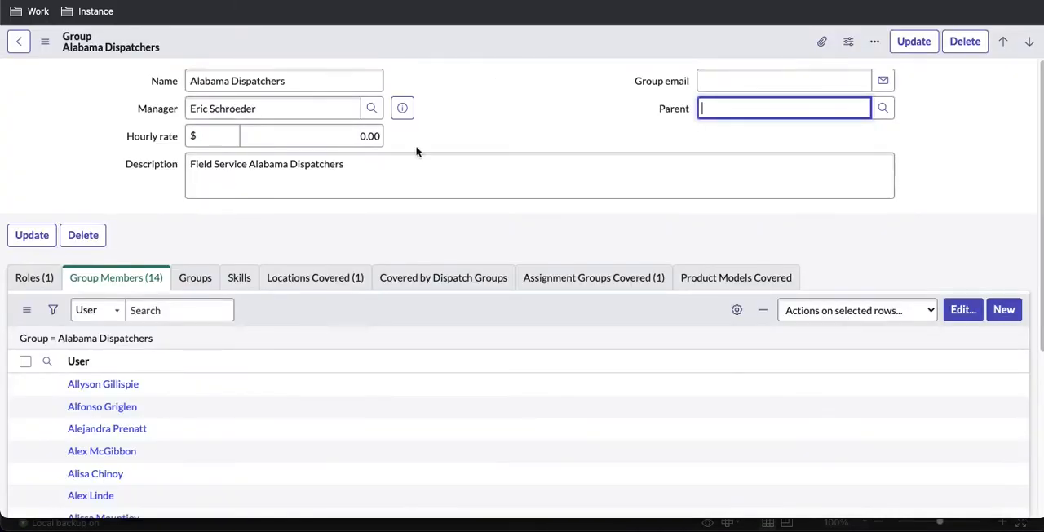
# Step: Review the member list of the Alabama Dispatchers group, and open the requested item of the new request
pyautogui.scroll(-5, 285, 329)
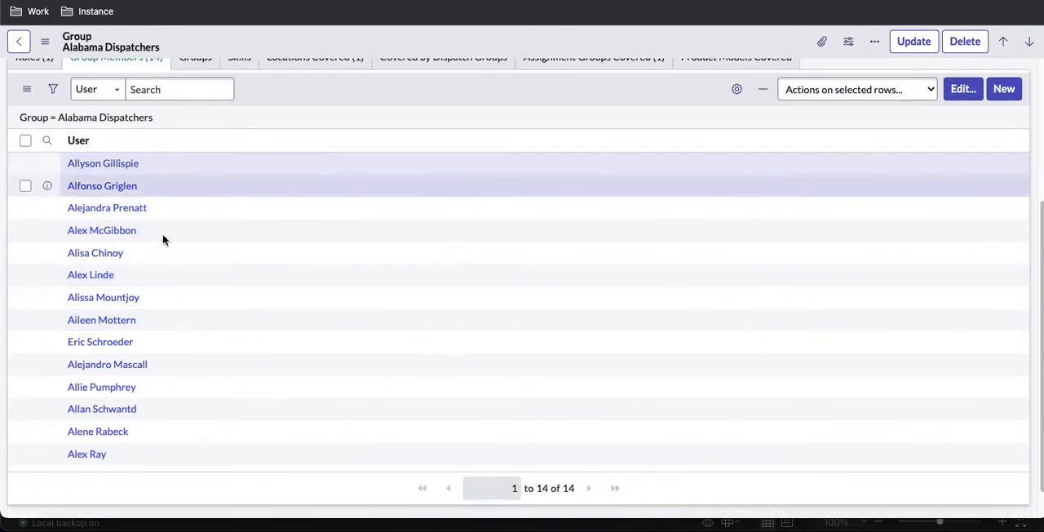
pyautogui.scroll(1, 181, 237)
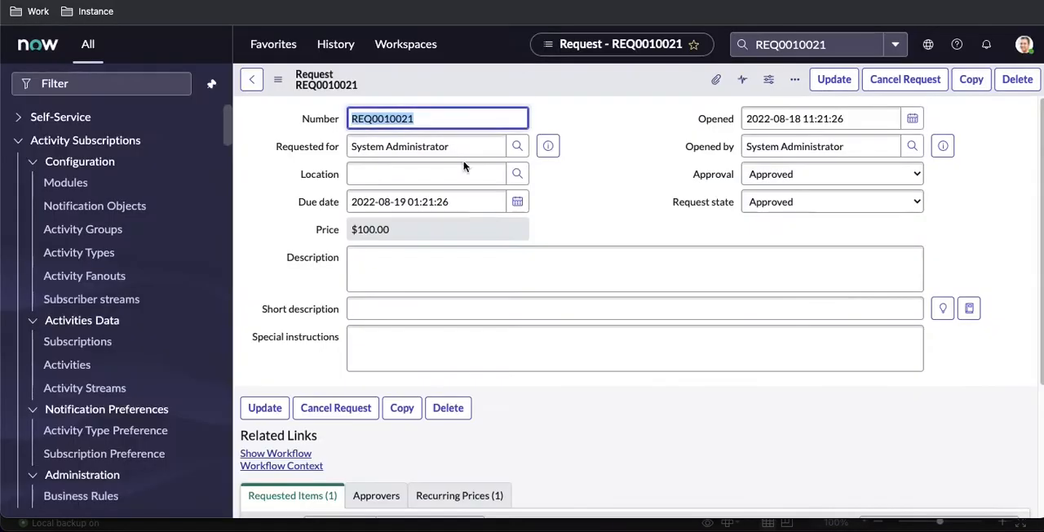
pyautogui.scroll(-3, 466, 266)
pyautogui.click(341, 418)
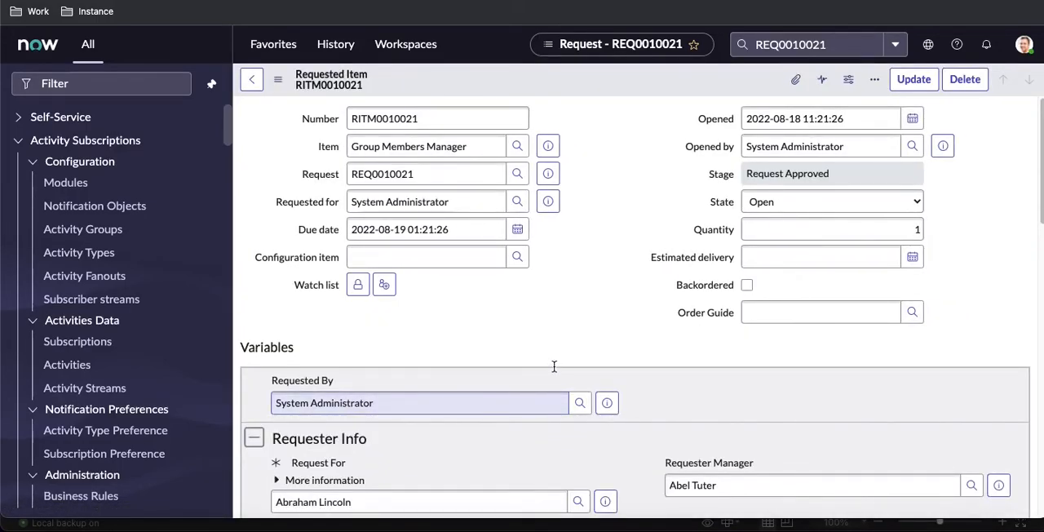
# Step: Show the workflow of the requested item in a separate browser tab, and return to the requested item
pyautogui.scroll(-15, 554, 366)
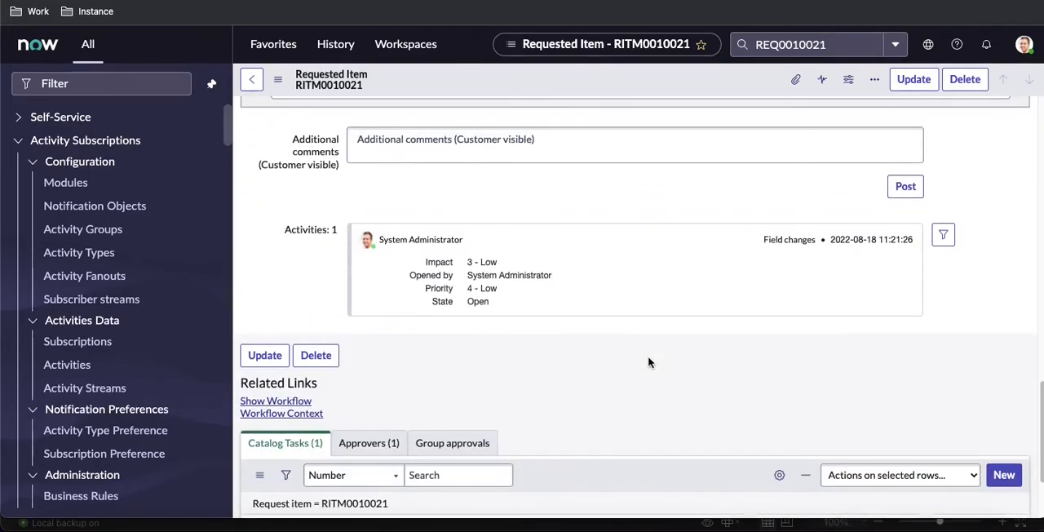
pyautogui.click(292, 369)
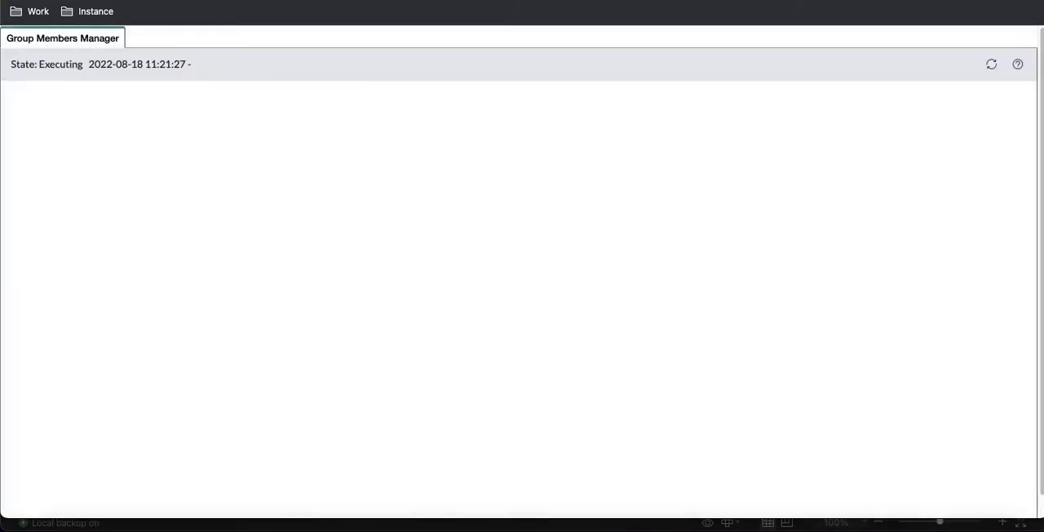
pyautogui.click(399, 1)
# Step: Open the Catalog Task for AD Varification from the requested item, close the task, and refresh the workflow diagram
pyautogui.scroll(-3, 460, 367)
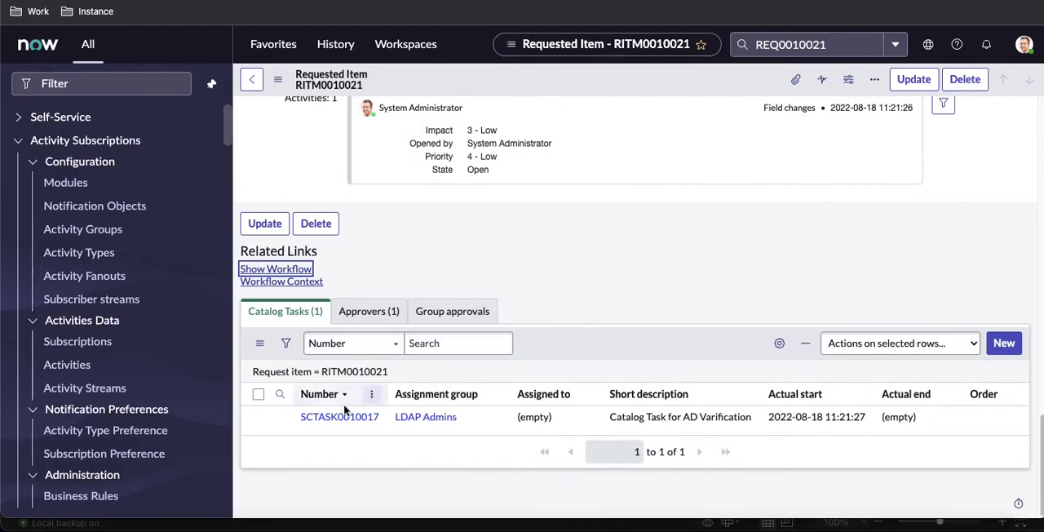
pyautogui.click(338, 418)
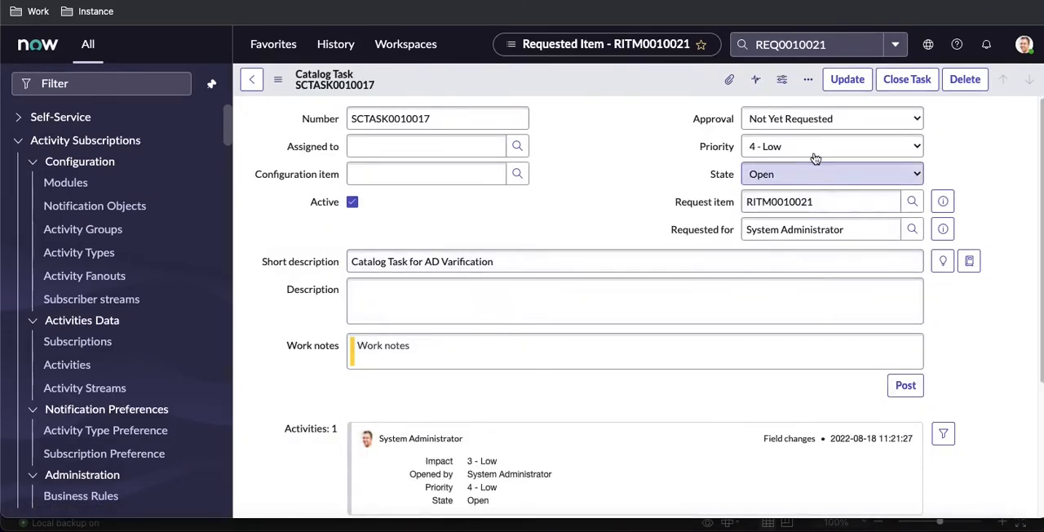
pyautogui.click(904, 79)
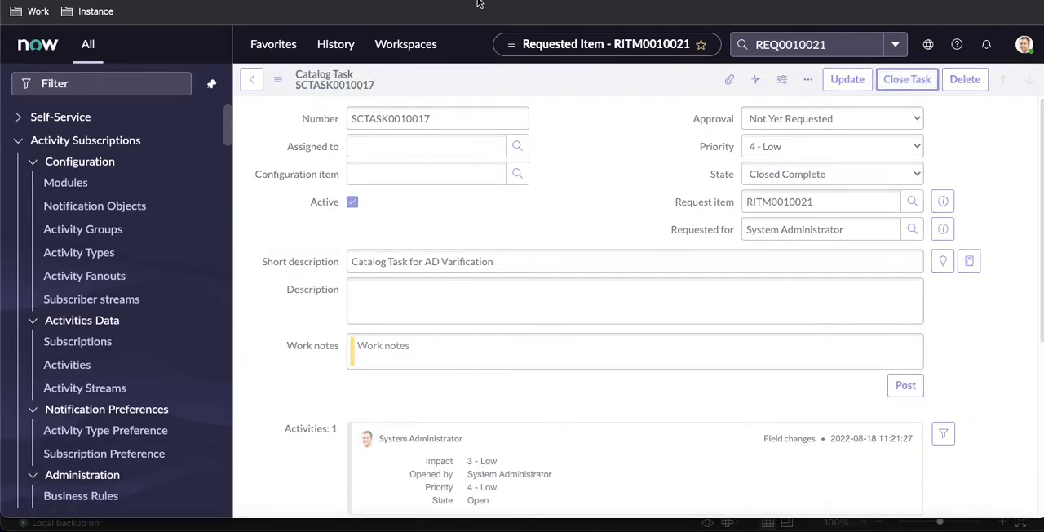
pyautogui.click(480, 3)
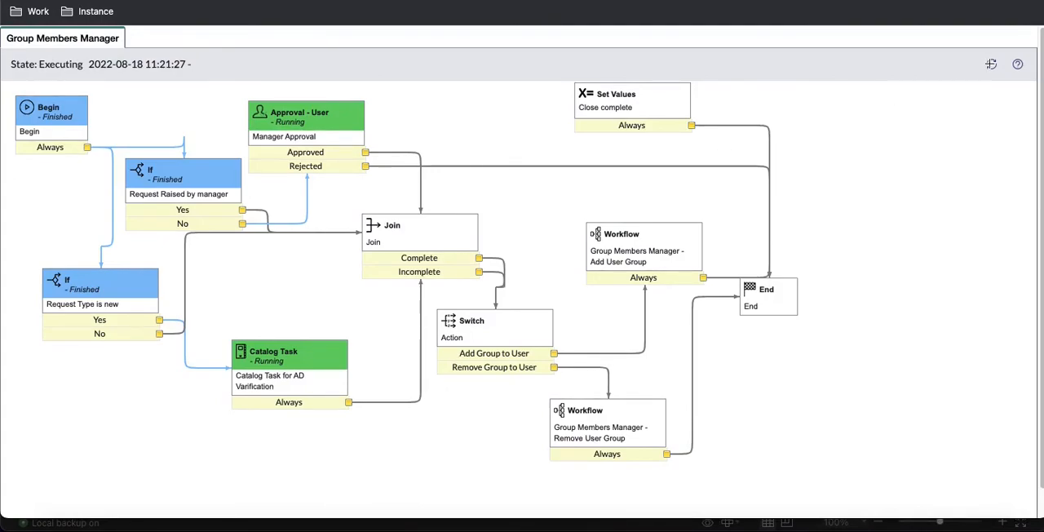
pyautogui.click(991, 65)
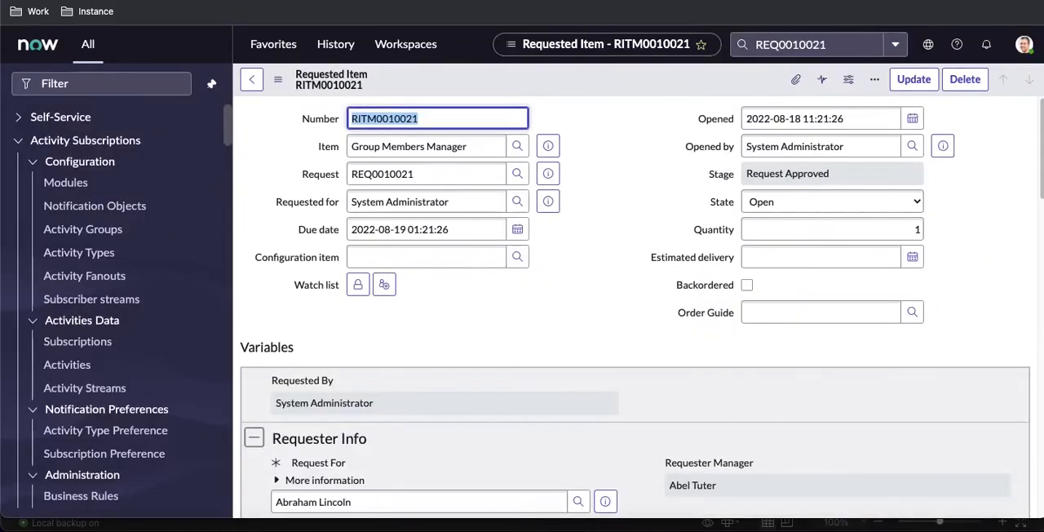
# Step: Approve the requested manager approval among the requested item's approvers, and refresh the workflow diagram
pyautogui.scroll(-10, 440, 312)
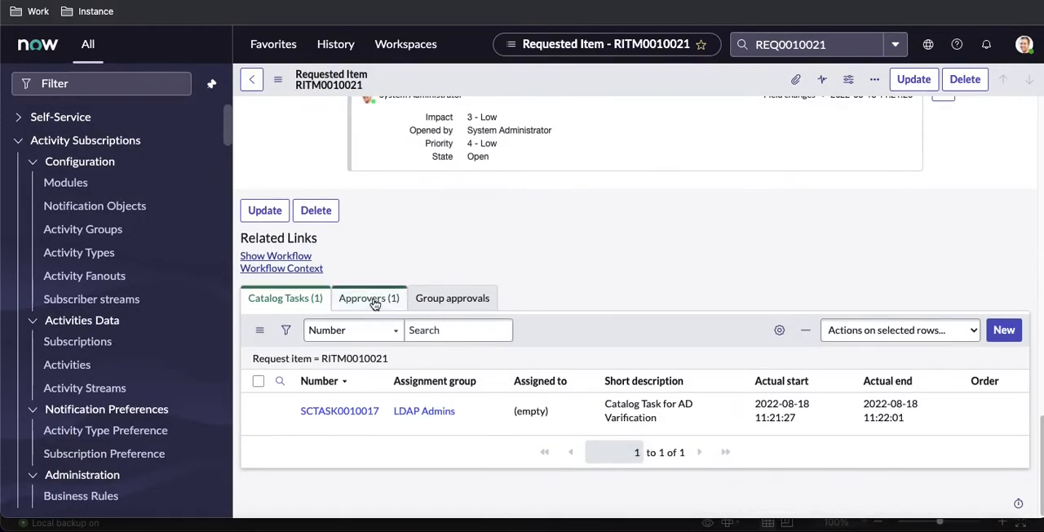
pyautogui.click(374, 301)
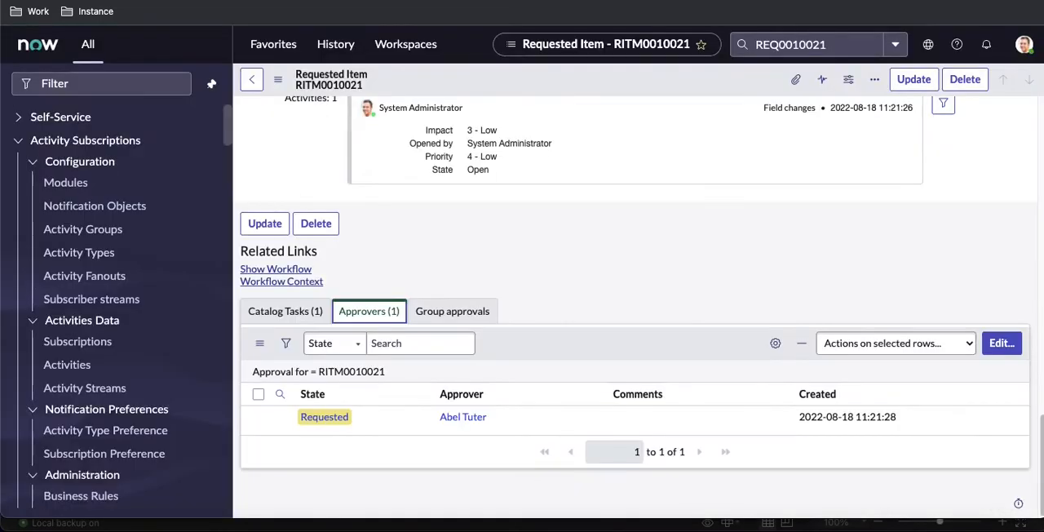
pyautogui.scroll(10, 431, 291)
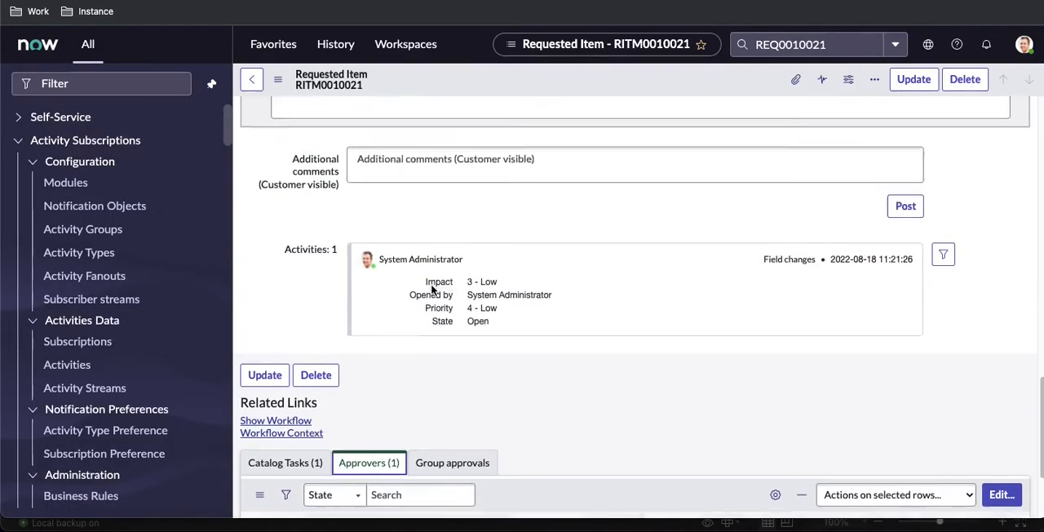
pyautogui.scroll(2, 431, 291)
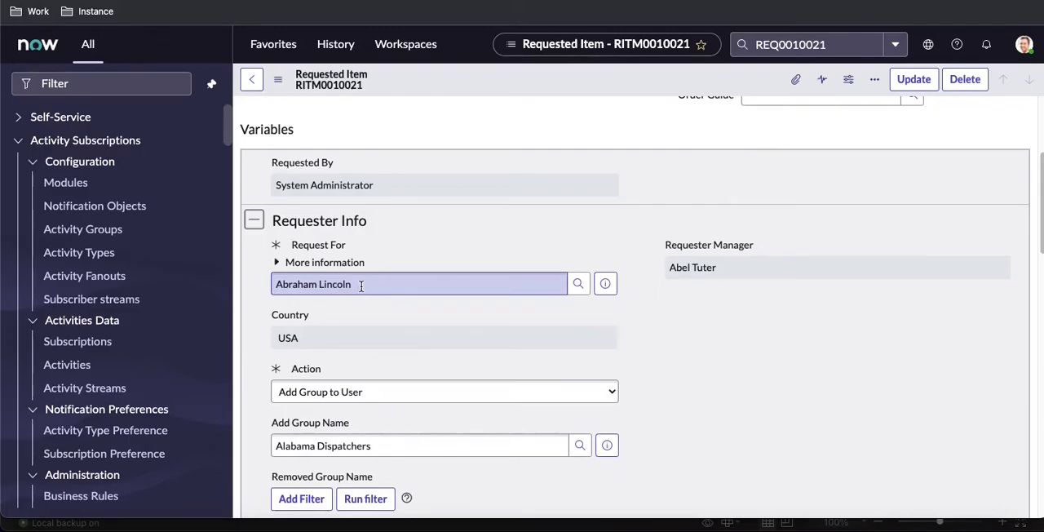
pyautogui.scroll(-13, 655, 370)
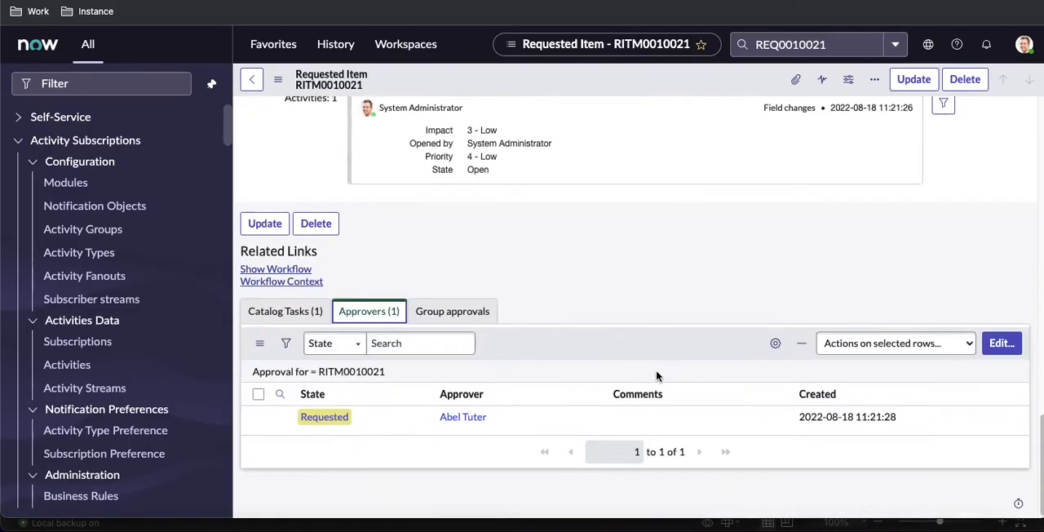
pyautogui.rightClick(399, 414)
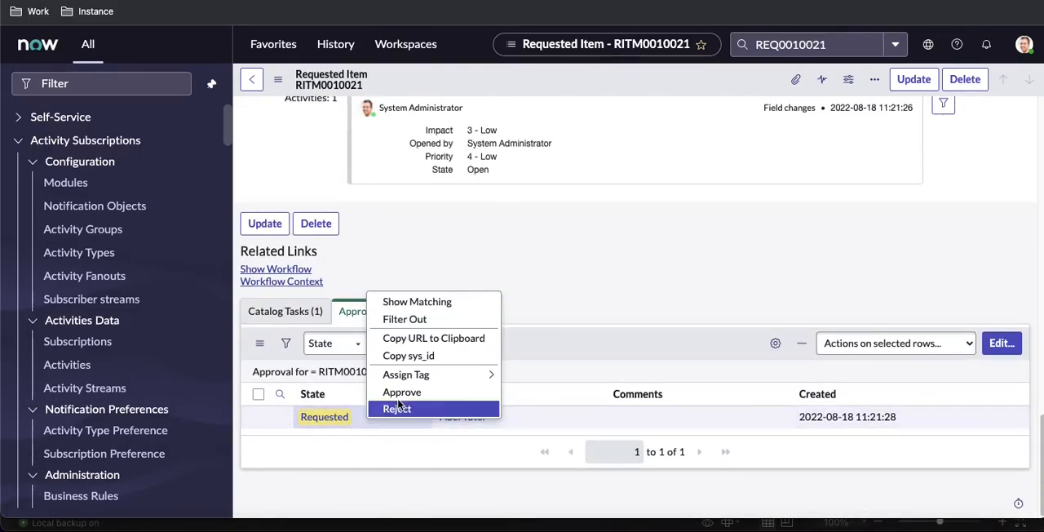
pyautogui.click(464, 155)
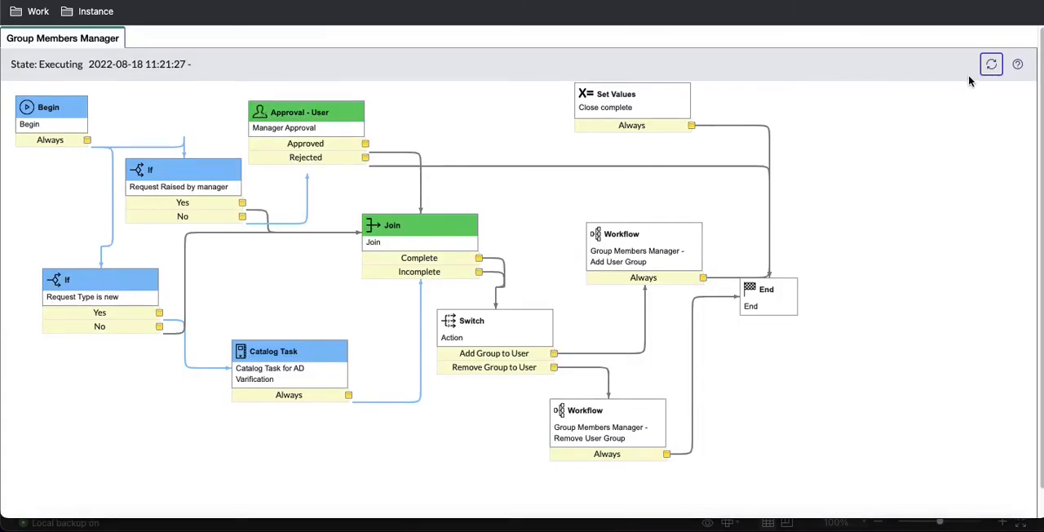
pyautogui.click(991, 63)
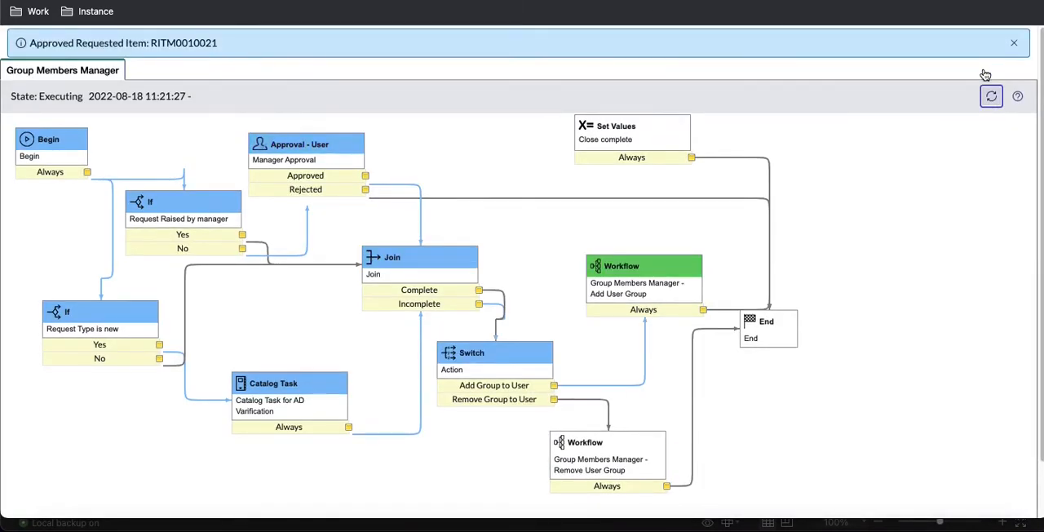
# Step: Examine the requested item's approvers and group approvals, and compare them with the Alabama Dispatchers group's manager and members
pyautogui.moveTo(640, 307)
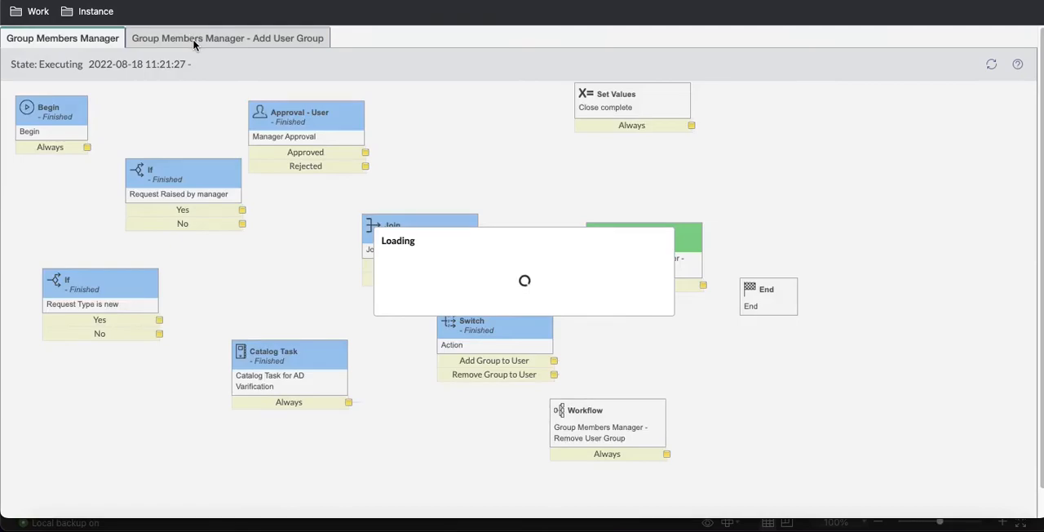
pyautogui.click(193, 42)
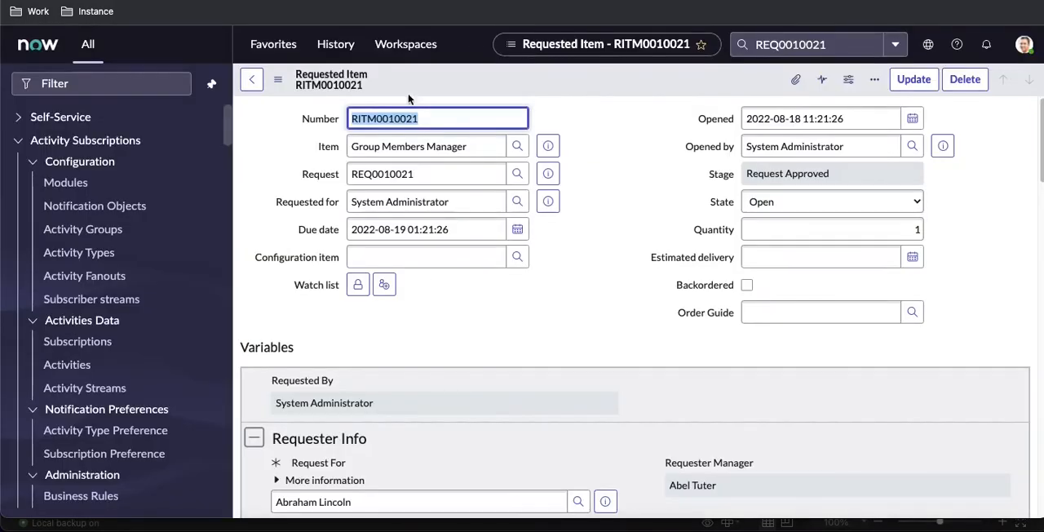
pyautogui.scroll(-15, 368, 278)
pyautogui.scroll(4, 435, 279)
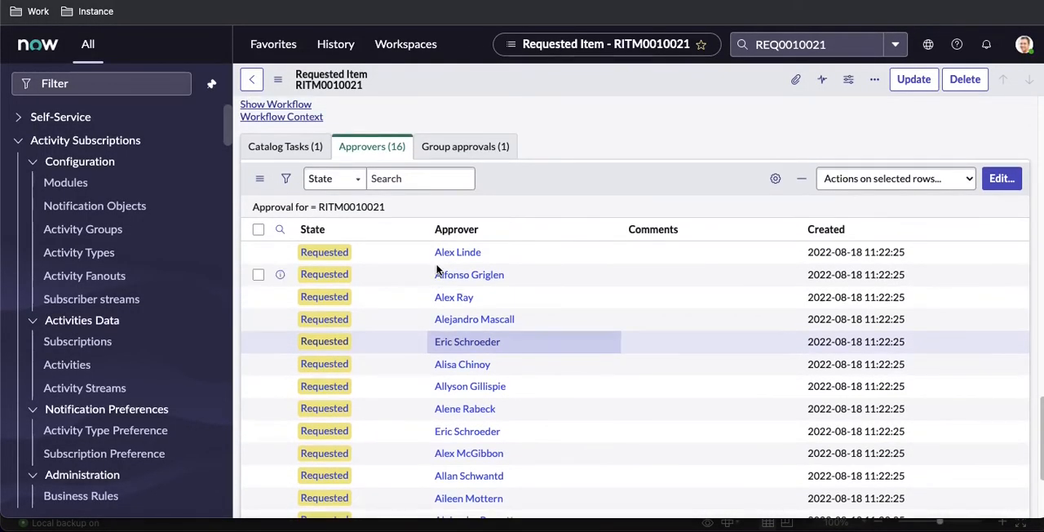
pyautogui.click(465, 146)
pyautogui.click(366, 312)
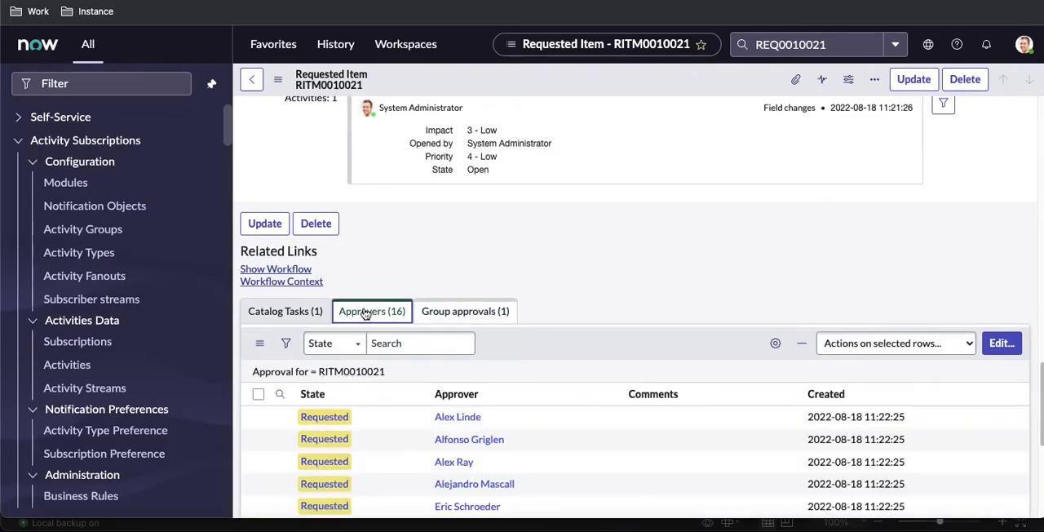
pyautogui.scroll(-2, 395, 416)
pyautogui.scroll(-3, 396, 417)
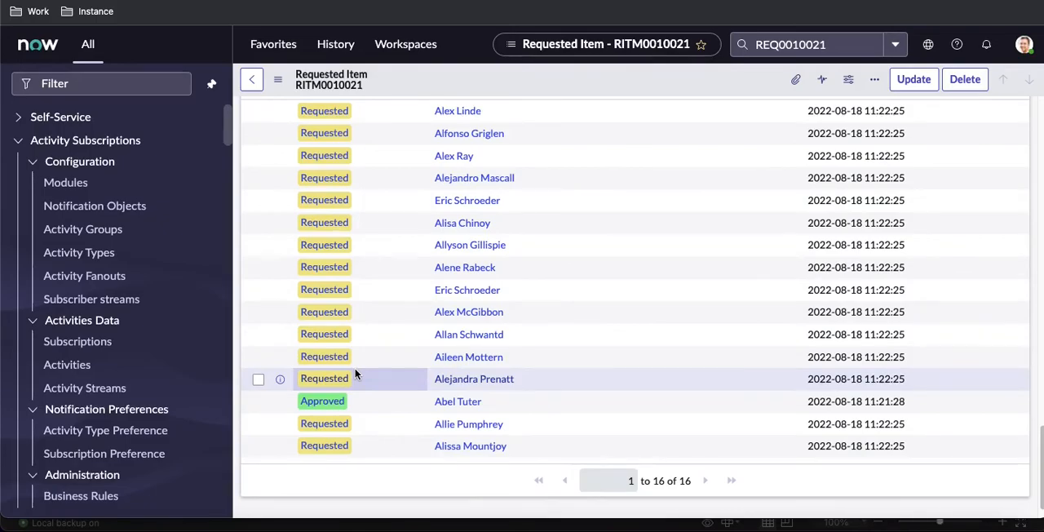
pyautogui.scroll(3, 354, 373)
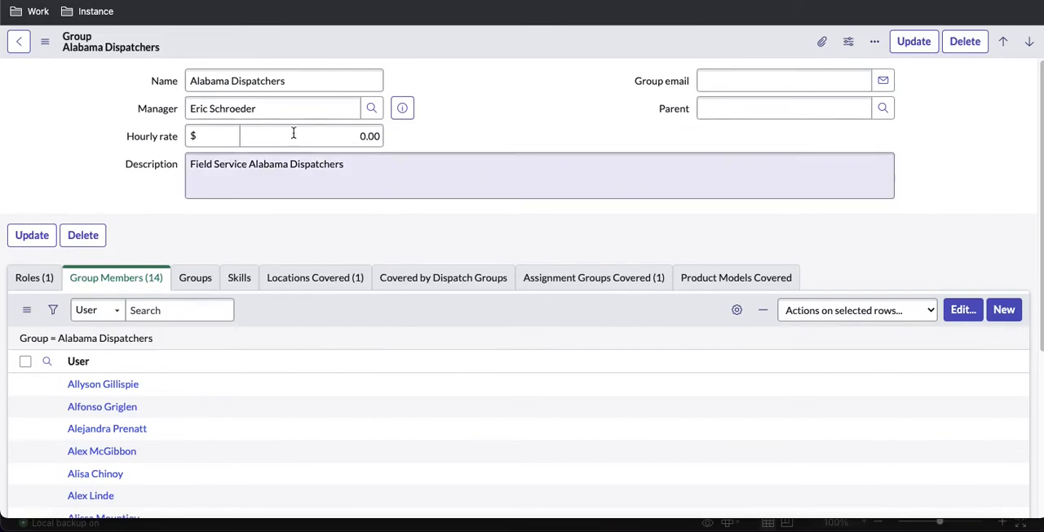
# Step: Copy the Alabama Dispatchers group manager's name and find it among the requested item's approvers
pyautogui.moveTo(275, 106); pyautogui.dragTo(196, 112)
pyautogui.press('super+c')
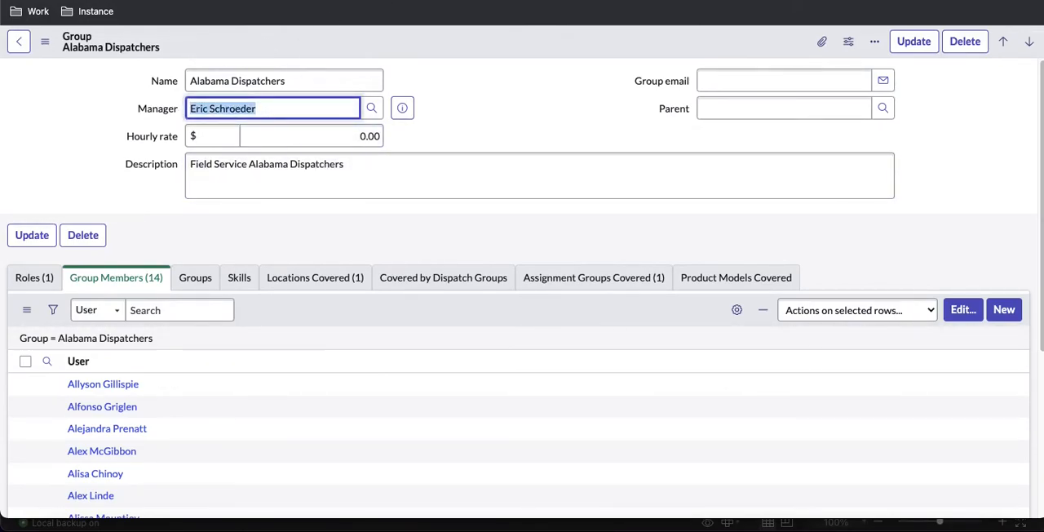
pyautogui.hotkey('ctrl', 'Tab')
pyautogui.press('super+f')
pyautogui.press('super+v')
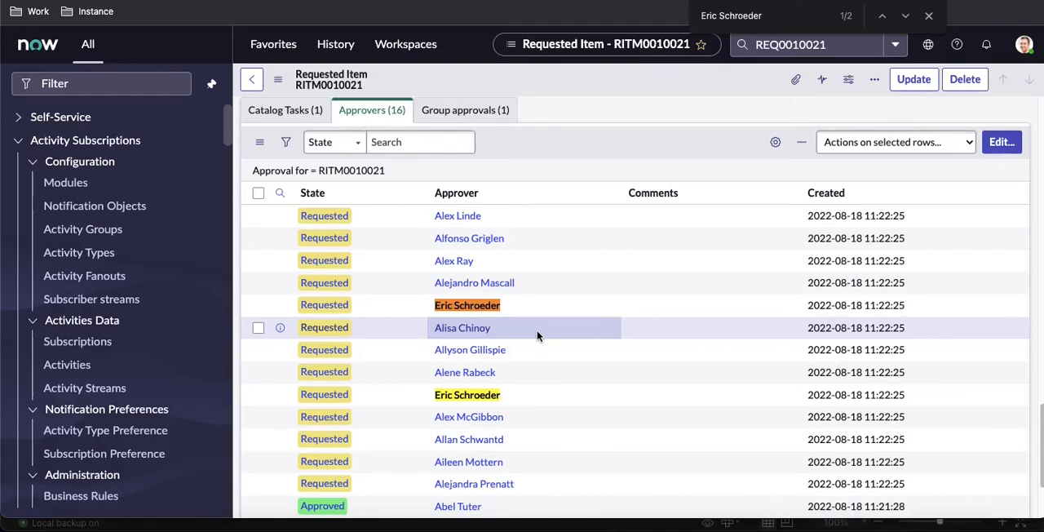
# Step: Approve one group member's requested approval on the requested item, review the updated approver states, and refresh the Add User Group workflow diagram
pyautogui.scroll(-3, 536, 330)
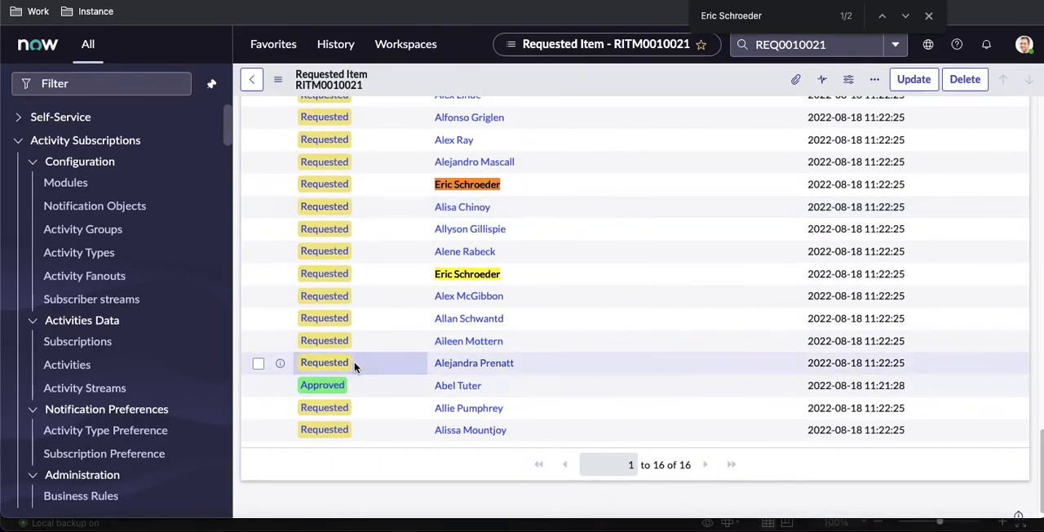
pyautogui.rightClick(343, 351)
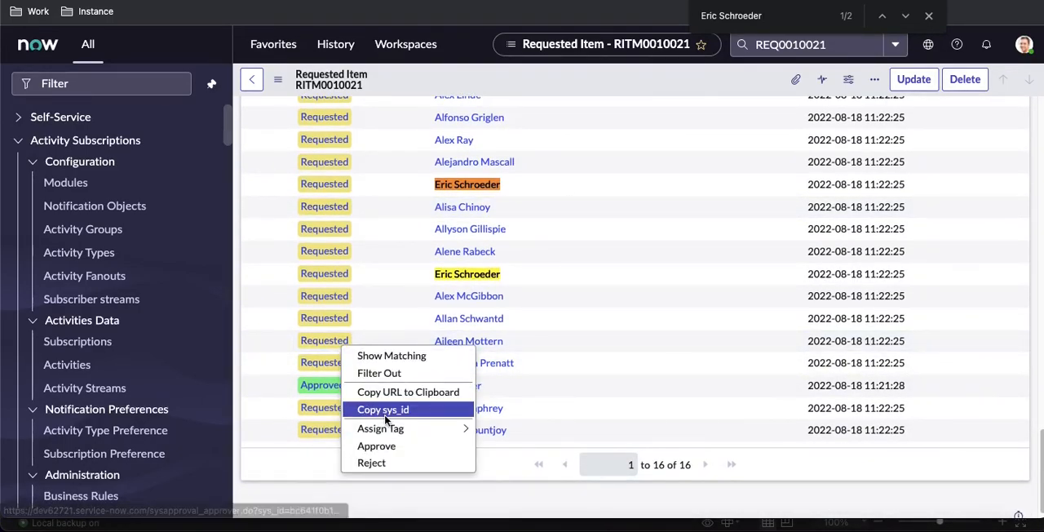
pyautogui.press('Escape')
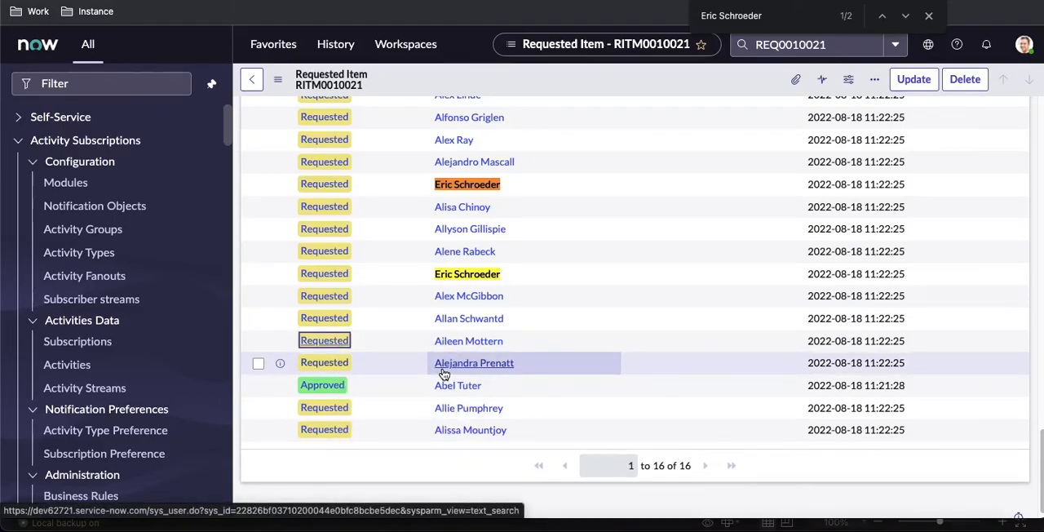
pyautogui.scroll(-20, 443, 373)
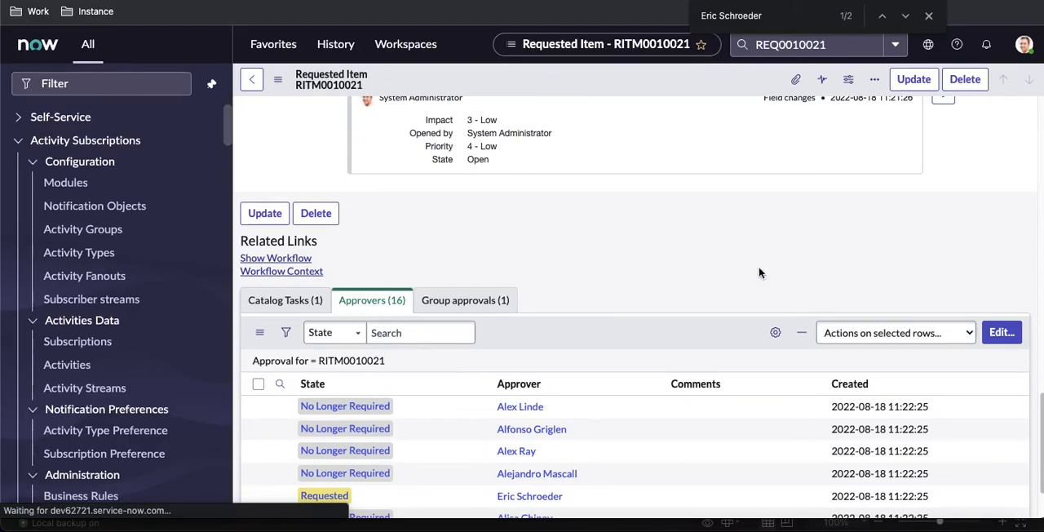
pyautogui.scroll(9, 759, 267)
pyautogui.press('Return')
pyautogui.scroll(1, 674, 226)
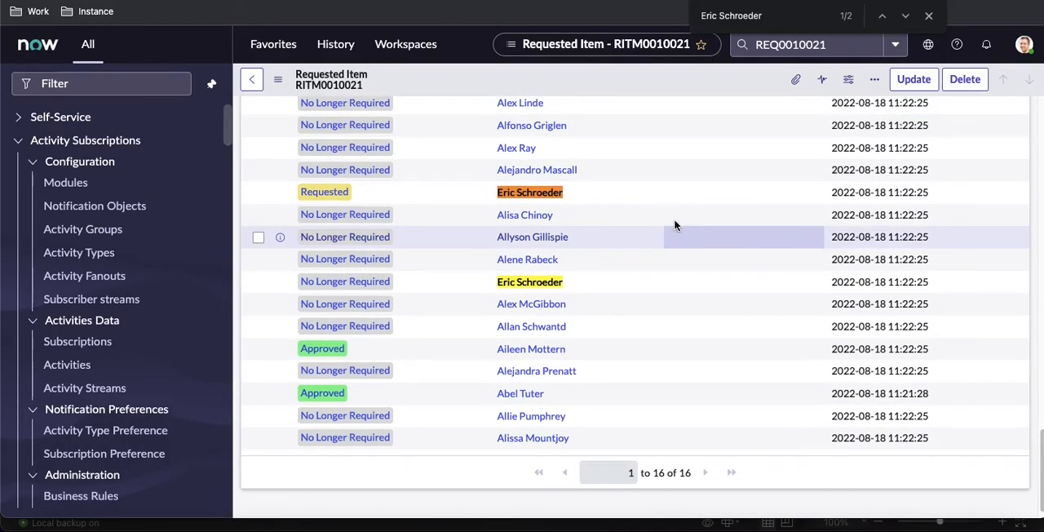
pyautogui.press('Escape')
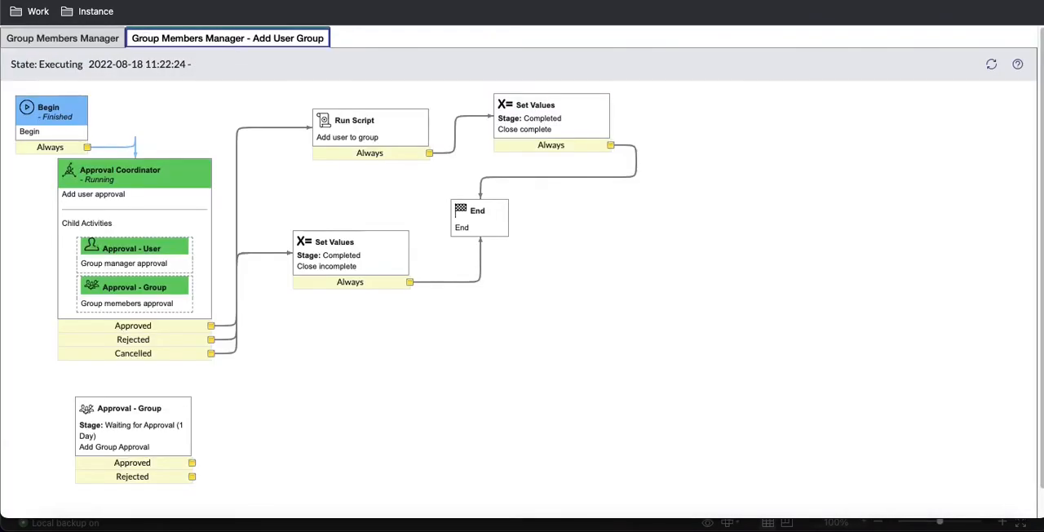
pyautogui.click(991, 64)
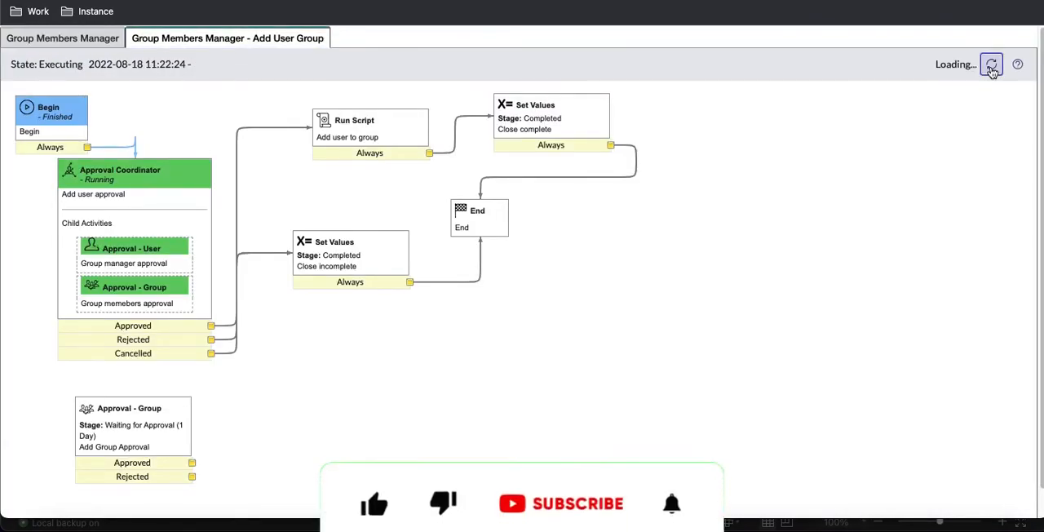
pyautogui.moveTo(128, 314)
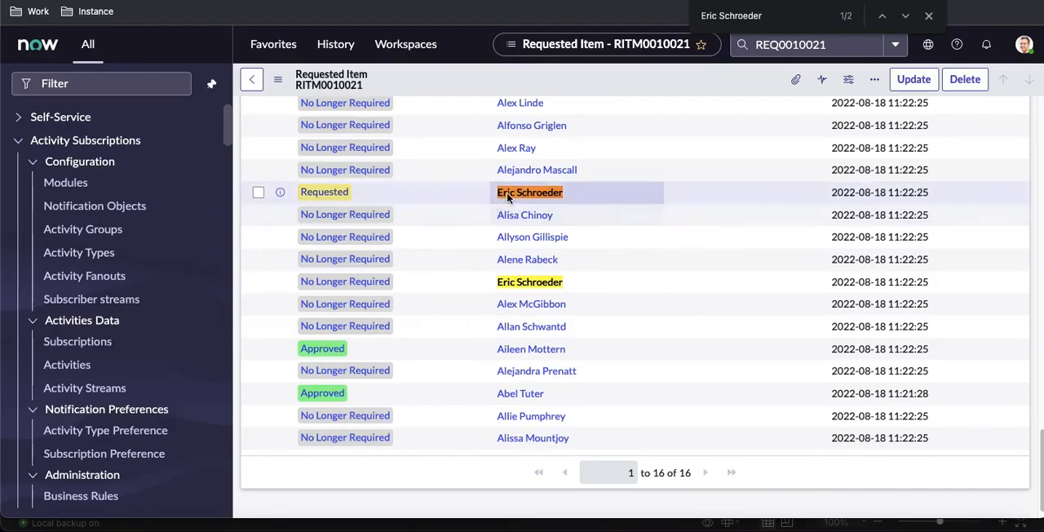
# Step: Approve the group manager's remaining requested approval on the requested item, and refresh the Add User Group workflow diagram
pyautogui.rightClick(347, 195)
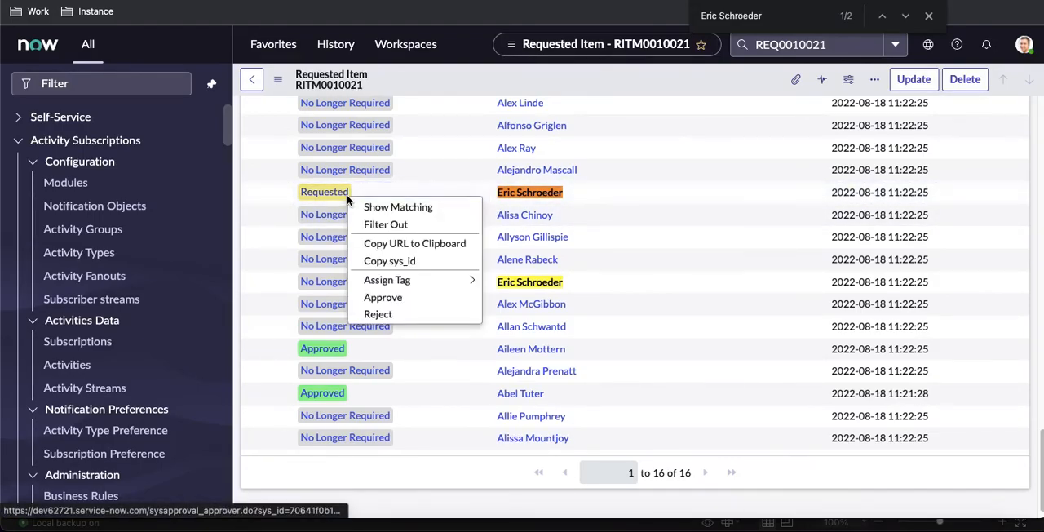
pyautogui.click(391, 299)
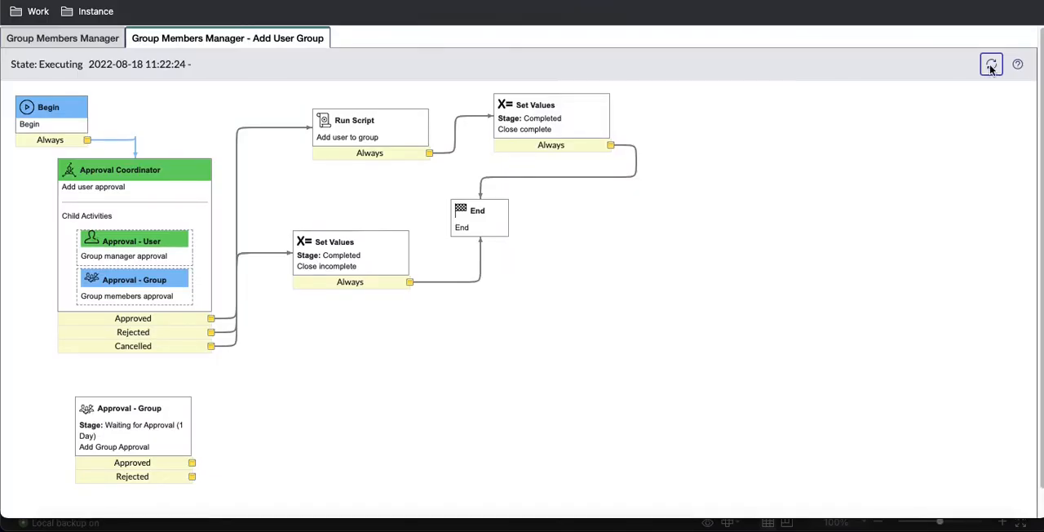
pyautogui.click(991, 68)
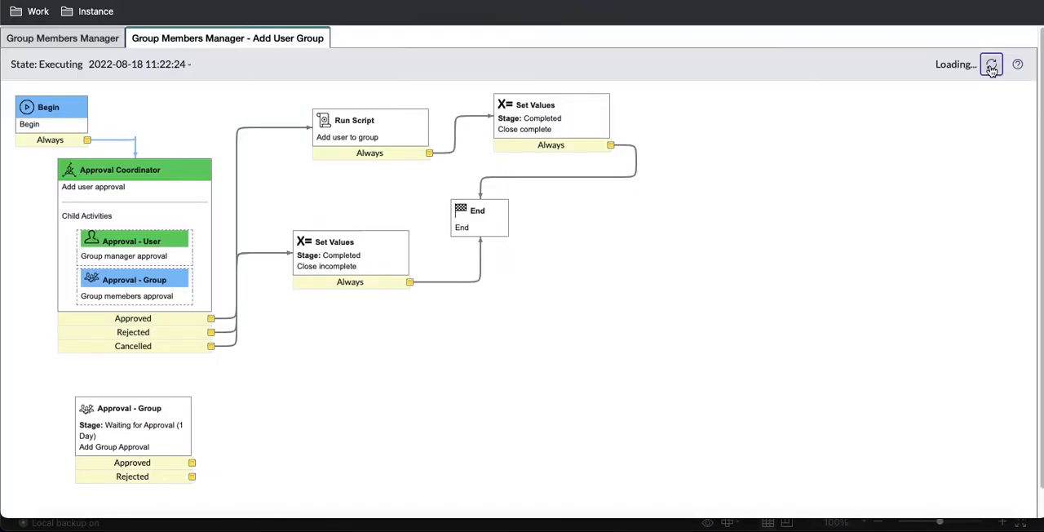
pyautogui.moveTo(356, 137)
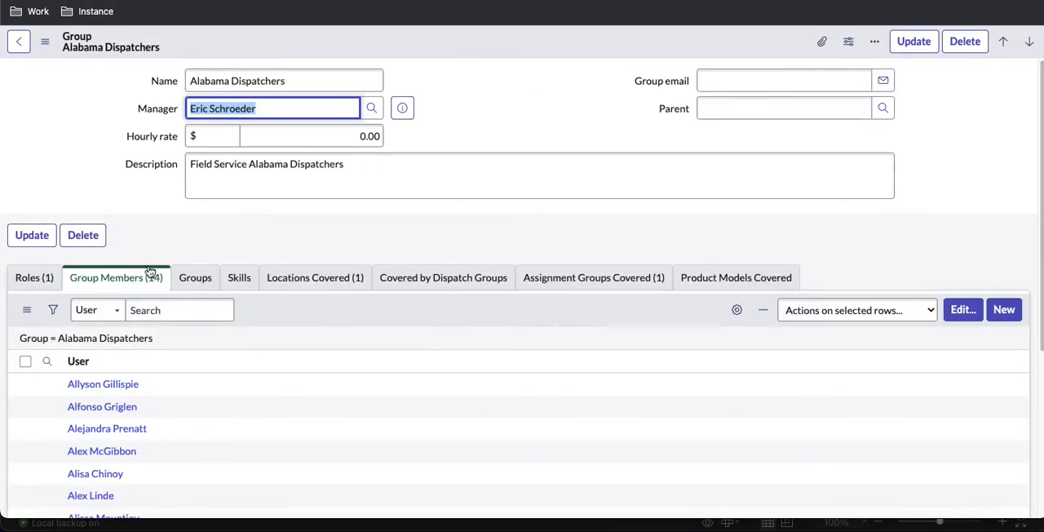
# Step: Refresh the Alabama Dispatchers group's member list and check it for the newly added user
pyautogui.click(124, 339)
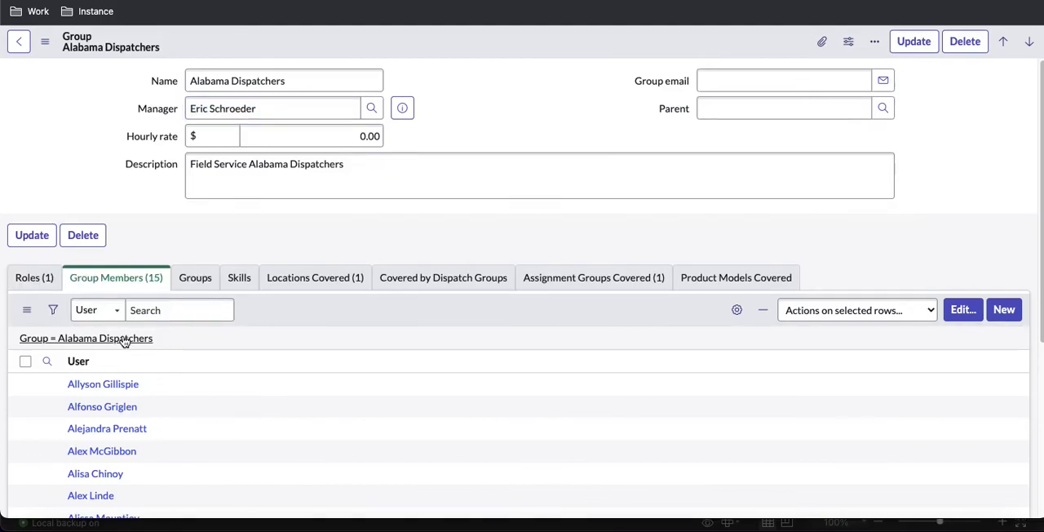
pyautogui.scroll(-3, 172, 373)
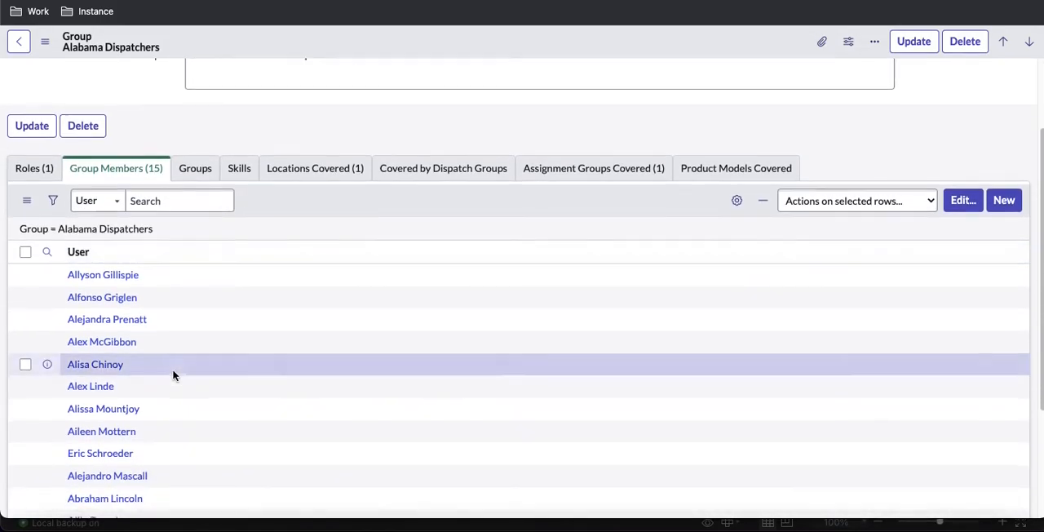
pyautogui.scroll(-2, 172, 373)
pyautogui.scroll(-1, 137, 369)
pyautogui.scroll(-1, 136, 370)
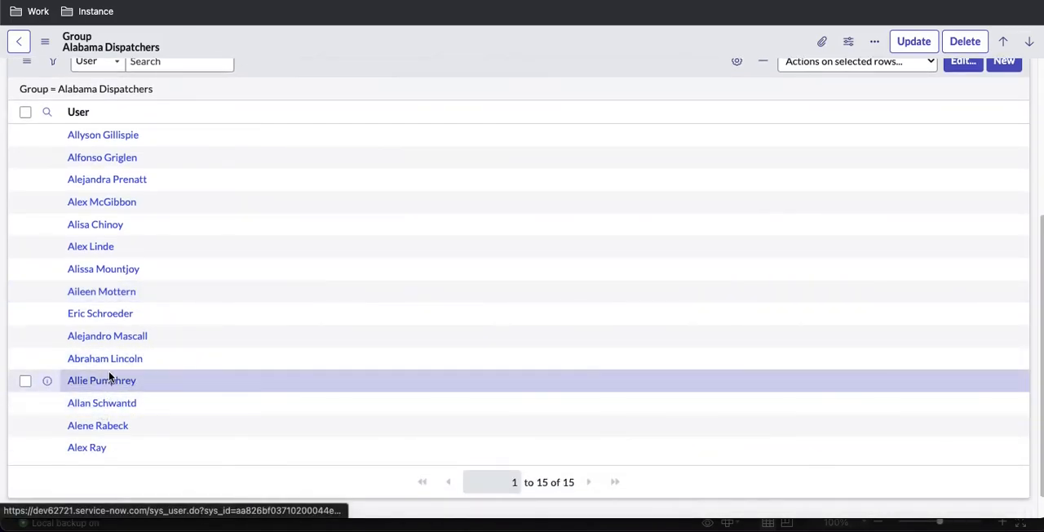
pyautogui.scroll(5, 356, 277)
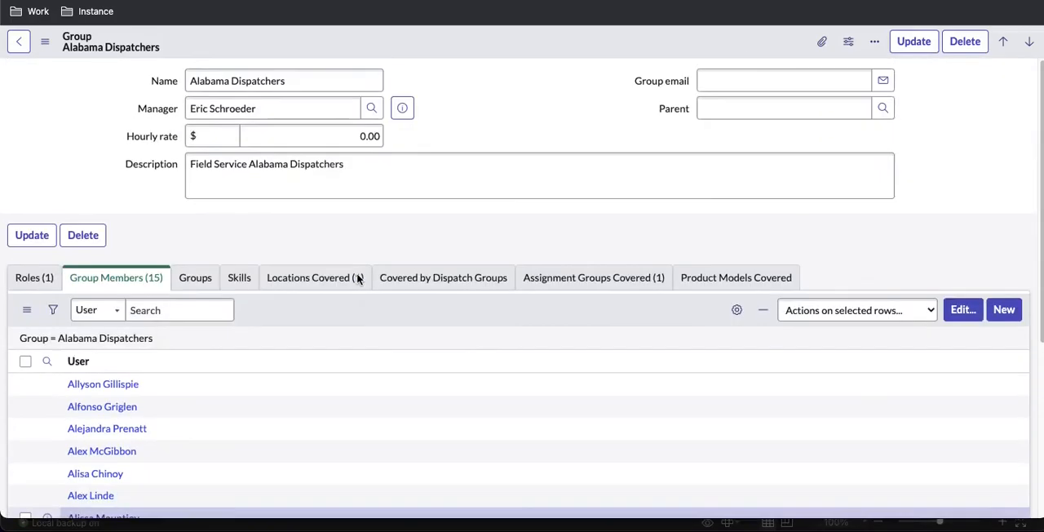